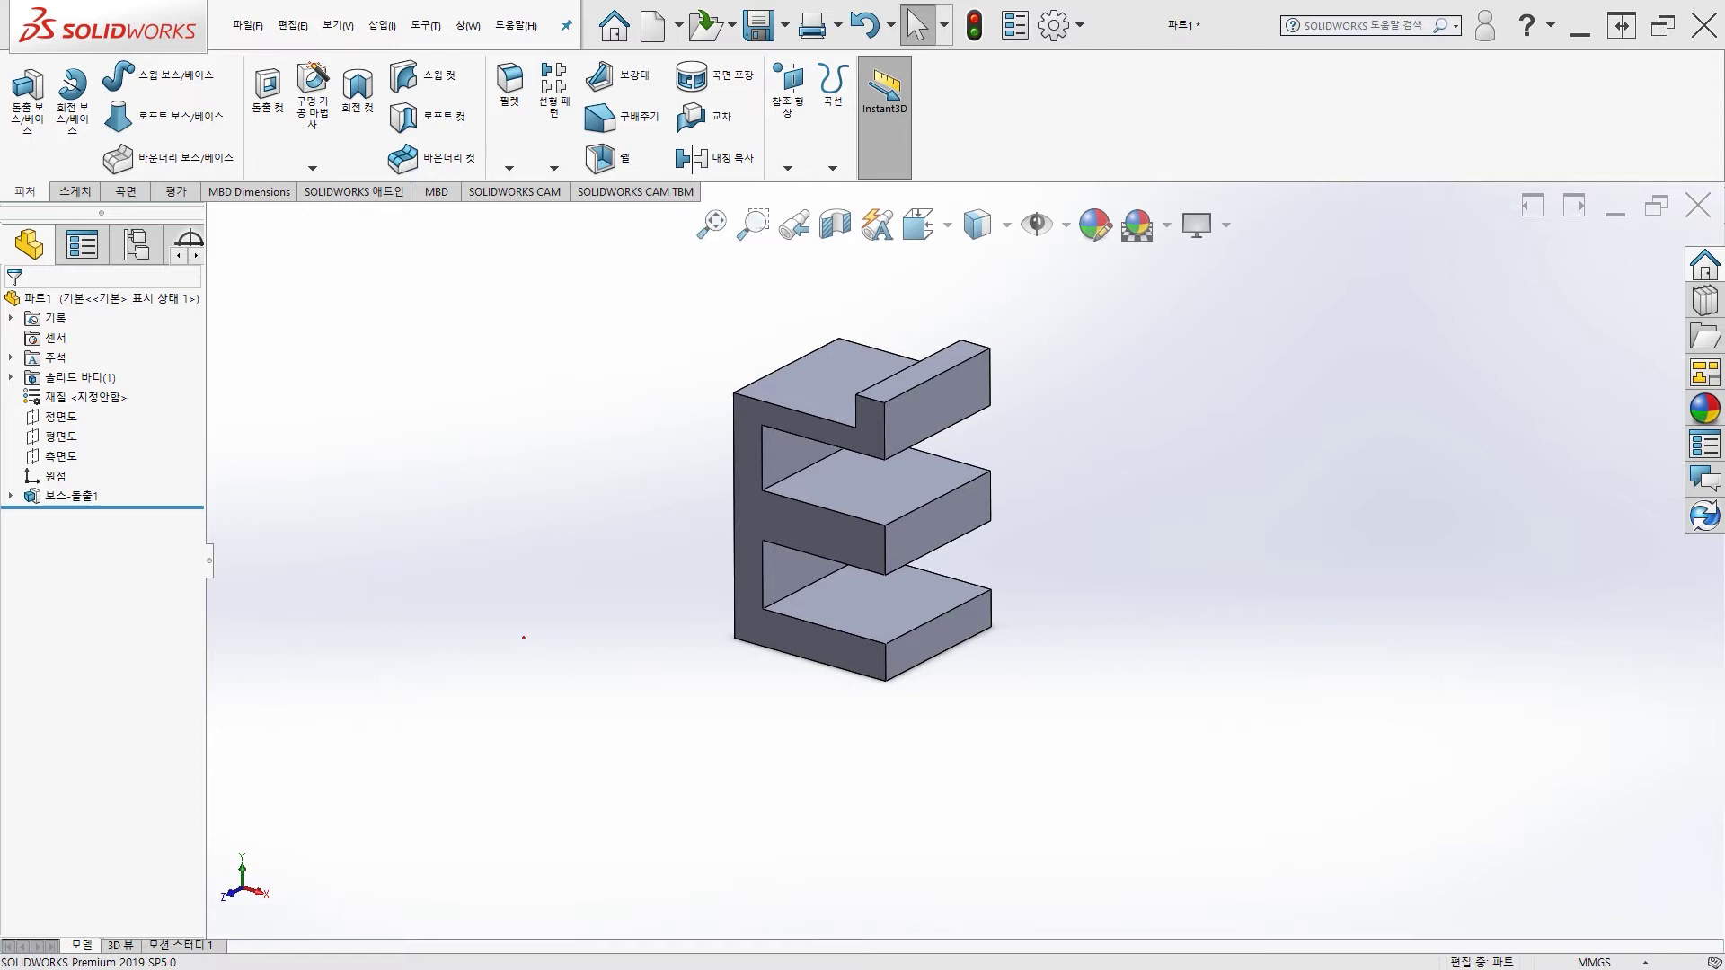
pyautogui.keyDown('ctrl'); pyautogui.moveTo(564, 471); pyautogui.dragTo(563, 453, button='middle'); pyautogui.keyUp('ctrl')
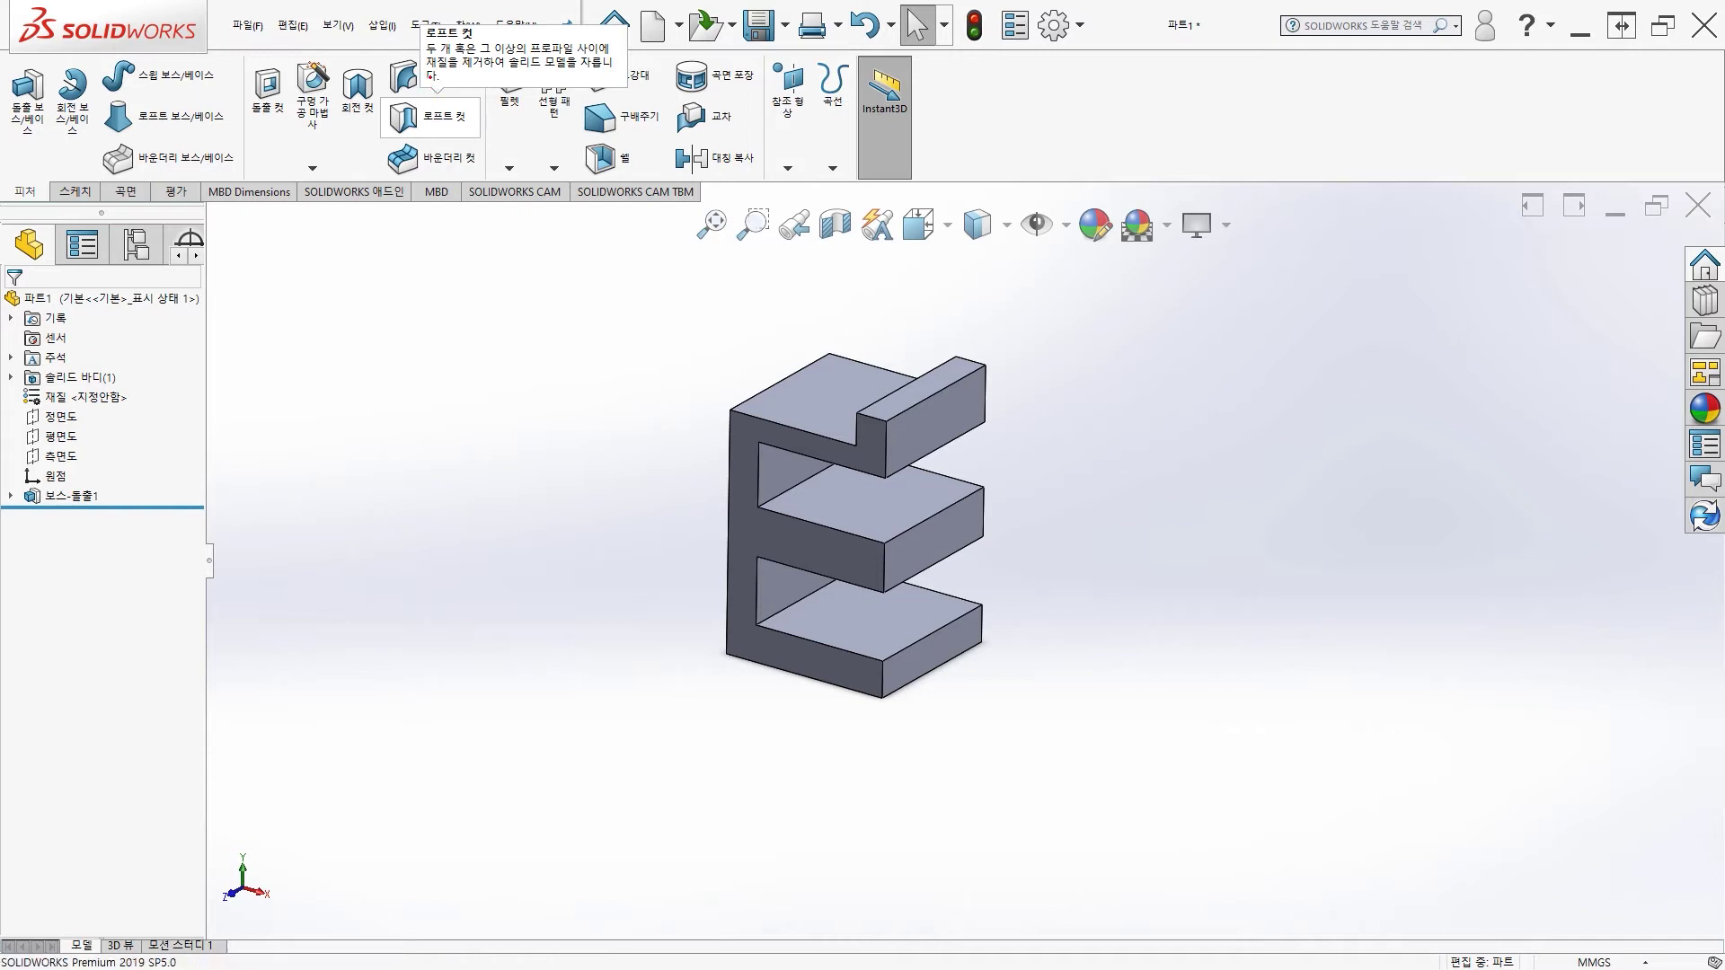
pyautogui.click(381, 25)
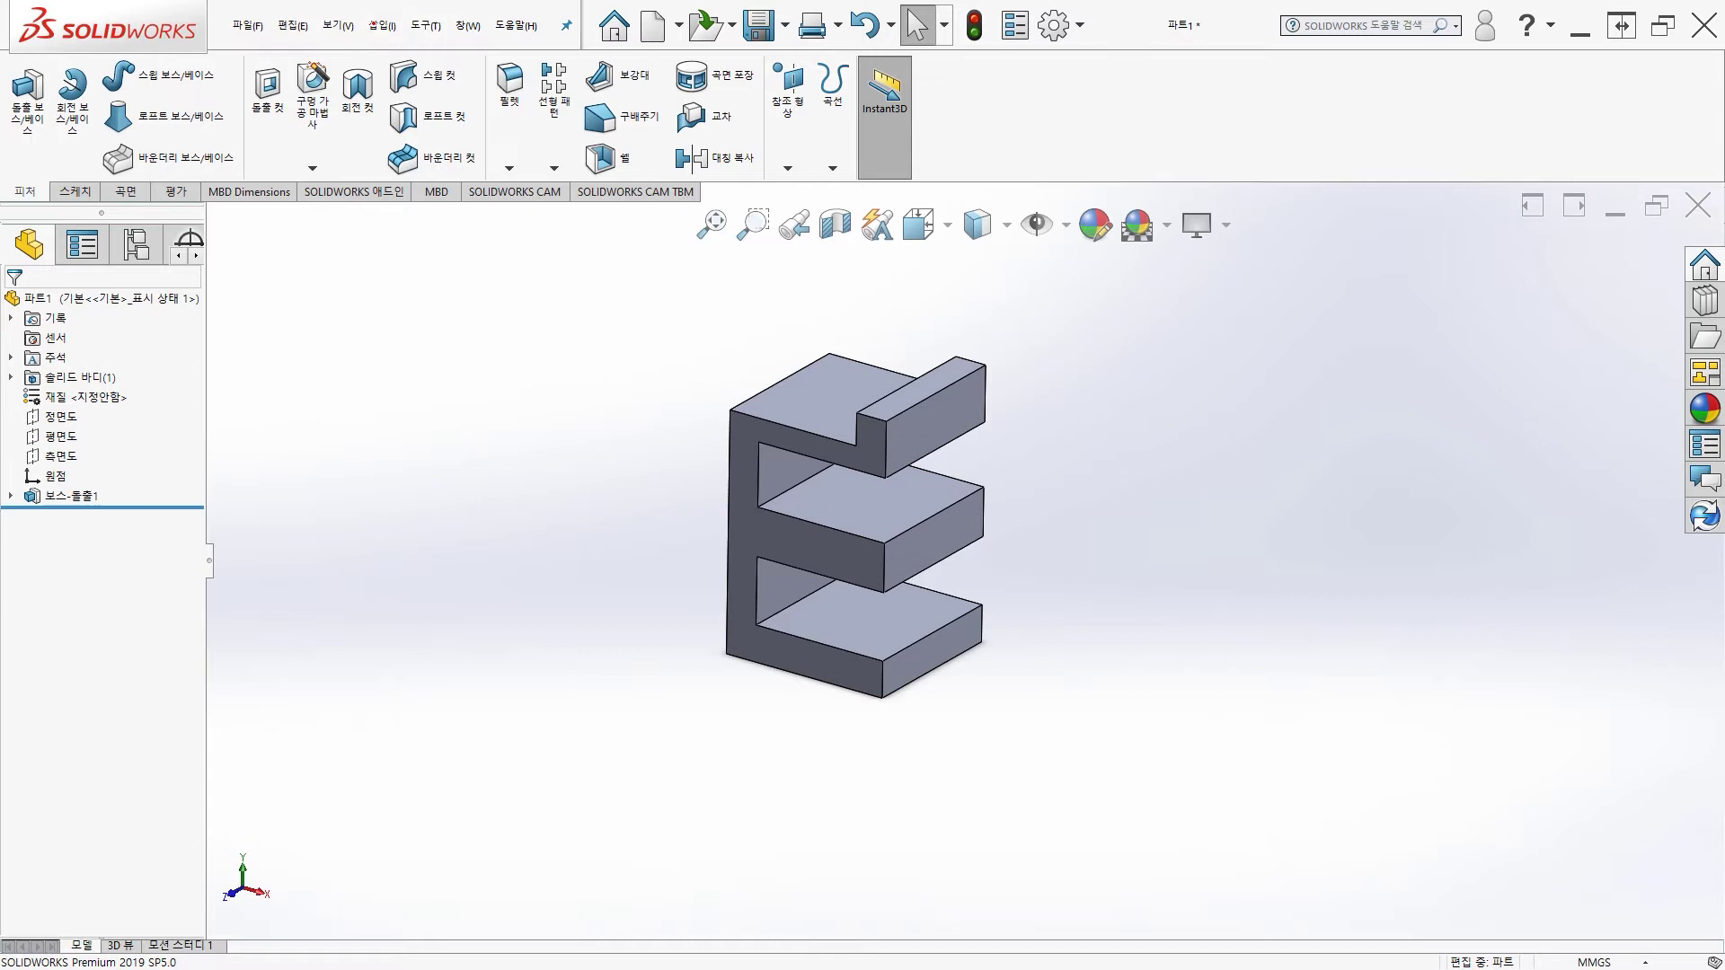
pyautogui.click(382, 25)
pyautogui.moveTo(467, 107)
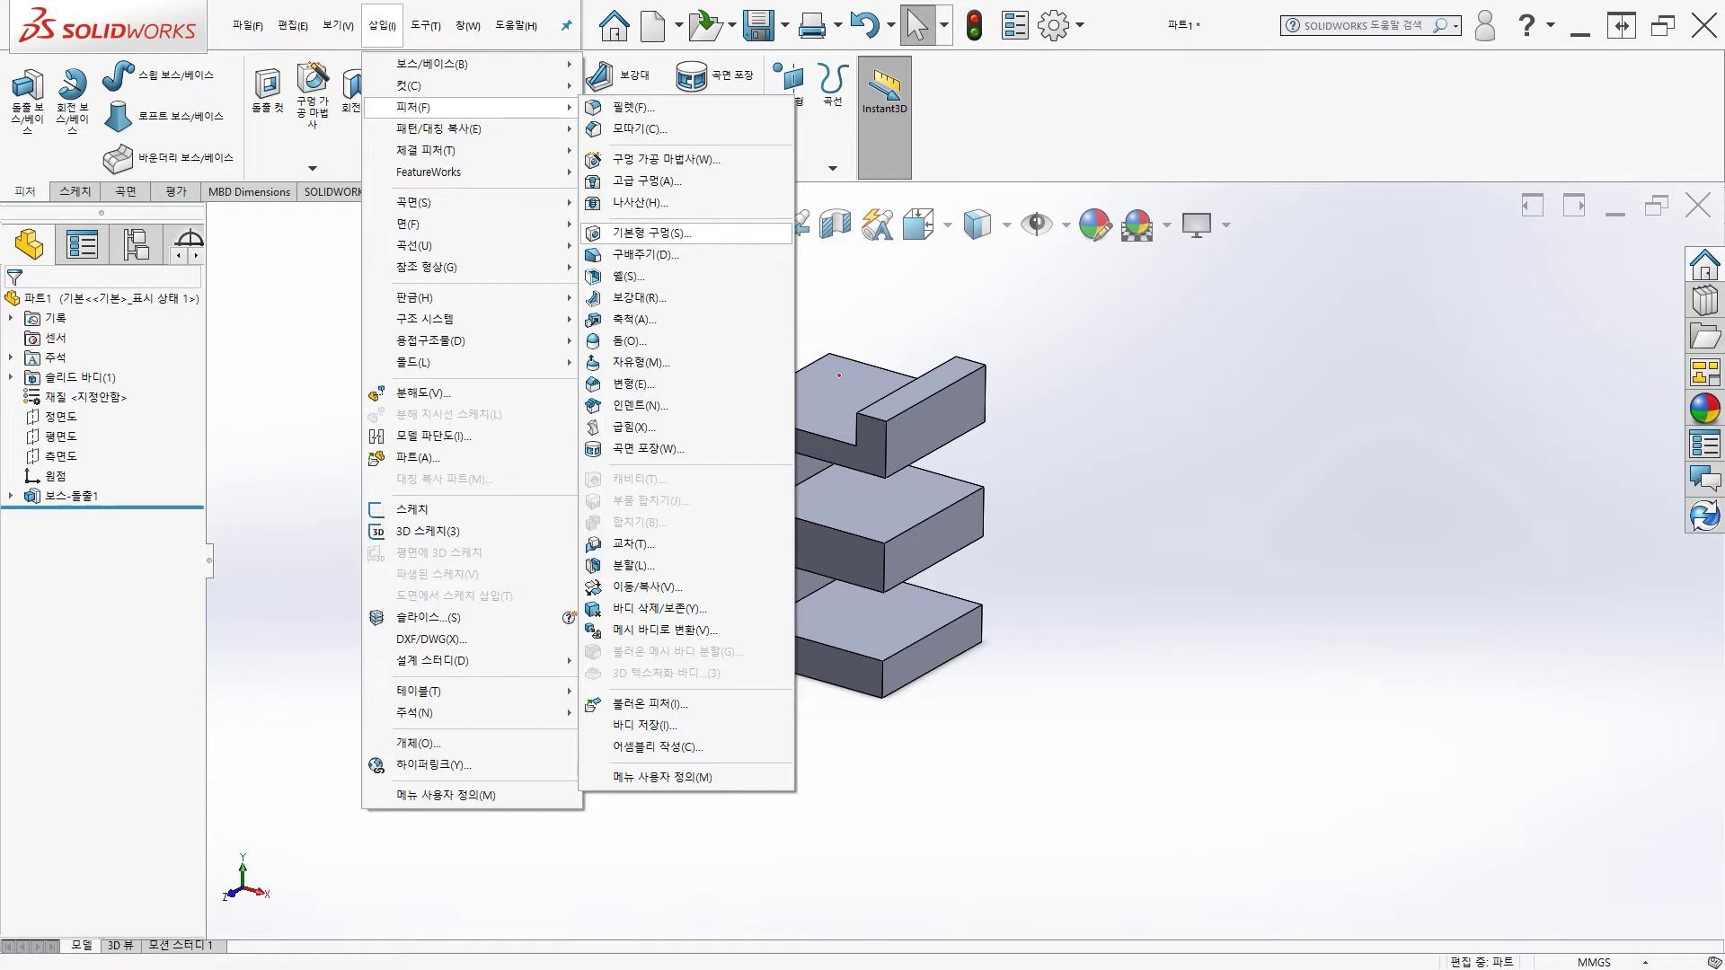
pyautogui.moveTo(854, 371)
pyautogui.mouseDown()
pyautogui.moveTo(855, 404)
pyautogui.moveTo(870, 378)
pyautogui.moveTo(854, 363)
pyautogui.mouseUp()
pyautogui.moveTo(607, 242); pyautogui.dragTo(697, 230)
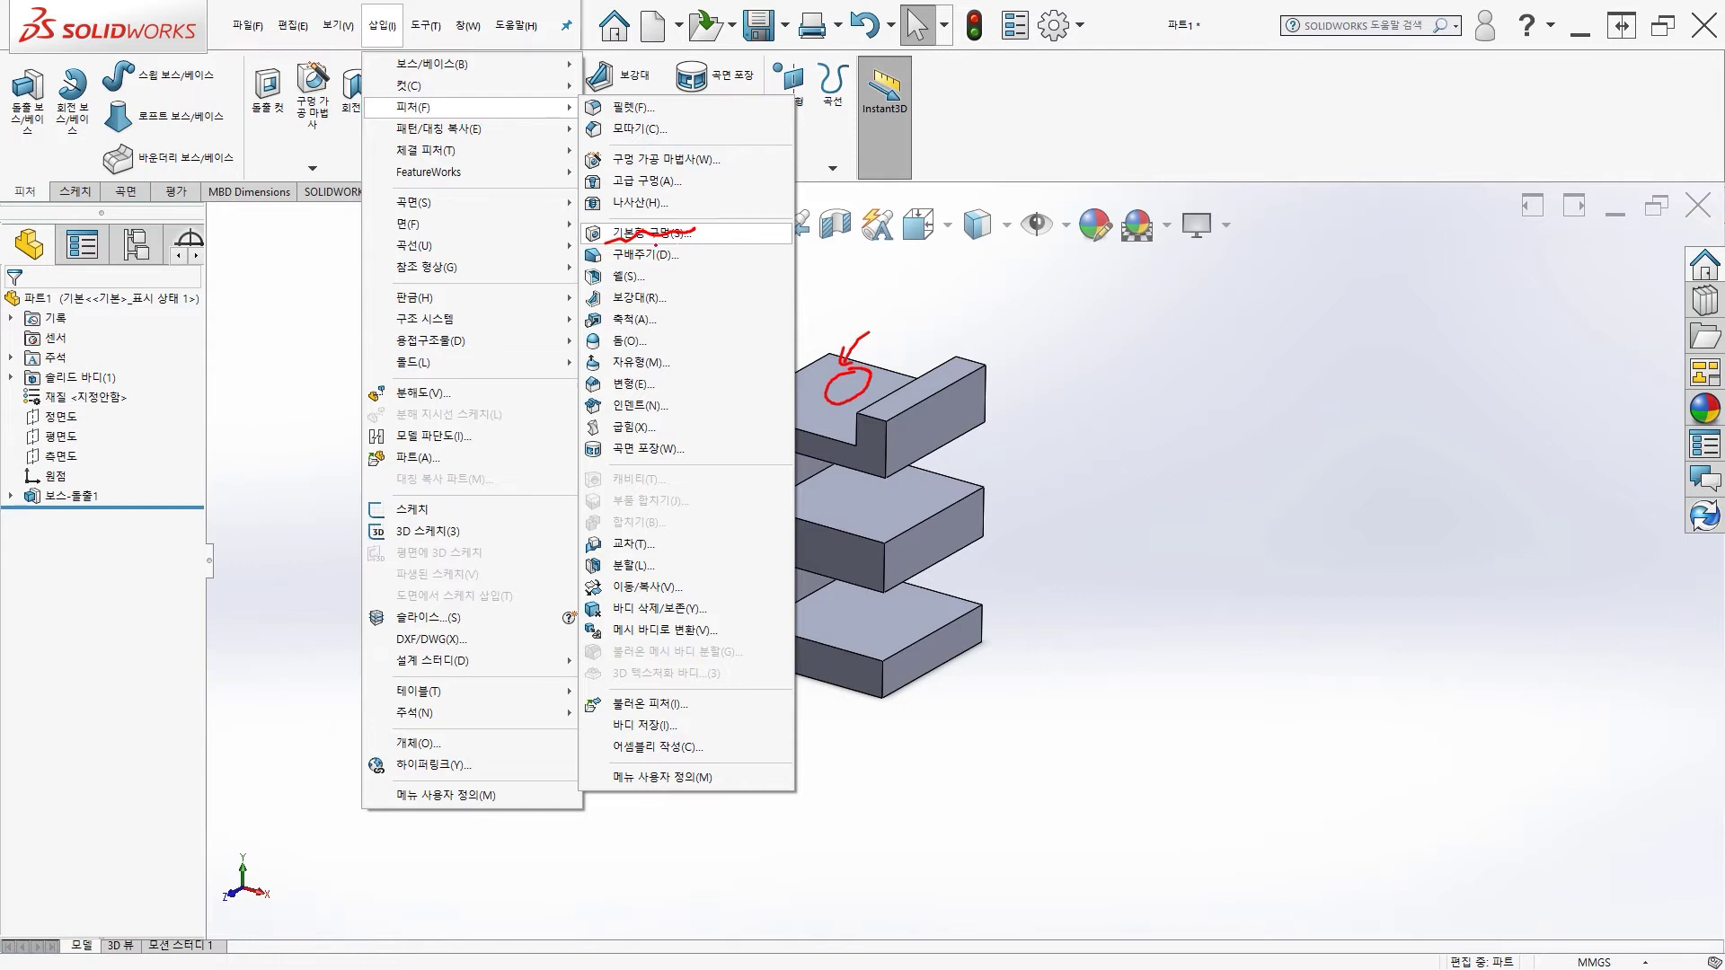
pyautogui.moveTo(778, 240)
pyautogui.mouseDown()
pyautogui.moveTo(884, 293)
pyautogui.moveTo(896, 270)
pyautogui.mouseUp()
pyautogui.moveTo(908, 246); pyautogui.dragTo(908, 260)
pyautogui.moveTo(891, 274); pyautogui.dragTo(916, 272)
pyautogui.moveTo(902, 274); pyautogui.dragTo(902, 288)
pyautogui.click(914, 291)
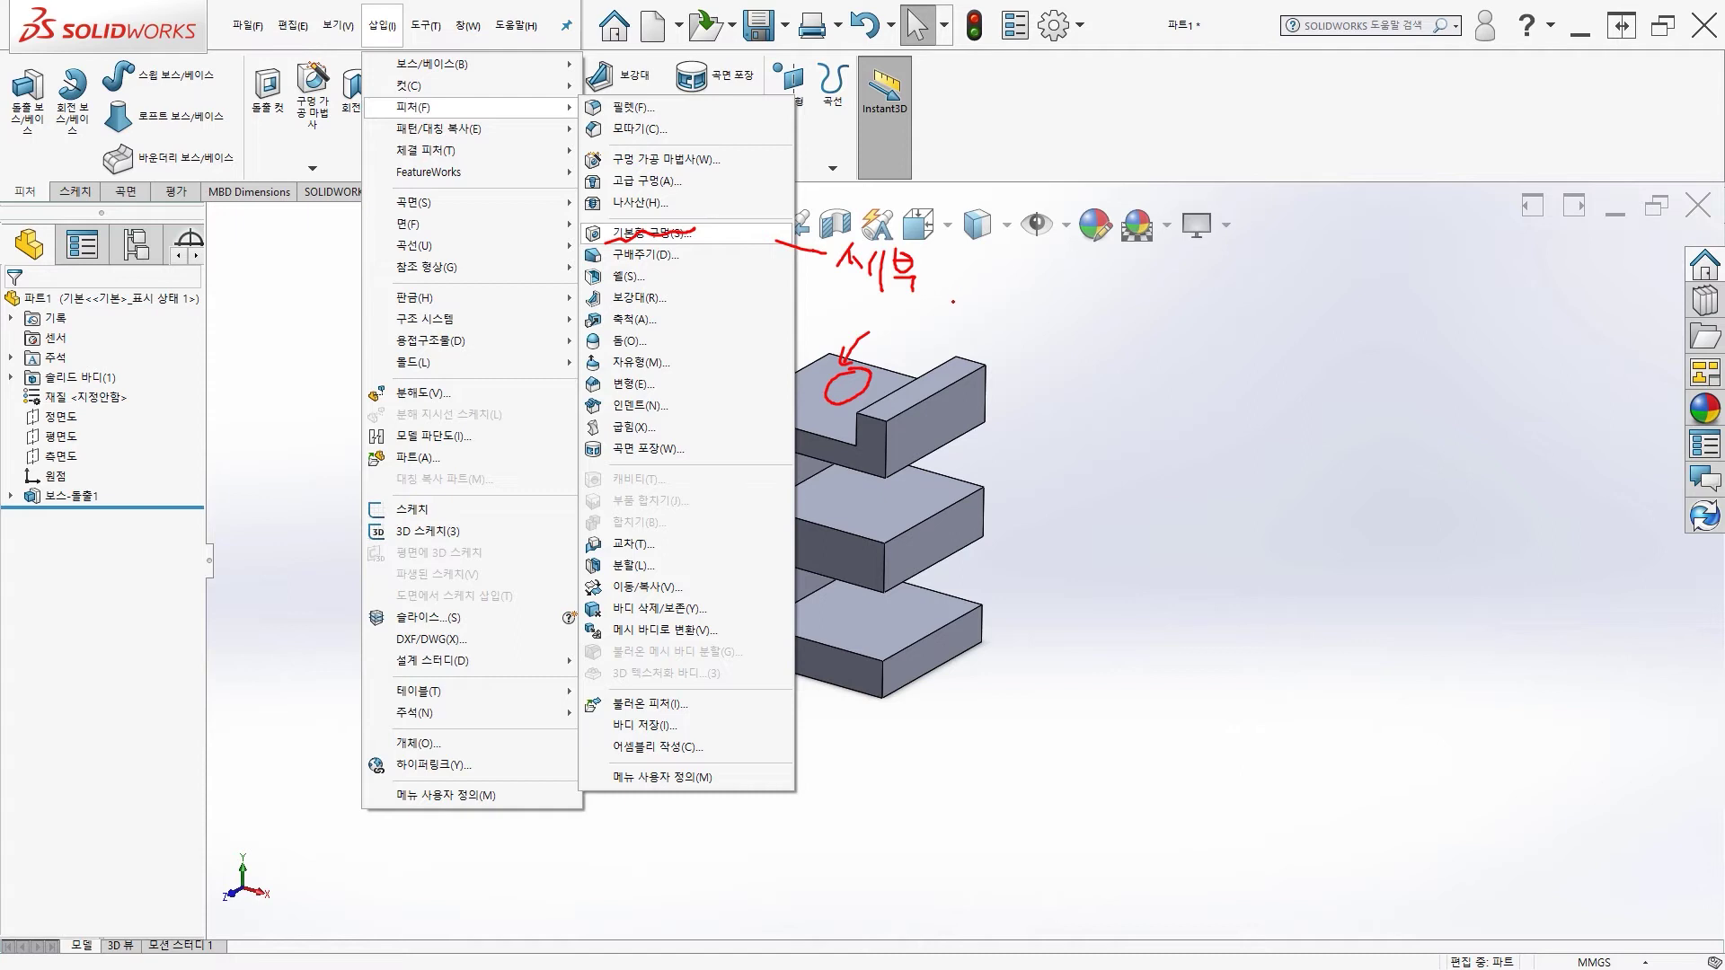
pyautogui.moveTo(933, 318); pyautogui.dragTo(945, 347)
pyautogui.moveTo(959, 313); pyautogui.dragTo(959, 336)
pyautogui.moveTo(961, 327); pyautogui.dragTo(983, 351)
pyautogui.moveTo(1022, 310)
pyautogui.mouseDown()
pyautogui.moveTo(1026, 339)
pyautogui.moveTo(1051, 336)
pyautogui.mouseUp()
pyautogui.moveTo(1058, 313)
pyautogui.mouseDown()
pyautogui.moveTo(1061, 349)
pyautogui.moveTo(1072, 328)
pyautogui.moveTo(1100, 335)
pyautogui.mouseUp()
pyautogui.click(1080, 333)
pyautogui.moveTo(1082, 338); pyautogui.dragTo(1033, 386)
pyautogui.moveTo(1048, 381)
pyautogui.mouseDown()
pyautogui.moveTo(1049, 409)
pyautogui.moveTo(1069, 413)
pyautogui.moveTo(1094, 374)
pyautogui.mouseUp()
pyautogui.moveTo(1089, 376); pyautogui.dragTo(1110, 400)
pyautogui.moveTo(1096, 401)
pyautogui.mouseDown()
pyautogui.moveTo(1114, 413)
pyautogui.moveTo(1131, 381)
pyautogui.mouseUp()
pyautogui.moveTo(1126, 384)
pyautogui.mouseDown()
pyautogui.moveTo(1118, 406)
pyautogui.moveTo(1139, 404)
pyautogui.mouseUp()
pyautogui.moveTo(1137, 384); pyautogui.dragTo(1164, 396)
pyautogui.moveTo(1165, 383); pyautogui.dragTo(1164, 423)
pyautogui.moveTo(1156, 410); pyautogui.dragTo(1175, 389)
pyautogui.moveTo(1167, 404)
pyautogui.mouseDown()
pyautogui.moveTo(1195, 401)
pyautogui.moveTo(1197, 423)
pyautogui.mouseUp()
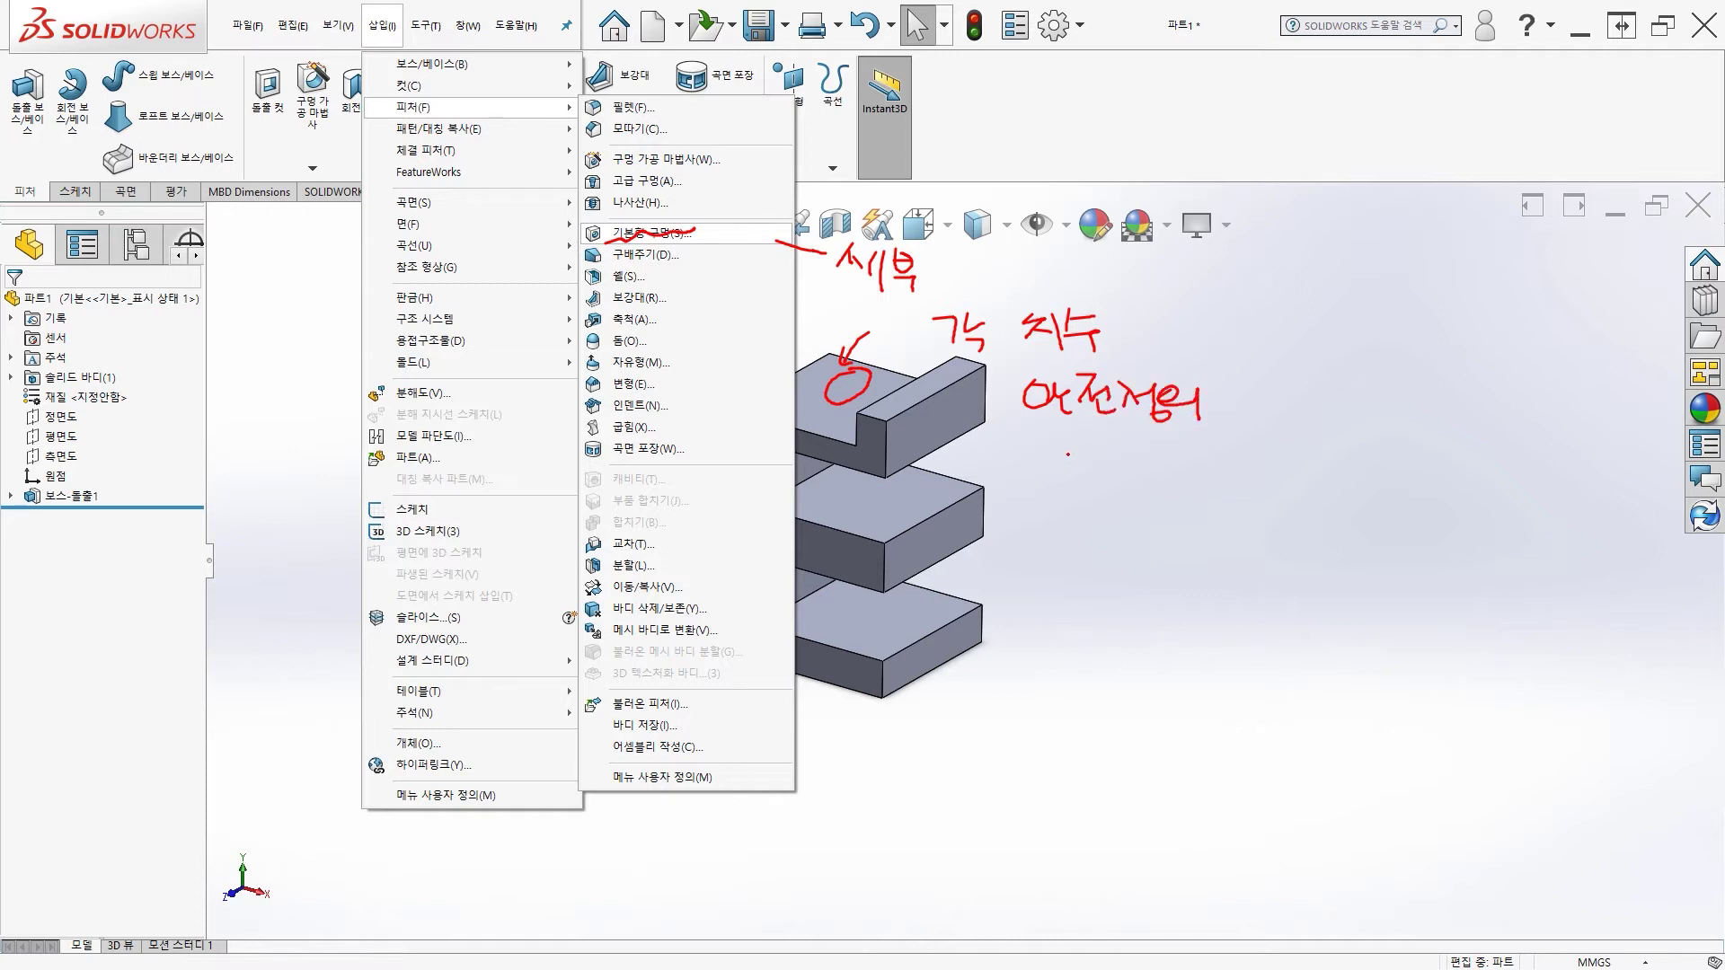
pyautogui.moveTo(1030, 439); pyautogui.dragTo(1188, 424)
pyautogui.press('Escape')
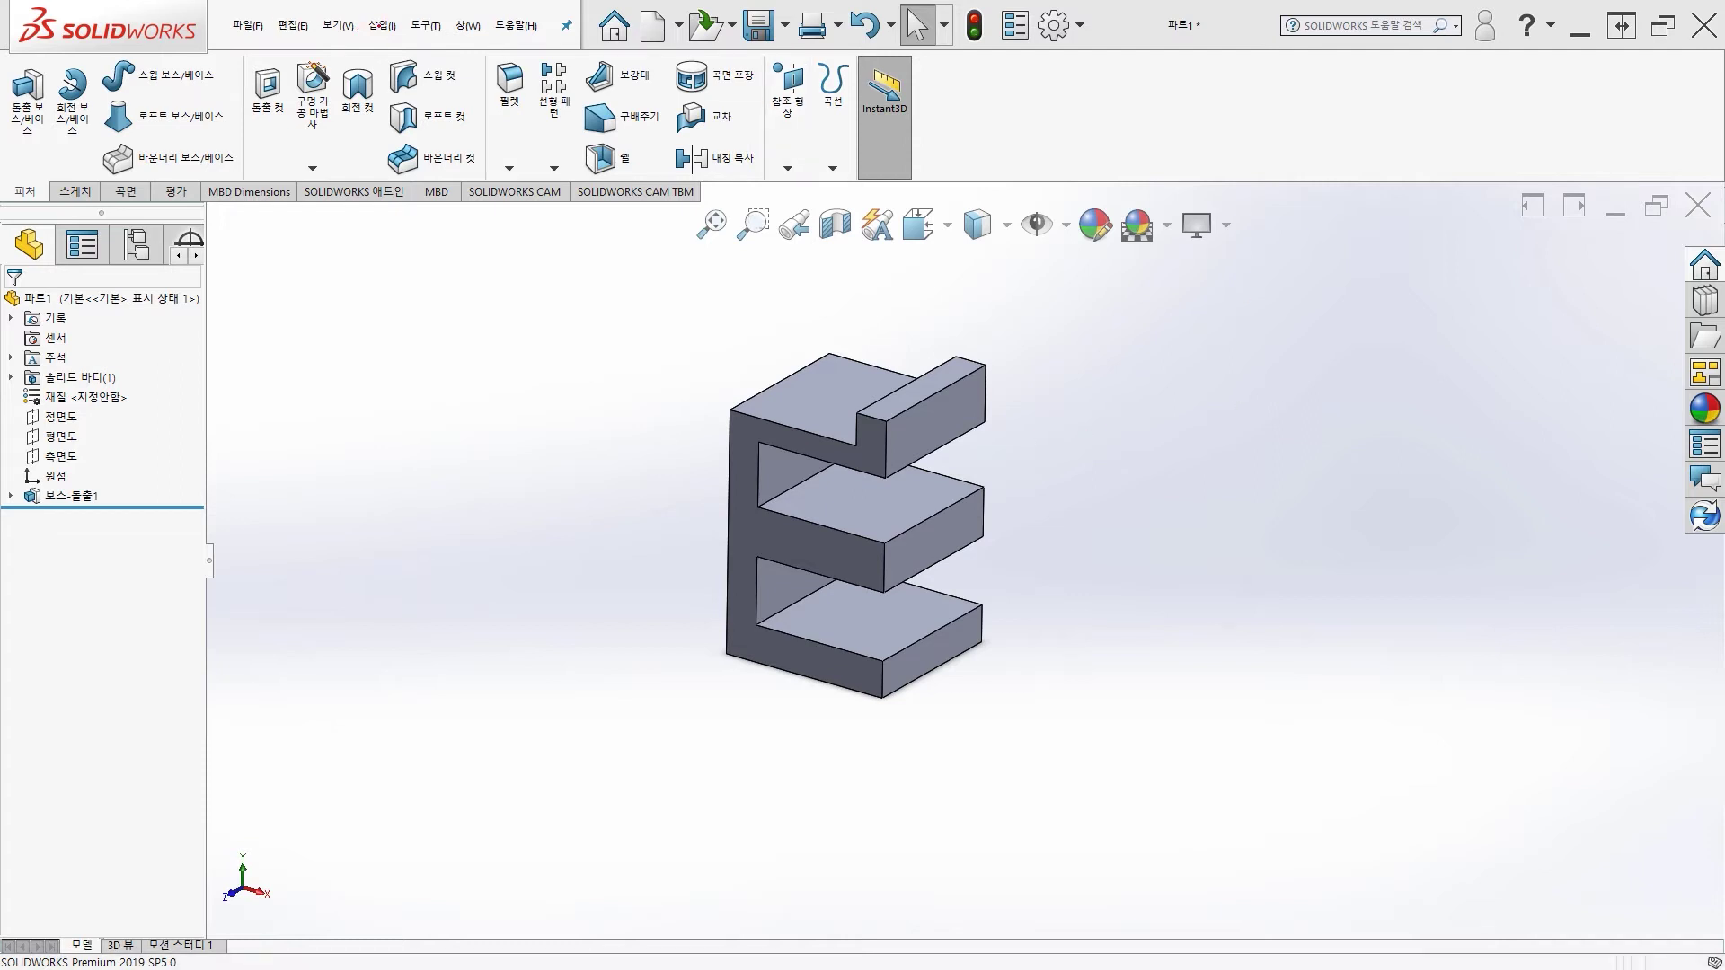
# Start a simple hole (기본형 구멍) centred freely near the middle of the top face of the E-shaped part.
pyautogui.hotkey('alt', 'i')
pyautogui.press('Down')
pyautogui.press('Down')
pyautogui.press('Down')
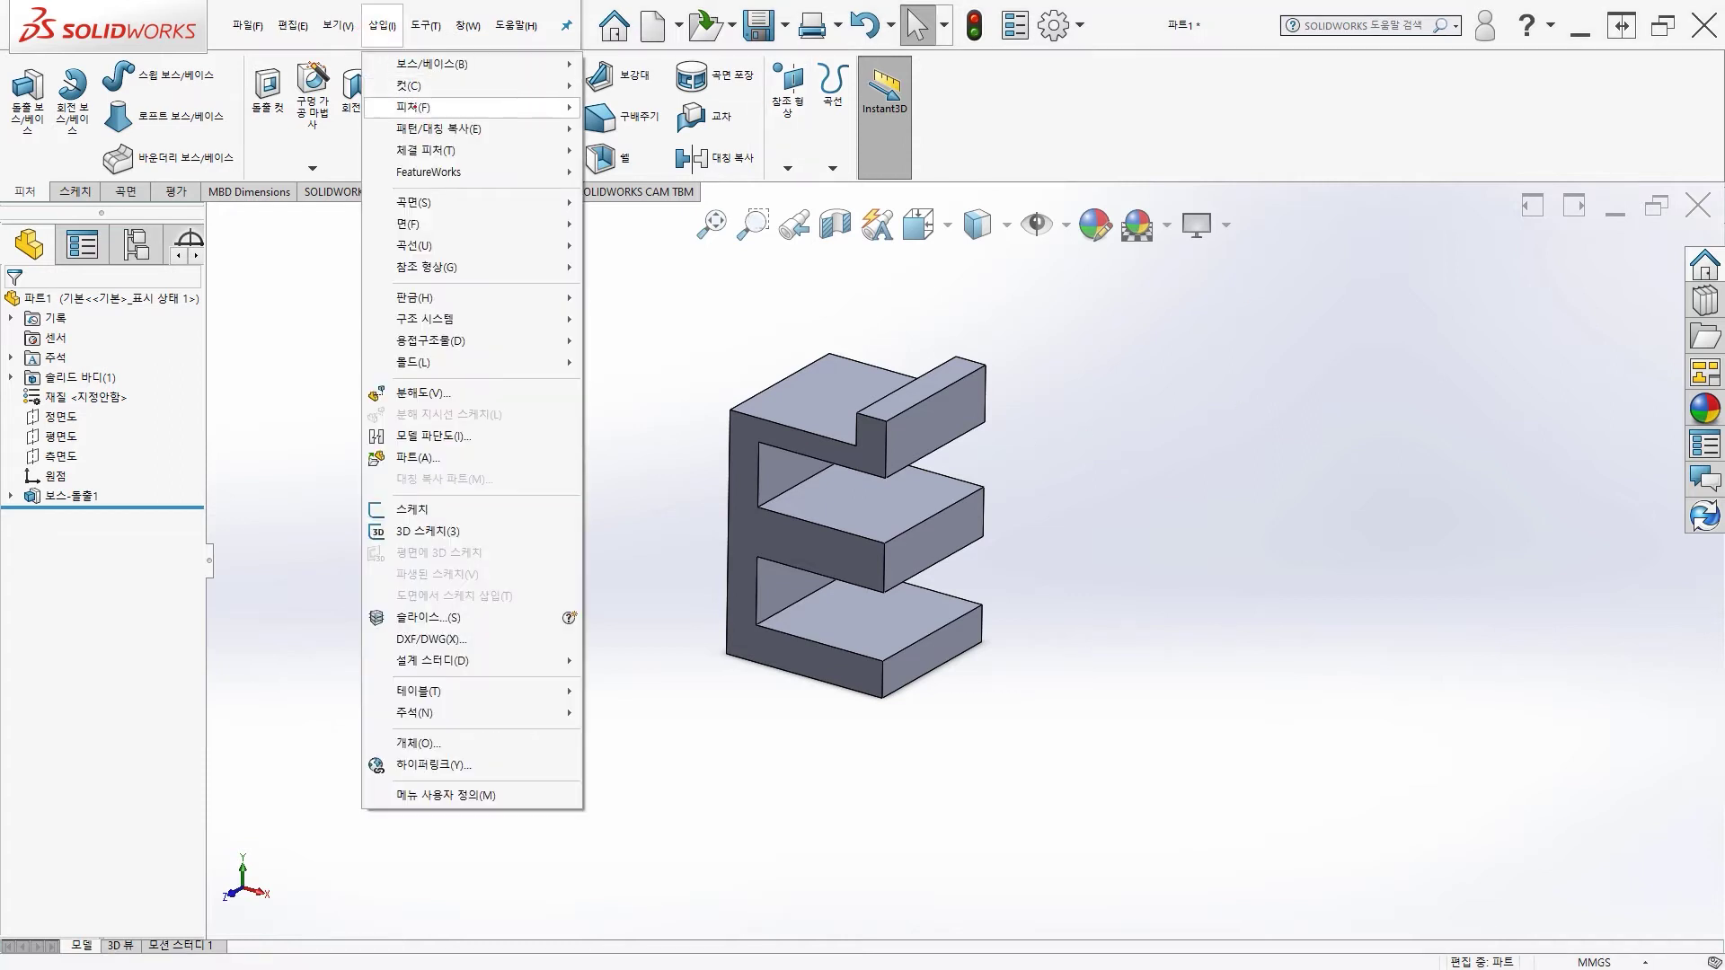
pyautogui.press('Right')
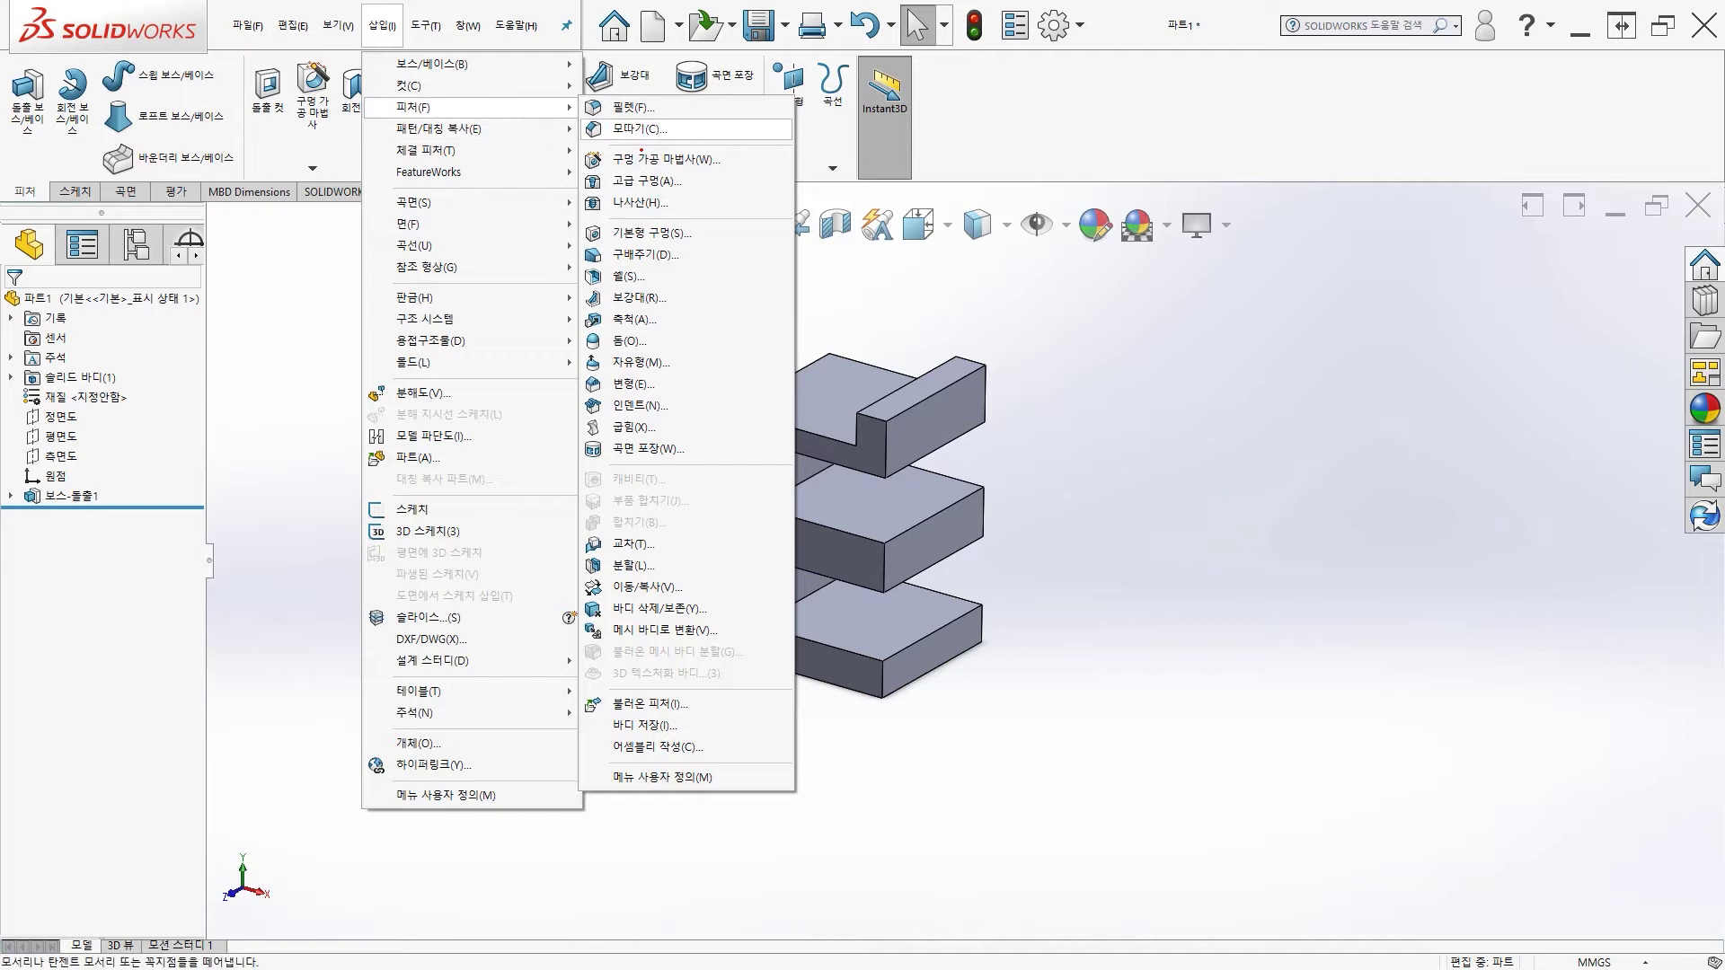
pyautogui.press('Escape')
pyautogui.press('Escape')
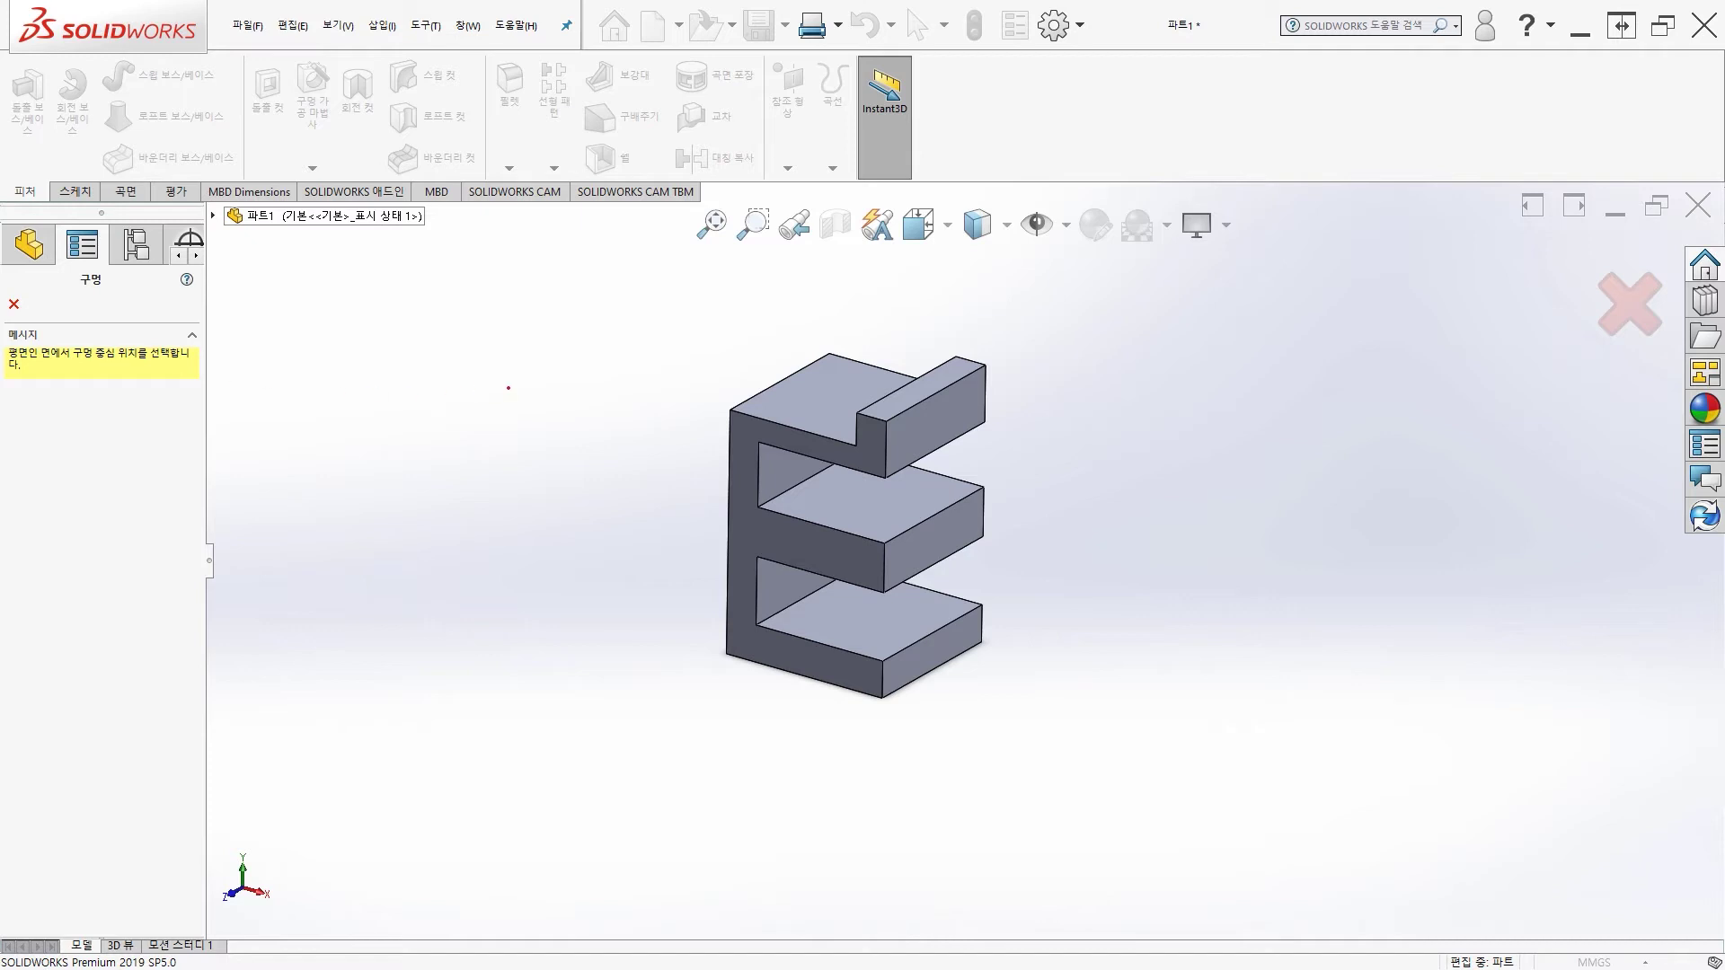
pyautogui.moveTo(512, 388); pyautogui.dragTo(705, 412, button='middle')
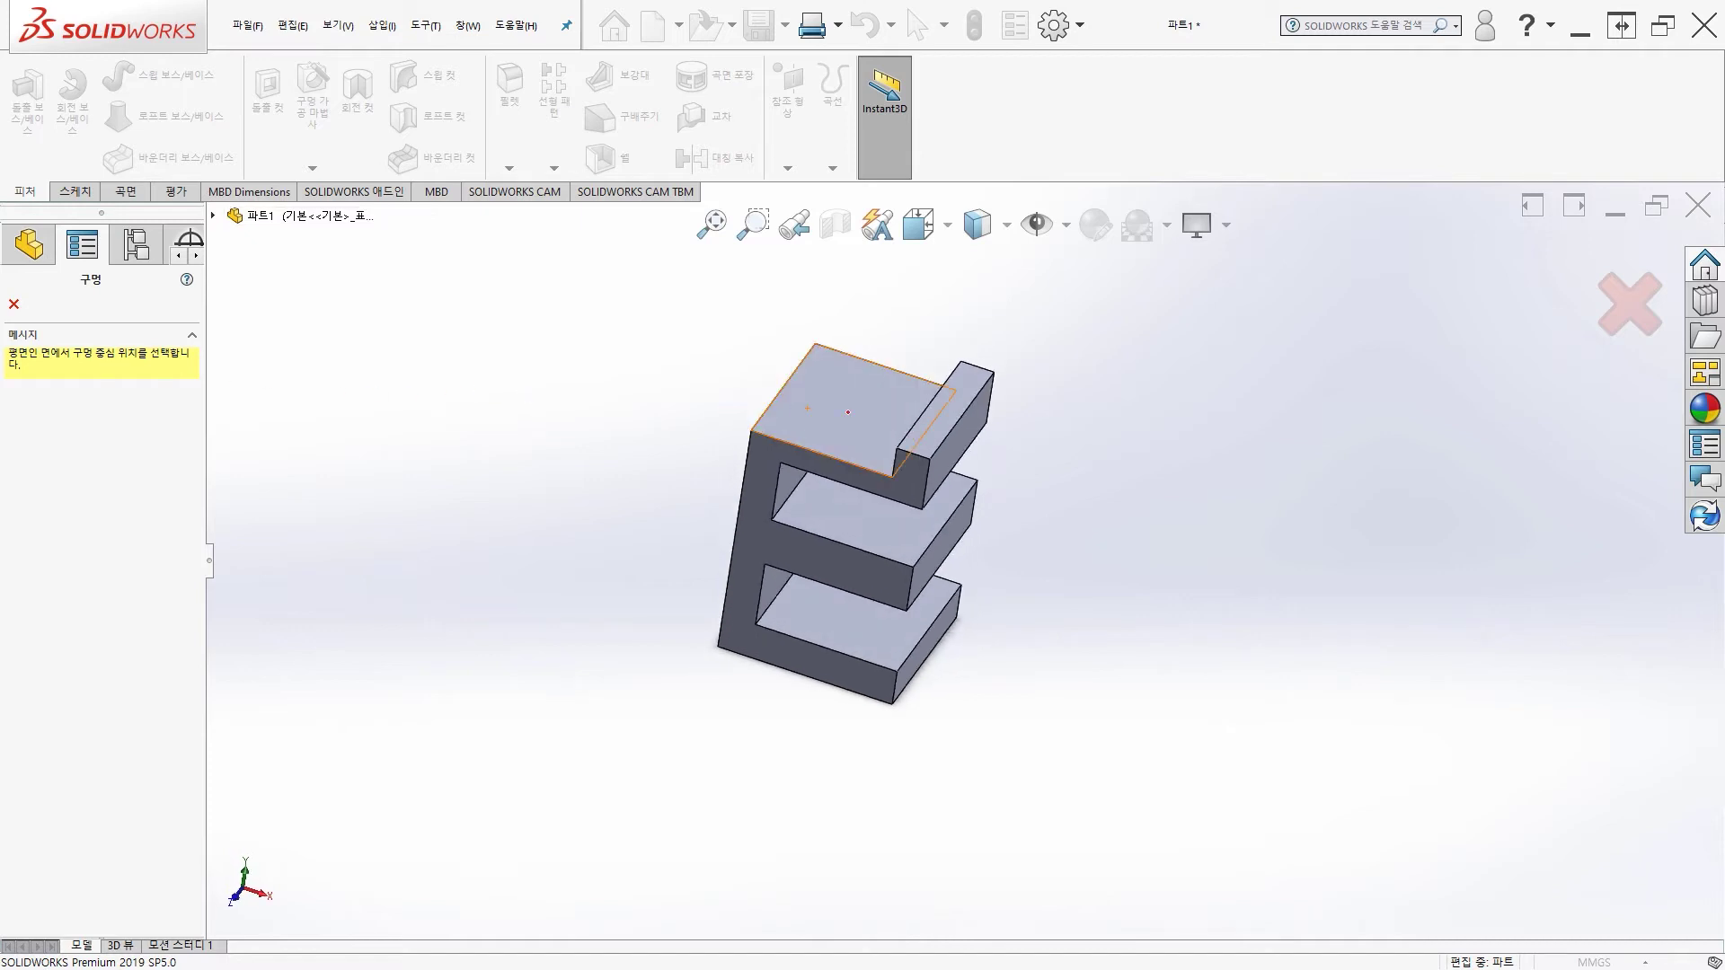
pyautogui.click(860, 404)
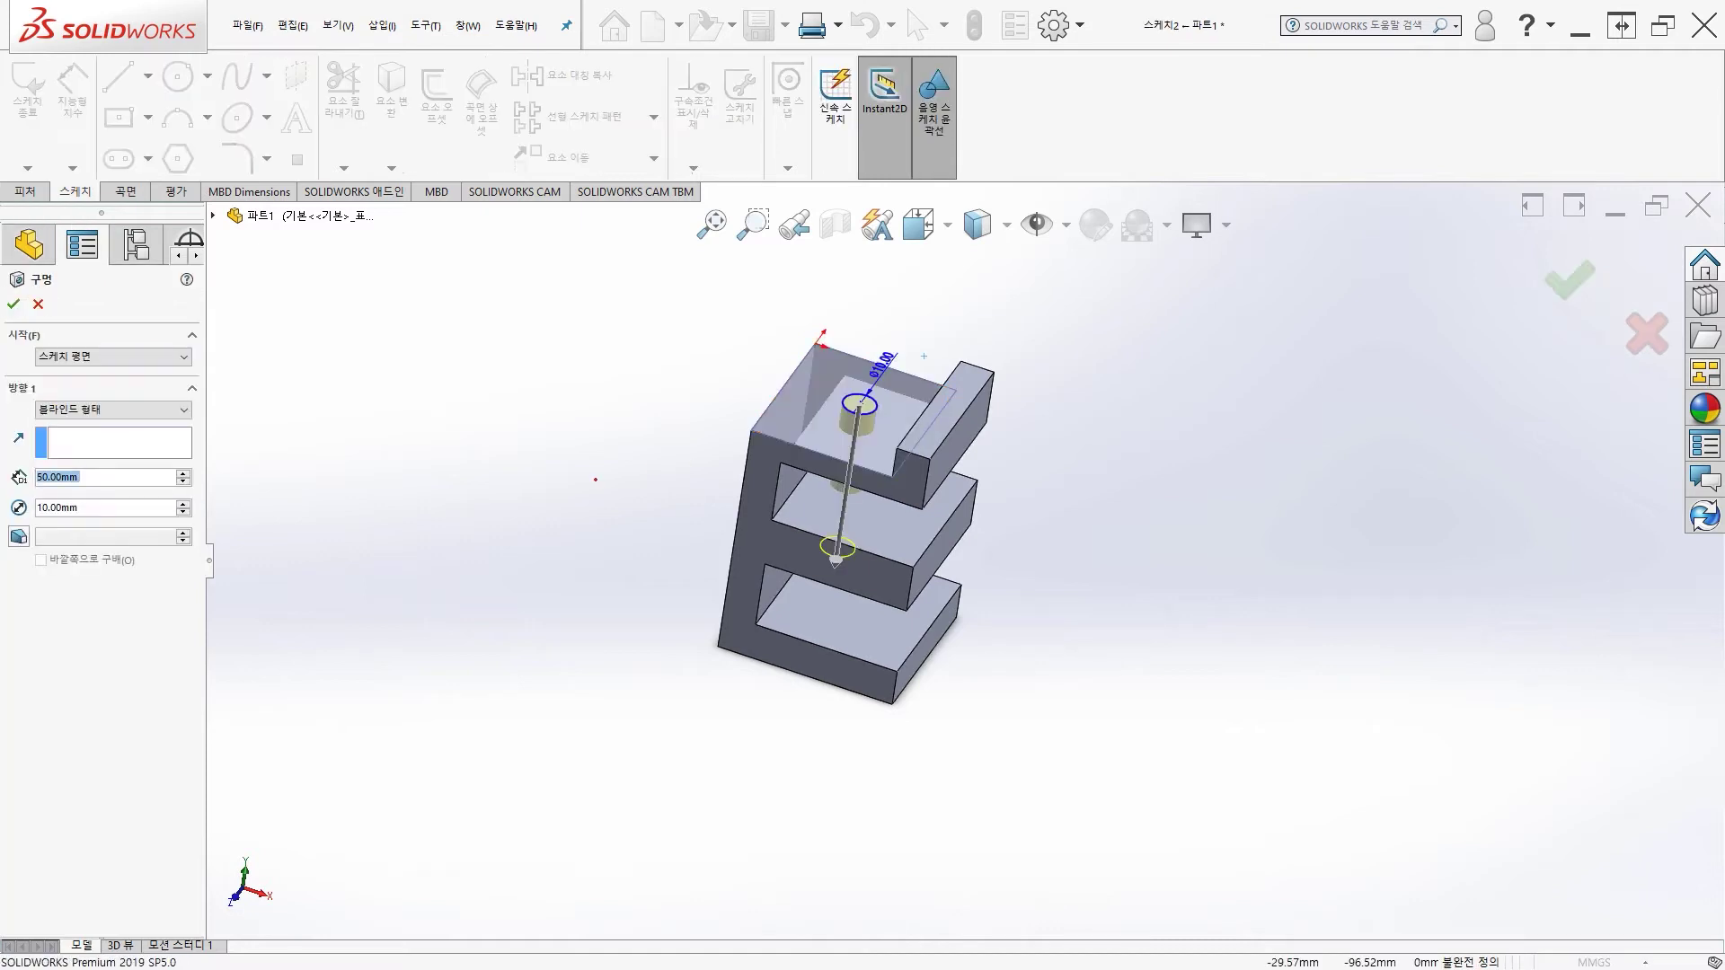
pyautogui.moveTo(655, 629); pyautogui.dragTo(836, 490, button='middle')
pyautogui.scroll(-3, 828, 424)
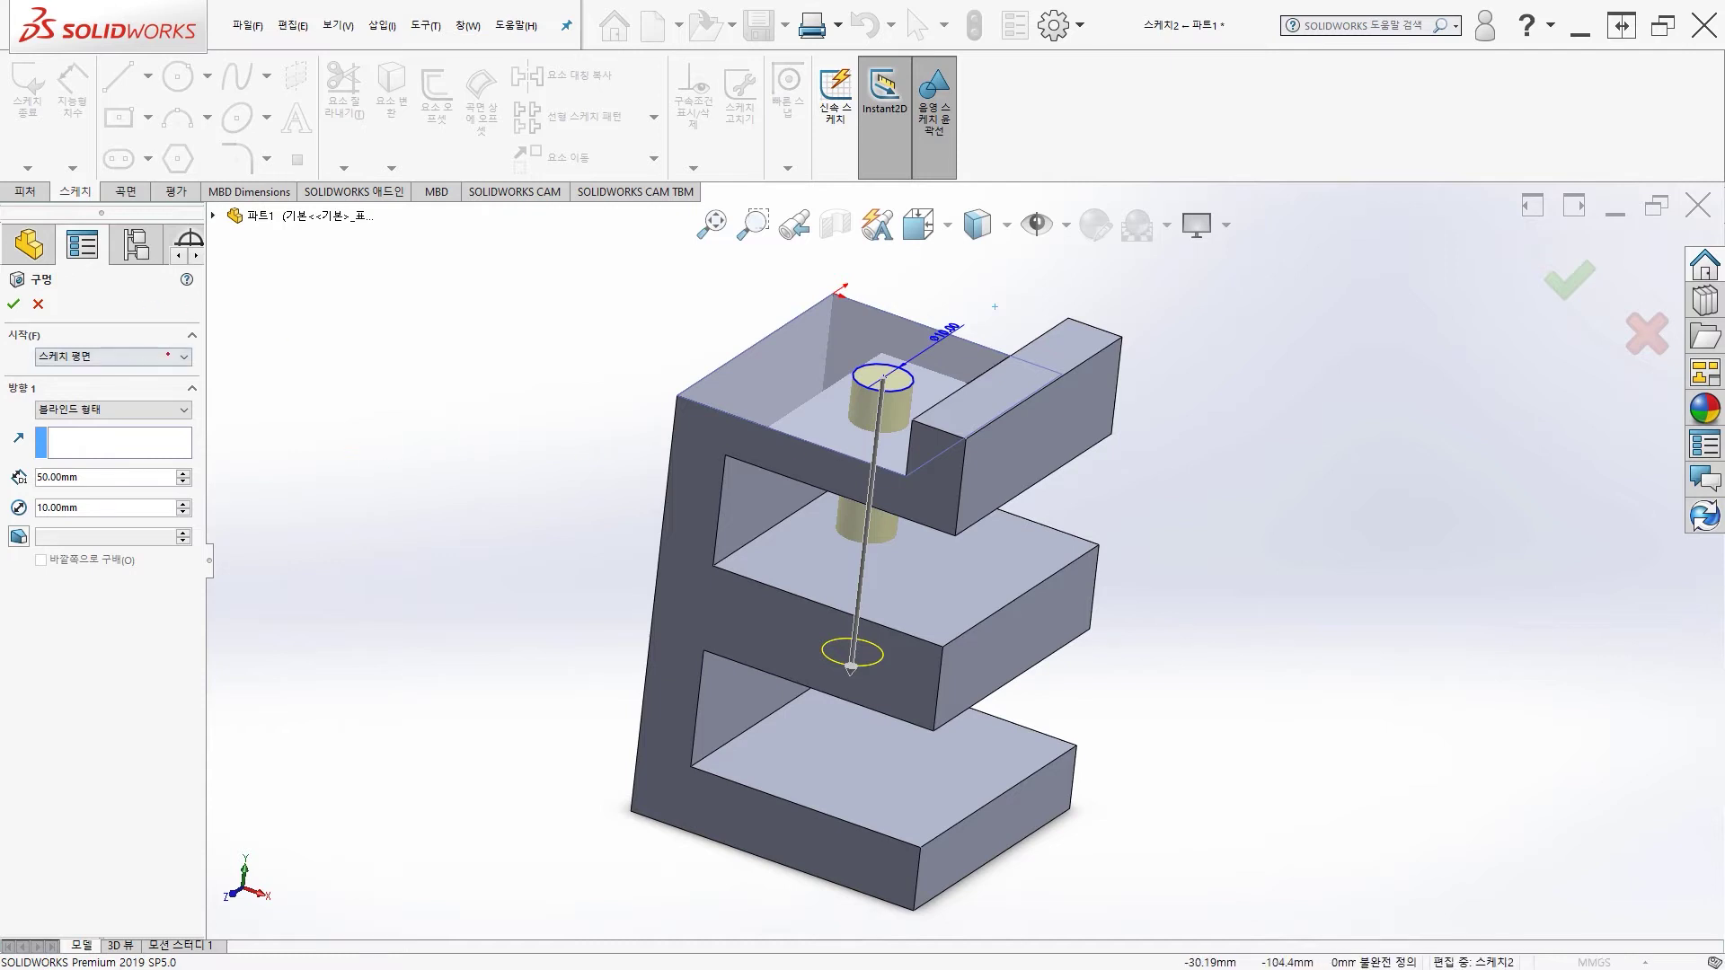
# Set the hole to start at the sketch plane (스케치 평면) with a blind end (블라인드 형태) and a depth of 20 mm.
pyautogui.click(180, 357)
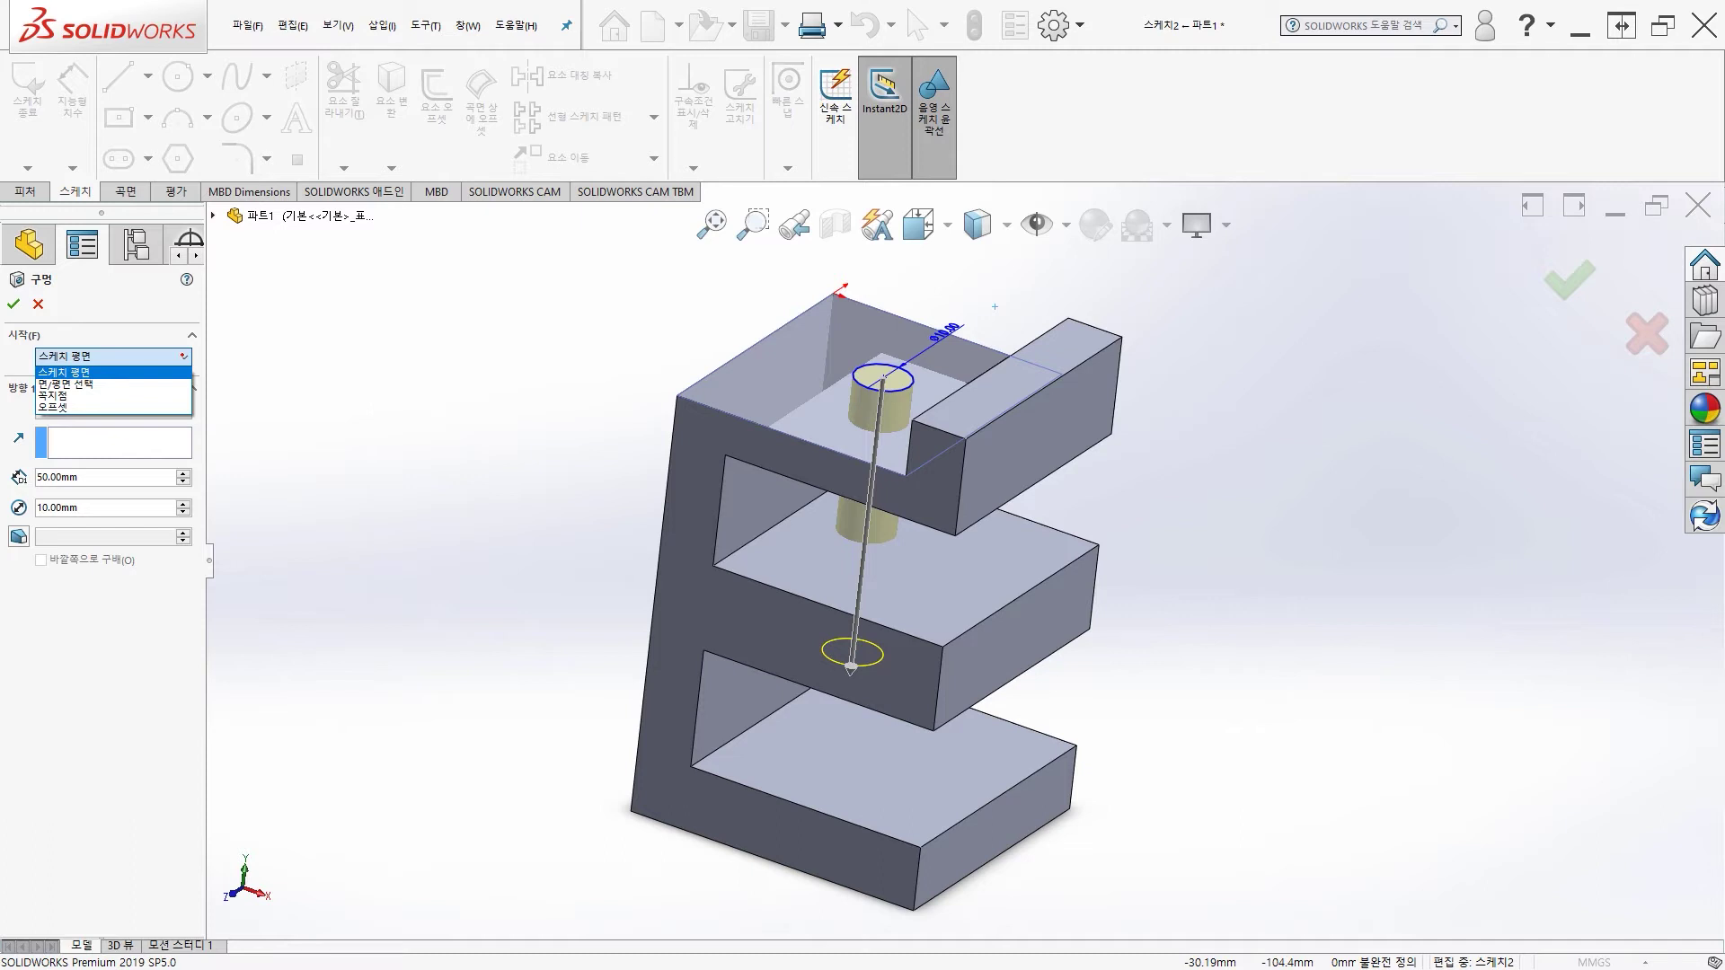
pyautogui.click(63, 372)
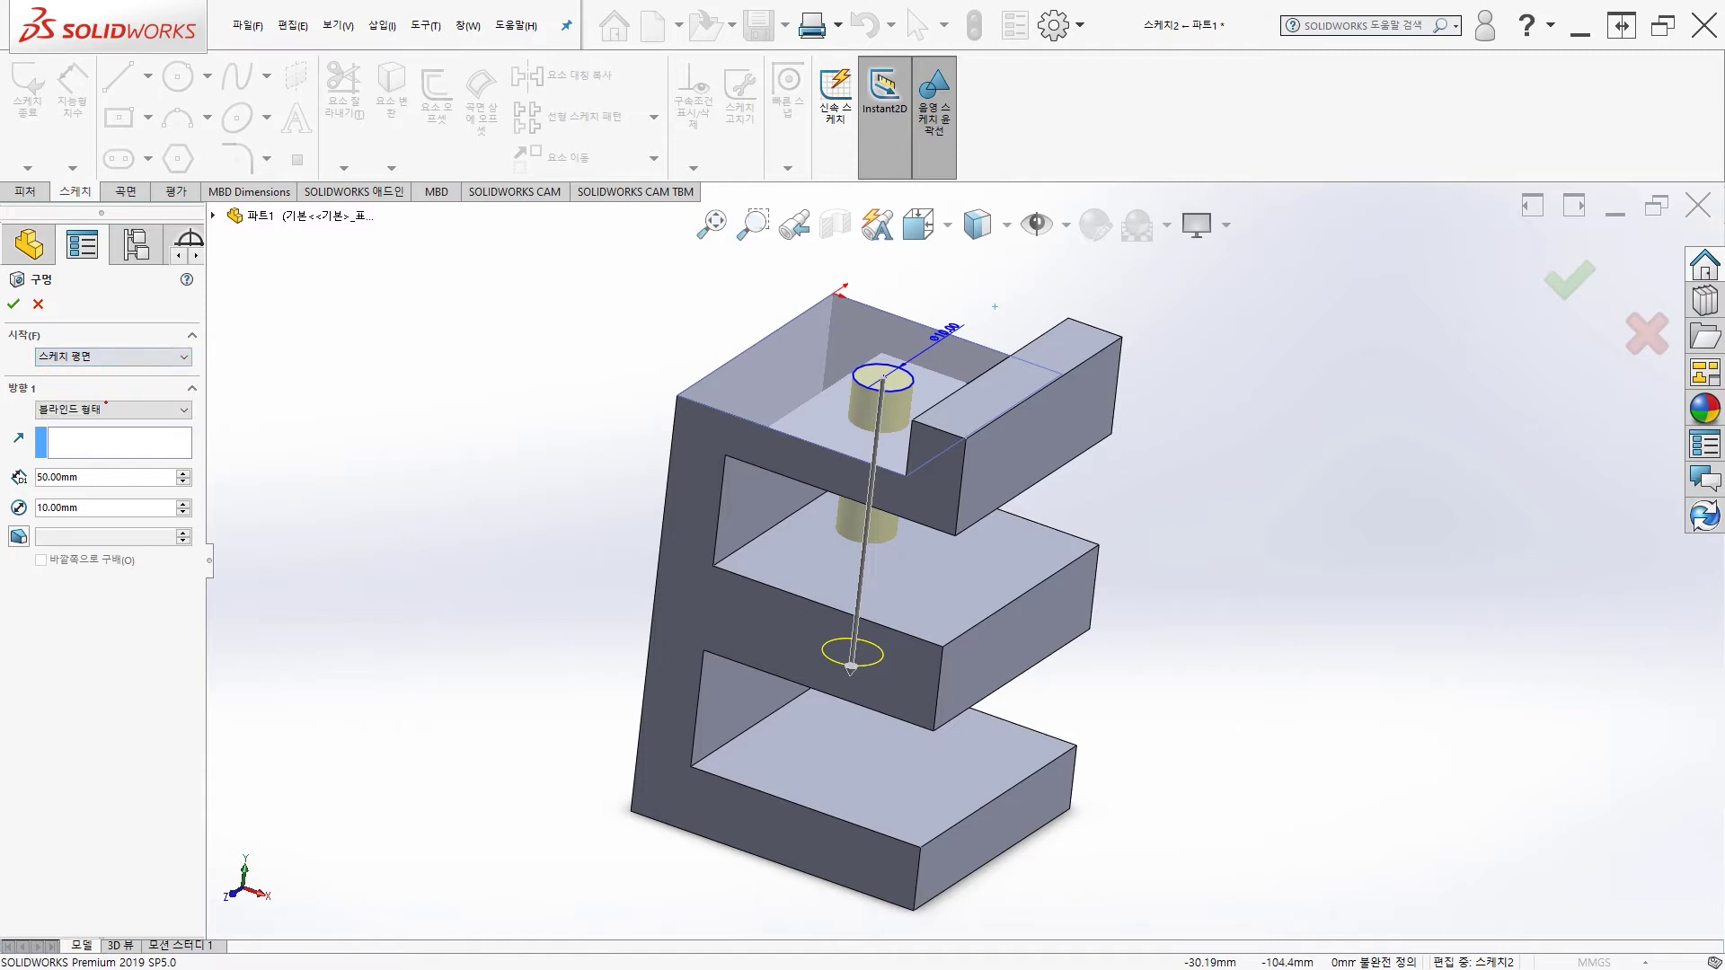
pyautogui.click(112, 408)
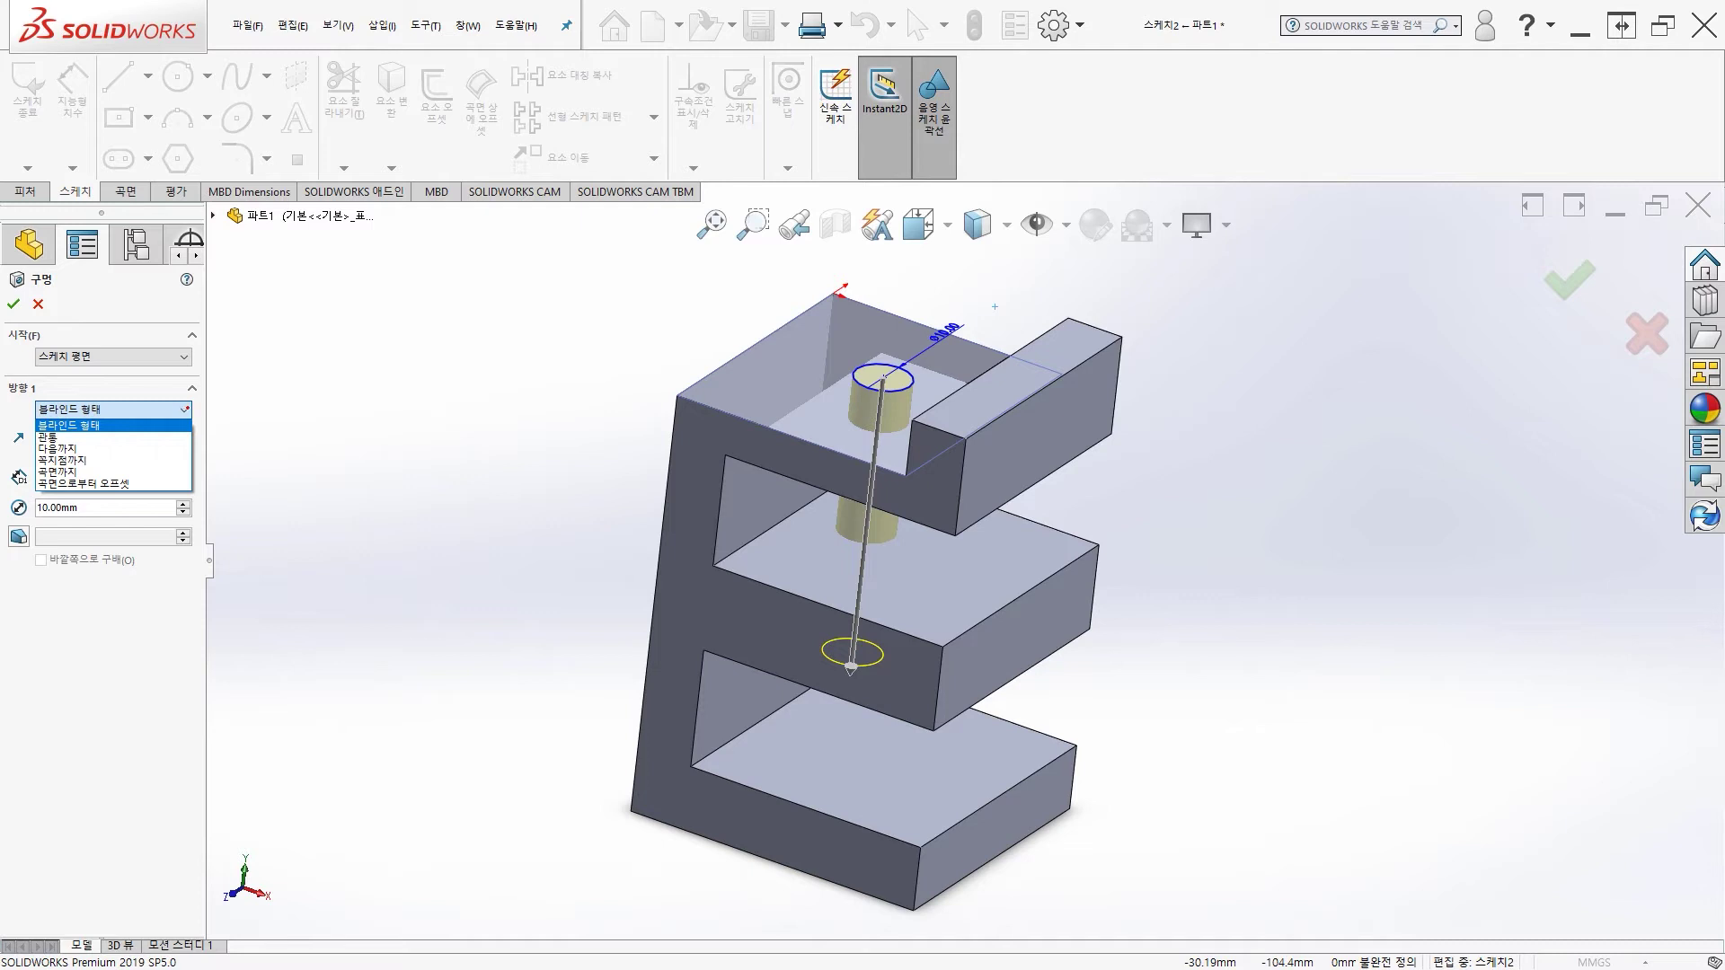
pyautogui.press('Return')
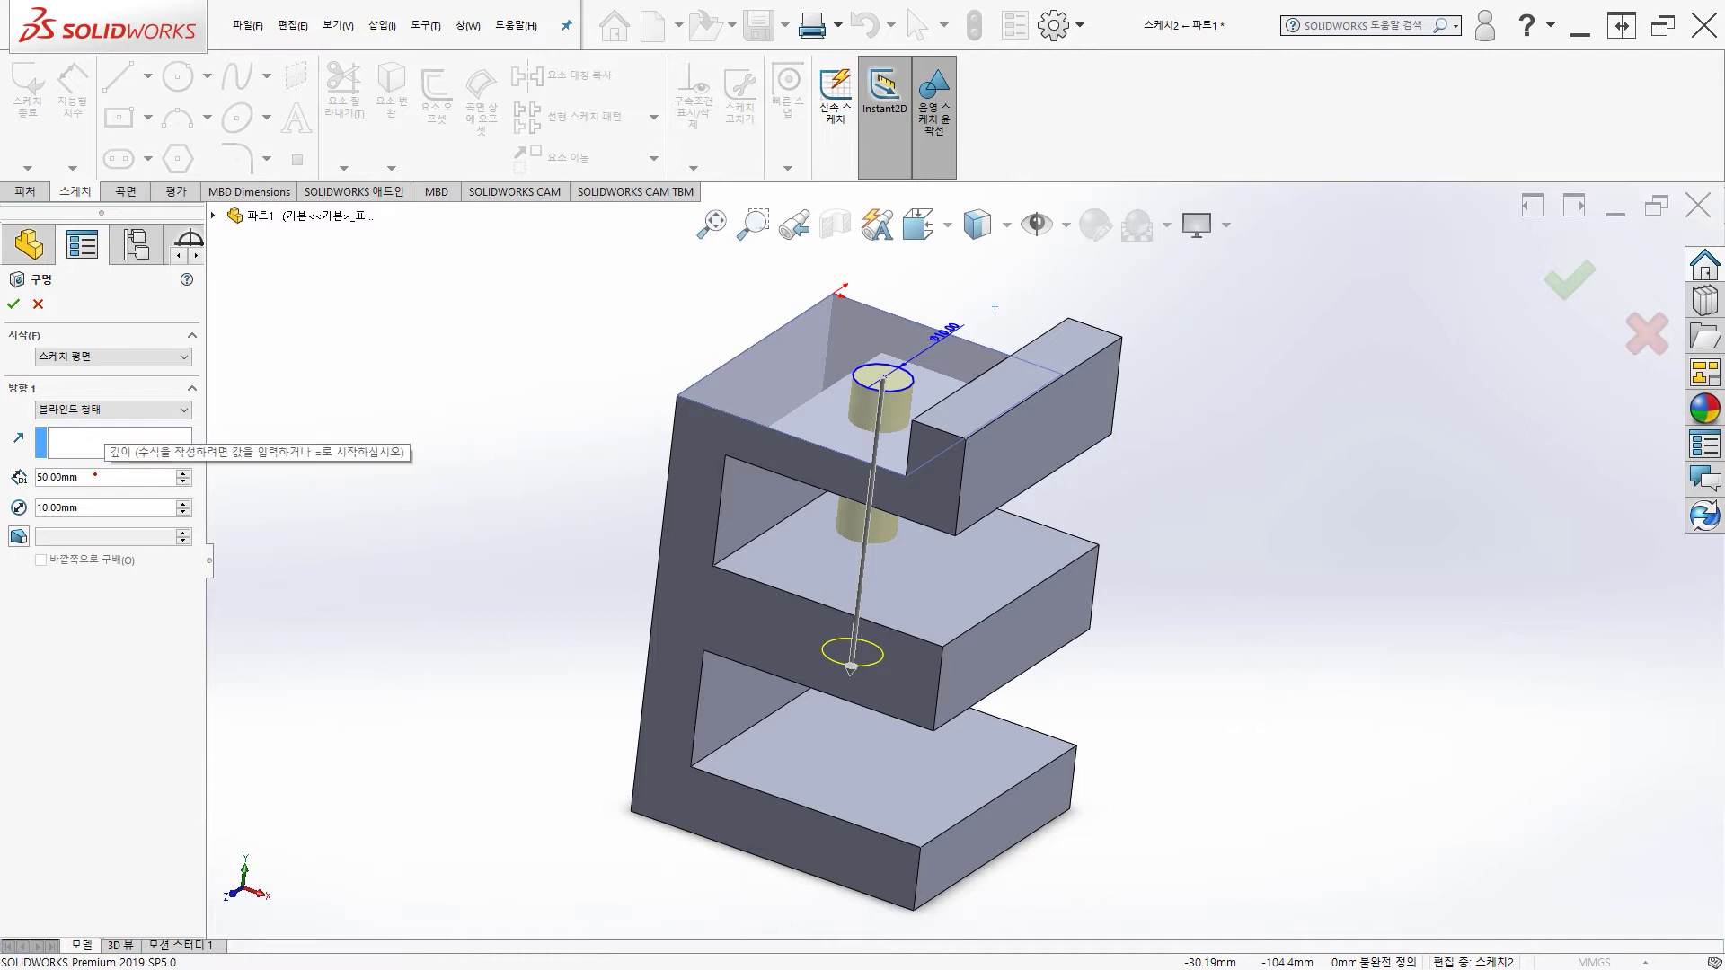
pyautogui.moveTo(515, 371); pyautogui.dragTo(550, 526, button='middle')
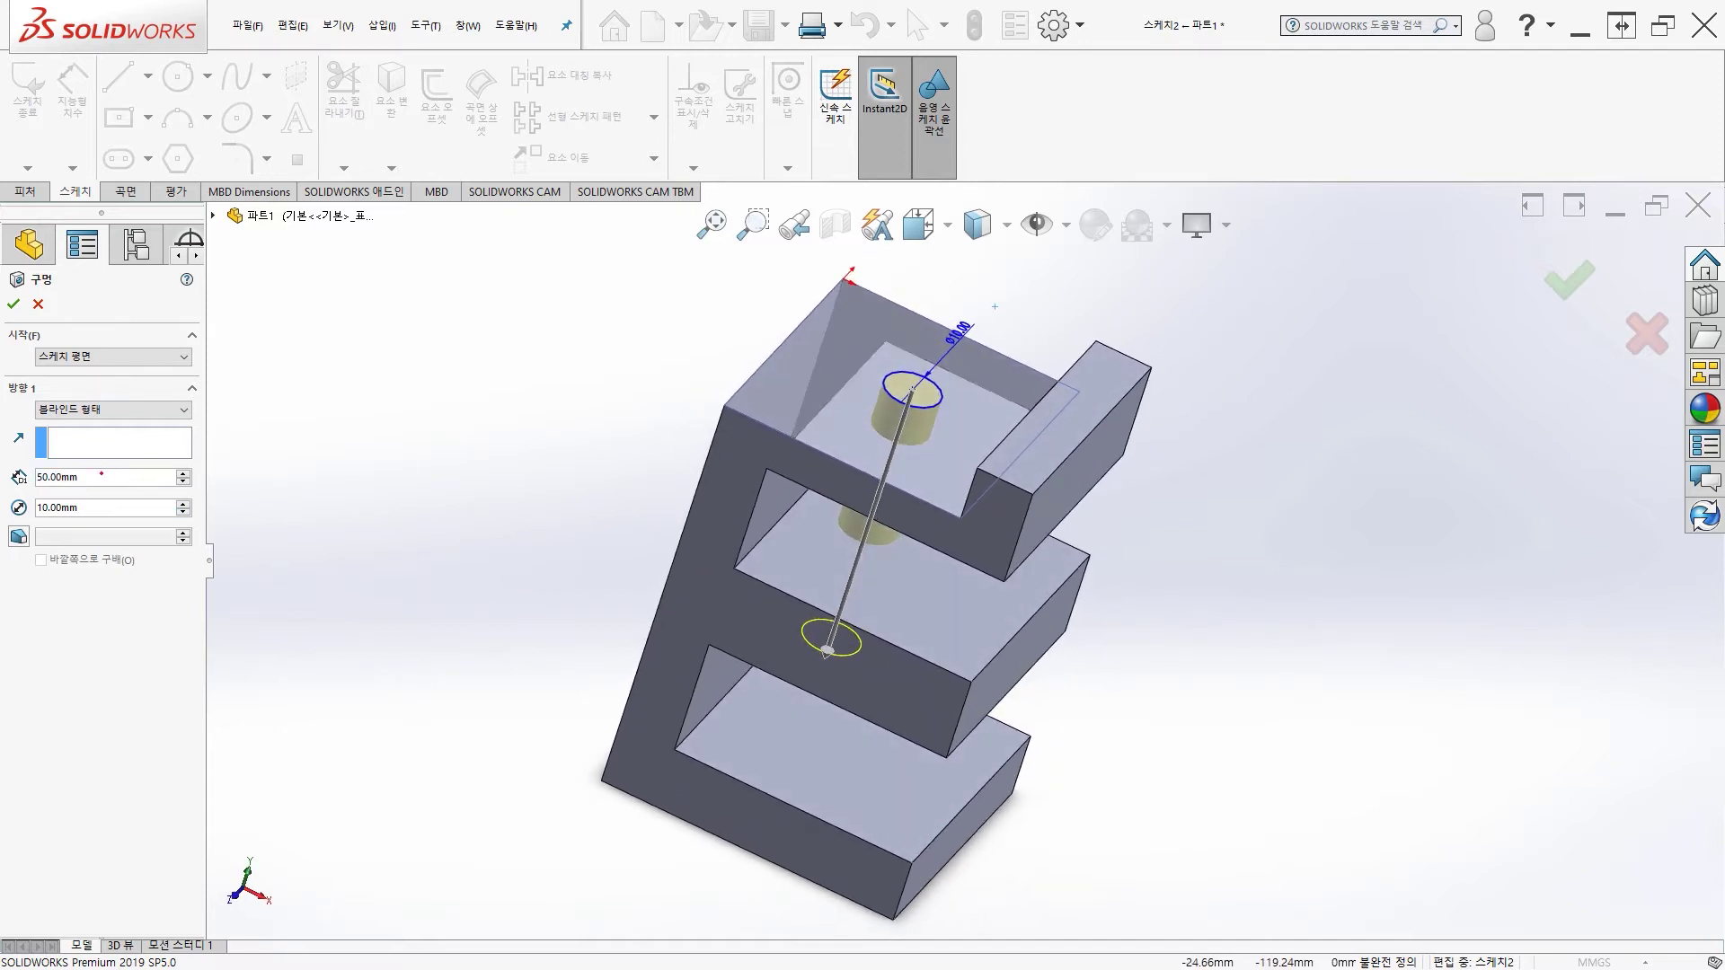
pyautogui.click(103, 477)
pyautogui.write('20')
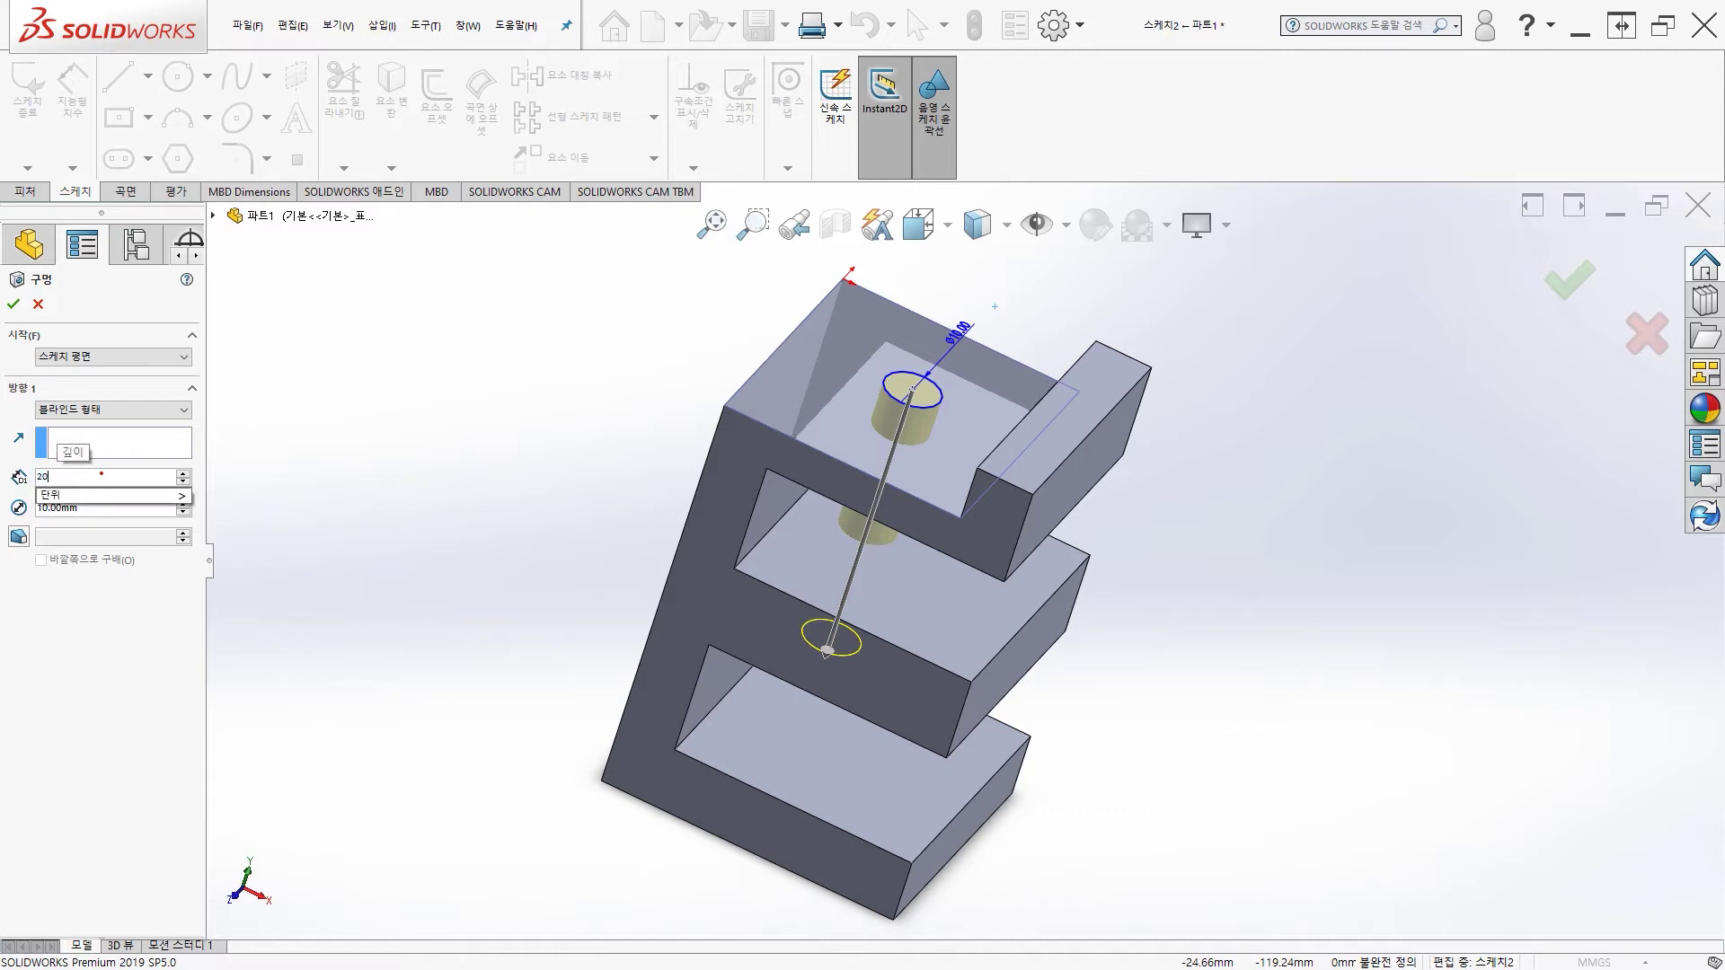
pyautogui.press('Return')
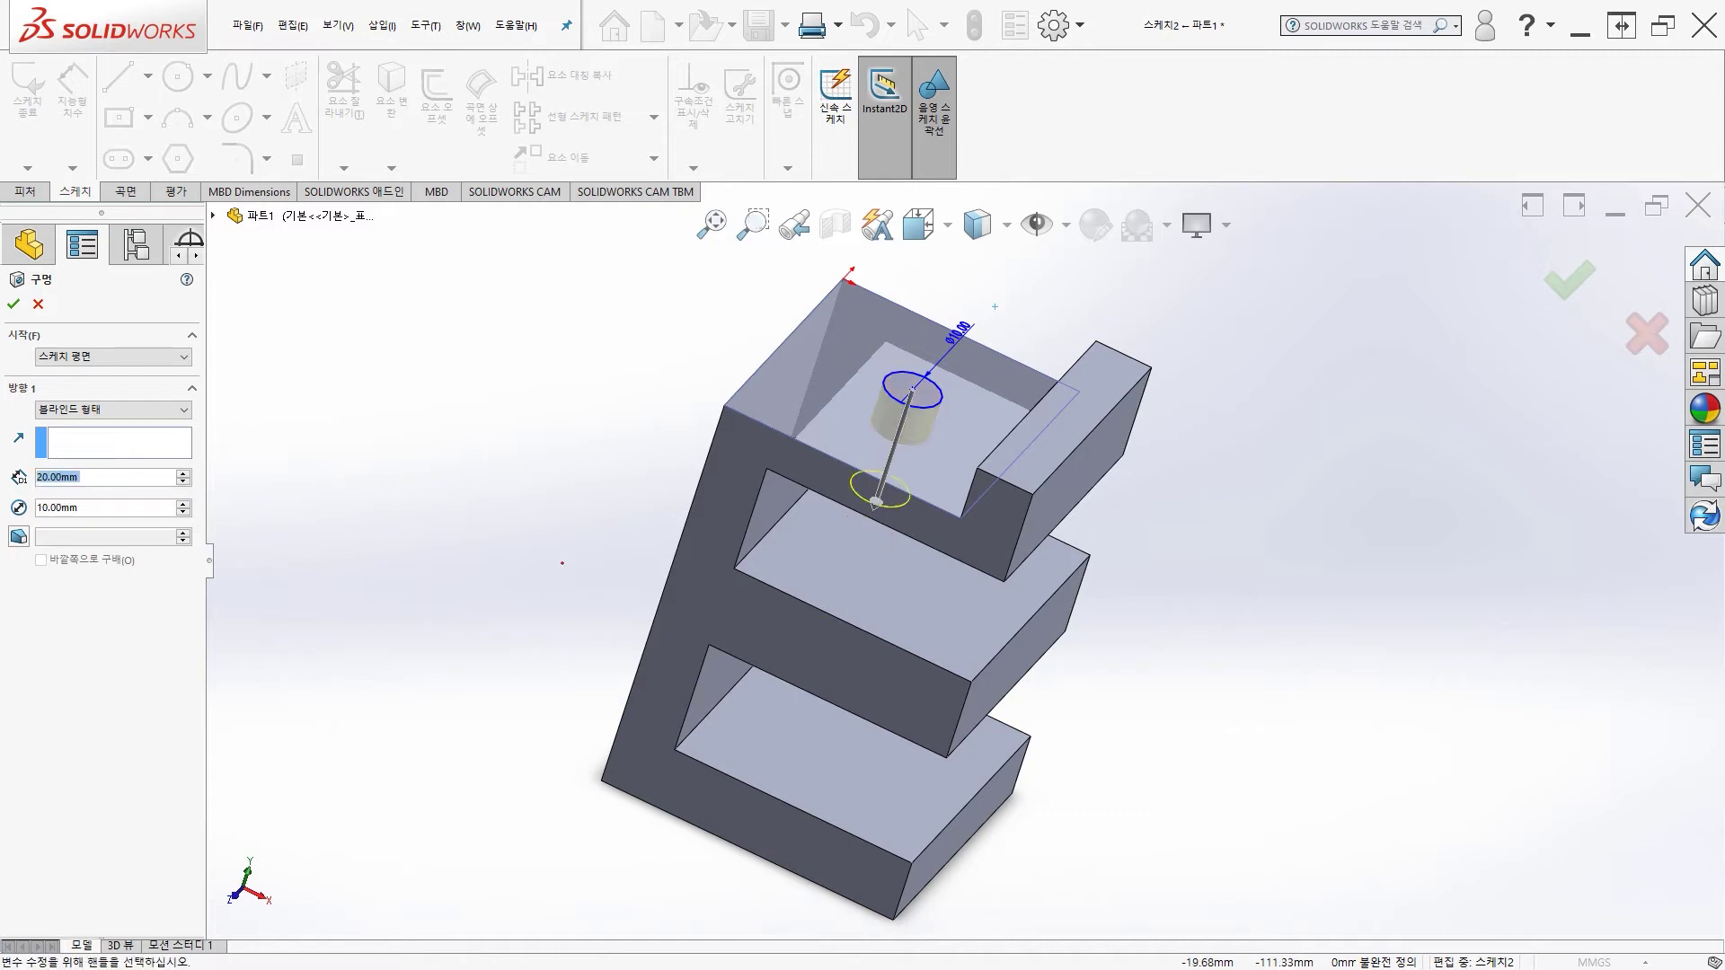
# Set the hole's diameter to 20 mm and create the hole.
pyautogui.moveTo(683, 503); pyautogui.dragTo(564, 545, button='middle')
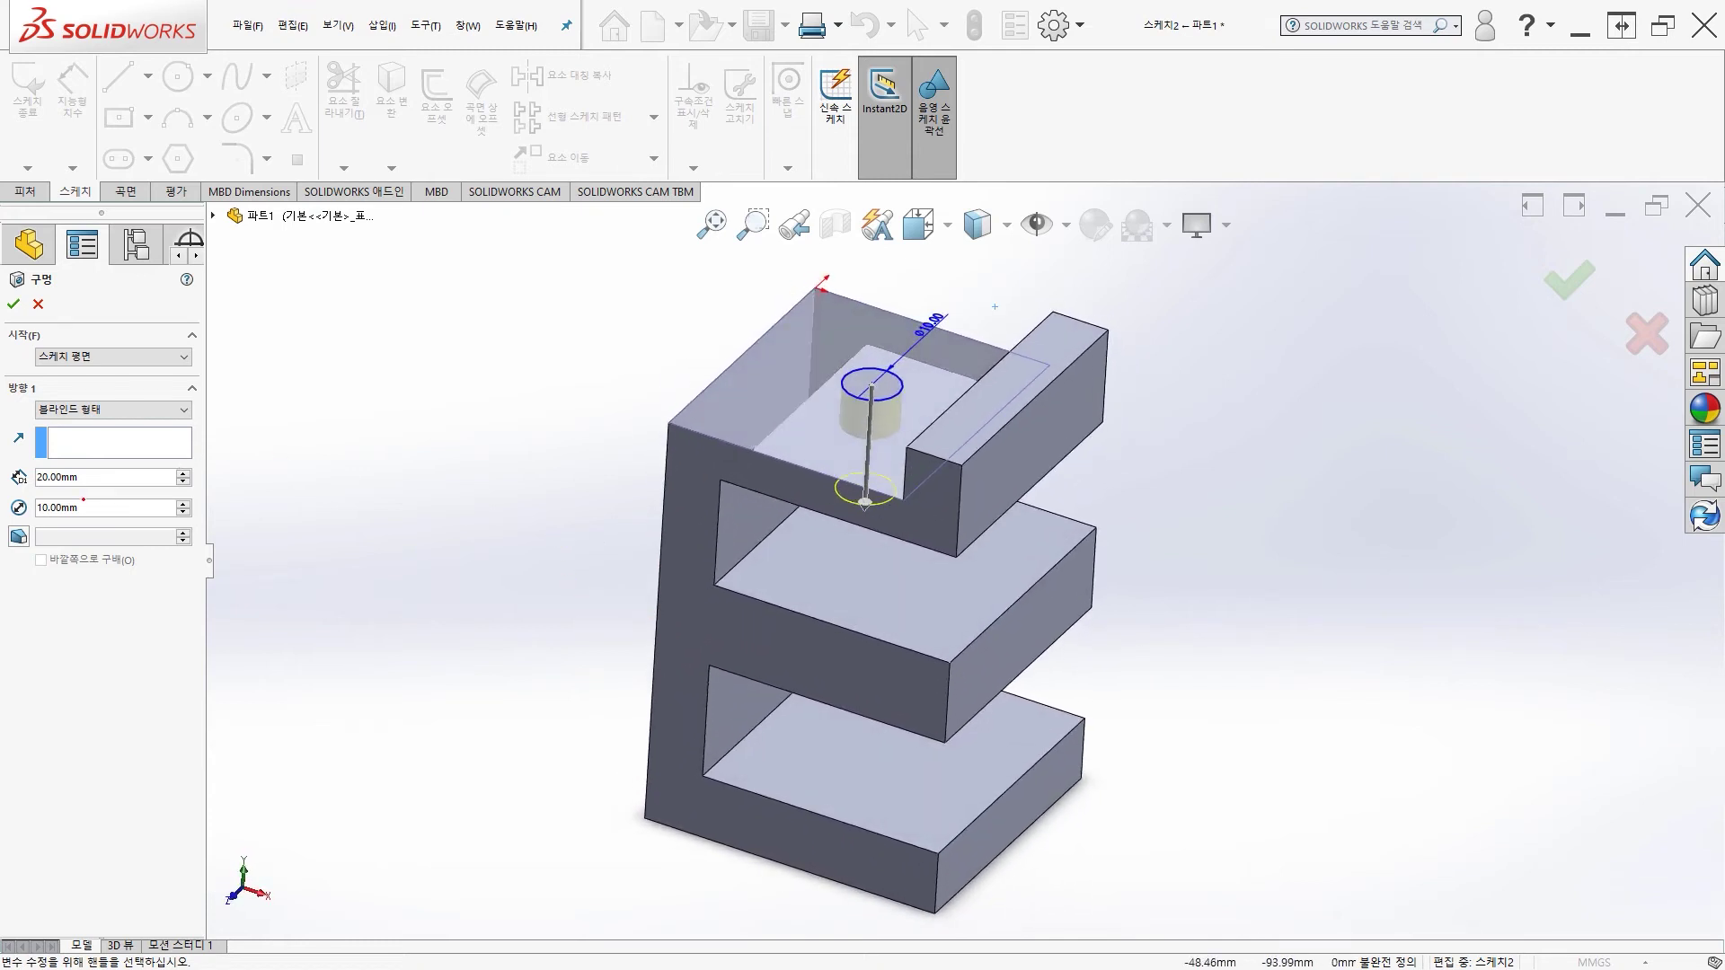
pyautogui.click(72, 507)
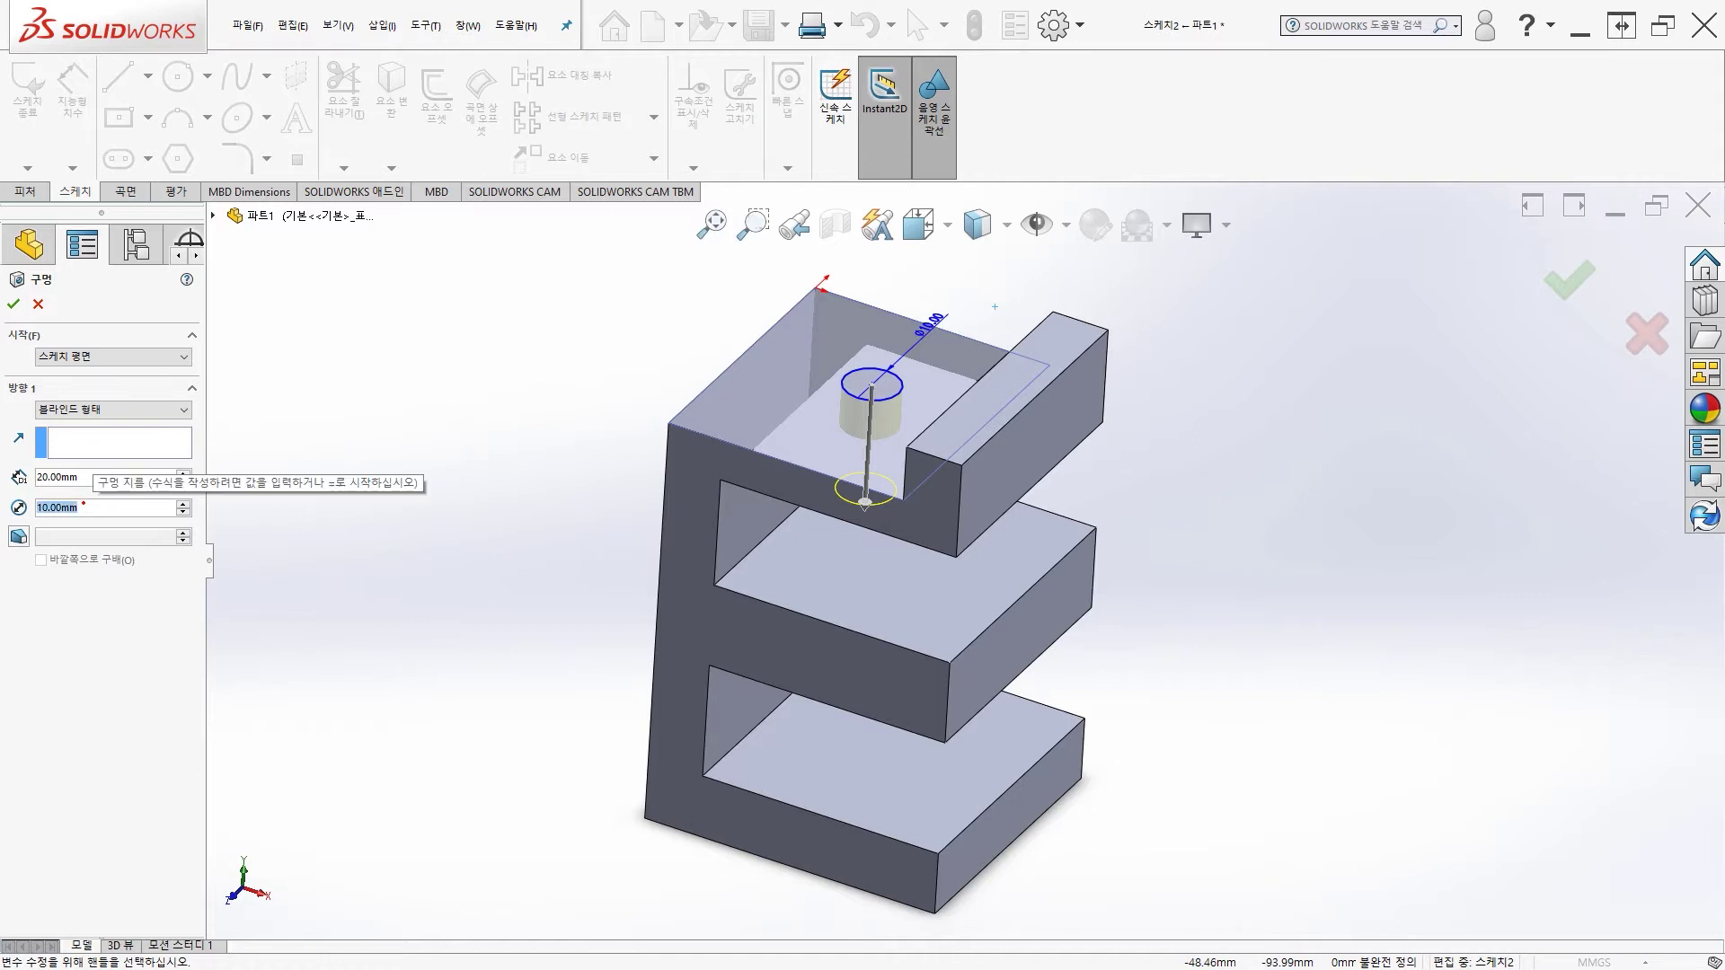
pyautogui.write('20')
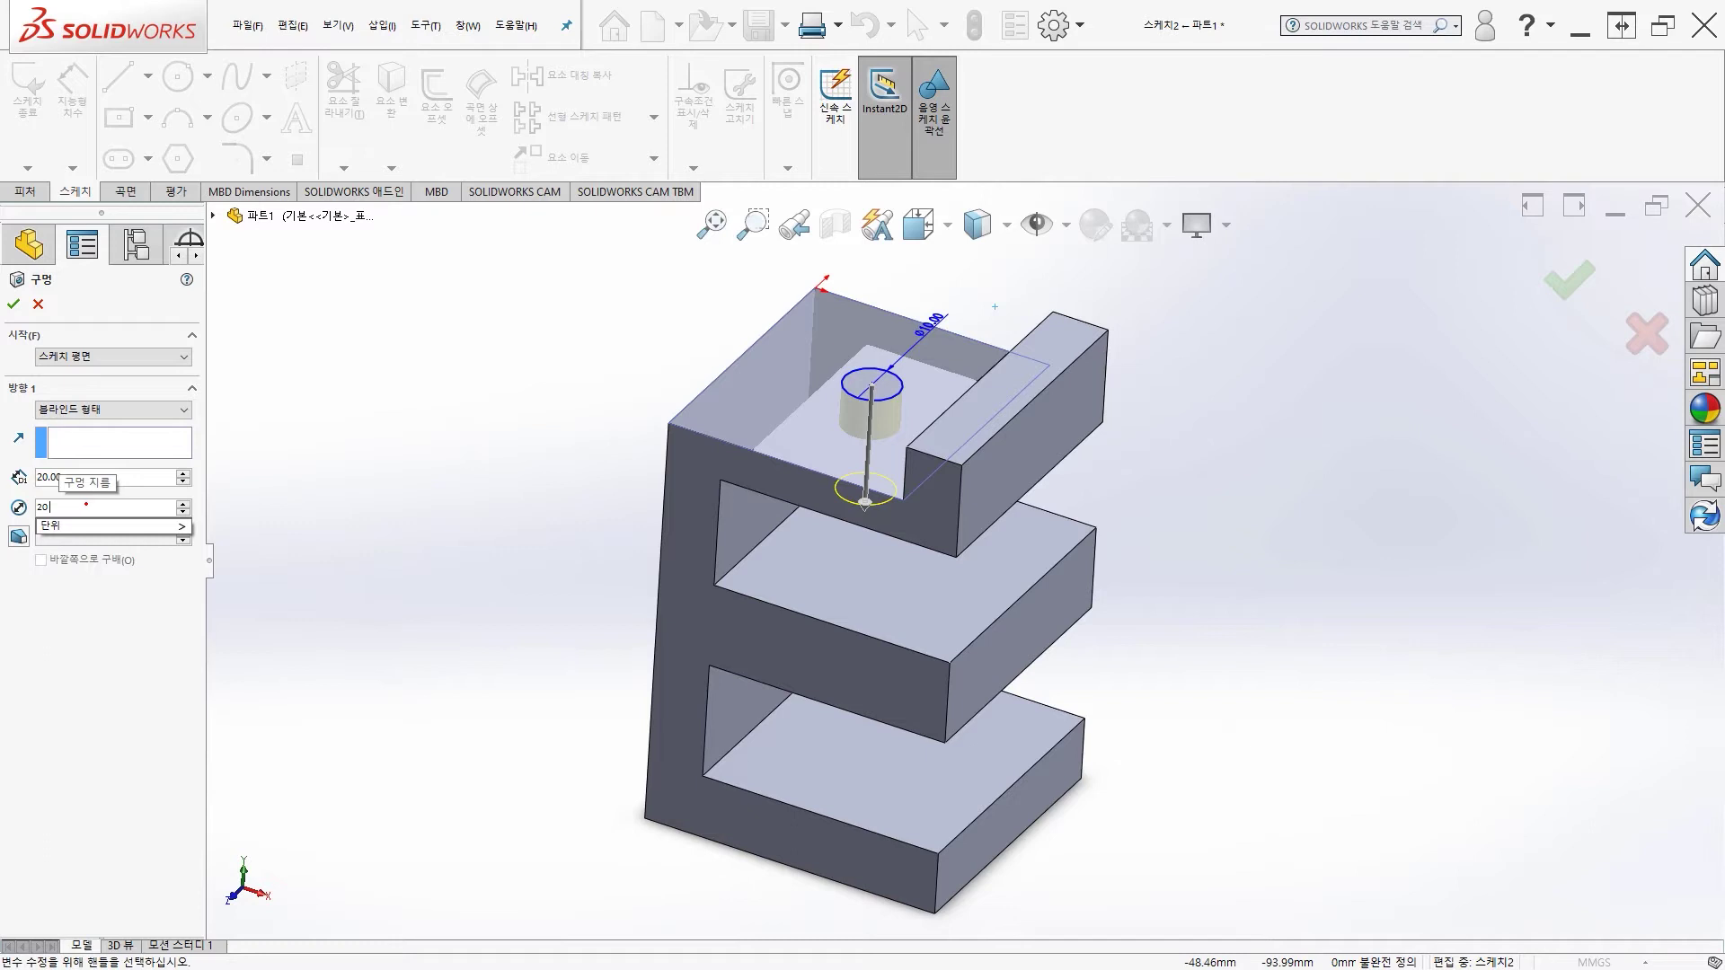
pyautogui.press('Return')
pyautogui.moveTo(431, 584); pyautogui.dragTo(445, 484, button='middle')
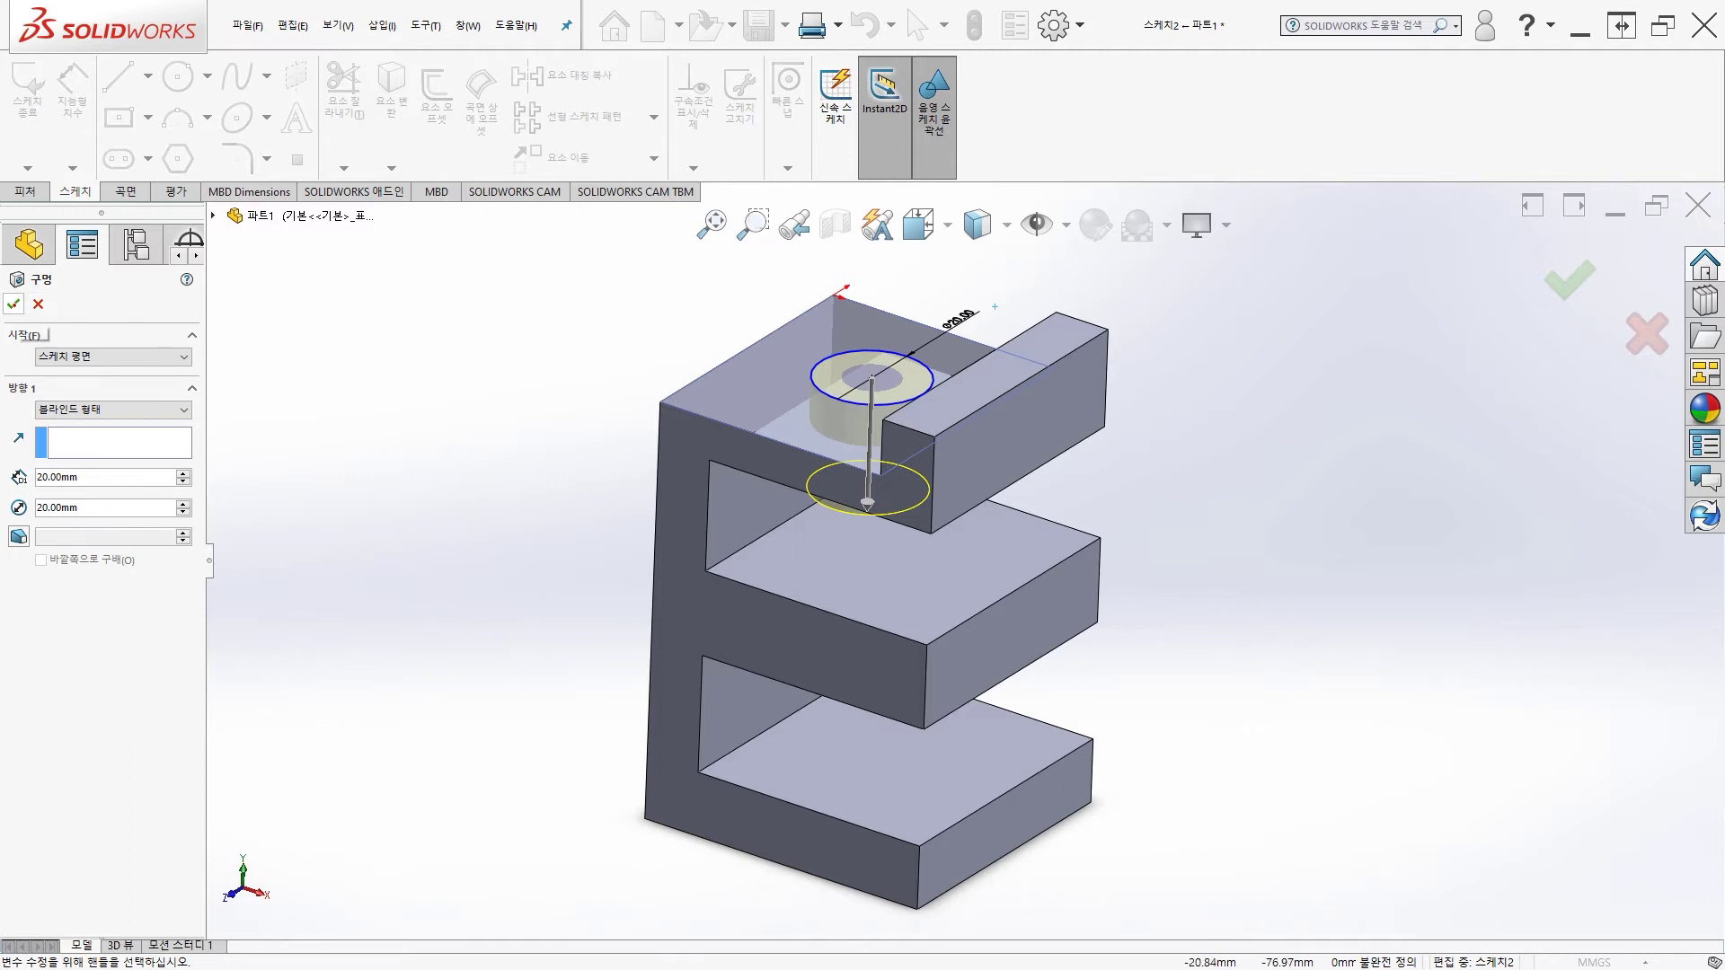
pyautogui.click(14, 304)
pyautogui.moveTo(521, 512); pyautogui.dragTo(441, 517, button='middle')
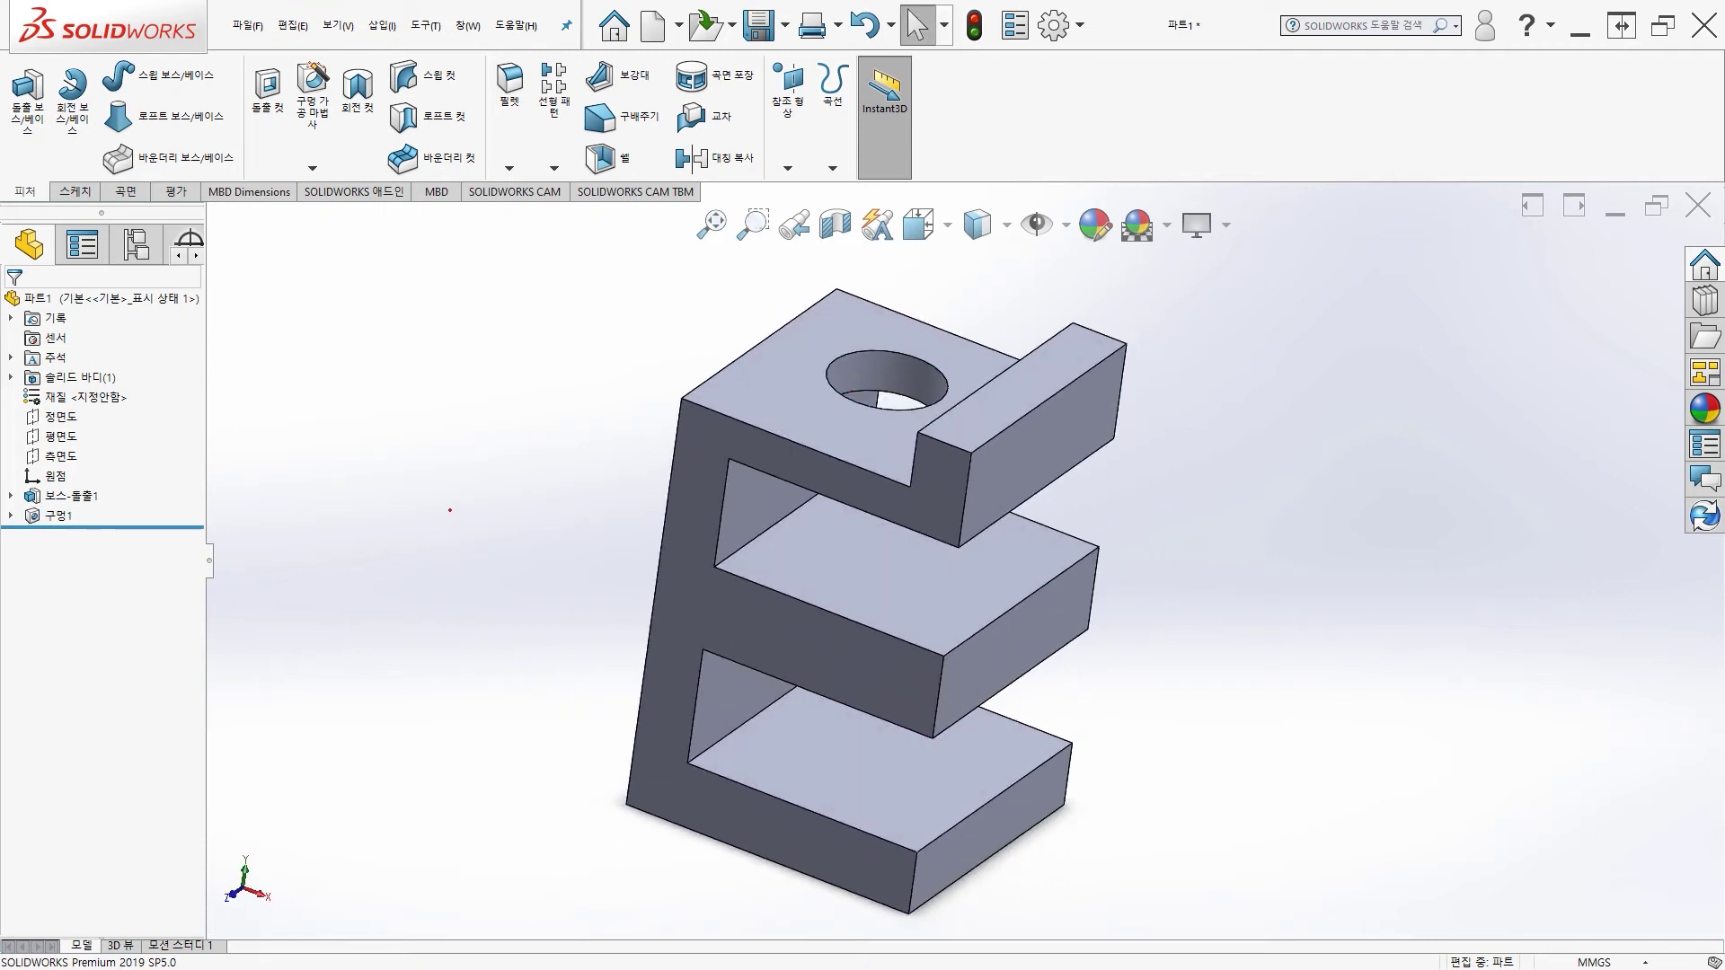
pyautogui.moveTo(535, 426); pyautogui.dragTo(409, 483, button='middle')
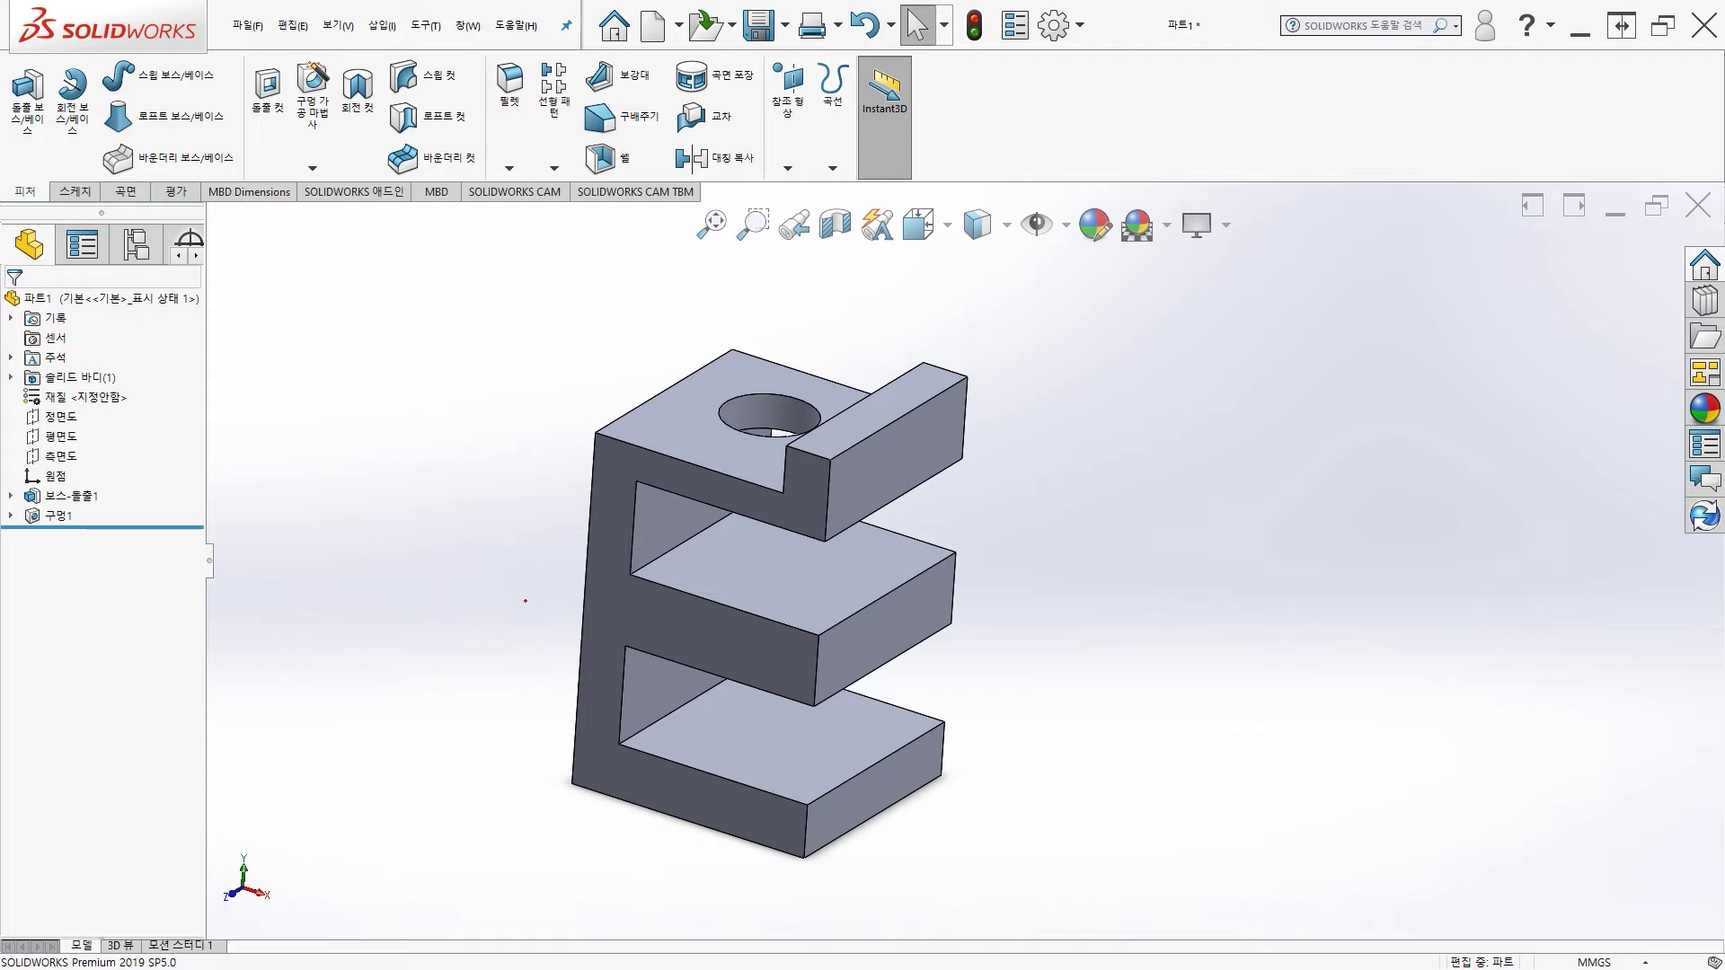
pyautogui.moveTo(500, 629); pyautogui.dragTo(566, 626)
pyautogui.moveTo(595, 432); pyautogui.dragTo(590, 632)
pyautogui.moveTo(596, 435)
pyautogui.mouseDown()
pyautogui.moveTo(768, 470)
pyautogui.moveTo(786, 446)
pyautogui.moveTo(819, 540)
pyautogui.moveTo(639, 491)
pyautogui.moveTo(637, 589)
pyautogui.moveTo(819, 649)
pyautogui.moveTo(642, 710)
pyautogui.moveTo(770, 778)
pyautogui.moveTo(799, 831)
pyautogui.moveTo(624, 794)
pyautogui.mouseUp()
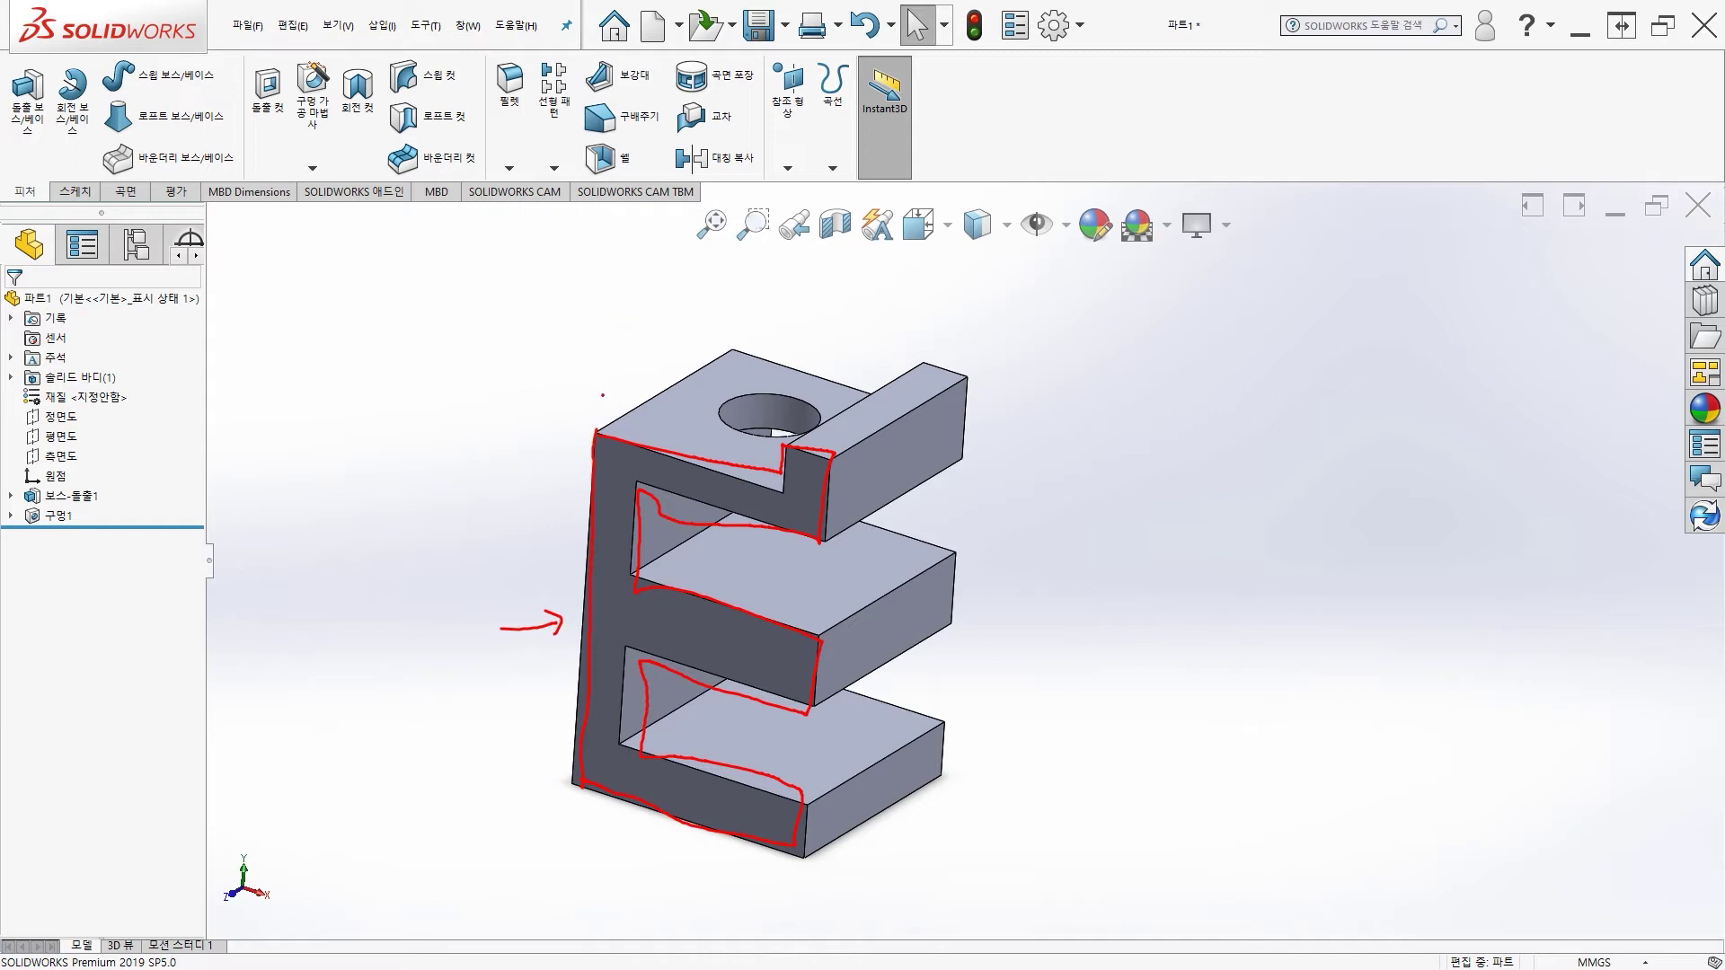
pyautogui.moveTo(542, 434)
pyautogui.mouseDown()
pyautogui.moveTo(633, 364)
pyautogui.moveTo(629, 378)
pyautogui.mouseUp()
pyautogui.moveTo(784, 423)
pyautogui.mouseDown()
pyautogui.moveTo(696, 421)
pyautogui.moveTo(813, 400)
pyautogui.moveTo(763, 448)
pyautogui.mouseUp()
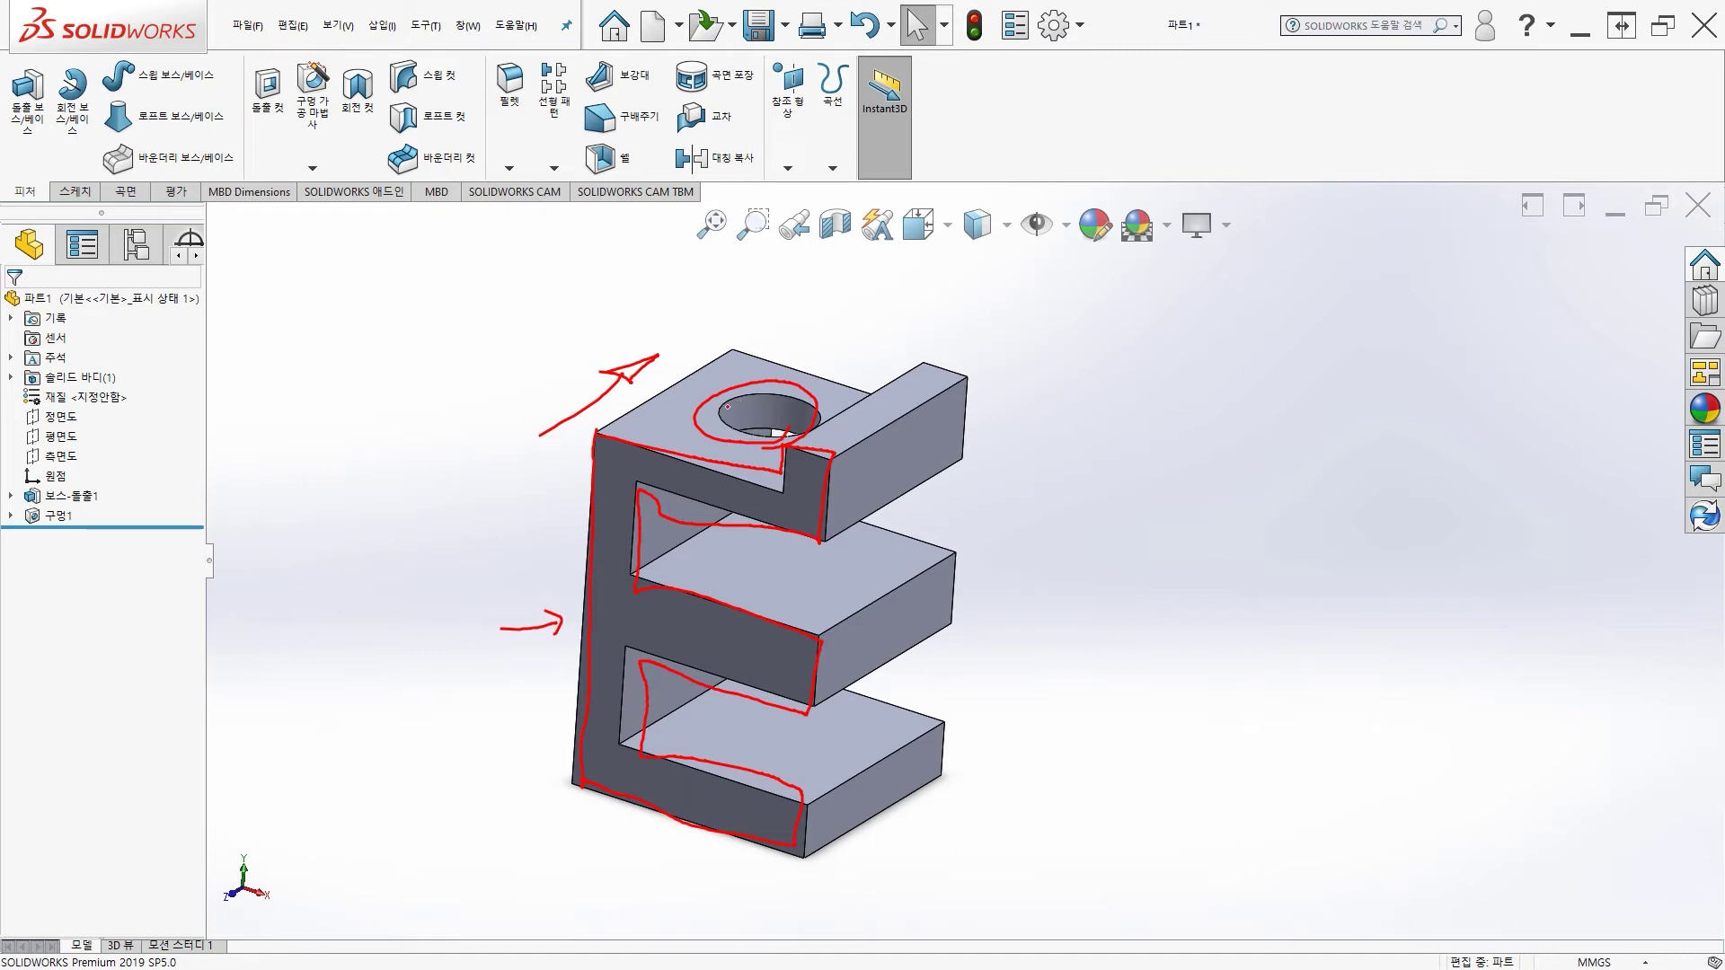
pyautogui.moveTo(323, 428)
pyautogui.mouseDown()
pyautogui.moveTo(313, 457)
pyautogui.moveTo(335, 457)
pyautogui.mouseUp()
pyautogui.moveTo(309, 465); pyautogui.dragTo(360, 449)
pyautogui.moveTo(360, 450)
pyautogui.mouseDown()
pyautogui.moveTo(372, 467)
pyautogui.moveTo(401, 441)
pyautogui.moveTo(380, 468)
pyautogui.mouseUp()
pyautogui.moveTo(389, 456)
pyautogui.mouseDown()
pyautogui.moveTo(413, 471)
pyautogui.moveTo(345, 493)
pyautogui.moveTo(354, 543)
pyautogui.mouseUp()
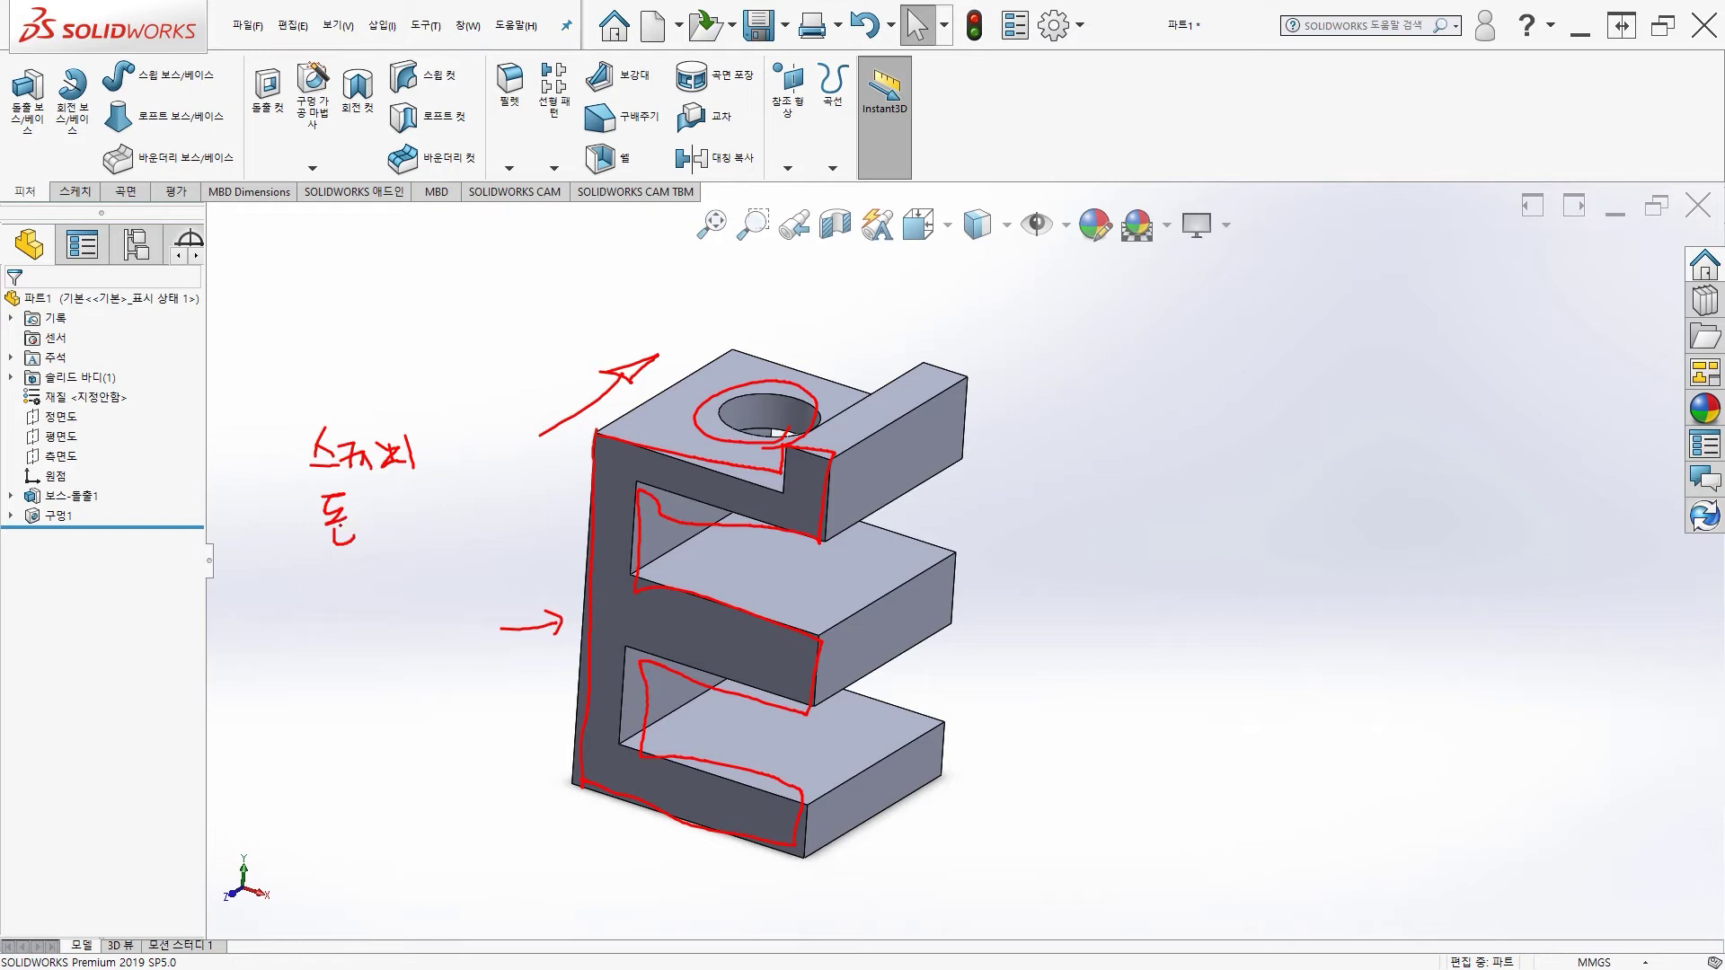
pyautogui.moveTo(374, 501)
pyautogui.mouseDown()
pyautogui.moveTo(391, 500)
pyautogui.moveTo(376, 513)
pyautogui.mouseUp()
pyautogui.moveTo(385, 506); pyautogui.dragTo(400, 516)
pyautogui.moveTo(395, 521); pyautogui.dragTo(412, 530)
pyautogui.moveTo(446, 508)
pyautogui.mouseDown()
pyautogui.moveTo(444, 539)
pyautogui.moveTo(478, 516)
pyautogui.moveTo(551, 539)
pyautogui.mouseUp()
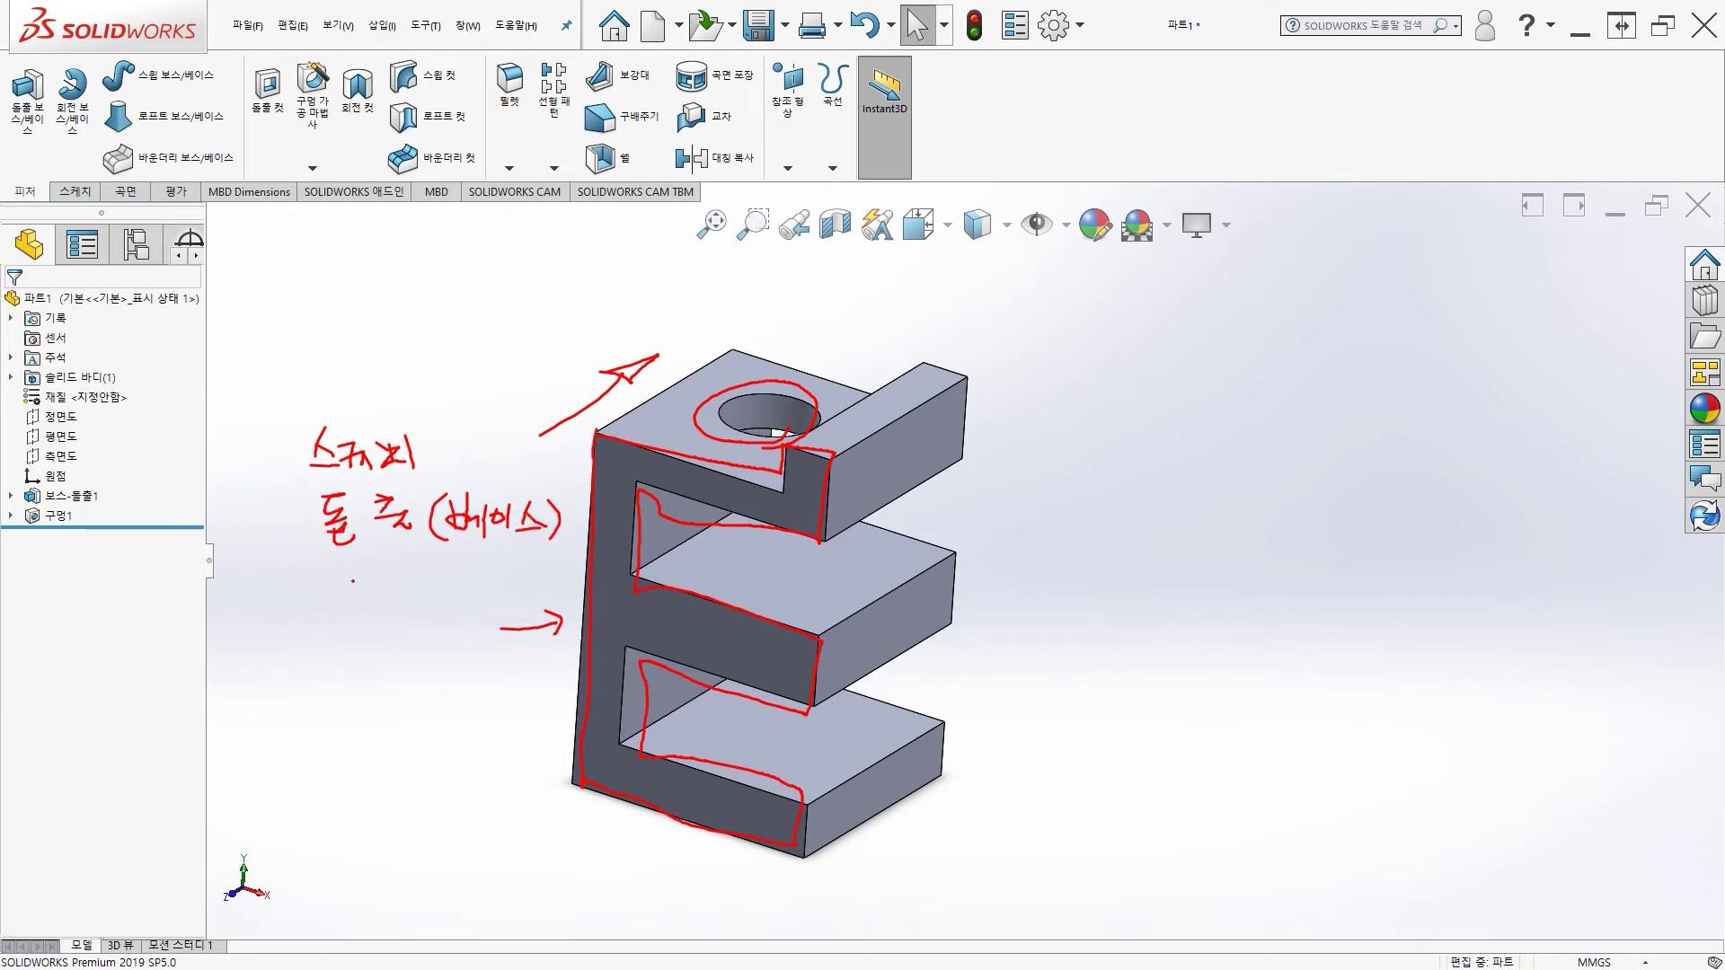
pyautogui.moveTo(338, 580); pyautogui.dragTo(359, 599)
pyautogui.moveTo(353, 600)
pyautogui.mouseDown()
pyautogui.moveTo(342, 627)
pyautogui.moveTo(372, 597)
pyautogui.mouseUp()
pyautogui.moveTo(369, 585)
pyautogui.mouseDown()
pyautogui.moveTo(387, 627)
pyautogui.moveTo(417, 583)
pyautogui.mouseUp()
pyautogui.moveTo(400, 594); pyautogui.dragTo(423, 591)
pyautogui.moveTo(412, 599)
pyautogui.mouseDown()
pyautogui.moveTo(410, 614)
pyautogui.moveTo(432, 598)
pyautogui.moveTo(429, 616)
pyautogui.mouseUp()
pyautogui.moveTo(433, 582); pyautogui.dragTo(440, 611)
pyautogui.moveTo(444, 597); pyautogui.dragTo(467, 605)
pyautogui.moveTo(469, 591)
pyautogui.mouseDown()
pyautogui.moveTo(467, 612)
pyautogui.moveTo(384, 625)
pyautogui.mouseUp()
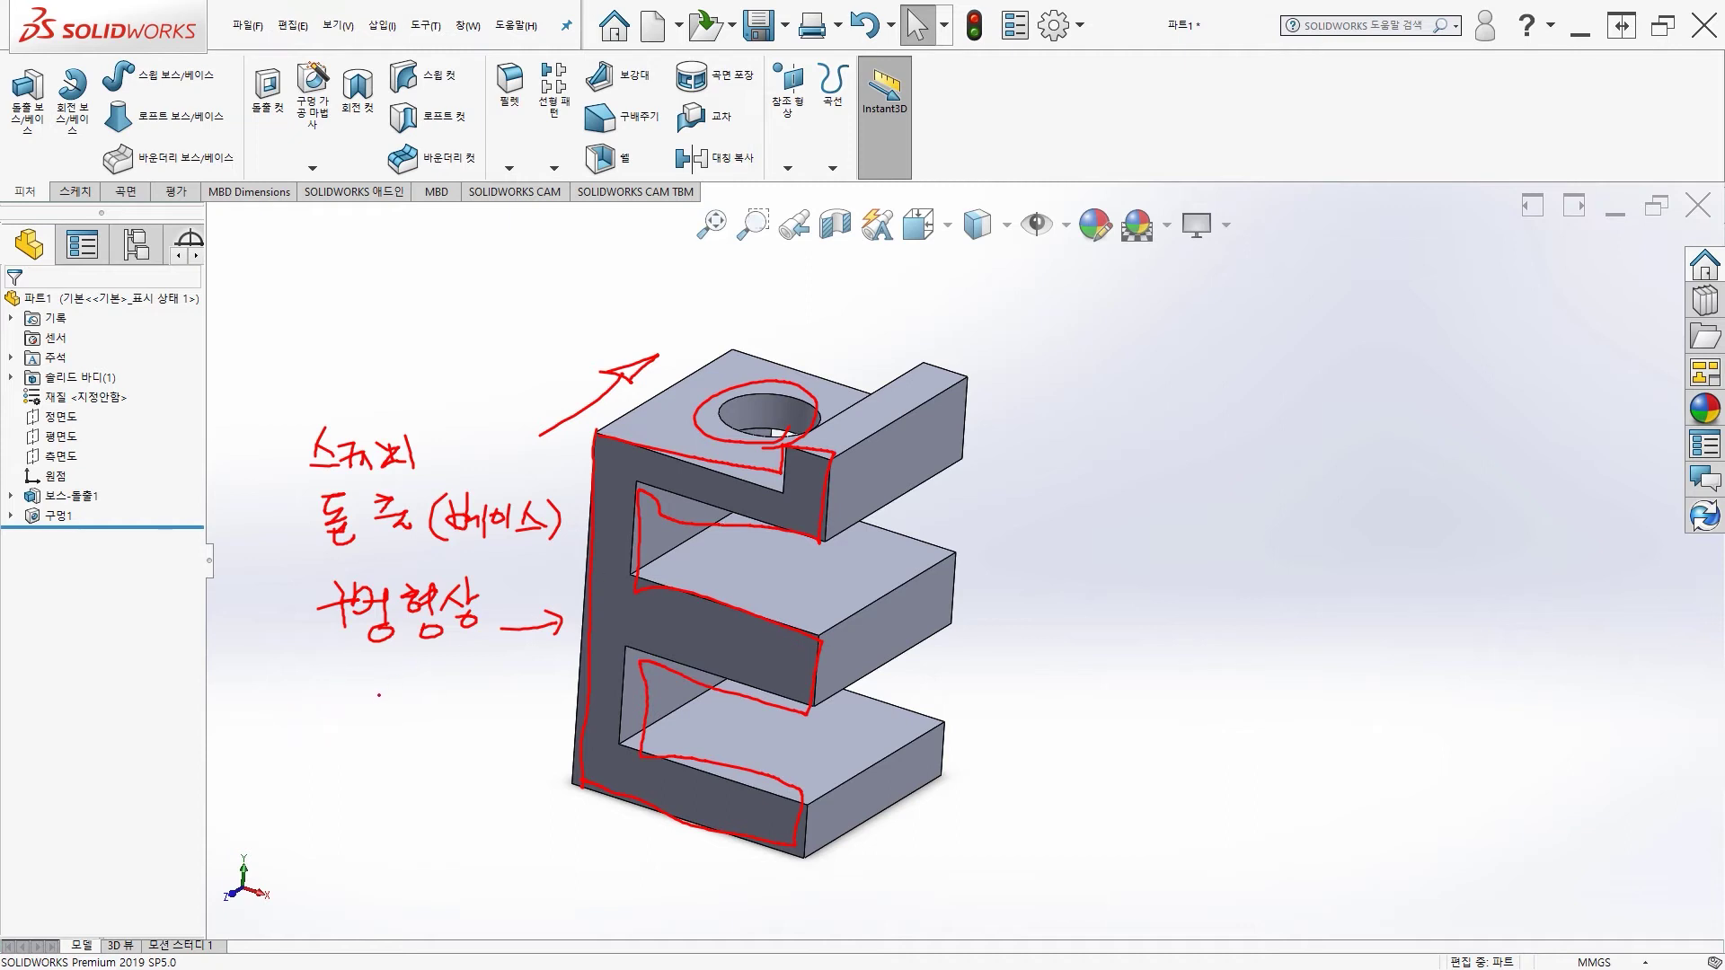
pyautogui.moveTo(316, 673)
pyautogui.mouseDown()
pyautogui.moveTo(348, 686)
pyautogui.moveTo(346, 709)
pyautogui.moveTo(392, 701)
pyautogui.mouseUp()
pyautogui.moveTo(381, 708)
pyautogui.mouseDown()
pyautogui.moveTo(357, 675)
pyautogui.moveTo(415, 702)
pyautogui.mouseUp()
pyautogui.moveTo(433, 682); pyautogui.dragTo(505, 713)
pyautogui.moveTo(516, 670)
pyautogui.mouseDown()
pyautogui.moveTo(552, 699)
pyautogui.moveTo(547, 730)
pyautogui.mouseUp()
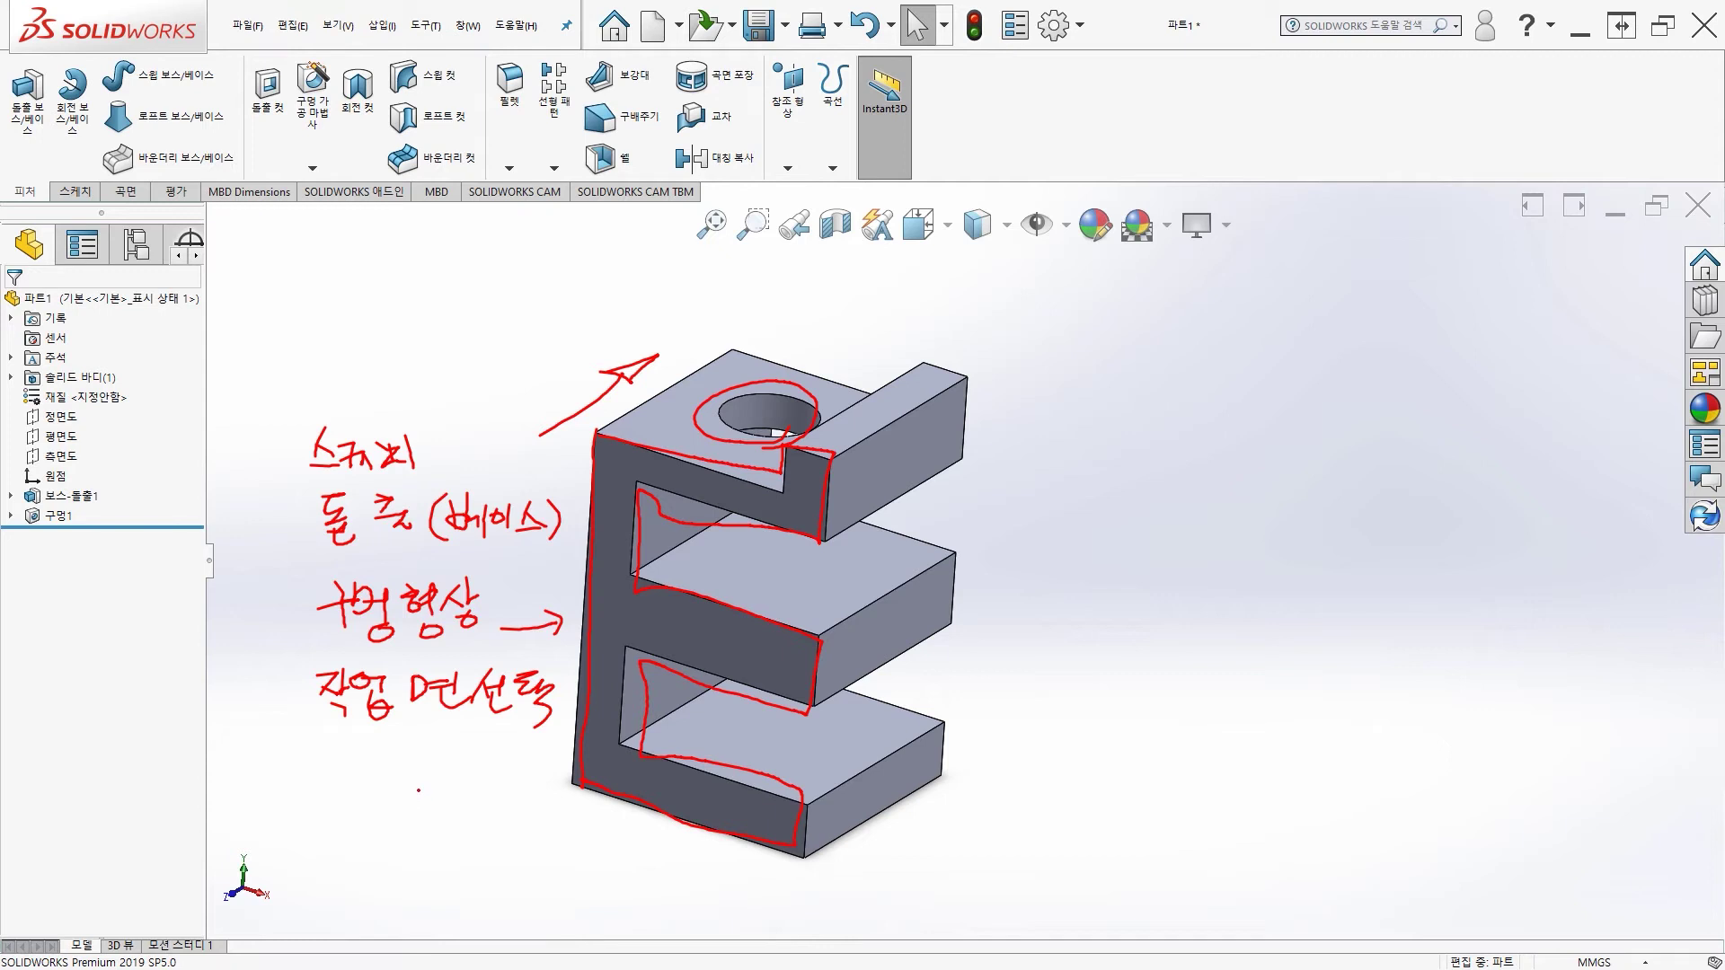
pyautogui.moveTo(329, 741); pyautogui.dragTo(353, 770)
pyautogui.moveTo(345, 770); pyautogui.dragTo(346, 796)
pyautogui.moveTo(378, 740)
pyautogui.mouseDown()
pyautogui.moveTo(360, 774)
pyautogui.moveTo(387, 774)
pyautogui.mouseUp()
pyautogui.moveTo(377, 760)
pyautogui.mouseDown()
pyautogui.moveTo(401, 756)
pyautogui.moveTo(400, 780)
pyautogui.mouseUp()
pyautogui.moveTo(406, 774)
pyautogui.mouseDown()
pyautogui.moveTo(408, 789)
pyautogui.moveTo(438, 763)
pyautogui.moveTo(510, 783)
pyautogui.mouseUp()
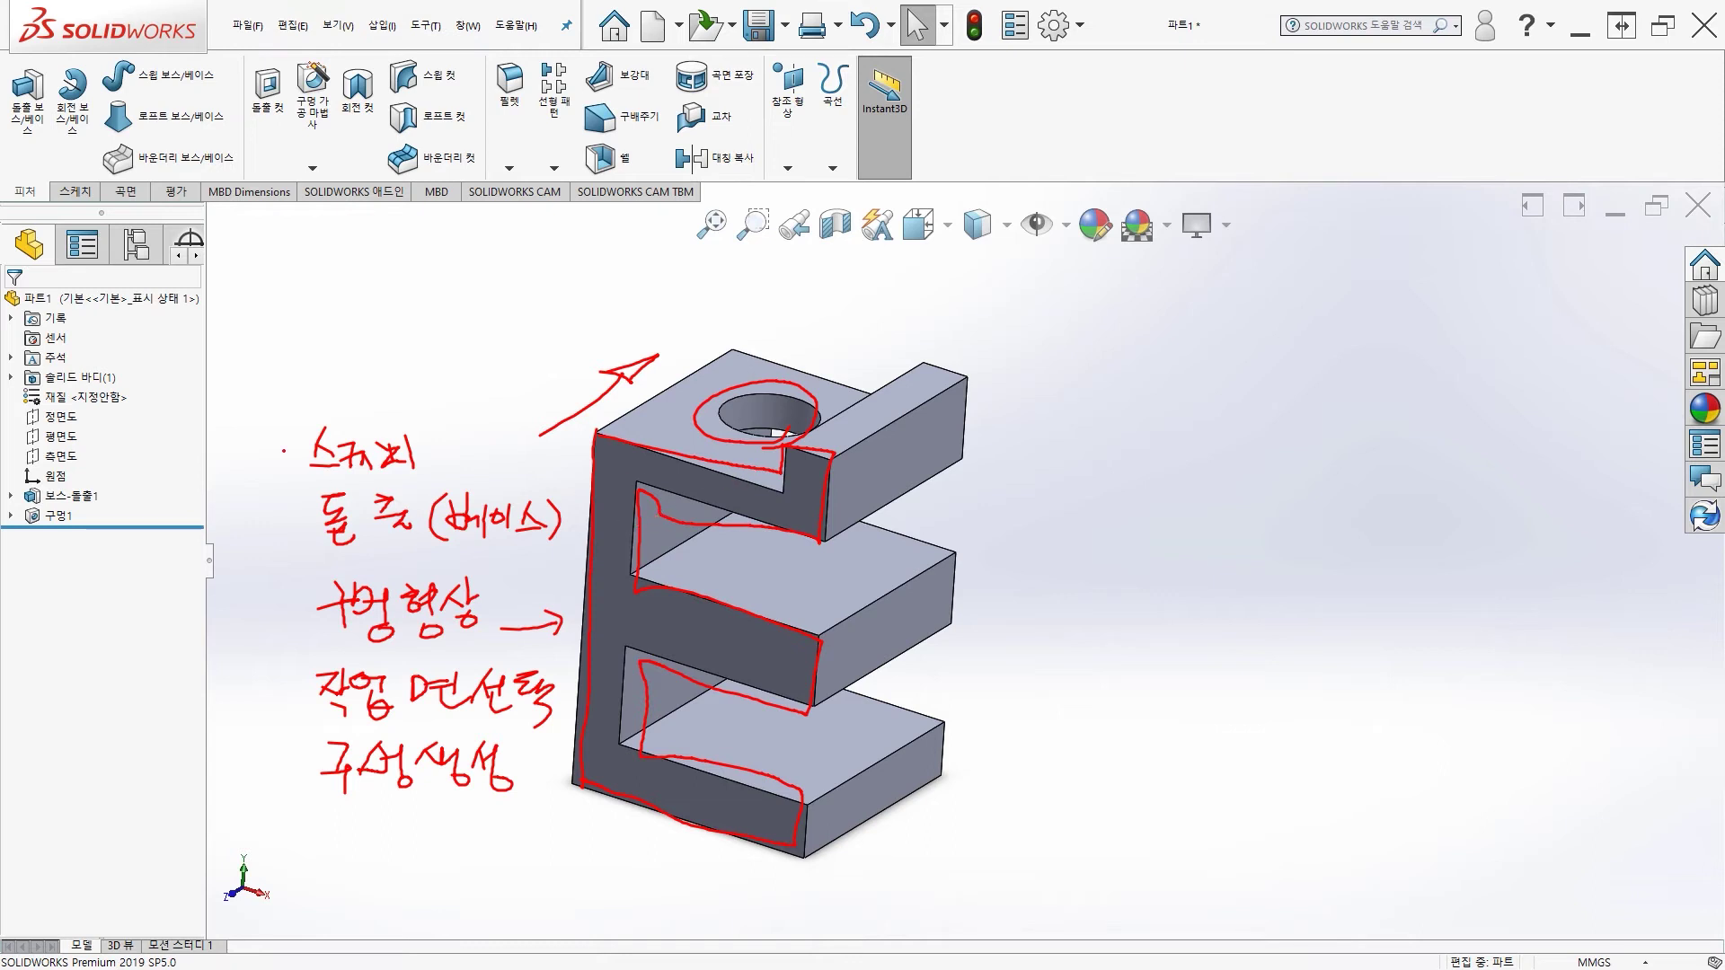
pyautogui.moveTo(308, 453); pyautogui.dragTo(307, 747)
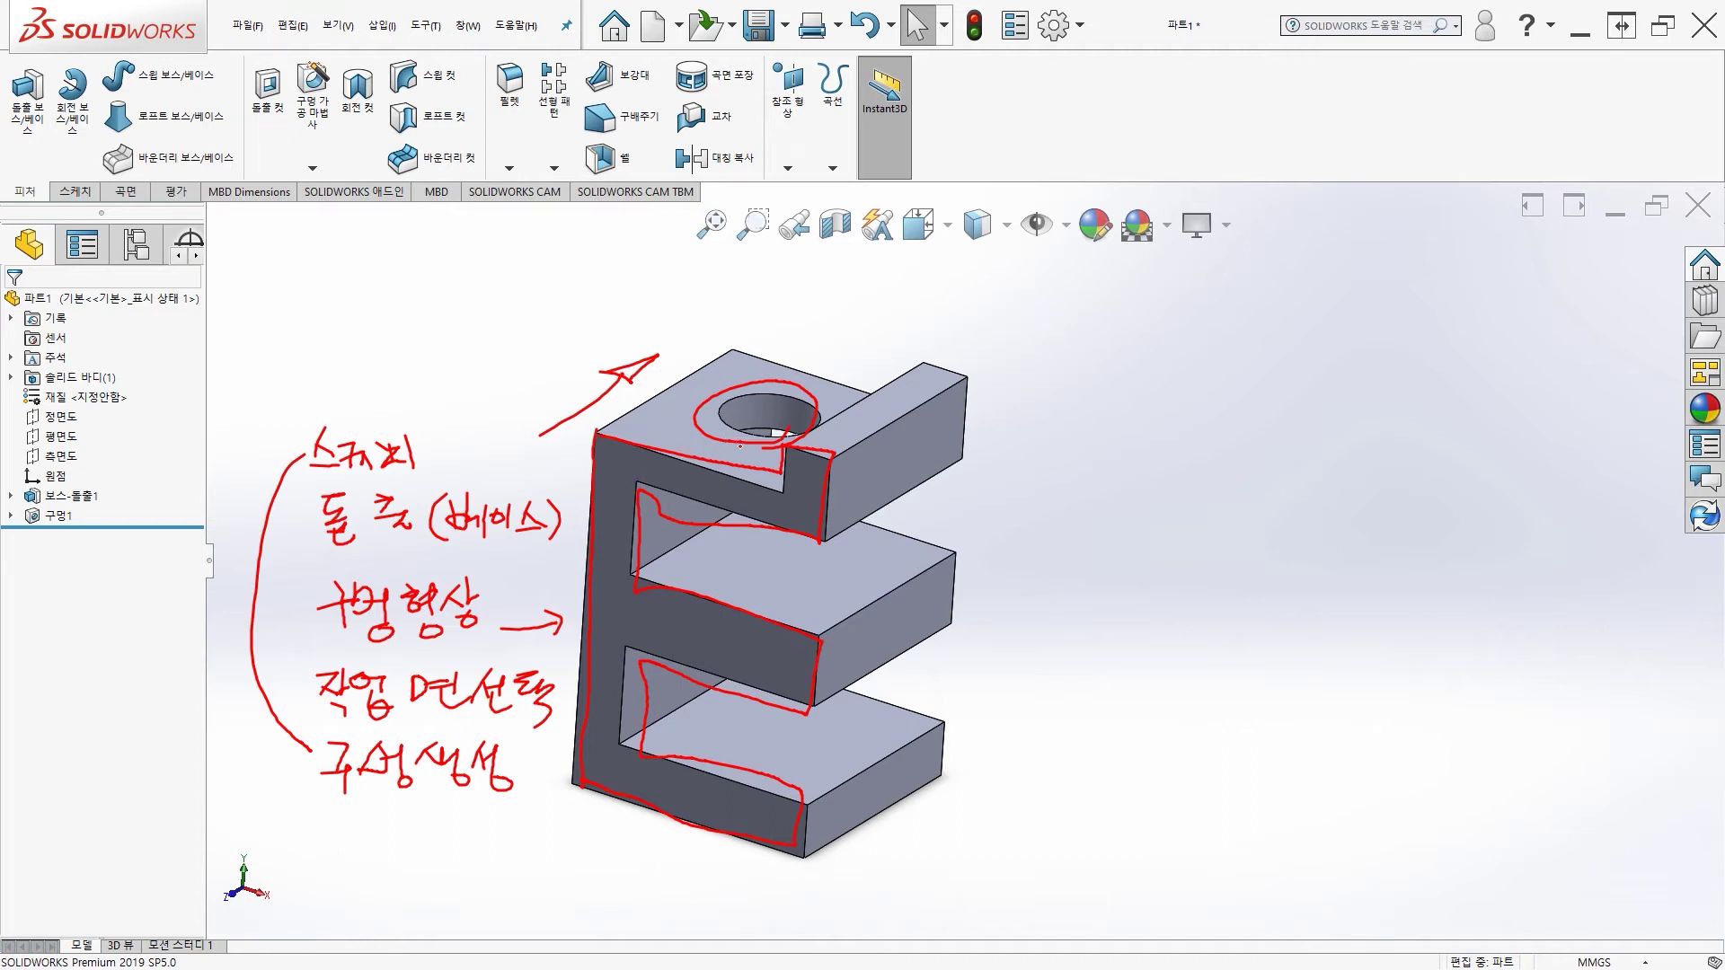
pyautogui.moveTo(1016, 322); pyautogui.dragTo(1004, 393)
pyautogui.moveTo(1015, 416); pyautogui.dragTo(1019, 423)
pyautogui.moveTo(1137, 328)
pyautogui.mouseDown()
pyautogui.moveTo(1124, 341)
pyautogui.moveTo(1137, 329)
pyautogui.mouseUp()
pyautogui.moveTo(1089, 370)
pyautogui.mouseDown()
pyautogui.moveTo(1148, 370)
pyautogui.moveTo(1134, 403)
pyautogui.mouseUp()
pyautogui.moveTo(1158, 353); pyautogui.dragTo(1160, 391)
pyautogui.moveTo(1169, 357)
pyautogui.mouseDown()
pyautogui.moveTo(1191, 357)
pyautogui.moveTo(1173, 374)
pyautogui.mouseUp()
pyautogui.moveTo(1184, 364); pyautogui.dragTo(1215, 387)
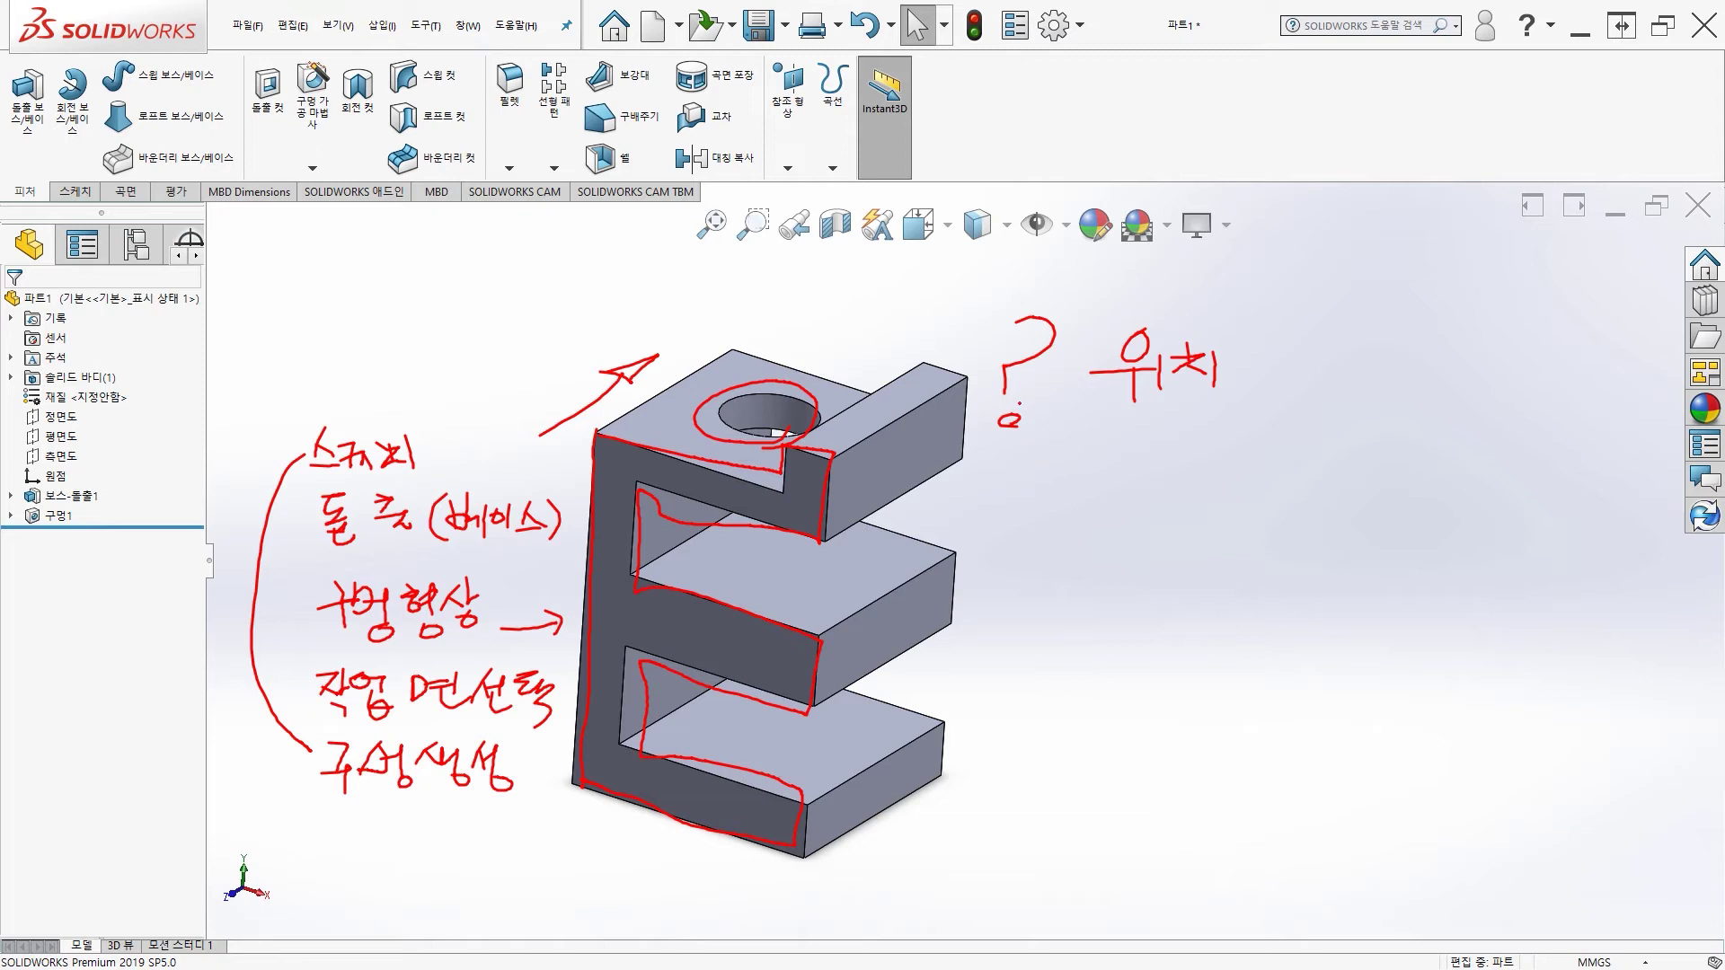
pyautogui.moveTo(1025, 463)
pyautogui.mouseDown()
pyautogui.moveTo(1018, 511)
pyautogui.moveTo(1097, 503)
pyautogui.mouseUp()
pyautogui.moveTo(1119, 468)
pyautogui.mouseDown()
pyautogui.moveTo(1120, 490)
pyautogui.moveTo(1165, 492)
pyautogui.mouseUp()
pyautogui.moveTo(1151, 499)
pyautogui.mouseDown()
pyautogui.moveTo(1166, 511)
pyautogui.moveTo(1199, 485)
pyautogui.moveTo(1207, 503)
pyautogui.mouseUp()
pyautogui.moveTo(1217, 463)
pyautogui.mouseDown()
pyautogui.moveTo(1230, 484)
pyautogui.moveTo(1255, 476)
pyautogui.mouseUp()
pyautogui.moveTo(1211, 485); pyautogui.dragTo(1262, 503)
pyautogui.moveTo(1271, 485)
pyautogui.mouseDown()
pyautogui.moveTo(1282, 501)
pyautogui.moveTo(1293, 488)
pyautogui.mouseUp()
pyautogui.moveTo(1300, 475)
pyautogui.mouseDown()
pyautogui.moveTo(1294, 514)
pyautogui.moveTo(1332, 476)
pyautogui.moveTo(1311, 503)
pyautogui.mouseUp()
pyautogui.moveTo(1311, 503); pyautogui.dragTo(1351, 520)
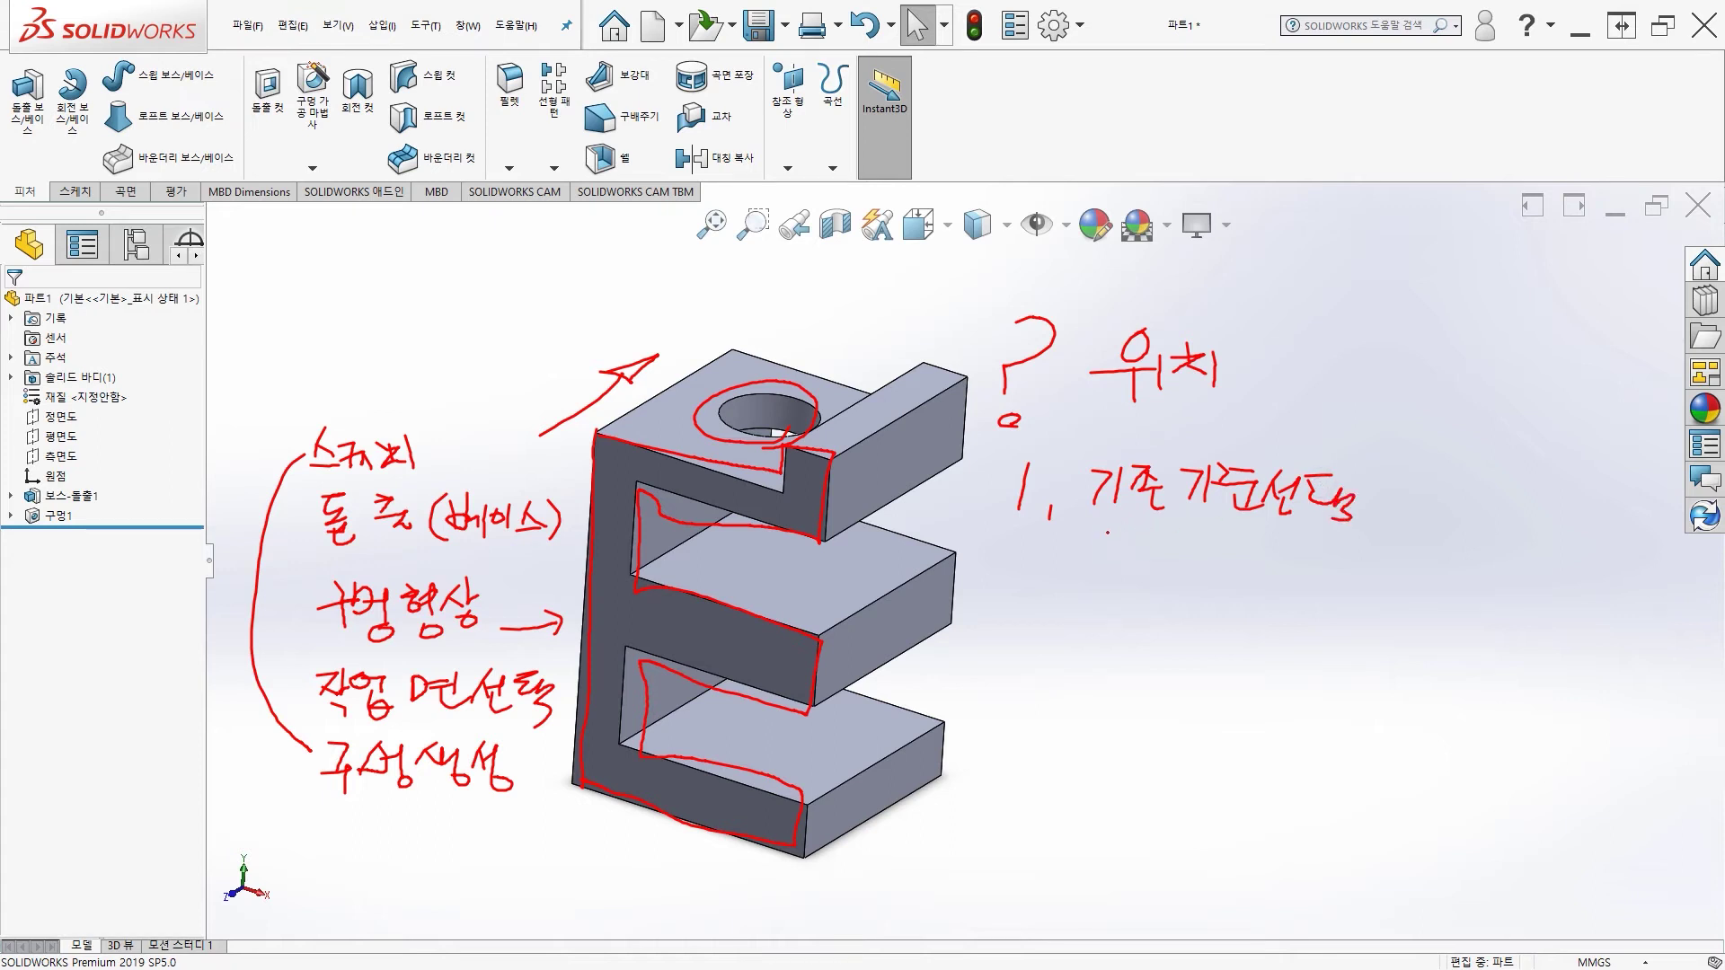
pyautogui.moveTo(1114, 435)
pyautogui.mouseDown()
pyautogui.moveTo(1082, 471)
pyautogui.moveTo(1135, 539)
pyautogui.mouseUp()
pyautogui.moveTo(1352, 458); pyautogui.dragTo(1353, 539)
pyautogui.moveTo(774, 418); pyautogui.dragTo(741, 778)
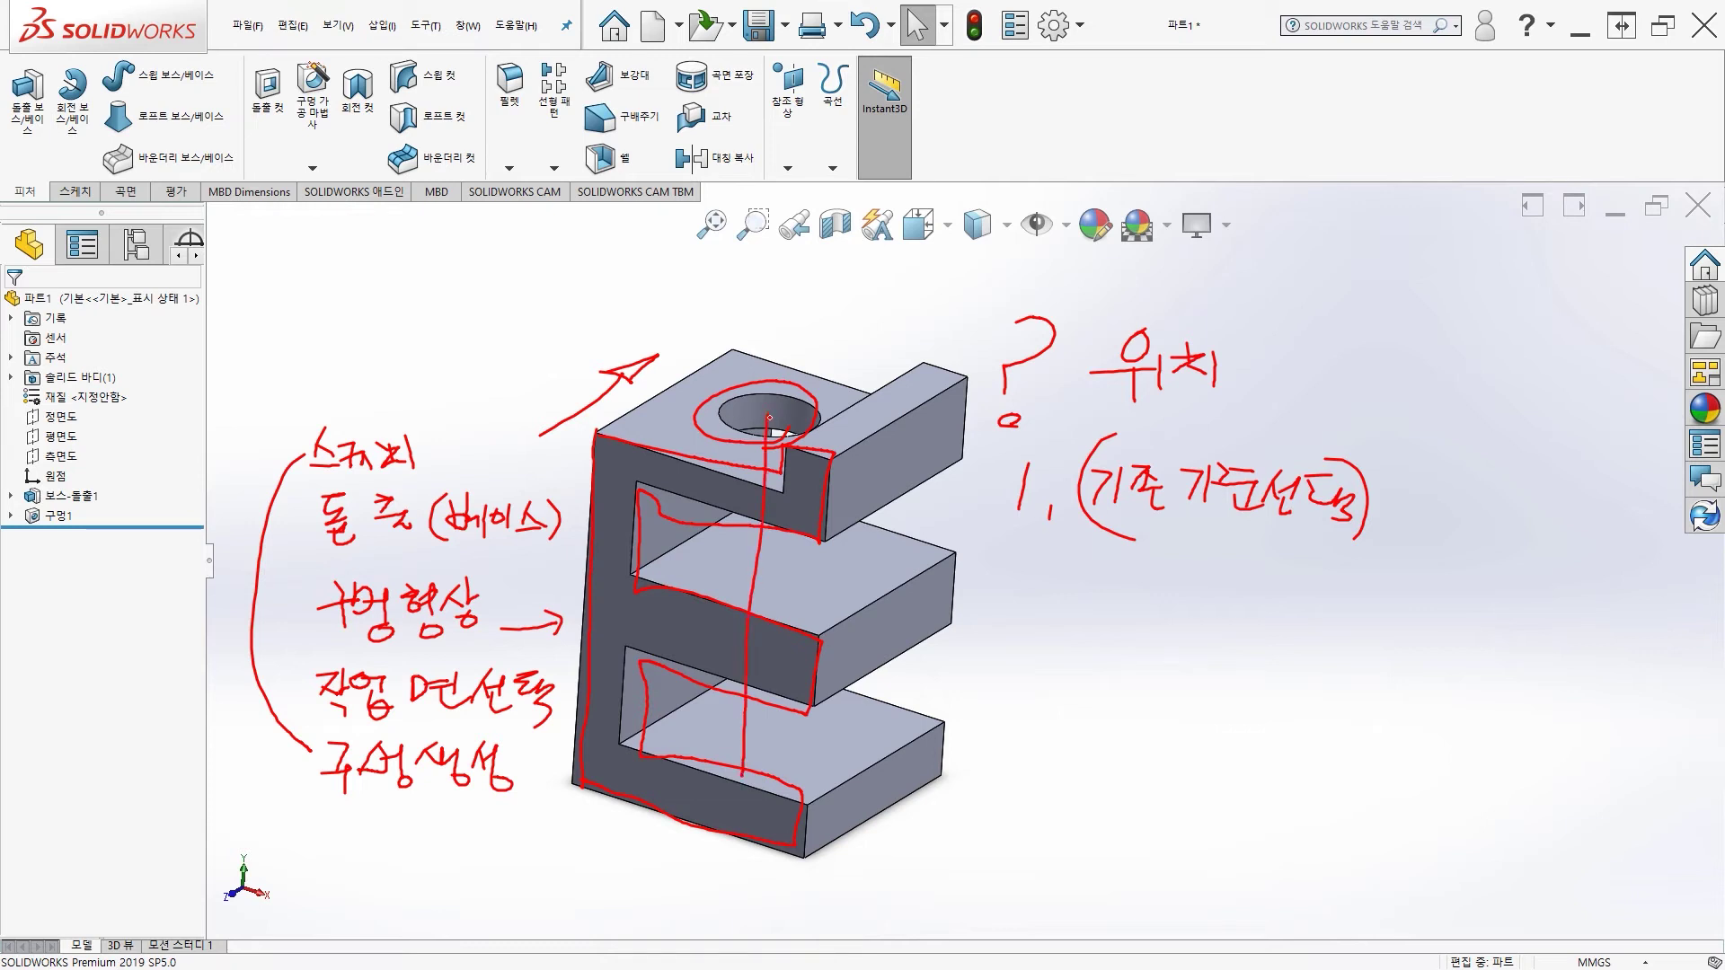
pyautogui.moveTo(592, 431); pyautogui.dragTo(600, 440)
pyautogui.moveTo(1130, 562)
pyautogui.mouseDown()
pyautogui.moveTo(1153, 614)
pyautogui.moveTo(1184, 584)
pyautogui.moveTo(1194, 617)
pyautogui.moveTo(1208, 597)
pyautogui.mouseUp()
pyautogui.moveTo(1253, 633)
pyautogui.mouseDown()
pyautogui.moveTo(1271, 589)
pyautogui.moveTo(1275, 620)
pyautogui.moveTo(1240, 639)
pyautogui.mouseUp()
pyautogui.moveTo(1150, 544); pyautogui.dragTo(1226, 639)
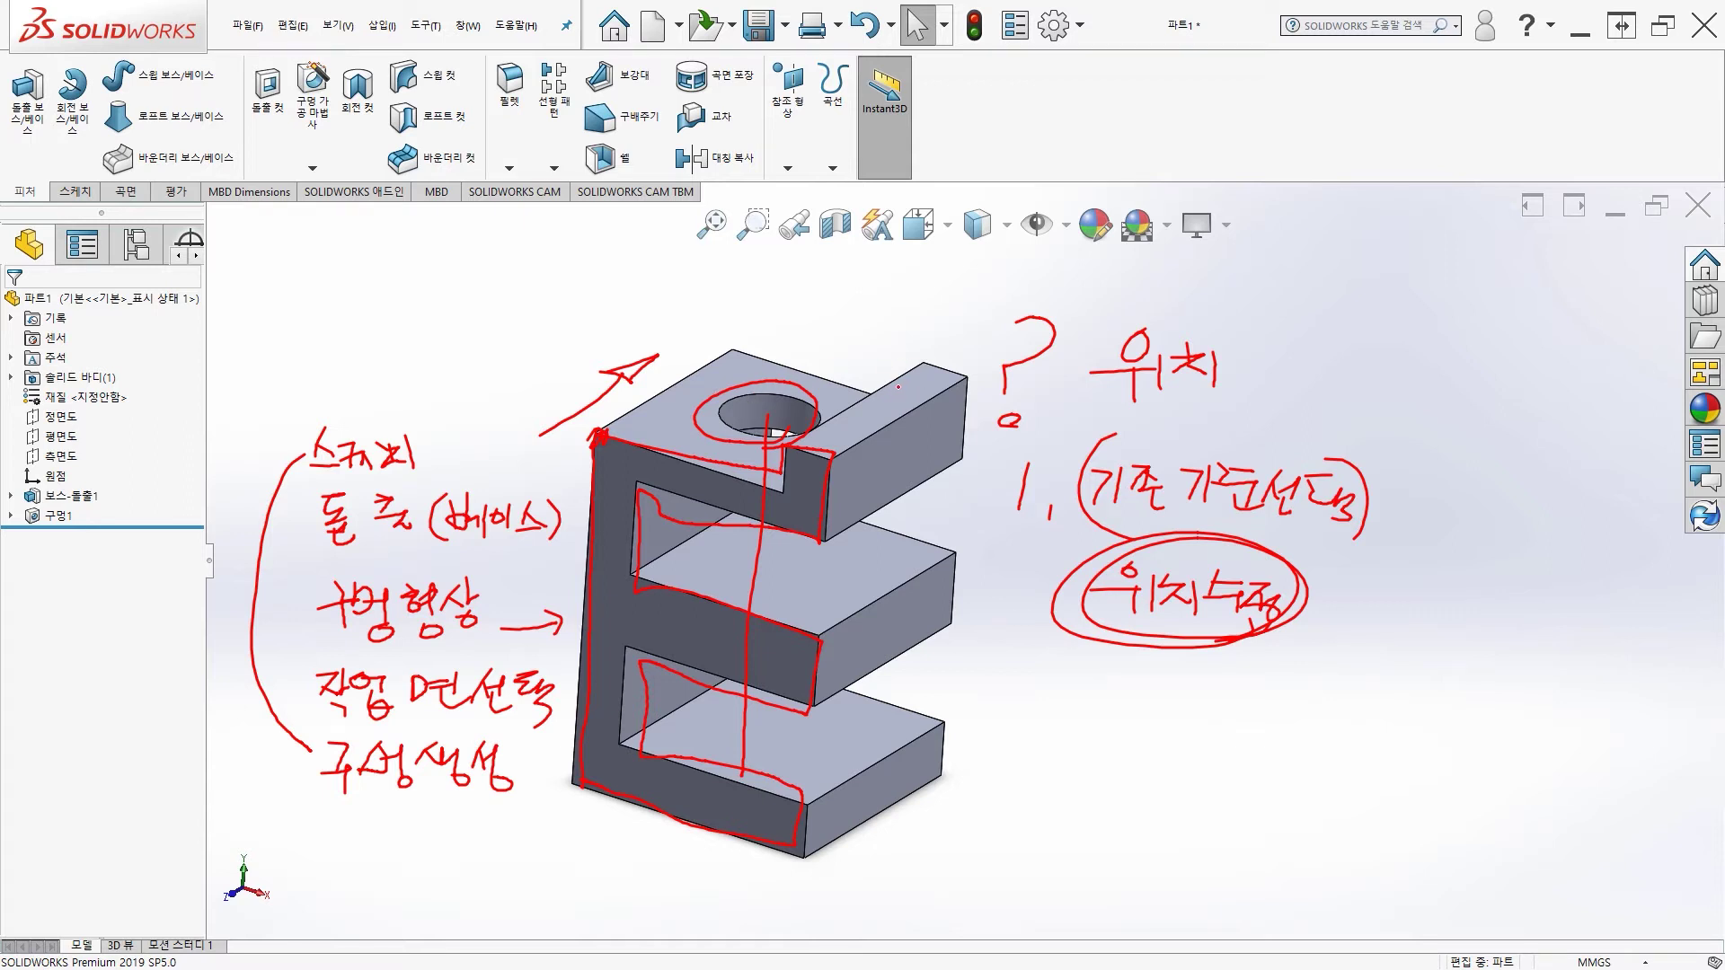
pyautogui.press('e')
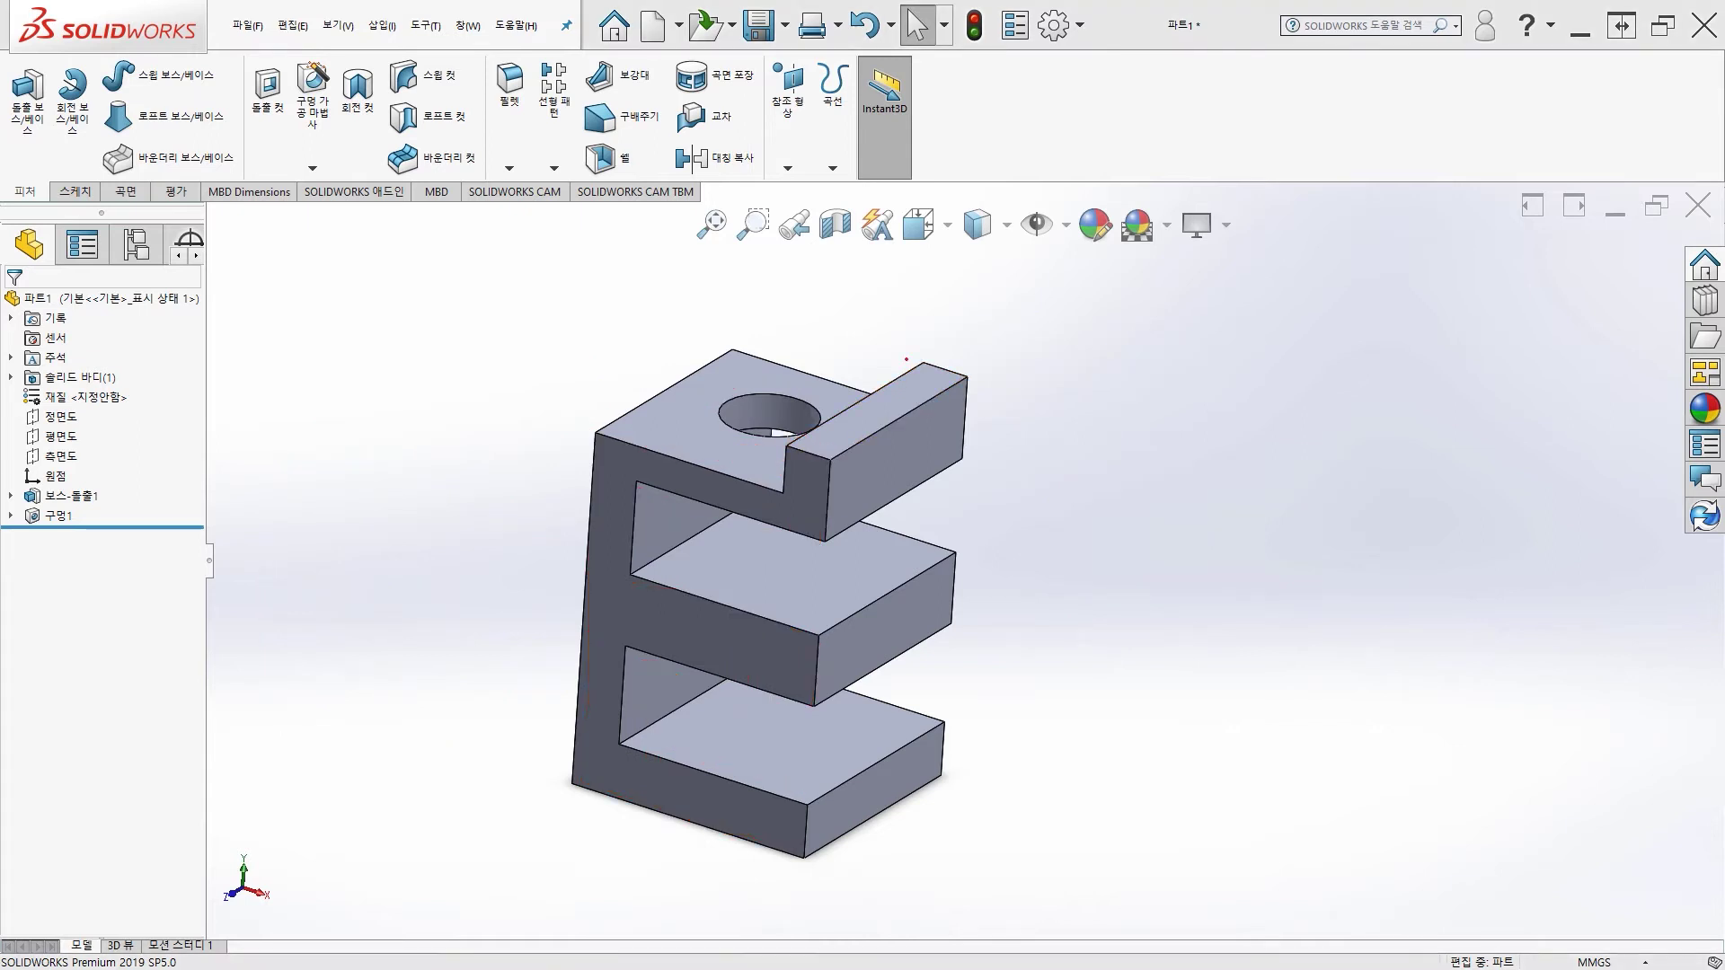
# Open the definition of the hole feature (구멍1) for review in isometric view.
pyautogui.hotkey('ctrl', '7')
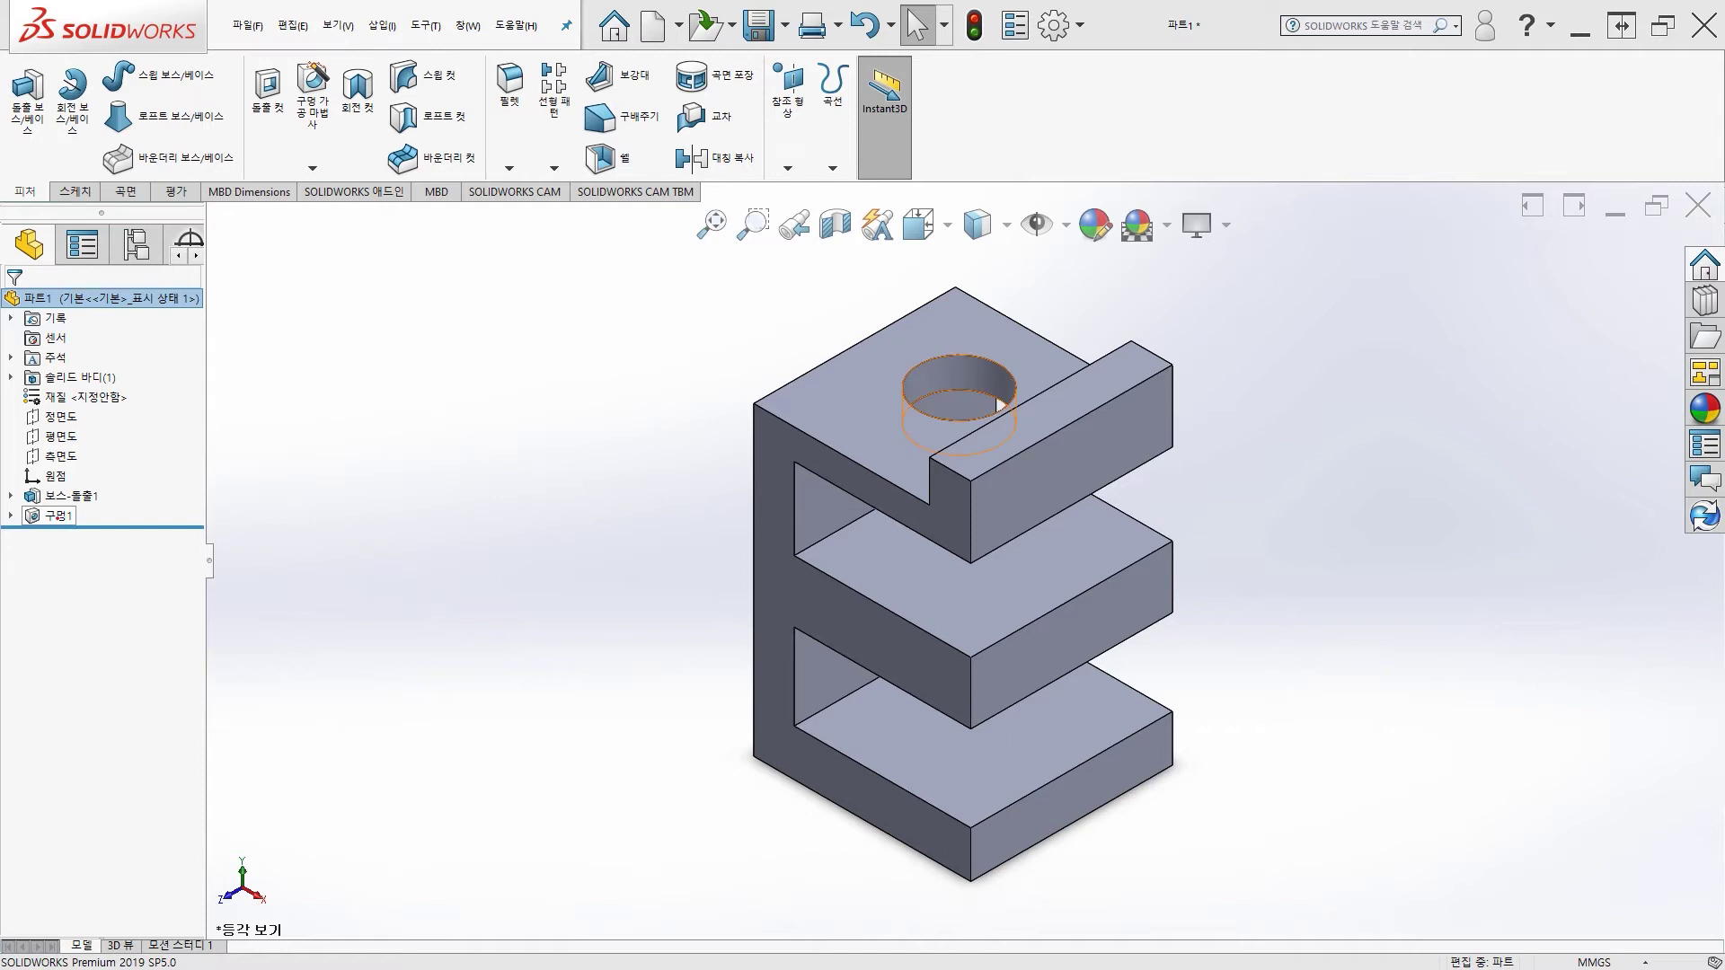
pyautogui.click(56, 515)
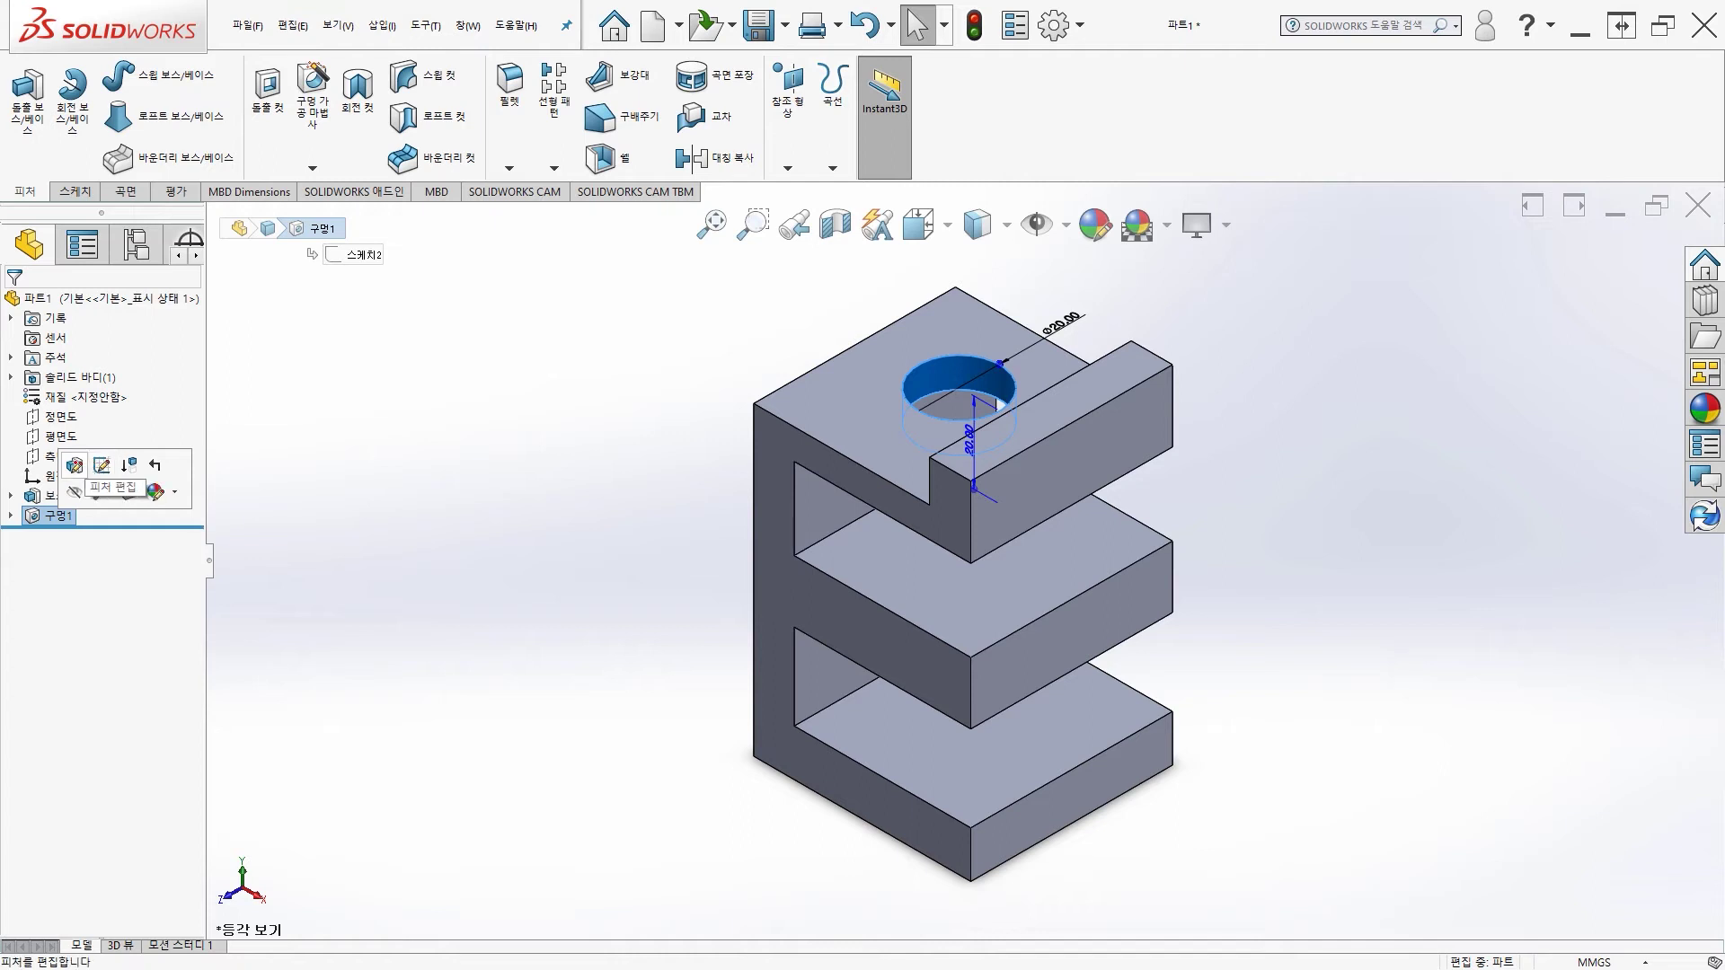
pyautogui.click(75, 465)
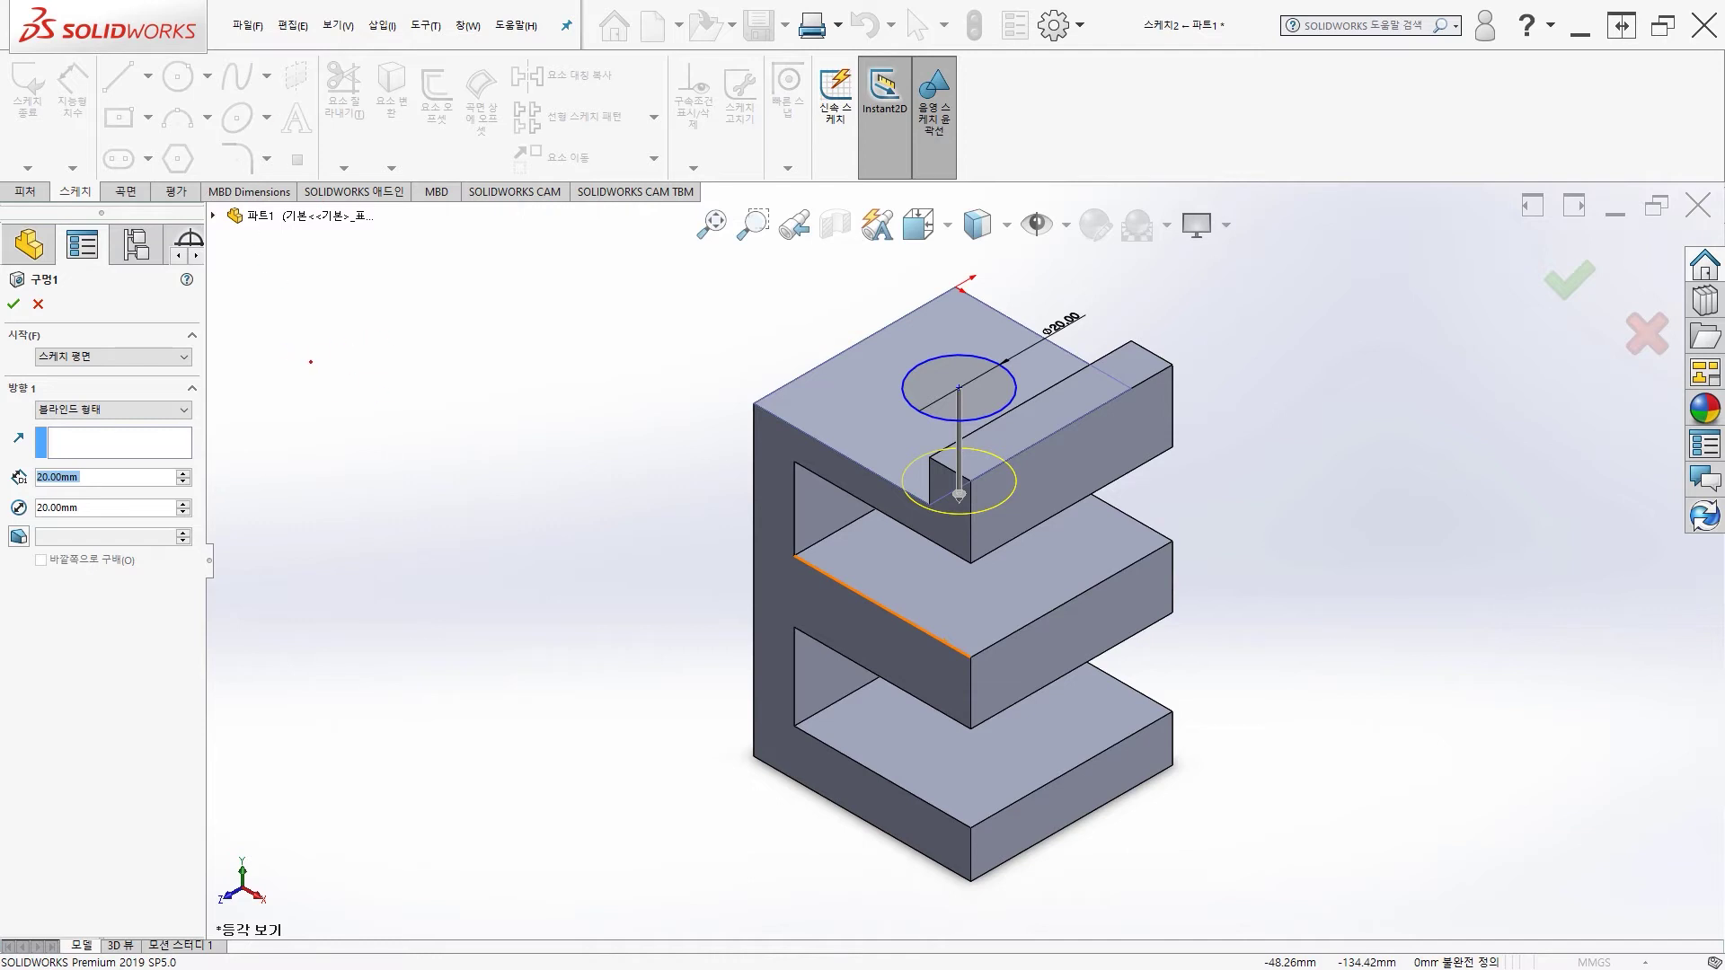
pyautogui.moveTo(293, 359)
pyautogui.mouseDown()
pyautogui.moveTo(276, 395)
pyautogui.moveTo(320, 408)
pyautogui.mouseUp()
pyautogui.moveTo(308, 379)
pyautogui.mouseDown()
pyautogui.moveTo(317, 409)
pyautogui.moveTo(334, 388)
pyautogui.moveTo(346, 418)
pyautogui.mouseUp()
pyautogui.click(344, 393)
pyautogui.moveTo(349, 371); pyautogui.dragTo(349, 404)
pyautogui.moveTo(359, 395)
pyautogui.mouseDown()
pyautogui.moveTo(393, 427)
pyautogui.moveTo(453, 418)
pyautogui.mouseUp()
pyautogui.moveTo(465, 364)
pyautogui.mouseDown()
pyautogui.moveTo(468, 405)
pyautogui.moveTo(488, 402)
pyautogui.mouseUp()
pyautogui.moveTo(456, 395)
pyautogui.mouseDown()
pyautogui.moveTo(488, 388)
pyautogui.moveTo(495, 425)
pyautogui.mouseUp()
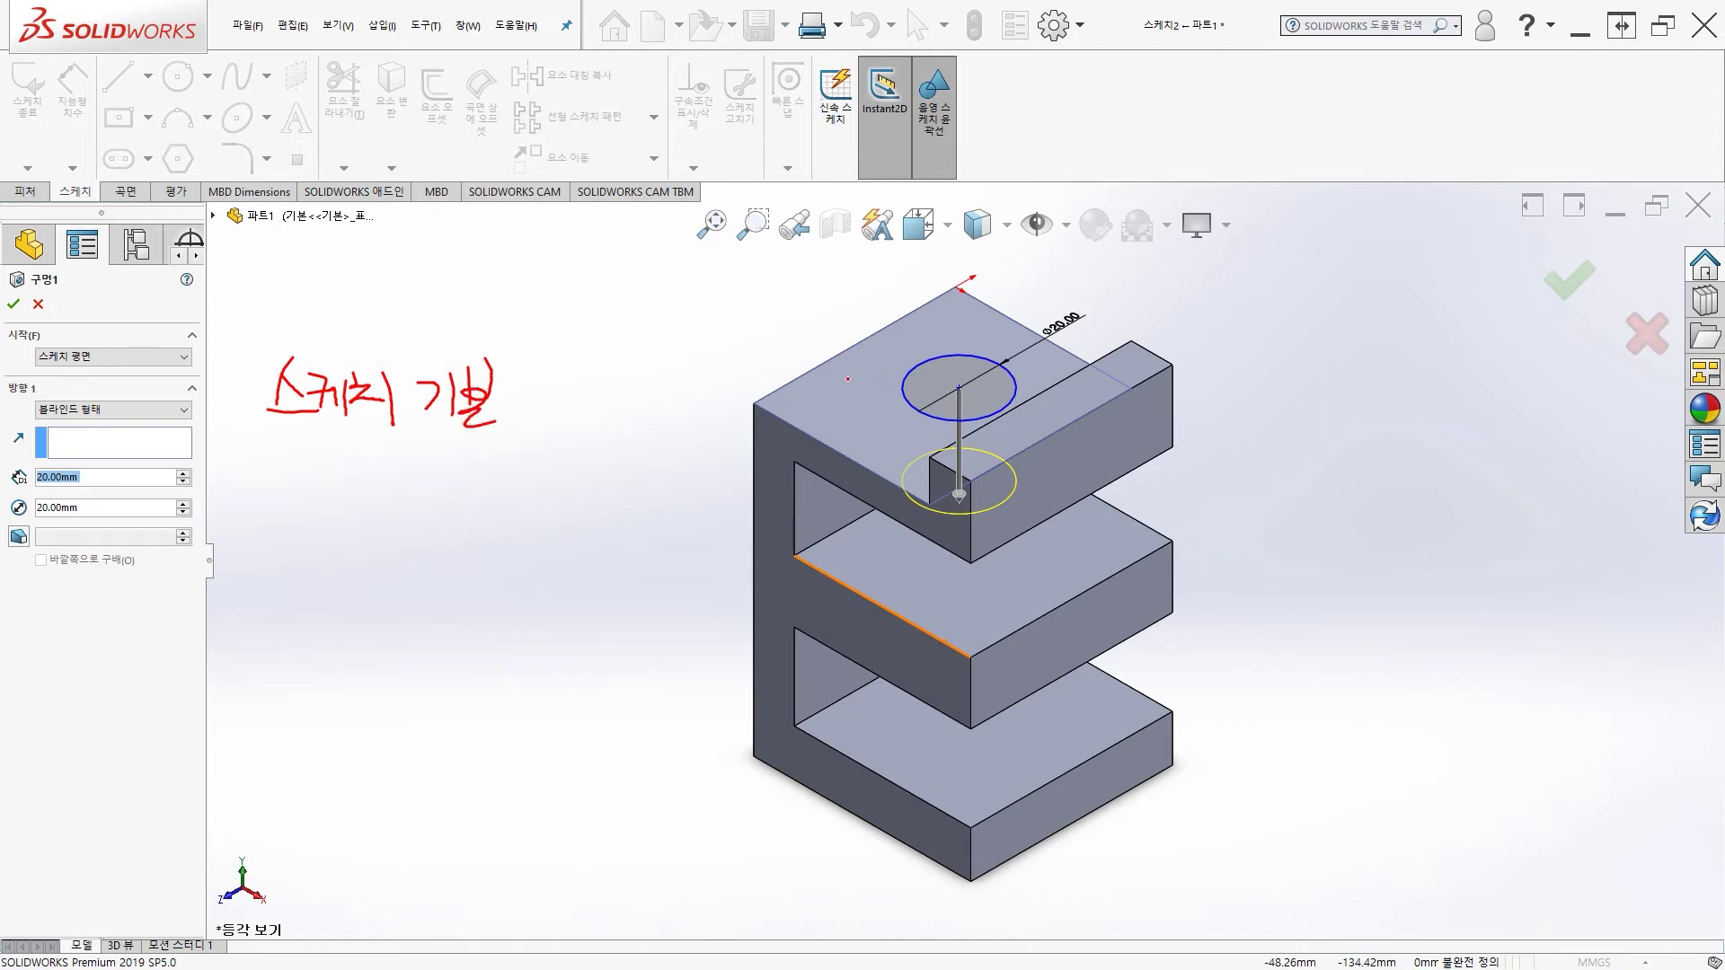
pyautogui.moveTo(832, 380); pyautogui.dragTo(894, 386)
pyautogui.moveTo(895, 388); pyautogui.dragTo(875, 404)
pyautogui.moveTo(236, 473); pyautogui.dragTo(199, 476)
pyautogui.moveTo(199, 477); pyautogui.dragTo(212, 485)
pyautogui.moveTo(909, 400); pyautogui.dragTo(879, 606)
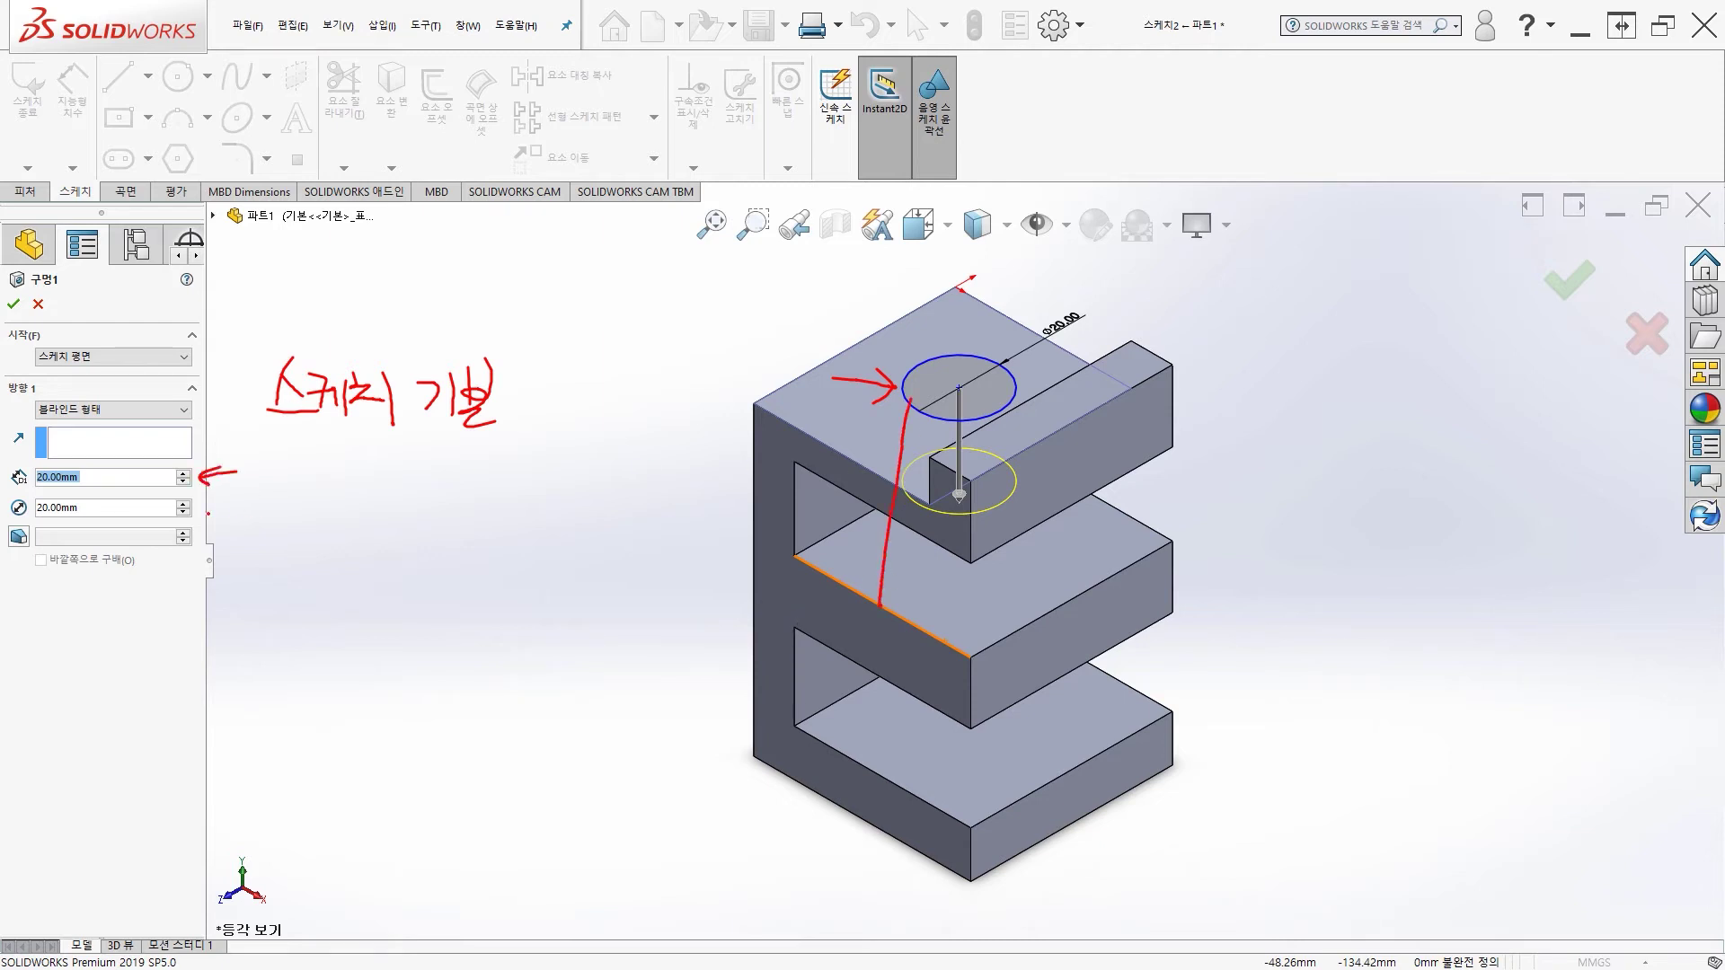
pyautogui.moveTo(248, 506); pyautogui.dragTo(199, 509)
pyautogui.moveTo(199, 510); pyautogui.dragTo(216, 519)
pyautogui.moveTo(320, 466)
pyautogui.mouseDown()
pyautogui.moveTo(305, 485)
pyautogui.moveTo(333, 486)
pyautogui.mouseUp()
pyautogui.moveTo(340, 466); pyautogui.dragTo(342, 486)
pyautogui.moveTo(348, 464)
pyautogui.mouseDown()
pyautogui.moveTo(351, 490)
pyautogui.moveTo(386, 488)
pyautogui.mouseUp()
pyautogui.moveTo(402, 464)
pyautogui.mouseDown()
pyautogui.moveTo(403, 490)
pyautogui.moveTo(414, 476)
pyautogui.mouseUp()
pyautogui.moveTo(405, 492); pyautogui.dragTo(418, 505)
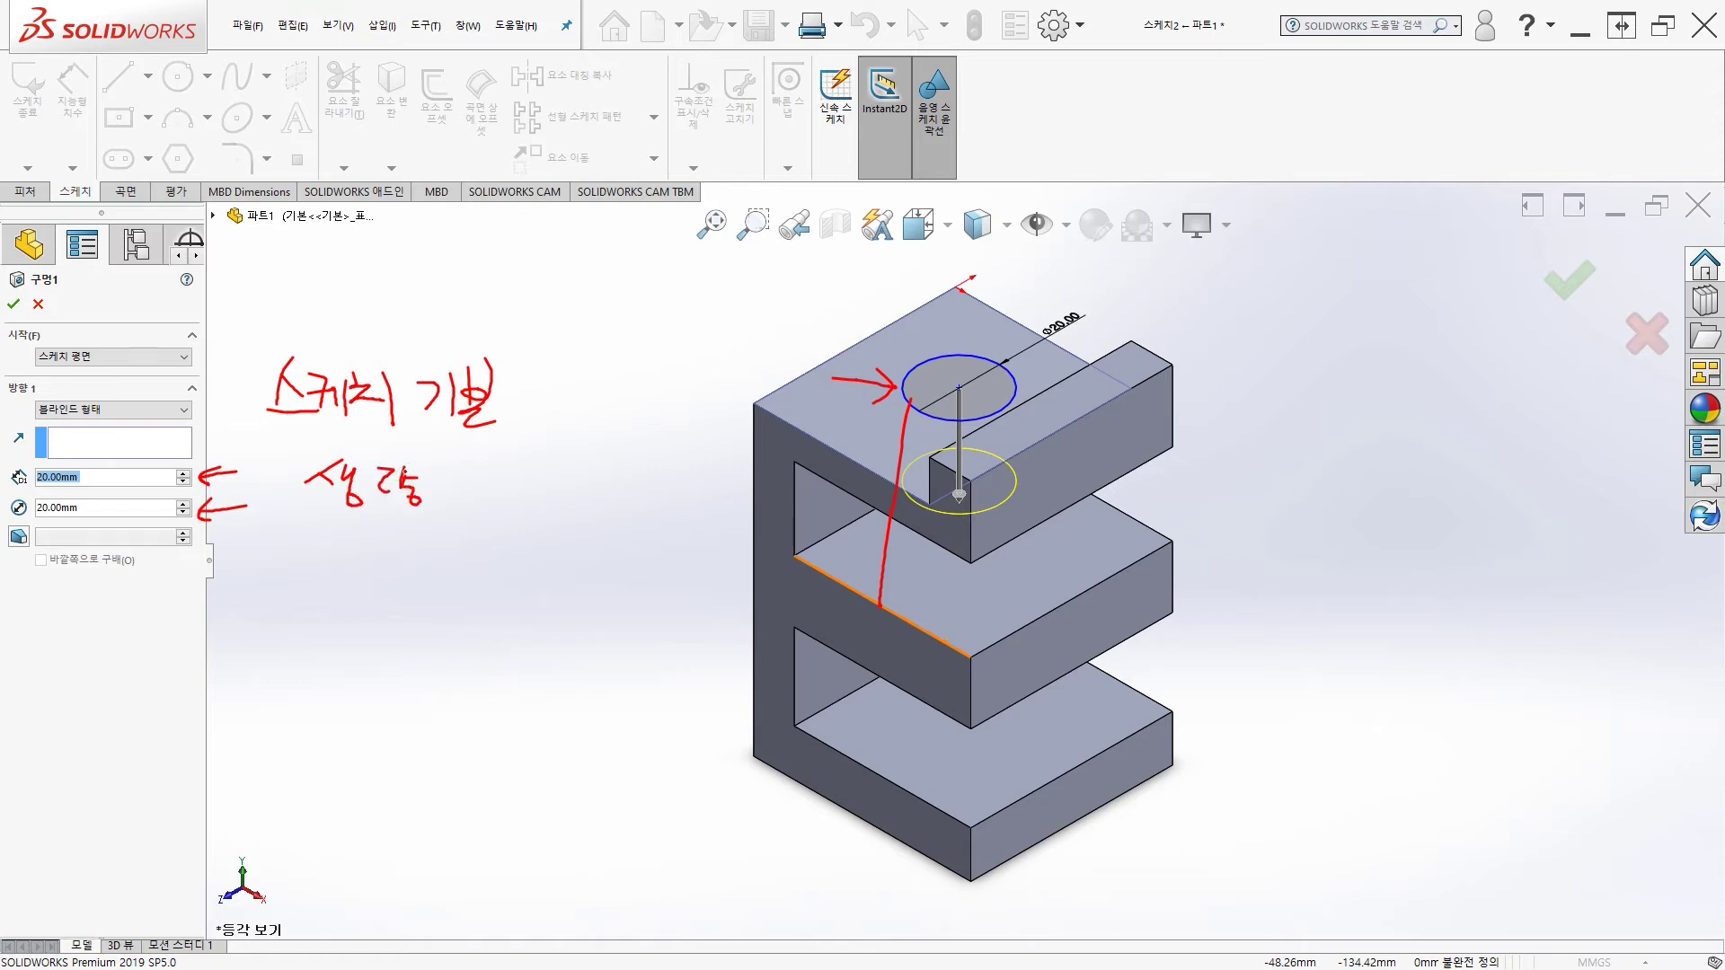
pyautogui.moveTo(442, 489)
pyautogui.mouseDown()
pyautogui.moveTo(485, 490)
pyautogui.moveTo(476, 564)
pyautogui.mouseUp()
pyautogui.moveTo(417, 499); pyautogui.dragTo(423, 519)
pyautogui.moveTo(483, 490); pyautogui.dragTo(600, 492)
pyautogui.moveTo(600, 480); pyautogui.dragTo(592, 519)
pyautogui.moveTo(593, 510); pyautogui.dragTo(607, 508)
pyautogui.moveTo(606, 501)
pyautogui.mouseDown()
pyautogui.moveTo(609, 515)
pyautogui.moveTo(592, 478)
pyautogui.moveTo(619, 504)
pyautogui.moveTo(628, 481)
pyautogui.moveTo(652, 517)
pyautogui.moveTo(646, 486)
pyautogui.moveTo(653, 516)
pyautogui.moveTo(677, 512)
pyautogui.mouseUp()
pyautogui.moveTo(669, 495); pyautogui.dragTo(686, 512)
pyautogui.moveTo(674, 508)
pyautogui.mouseDown()
pyautogui.moveTo(692, 520)
pyautogui.moveTo(714, 483)
pyautogui.moveTo(697, 507)
pyautogui.mouseUp()
pyautogui.moveTo(696, 498); pyautogui.dragTo(711, 497)
pyautogui.moveTo(697, 507); pyautogui.dragTo(720, 504)
pyautogui.moveTo(728, 479); pyautogui.dragTo(734, 526)
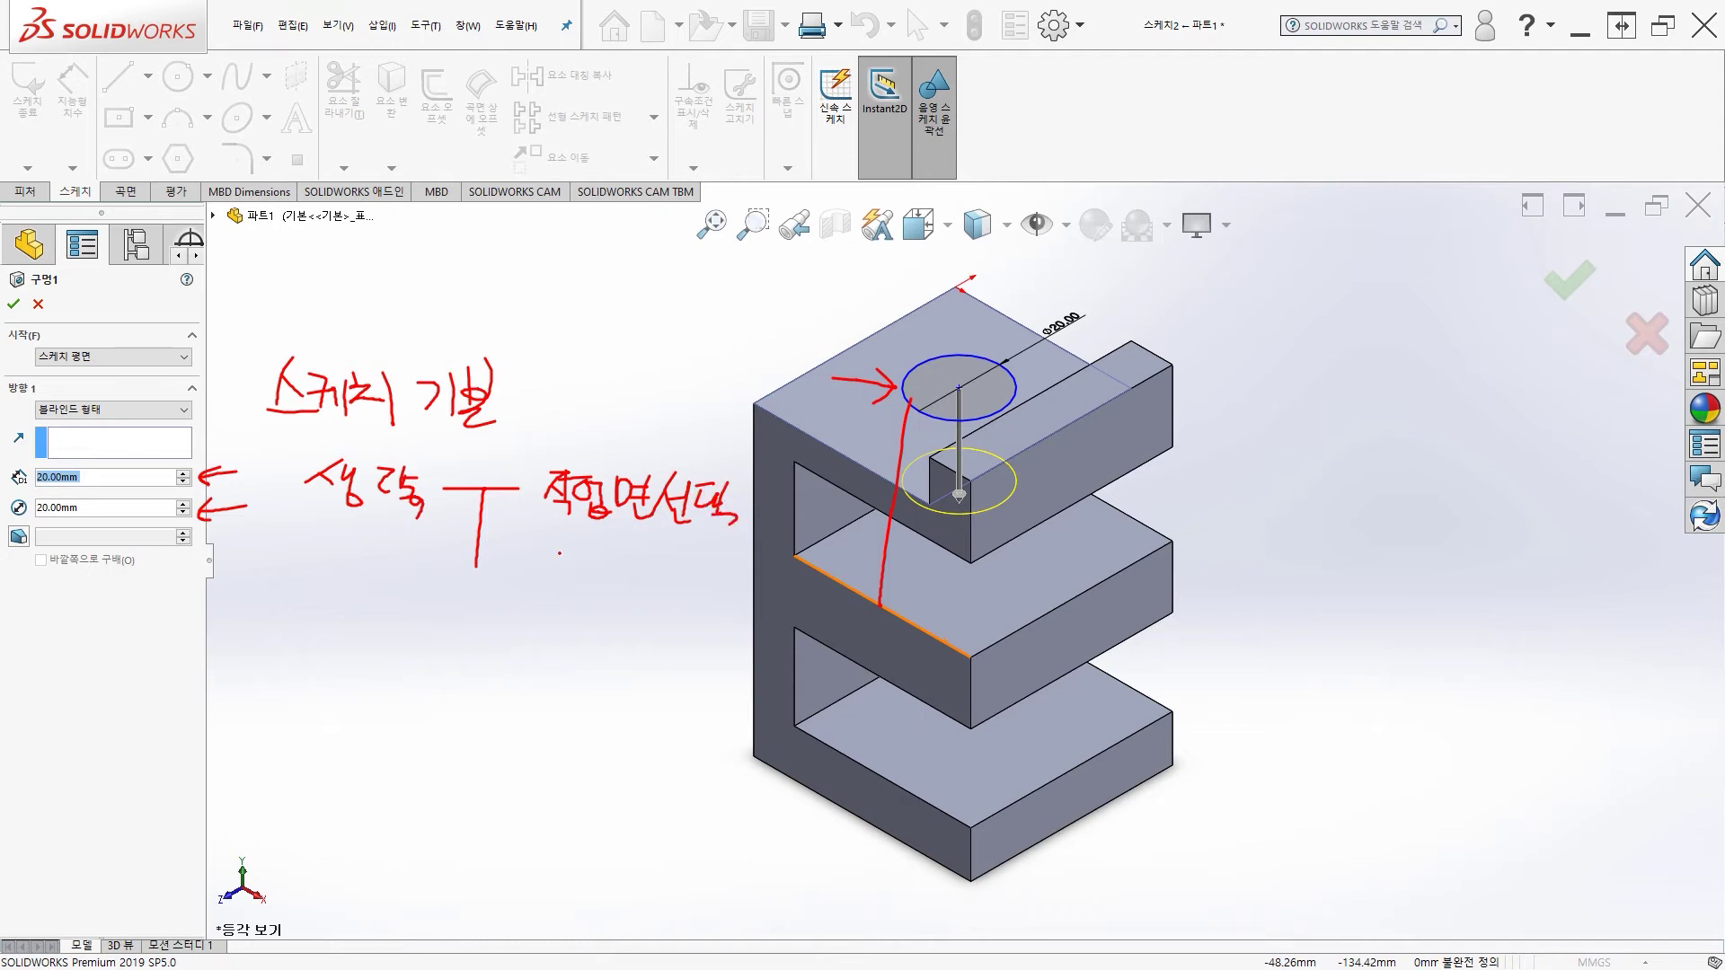
pyautogui.moveTo(477, 575); pyautogui.dragTo(570, 581)
pyautogui.moveTo(543, 589); pyautogui.dragTo(600, 581)
pyautogui.moveTo(608, 576)
pyautogui.mouseDown()
pyautogui.moveTo(617, 606)
pyautogui.moveTo(643, 579)
pyautogui.moveTo(627, 596)
pyautogui.mouseUp()
pyautogui.moveTo(637, 585); pyautogui.dragTo(650, 595)
pyautogui.moveTo(659, 577)
pyautogui.mouseDown()
pyautogui.moveTo(660, 602)
pyautogui.moveTo(636, 573)
pyautogui.mouseUp()
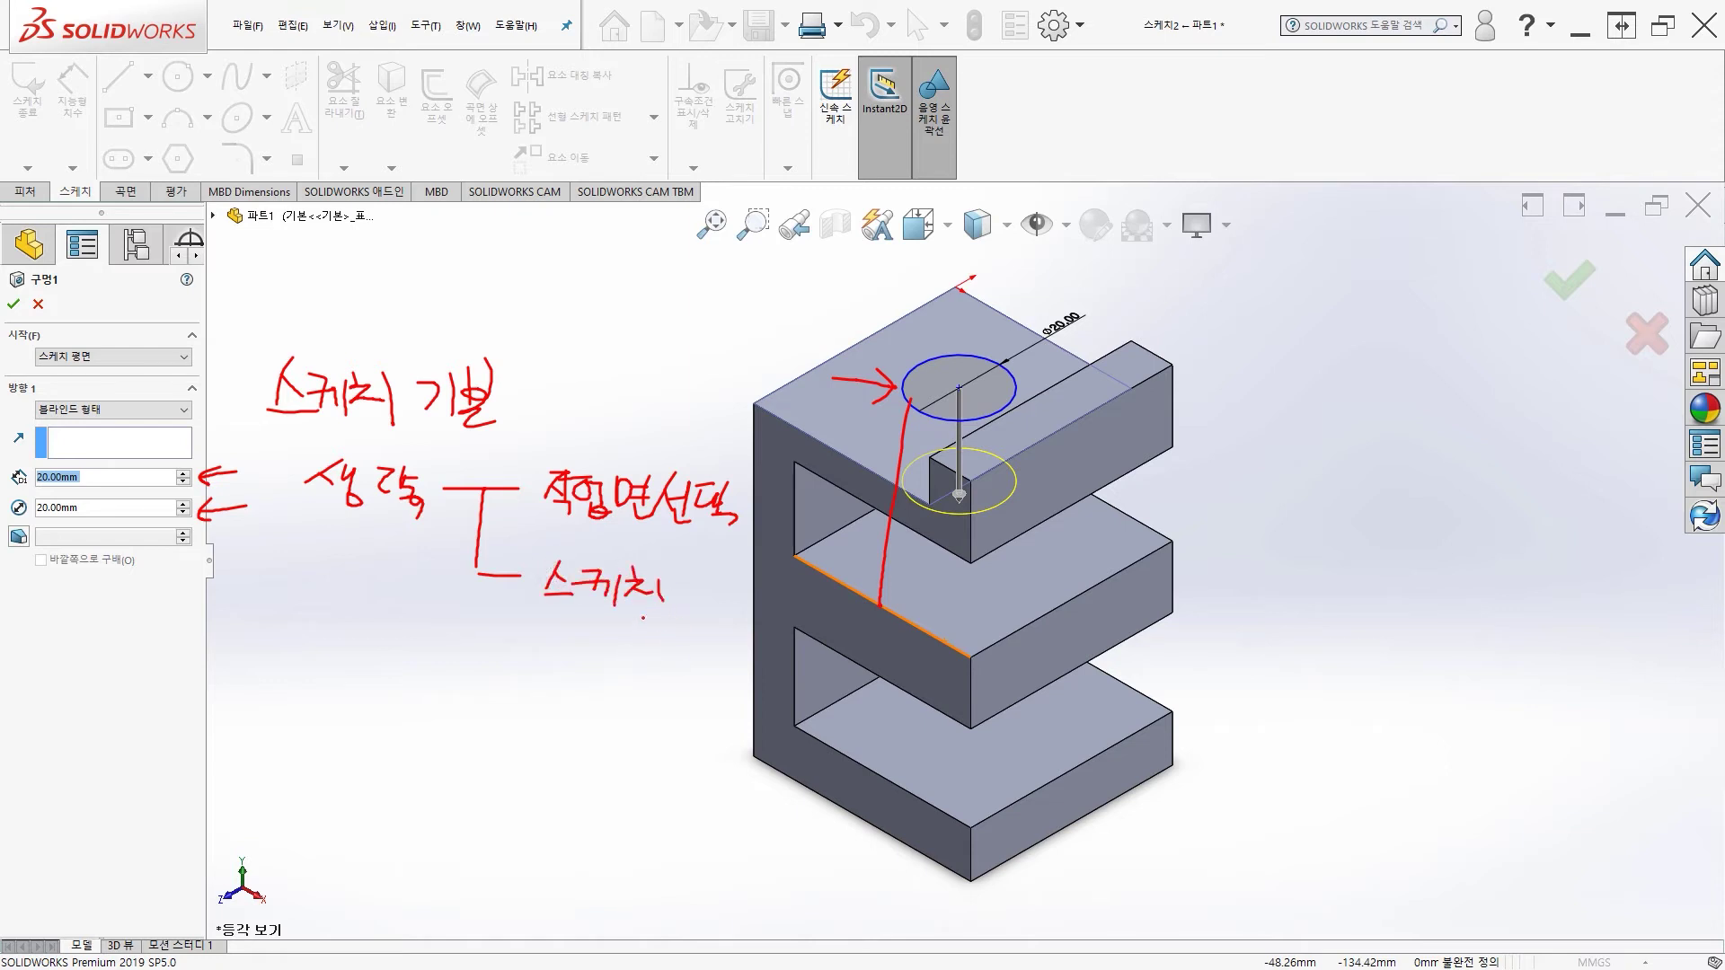
pyautogui.moveTo(520, 610)
pyautogui.mouseDown()
pyautogui.moveTo(516, 652)
pyautogui.moveTo(551, 620)
pyautogui.moveTo(541, 637)
pyautogui.moveTo(564, 645)
pyautogui.moveTo(547, 618)
pyautogui.mouseUp()
pyautogui.moveTo(548, 627); pyautogui.dragTo(598, 632)
pyautogui.moveTo(564, 637)
pyautogui.mouseDown()
pyautogui.moveTo(610, 636)
pyautogui.moveTo(608, 669)
pyautogui.moveTo(670, 627)
pyautogui.moveTo(652, 650)
pyautogui.mouseUp()
pyautogui.moveTo(683, 617)
pyautogui.mouseDown()
pyautogui.moveTo(682, 663)
pyautogui.moveTo(697, 629)
pyautogui.moveTo(760, 628)
pyautogui.moveTo(755, 660)
pyautogui.moveTo(729, 626)
pyautogui.mouseUp()
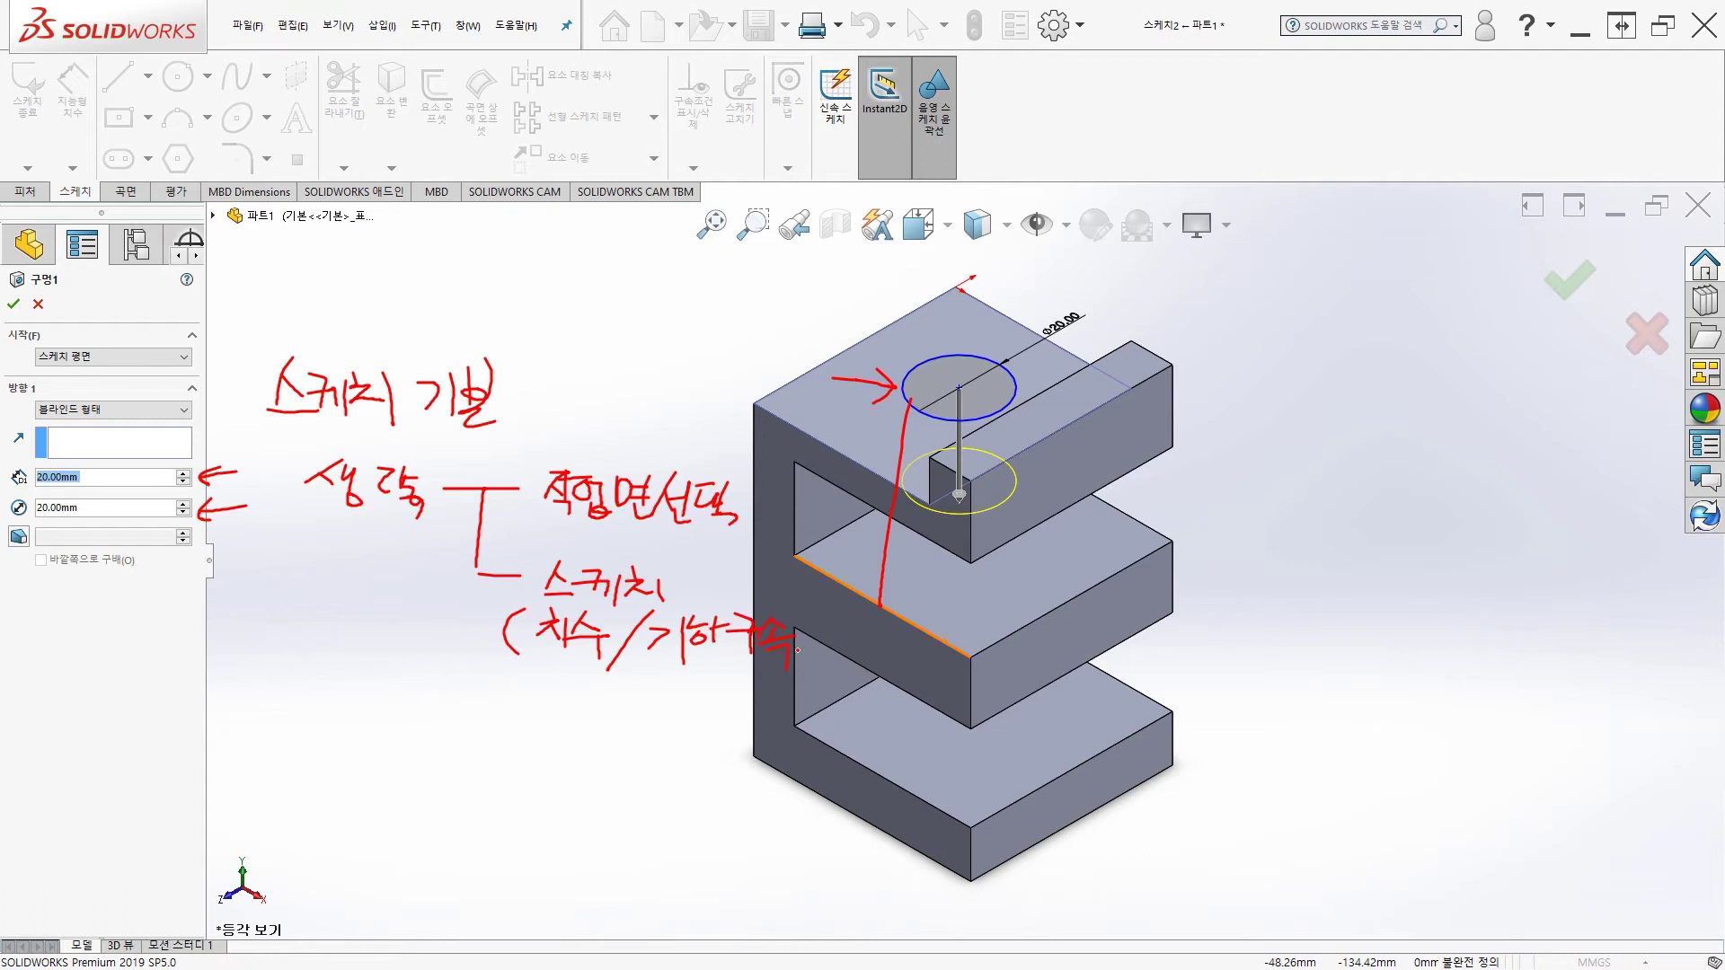
pyautogui.moveTo(791, 631); pyautogui.dragTo(794, 670)
pyautogui.moveTo(478, 576)
pyautogui.mouseDown()
pyautogui.moveTo(473, 712)
pyautogui.moveTo(493, 723)
pyautogui.mouseUp()
pyautogui.moveTo(570, 688)
pyautogui.mouseDown()
pyautogui.moveTo(550, 710)
pyautogui.moveTo(572, 736)
pyautogui.moveTo(593, 700)
pyautogui.mouseUp()
pyautogui.moveTo(602, 698)
pyautogui.mouseDown()
pyautogui.moveTo(589, 715)
pyautogui.moveTo(629, 718)
pyautogui.moveTo(599, 730)
pyautogui.moveTo(617, 742)
pyautogui.moveTo(676, 710)
pyautogui.moveTo(666, 737)
pyautogui.mouseUp()
pyautogui.moveTo(674, 728); pyautogui.dragTo(690, 735)
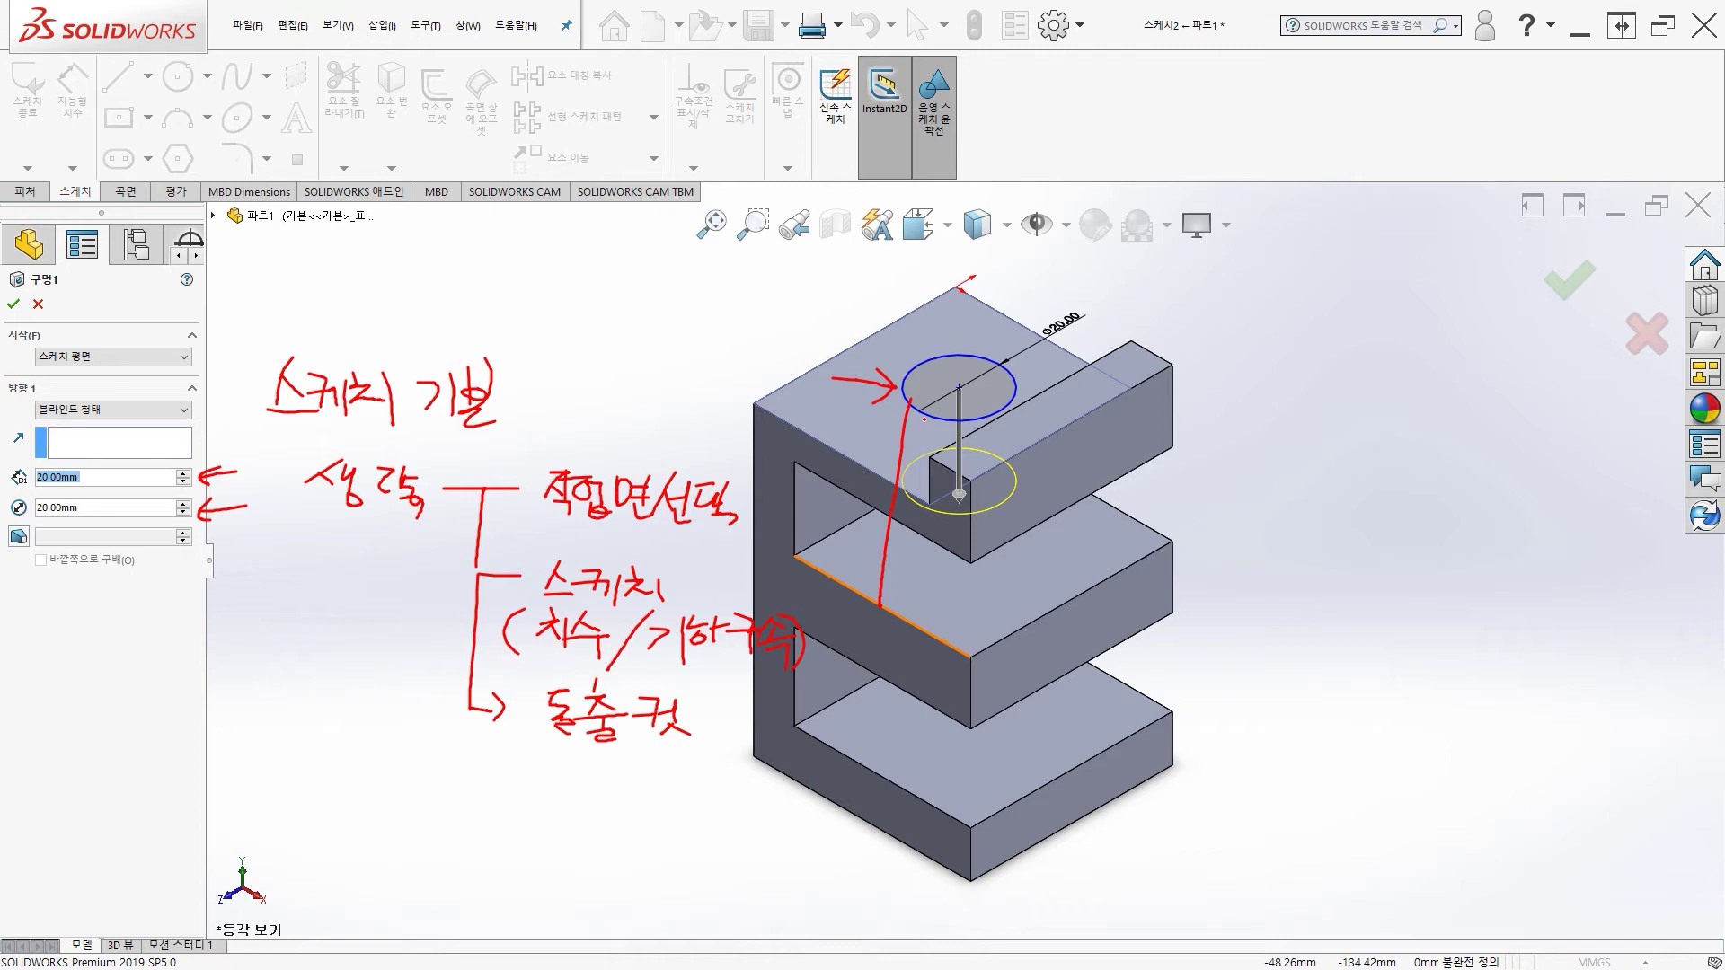
pyautogui.moveTo(924, 402); pyautogui.dragTo(912, 500)
pyautogui.moveTo(477, 699); pyautogui.dragTo(485, 788)
pyautogui.moveTo(609, 760); pyautogui.dragTo(607, 777)
pyautogui.moveTo(599, 791); pyautogui.dragTo(631, 787)
pyautogui.moveTo(621, 783)
pyautogui.mouseDown()
pyautogui.moveTo(638, 800)
pyautogui.moveTo(672, 788)
pyautogui.mouseUp()
pyautogui.moveTo(654, 785); pyautogui.dragTo(678, 791)
pyautogui.click(683, 798)
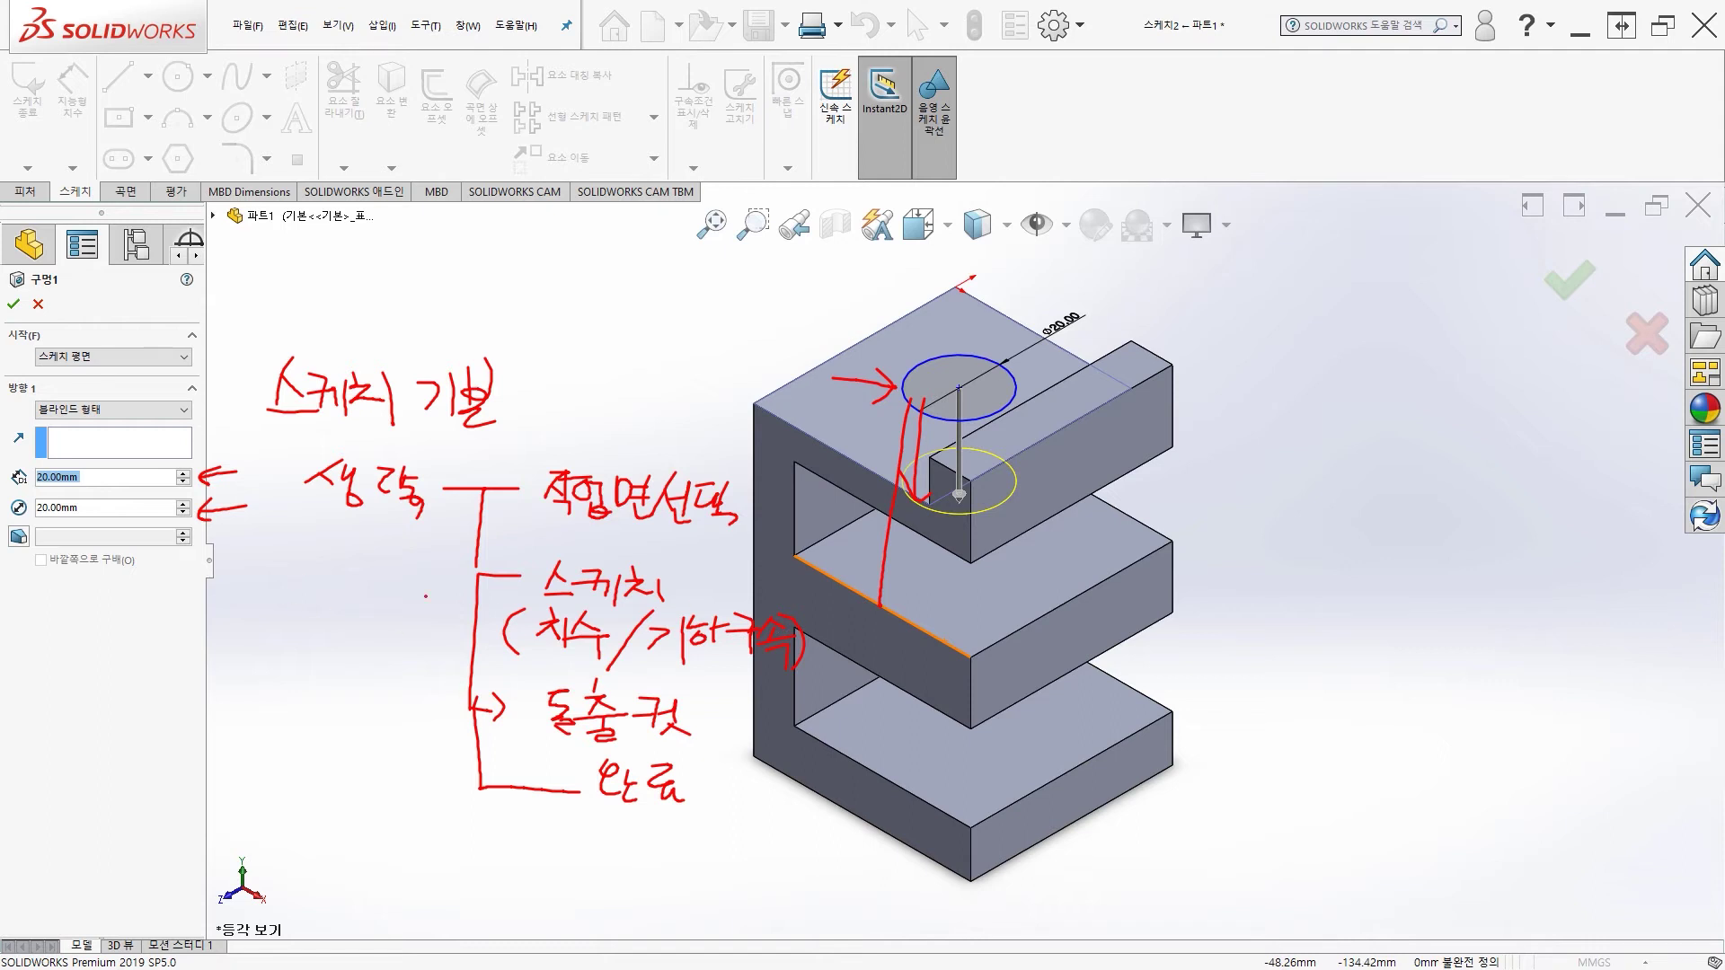
pyautogui.moveTo(343, 596)
pyautogui.mouseDown()
pyautogui.moveTo(436, 603)
pyautogui.moveTo(424, 626)
pyautogui.mouseUp()
pyautogui.moveTo(229, 584)
pyautogui.mouseDown()
pyautogui.moveTo(288, 618)
pyautogui.moveTo(241, 632)
pyautogui.moveTo(255, 625)
pyautogui.mouseUp()
pyautogui.moveTo(222, 647)
pyautogui.mouseDown()
pyautogui.moveTo(262, 644)
pyautogui.moveTo(252, 672)
pyautogui.moveTo(267, 659)
pyautogui.mouseUp()
pyautogui.moveTo(275, 629); pyautogui.dragTo(296, 637)
pyautogui.moveTo(282, 640)
pyautogui.mouseDown()
pyautogui.moveTo(270, 665)
pyautogui.moveTo(293, 665)
pyautogui.mouseUp()
pyautogui.moveTo(301, 646)
pyautogui.mouseDown()
pyautogui.moveTo(301, 663)
pyautogui.moveTo(285, 640)
pyautogui.moveTo(302, 670)
pyautogui.mouseUp()
pyautogui.moveTo(302, 582); pyautogui.dragTo(313, 685)
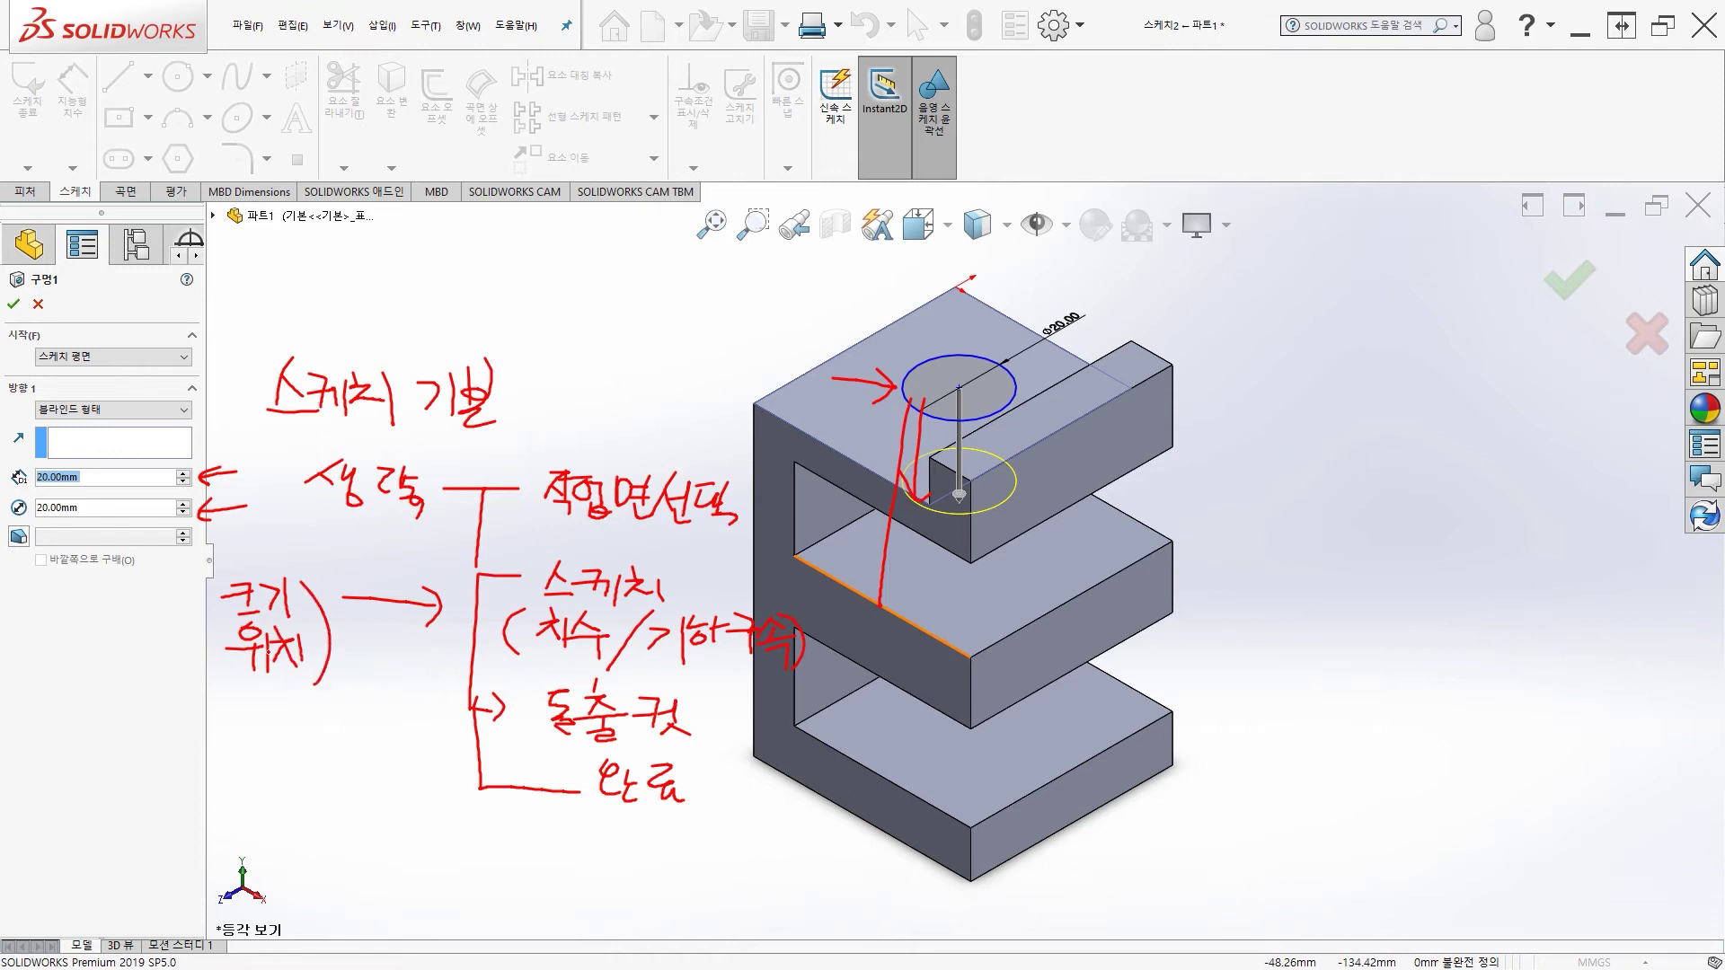
pyautogui.moveTo(225, 584); pyautogui.dragTo(220, 685)
pyautogui.moveTo(63, 265); pyautogui.dragTo(70, 274)
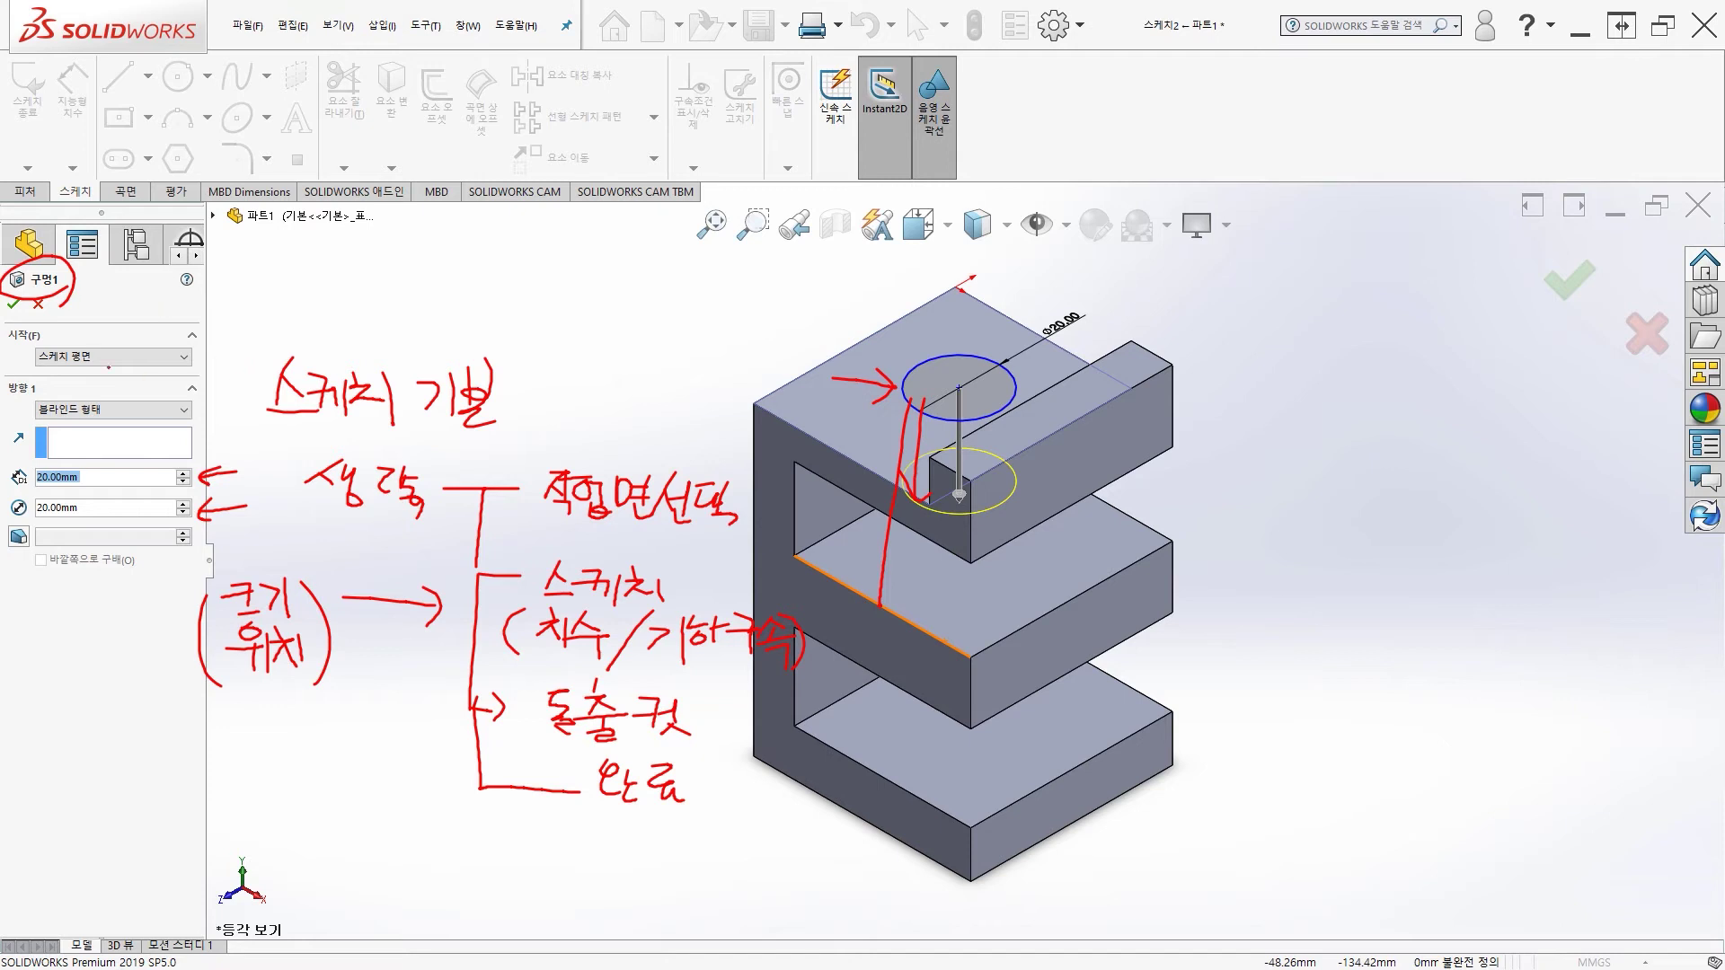
pyautogui.moveTo(637, 551)
pyautogui.mouseDown()
pyautogui.moveTo(496, 597)
pyautogui.moveTo(745, 688)
pyautogui.moveTo(737, 571)
pyautogui.moveTo(663, 557)
pyautogui.mouseUp()
pyautogui.moveTo(339, 669)
pyautogui.mouseDown()
pyautogui.moveTo(283, 687)
pyautogui.moveTo(314, 636)
pyautogui.mouseUp()
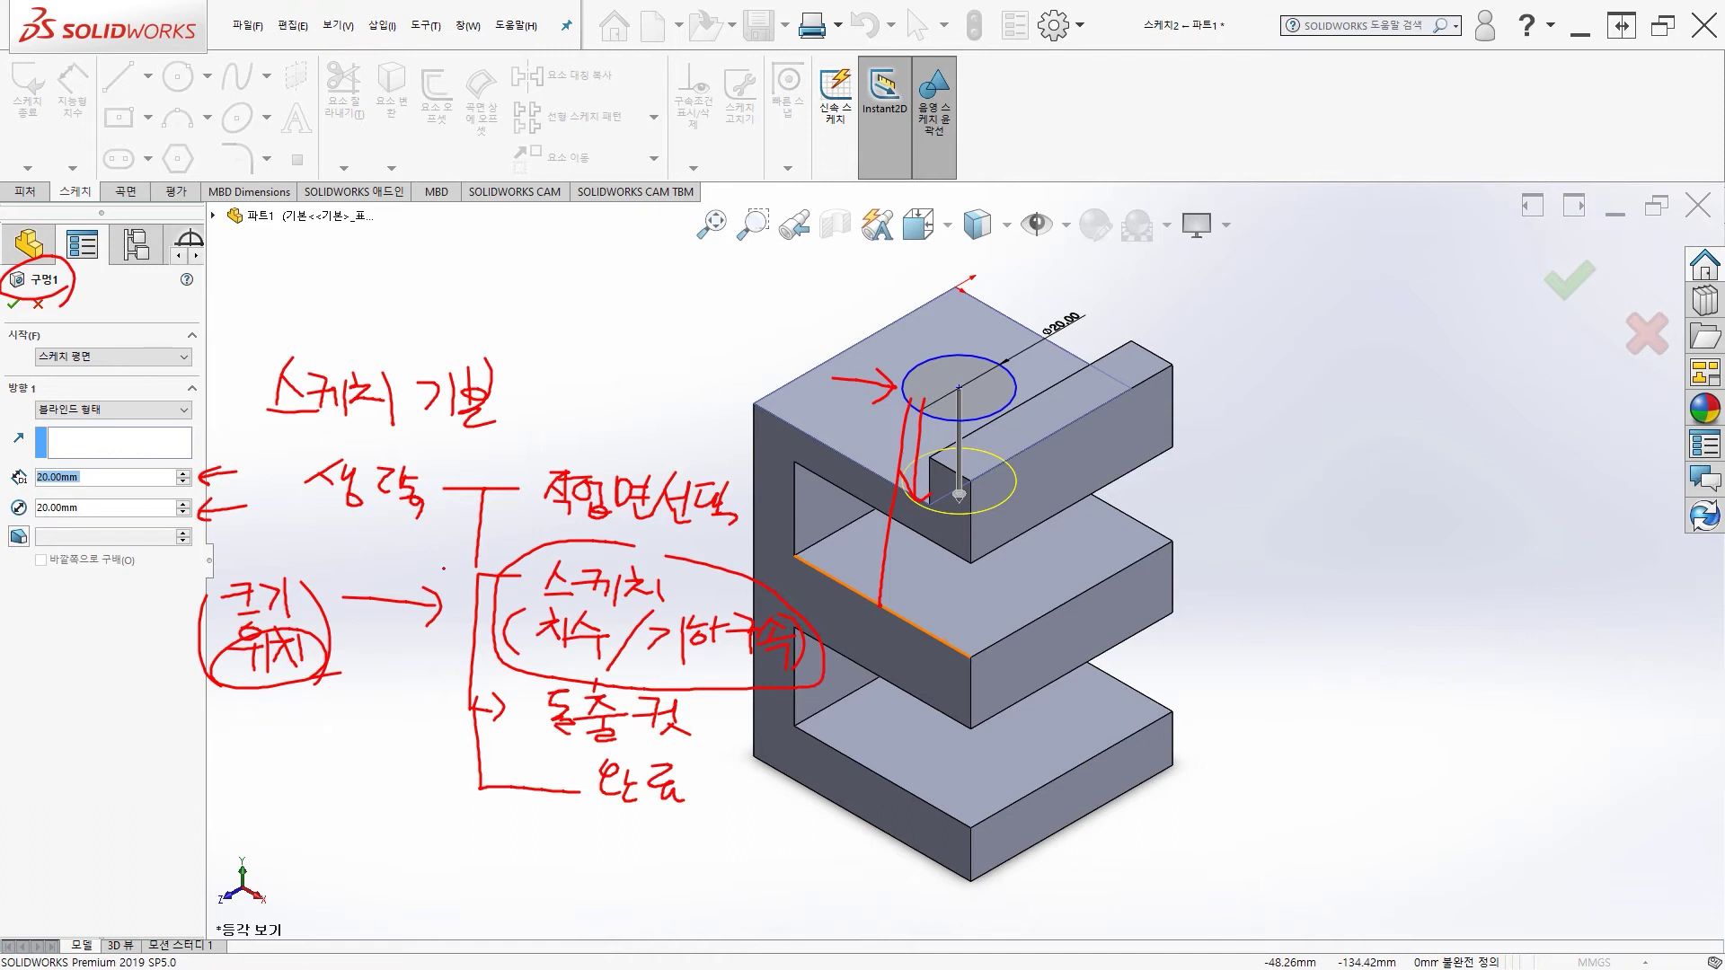
pyautogui.moveTo(500, 443)
pyautogui.mouseDown()
pyautogui.moveTo(440, 611)
pyautogui.moveTo(447, 787)
pyautogui.mouseUp()
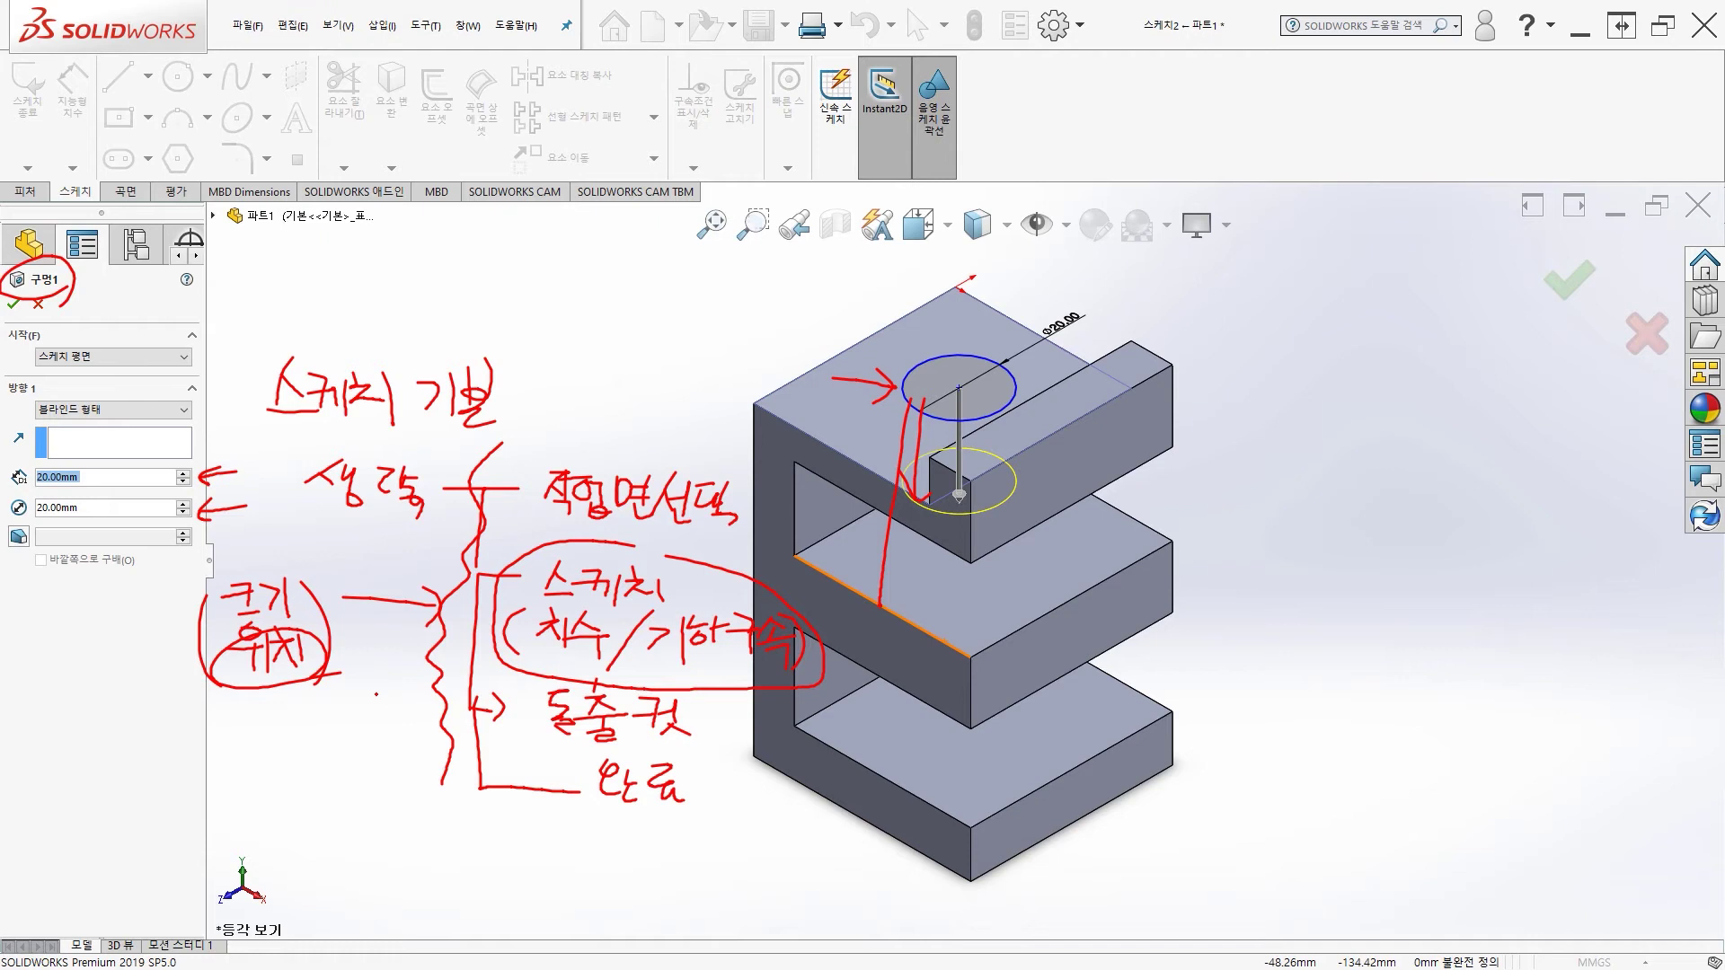
pyautogui.press('Escape')
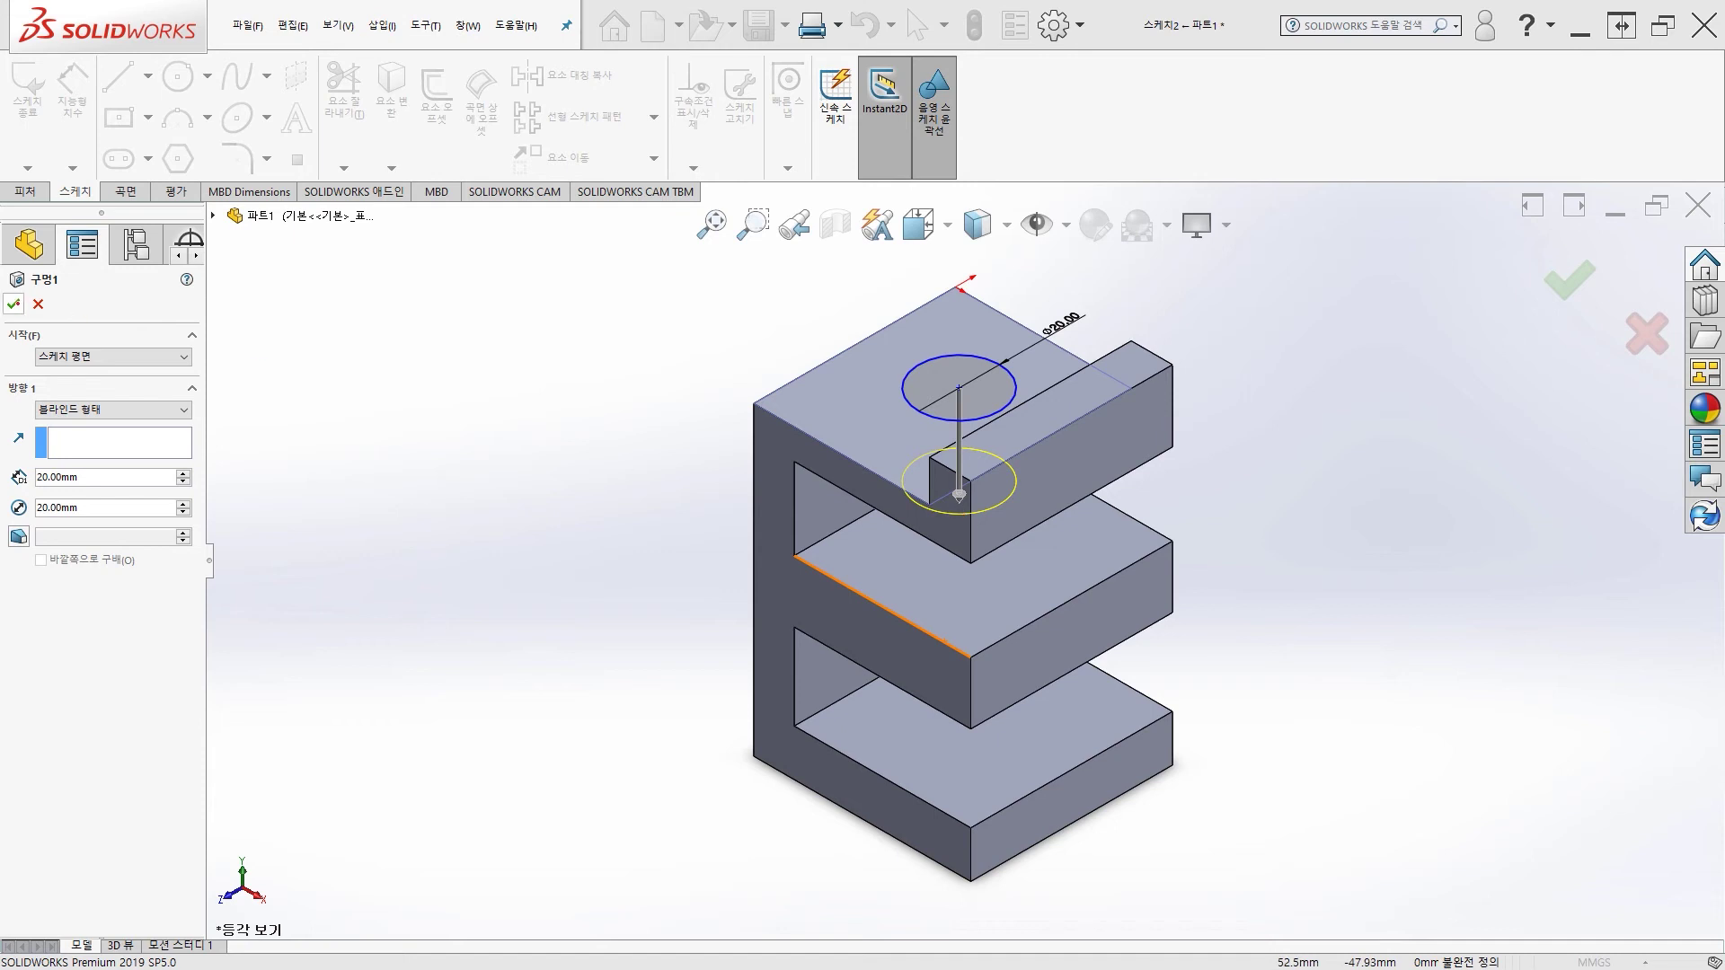
# Close the hole feature's definition and open the sketch (스케치2) beneath it for editing.
pyautogui.click(12, 304)
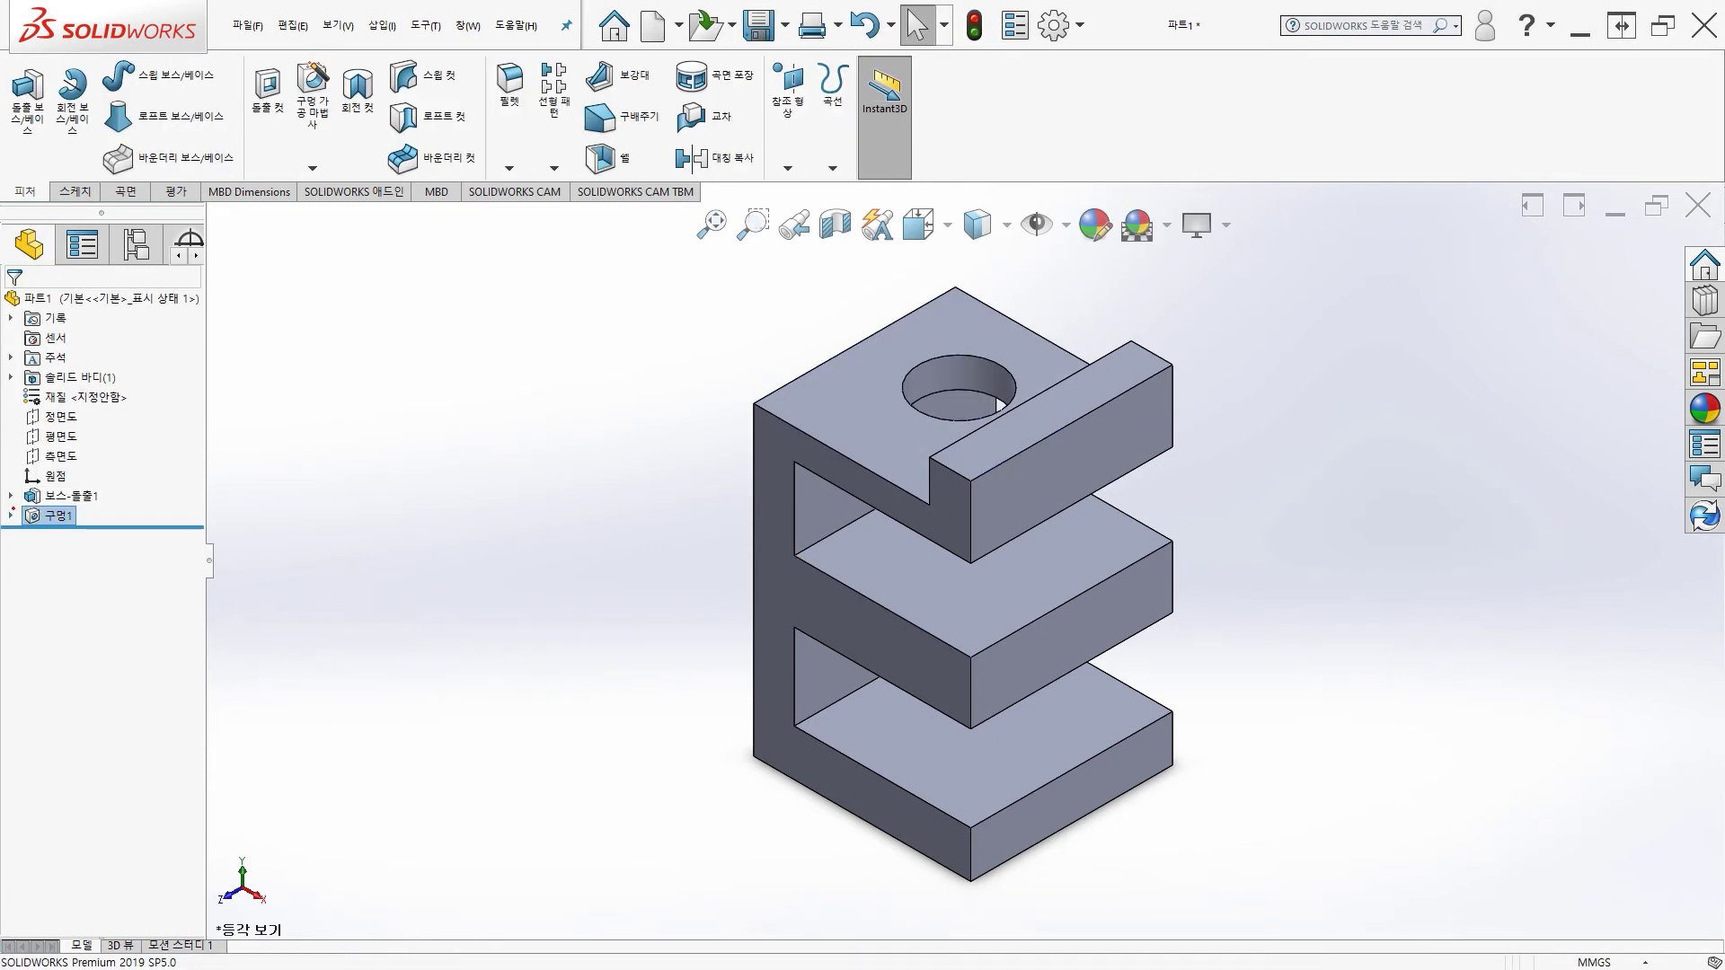
pyautogui.click(11, 515)
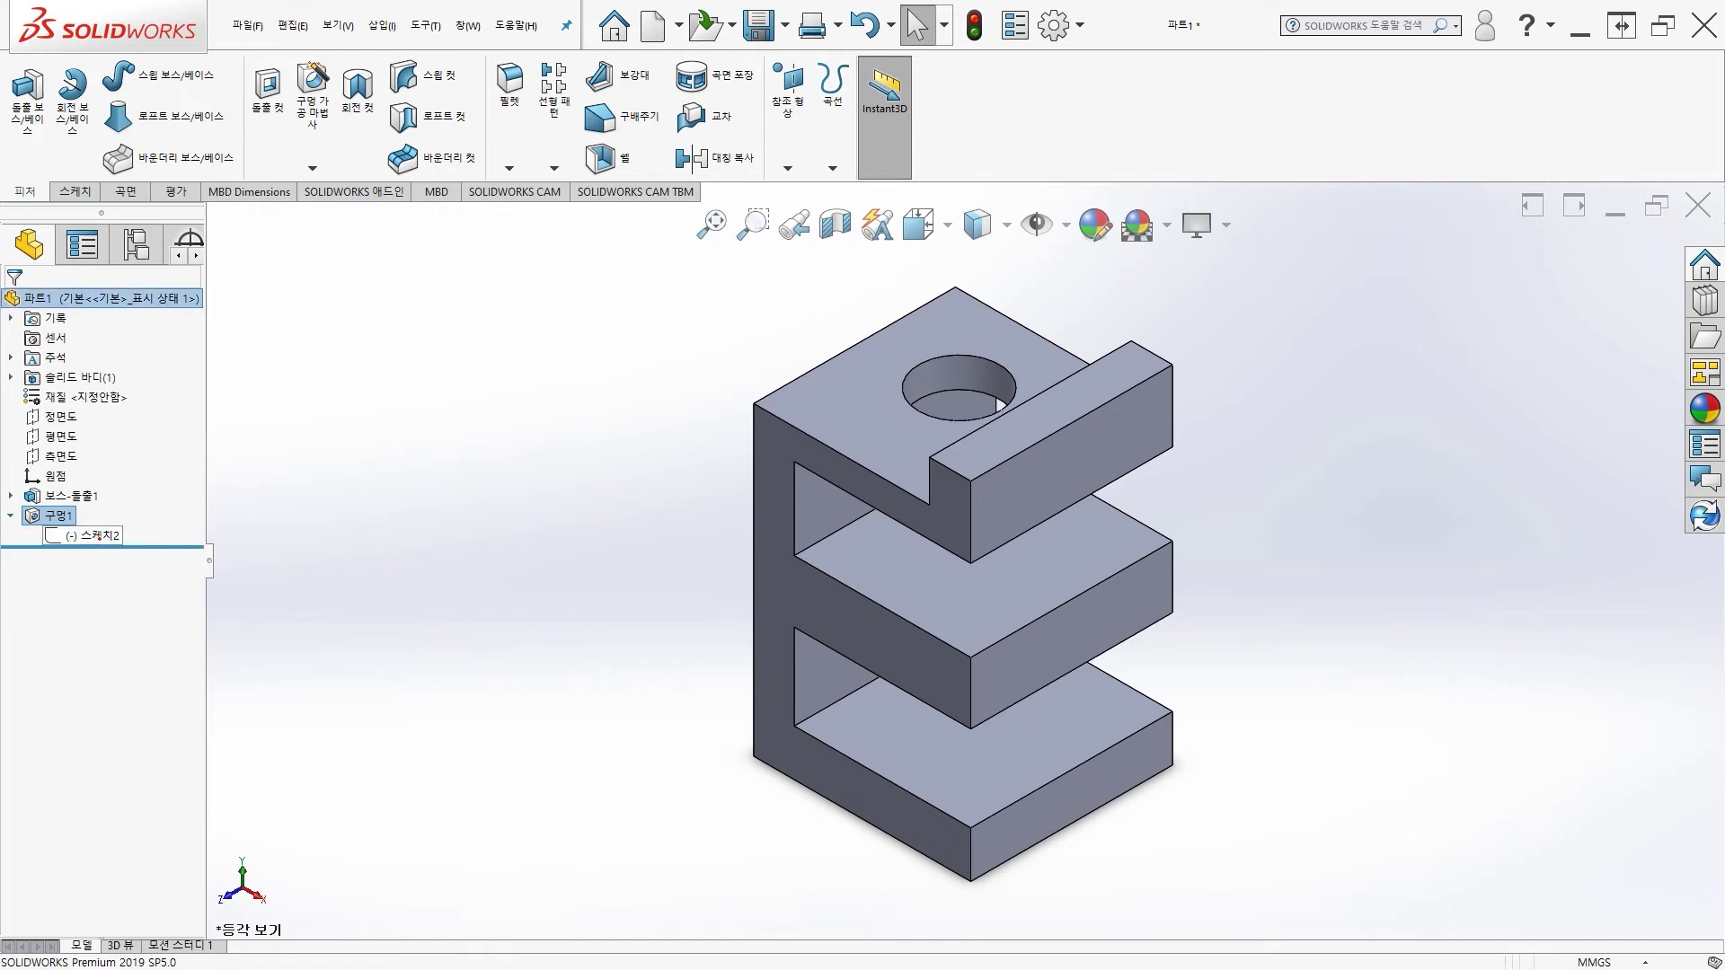
pyautogui.click(57, 515)
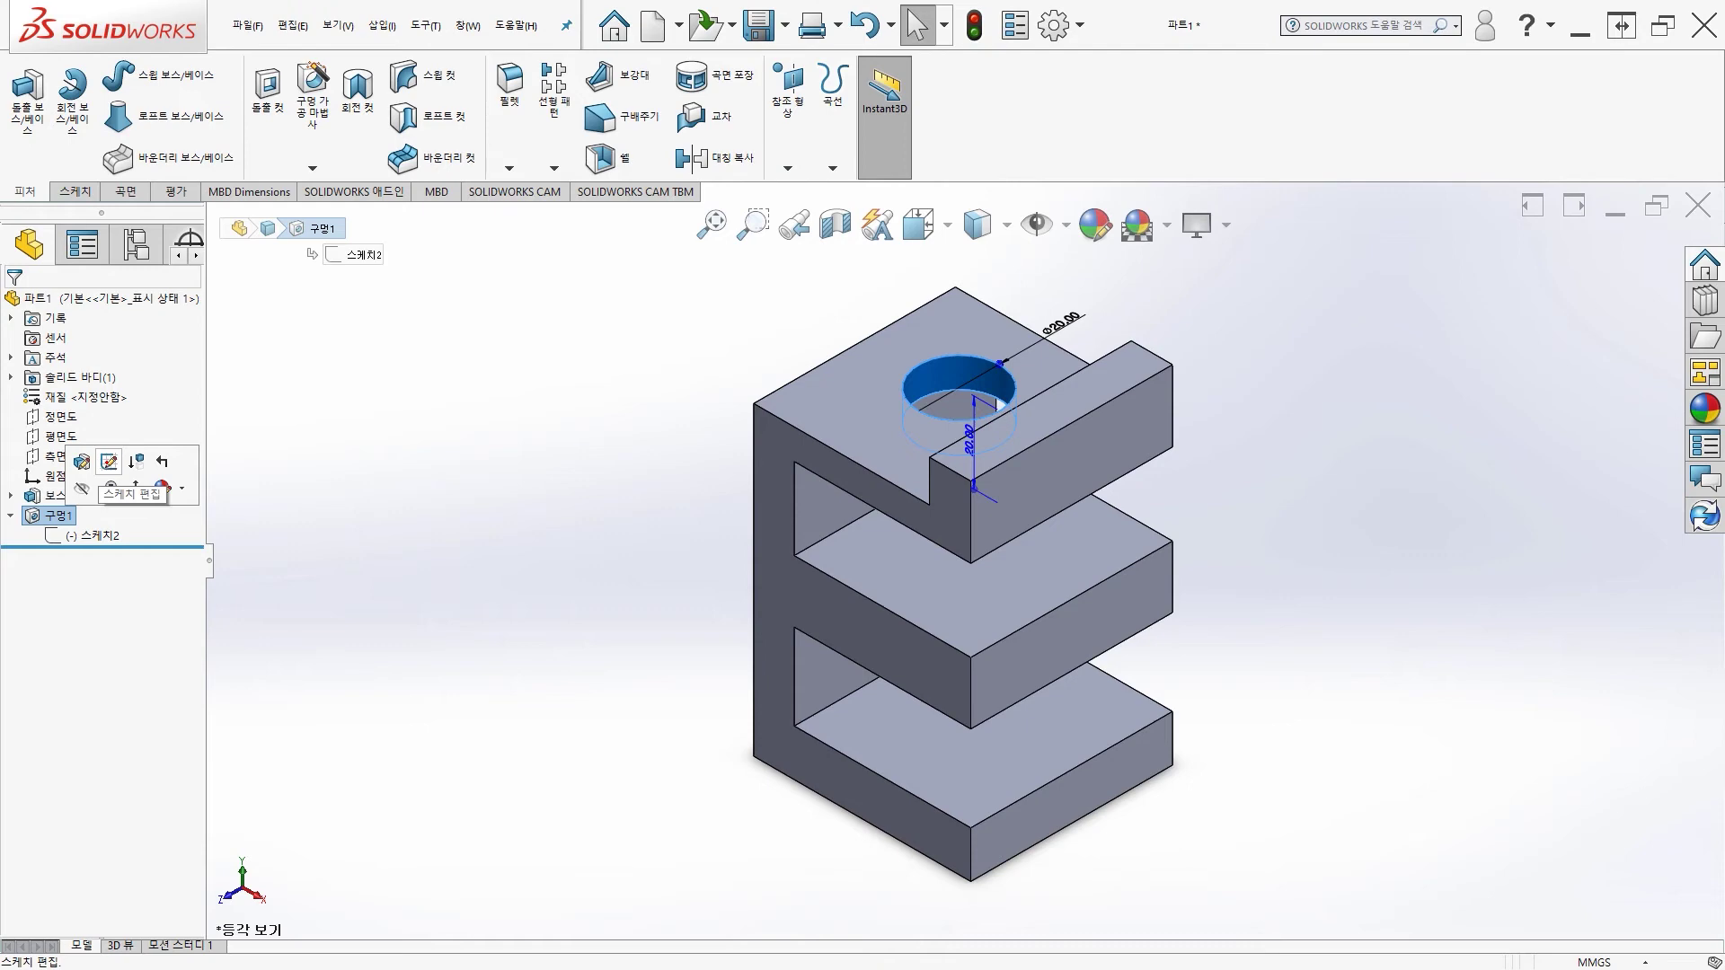
pyautogui.click(108, 462)
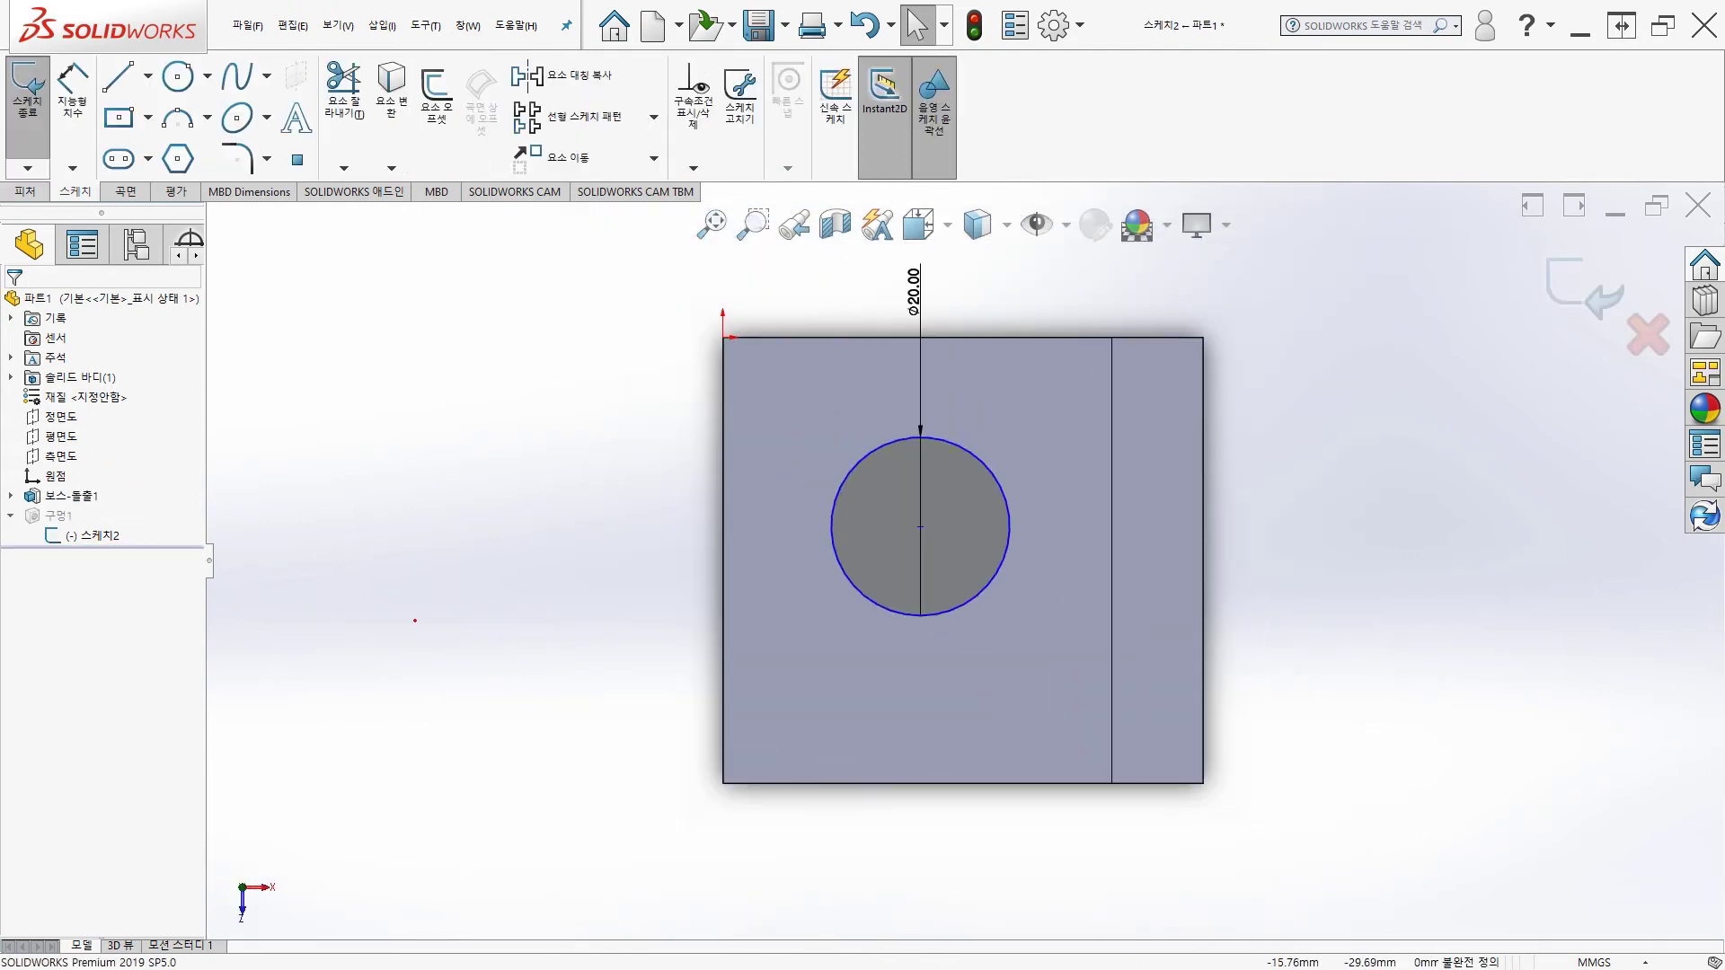
# Dimension the hole circle's centre horizontally at 20 mm from the left edge of the top face.
pyautogui.keyDown('ctrl'); pyautogui.moveTo(616, 520); pyautogui.dragTo(487, 544, button='middle'); pyautogui.keyUp('ctrl')
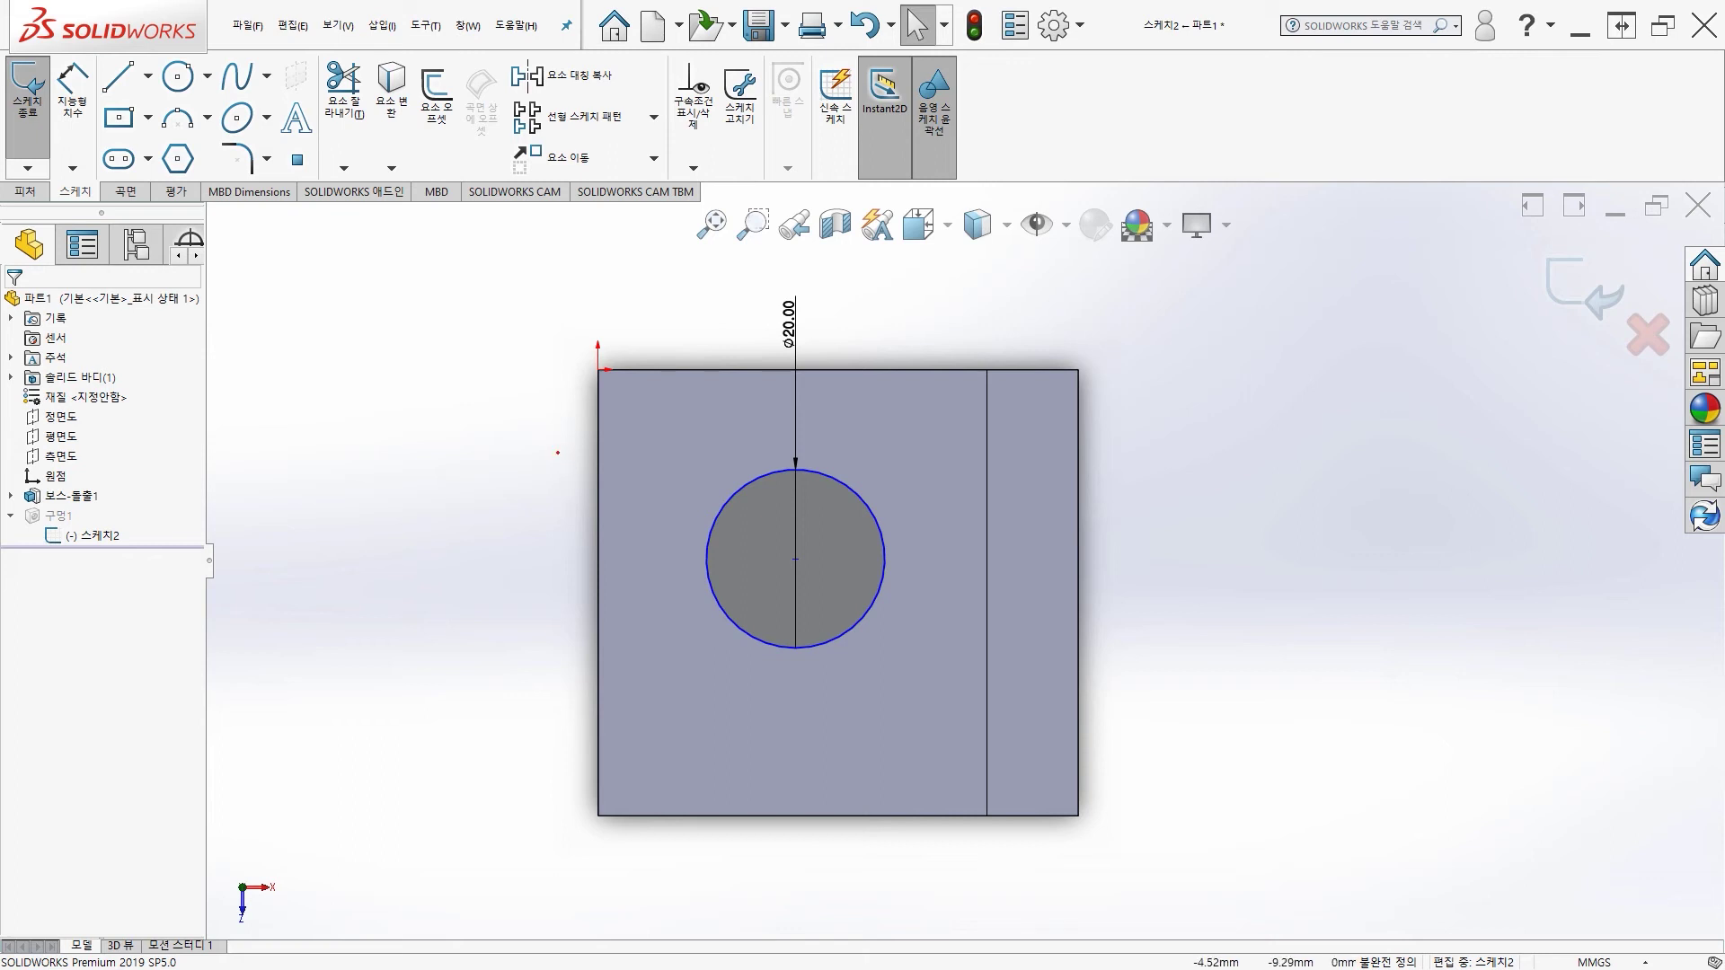
pyautogui.click(71, 90)
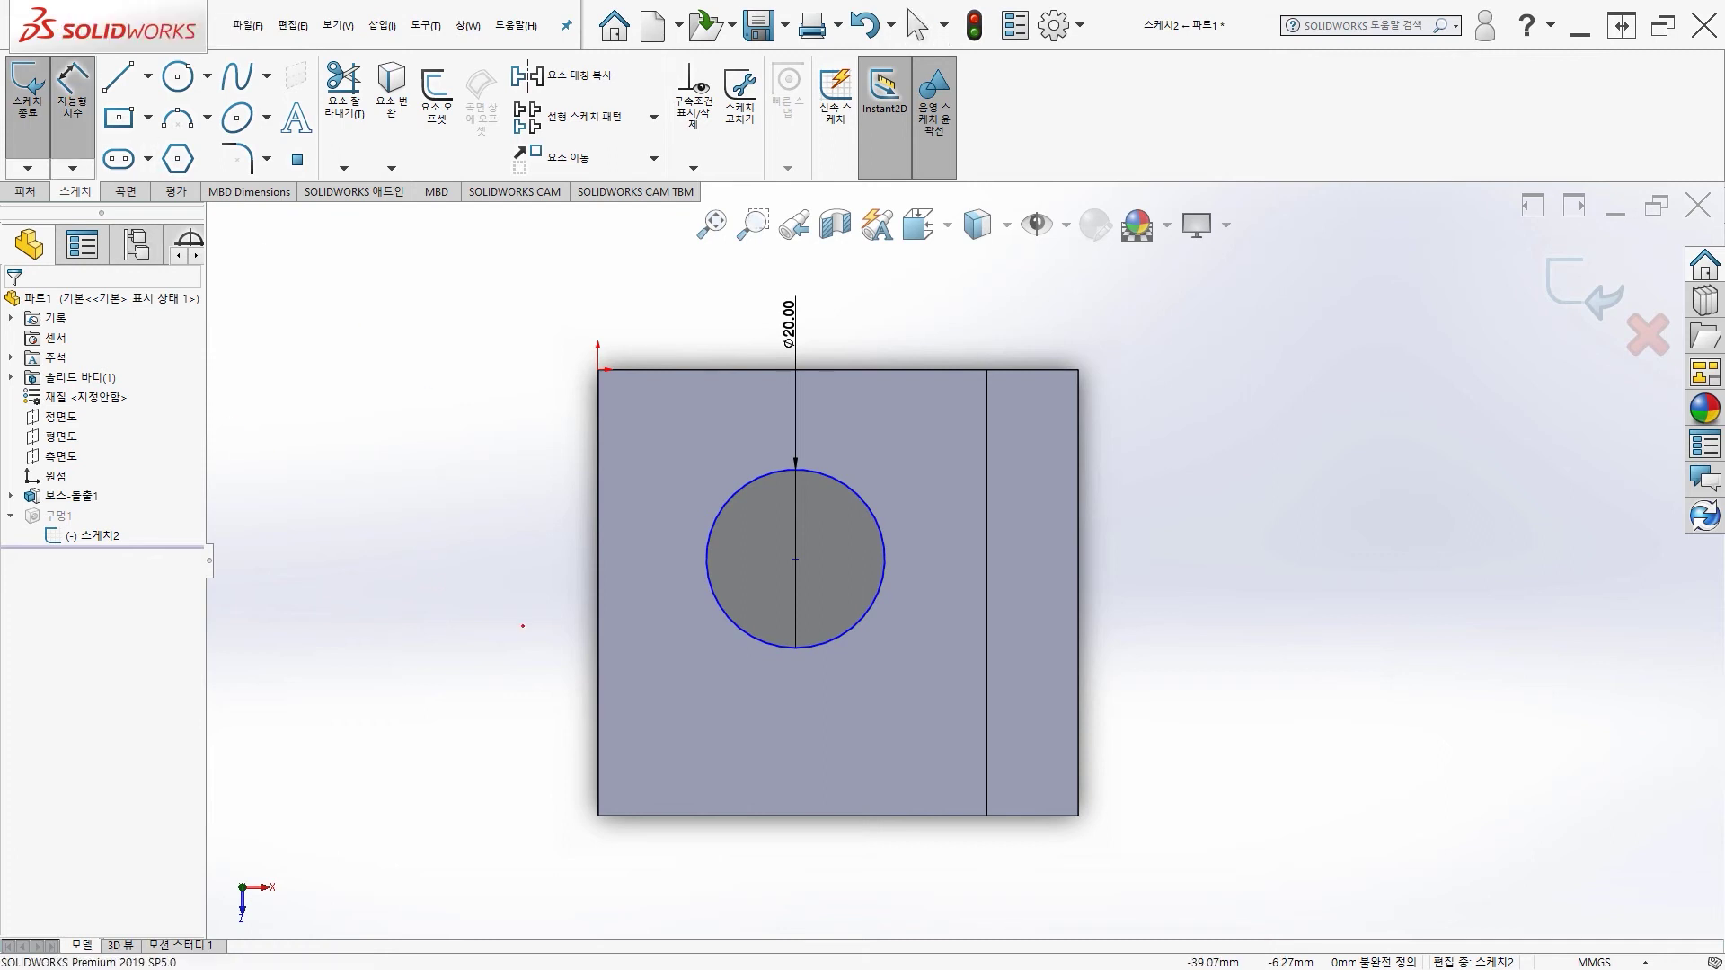
pyautogui.click(598, 552)
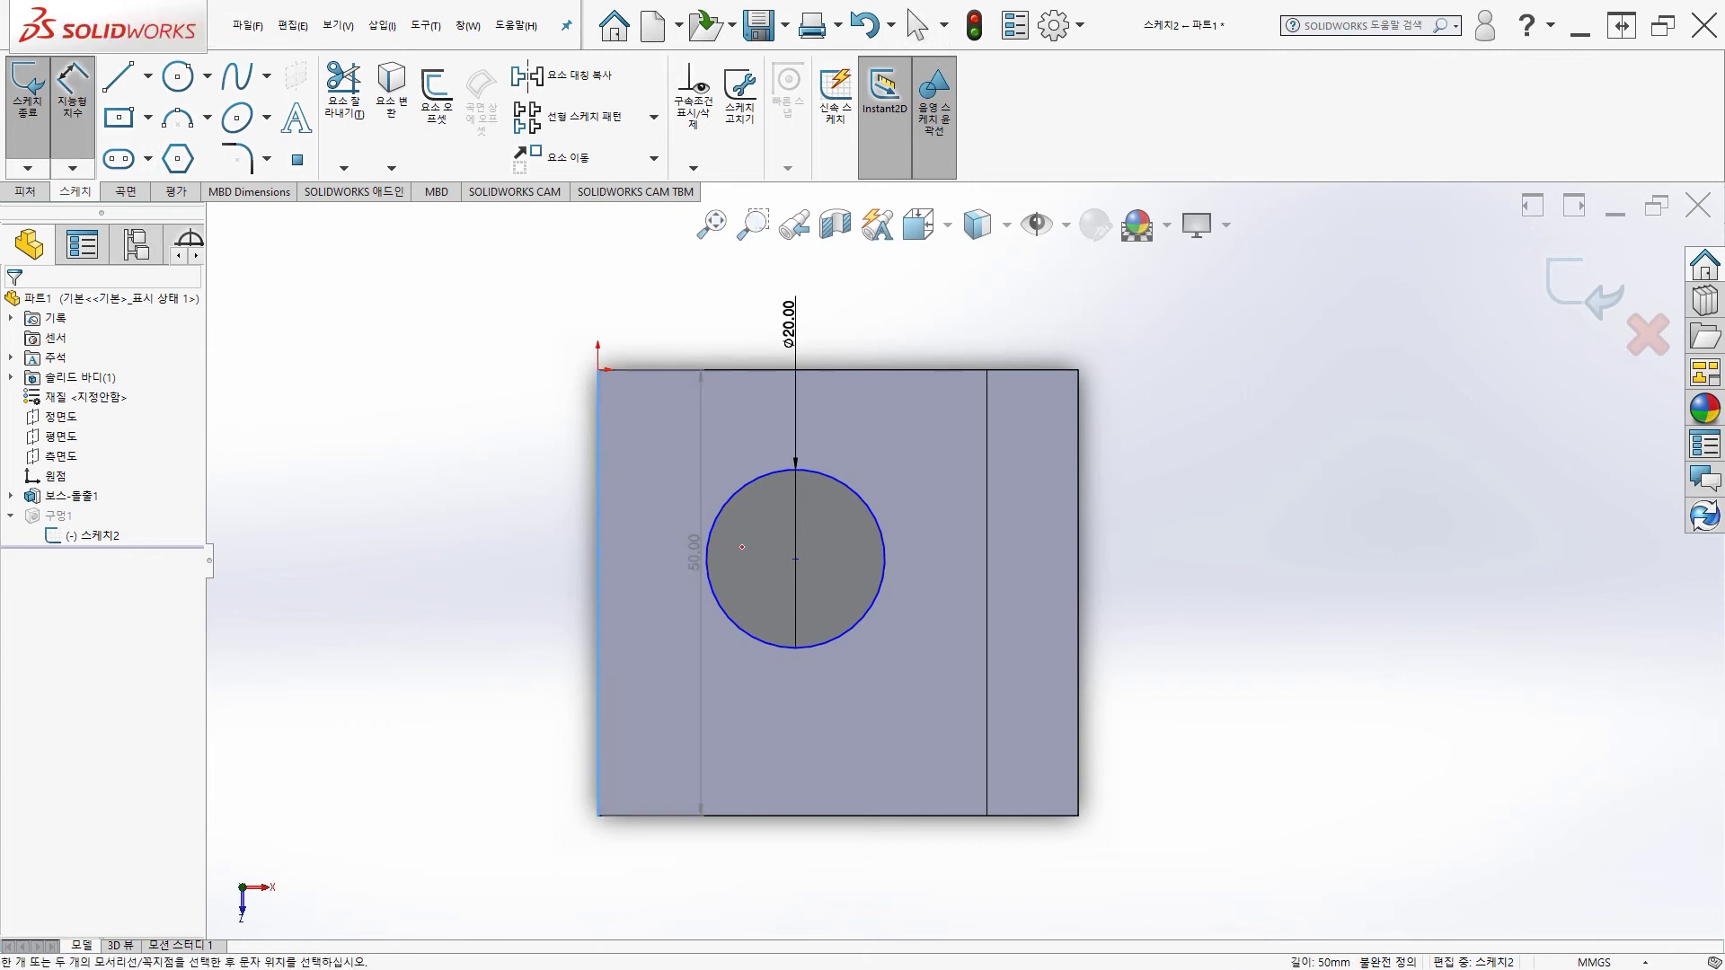
pyautogui.click(795, 559)
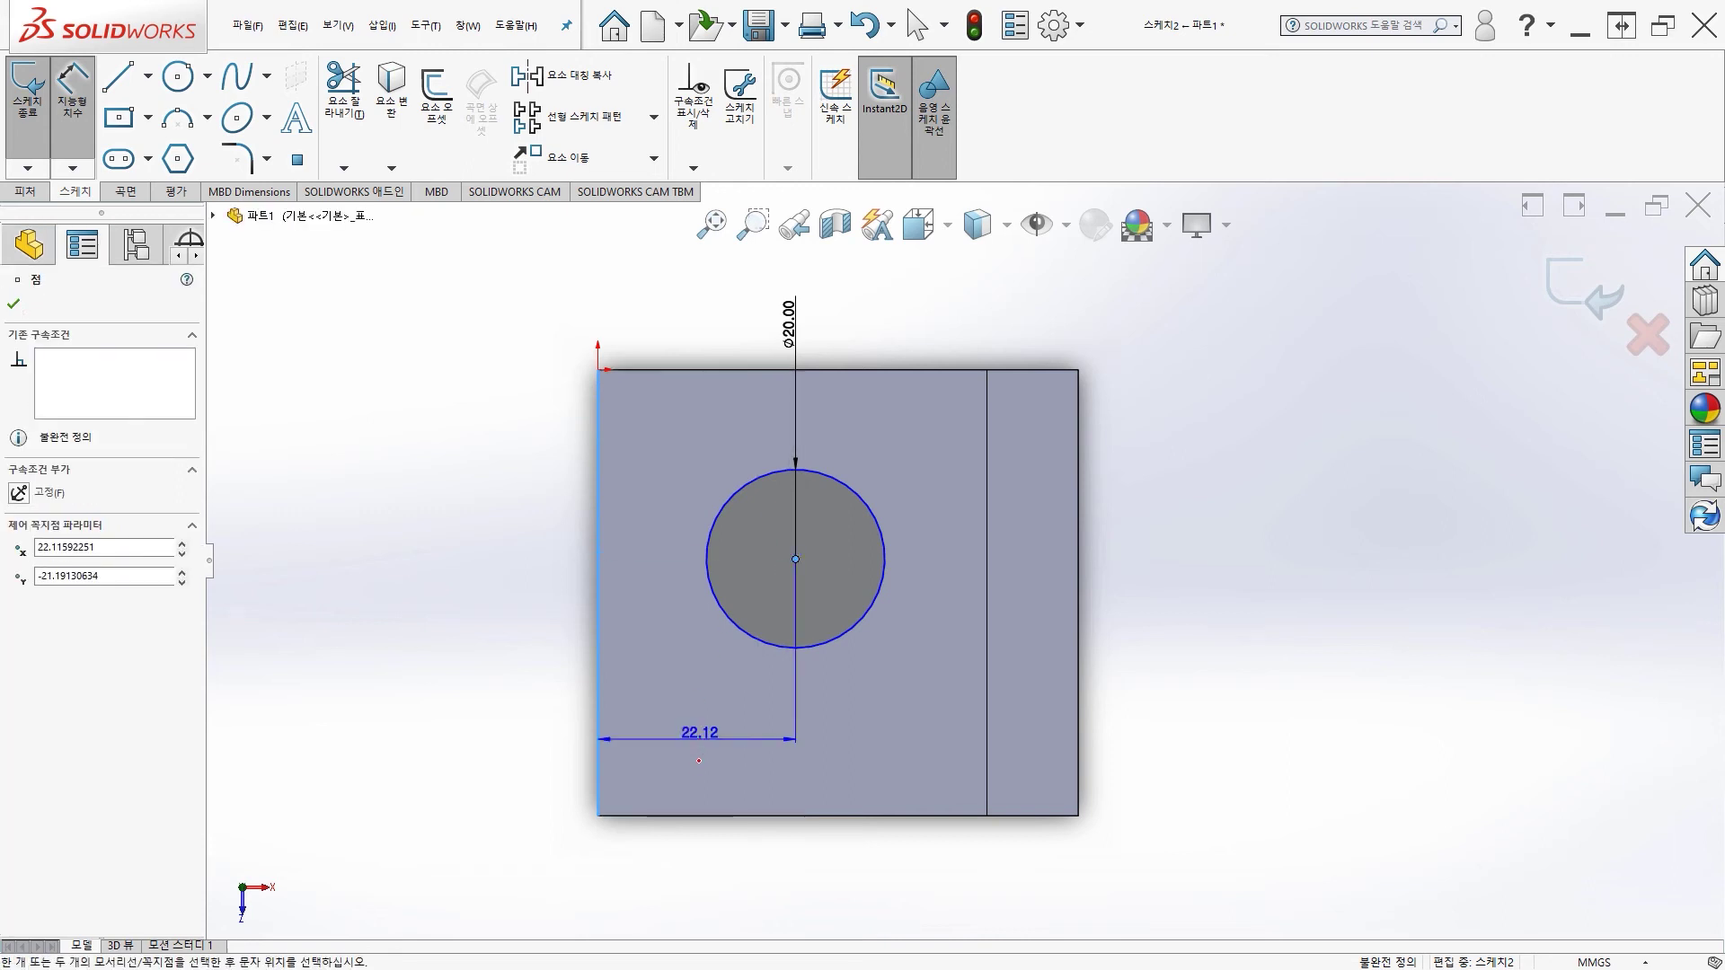
pyautogui.click(696, 770)
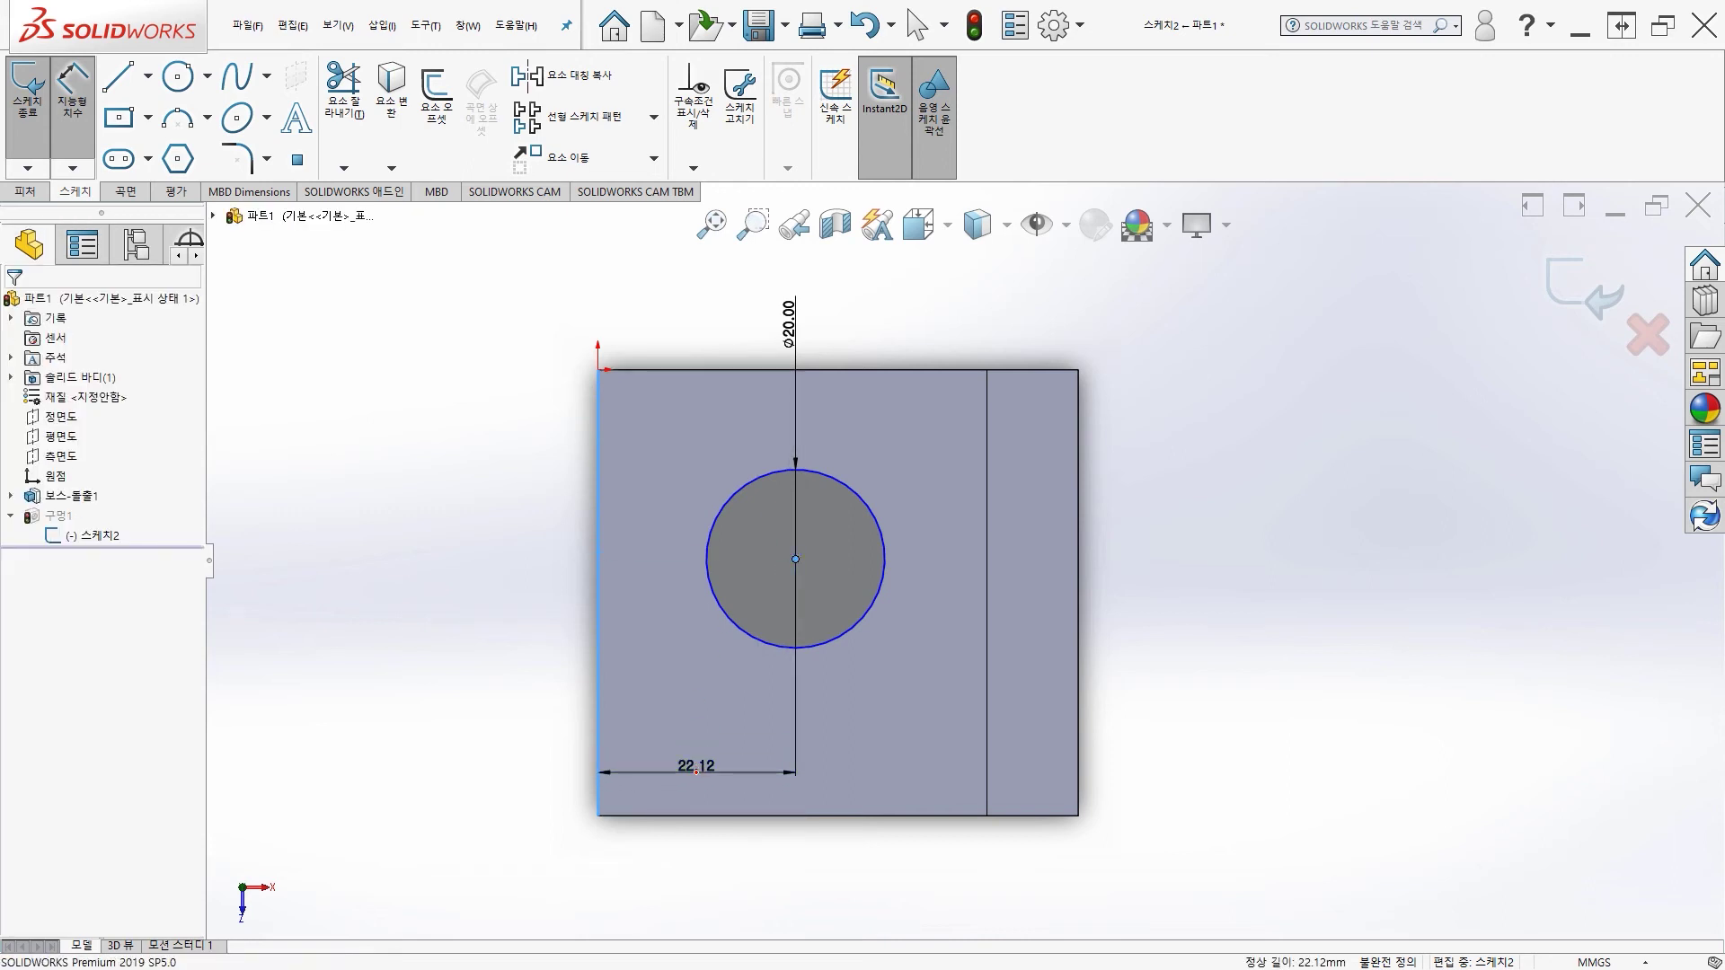
pyautogui.press('Return')
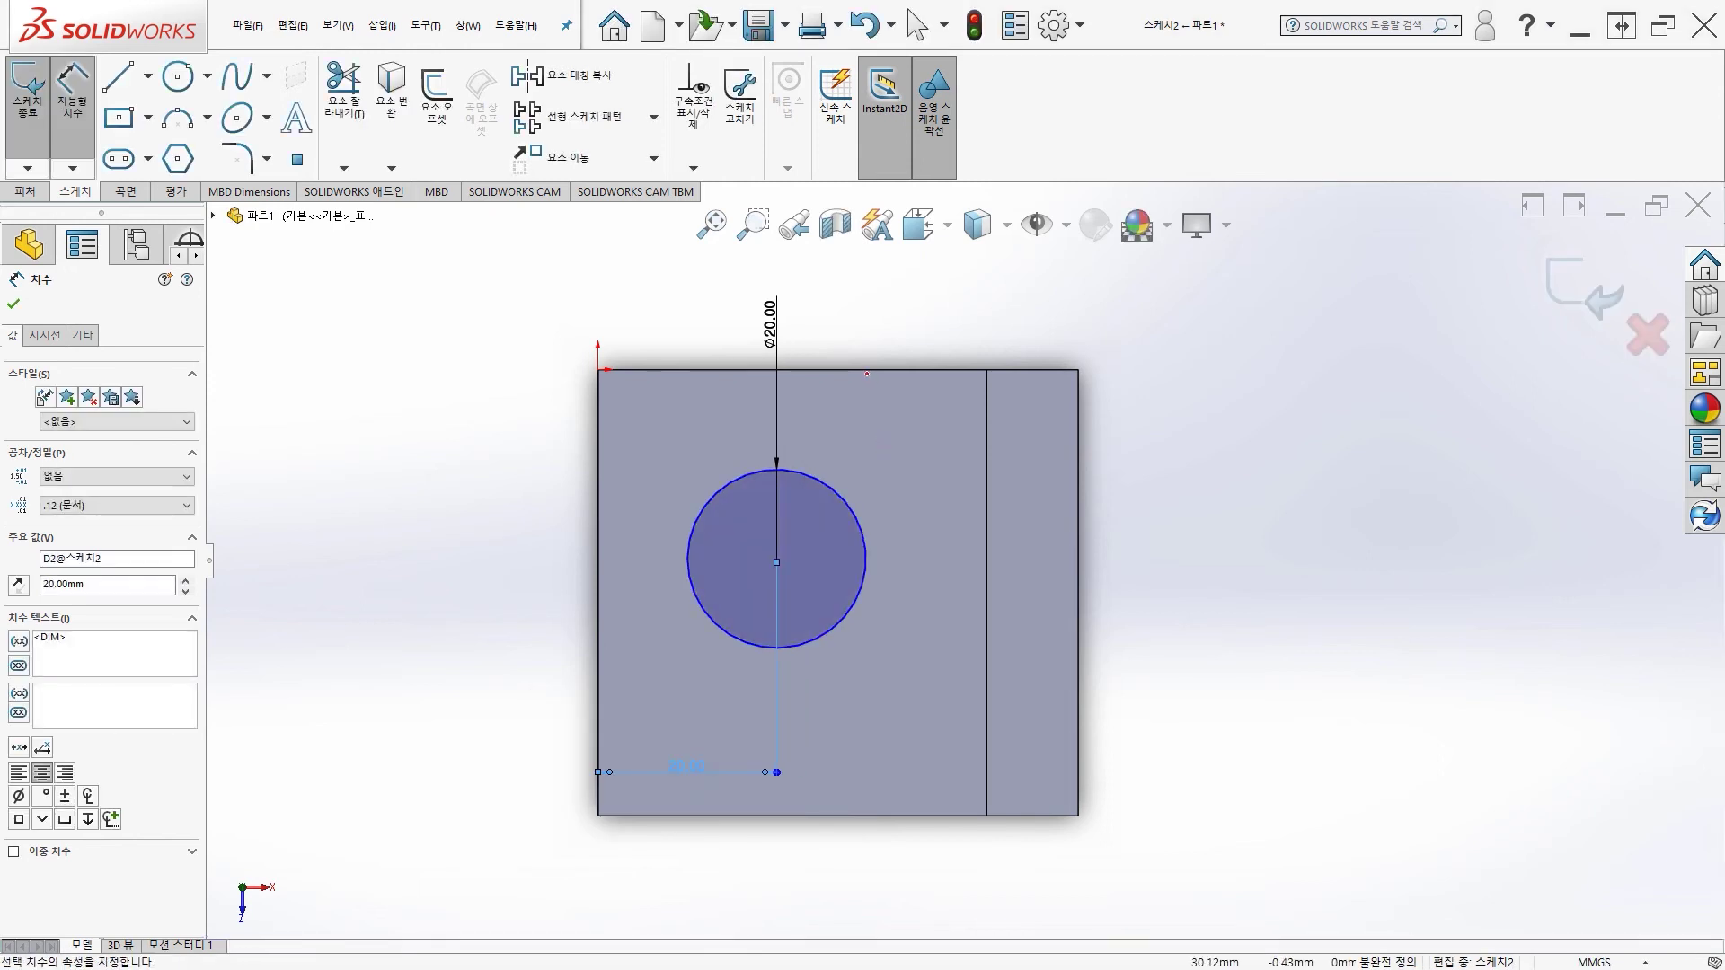
# Dimension the hole circle's centre vertically at 20 mm from the upper edge of the face, and exit the sketch with a rebuild.
pyautogui.click(777, 552)
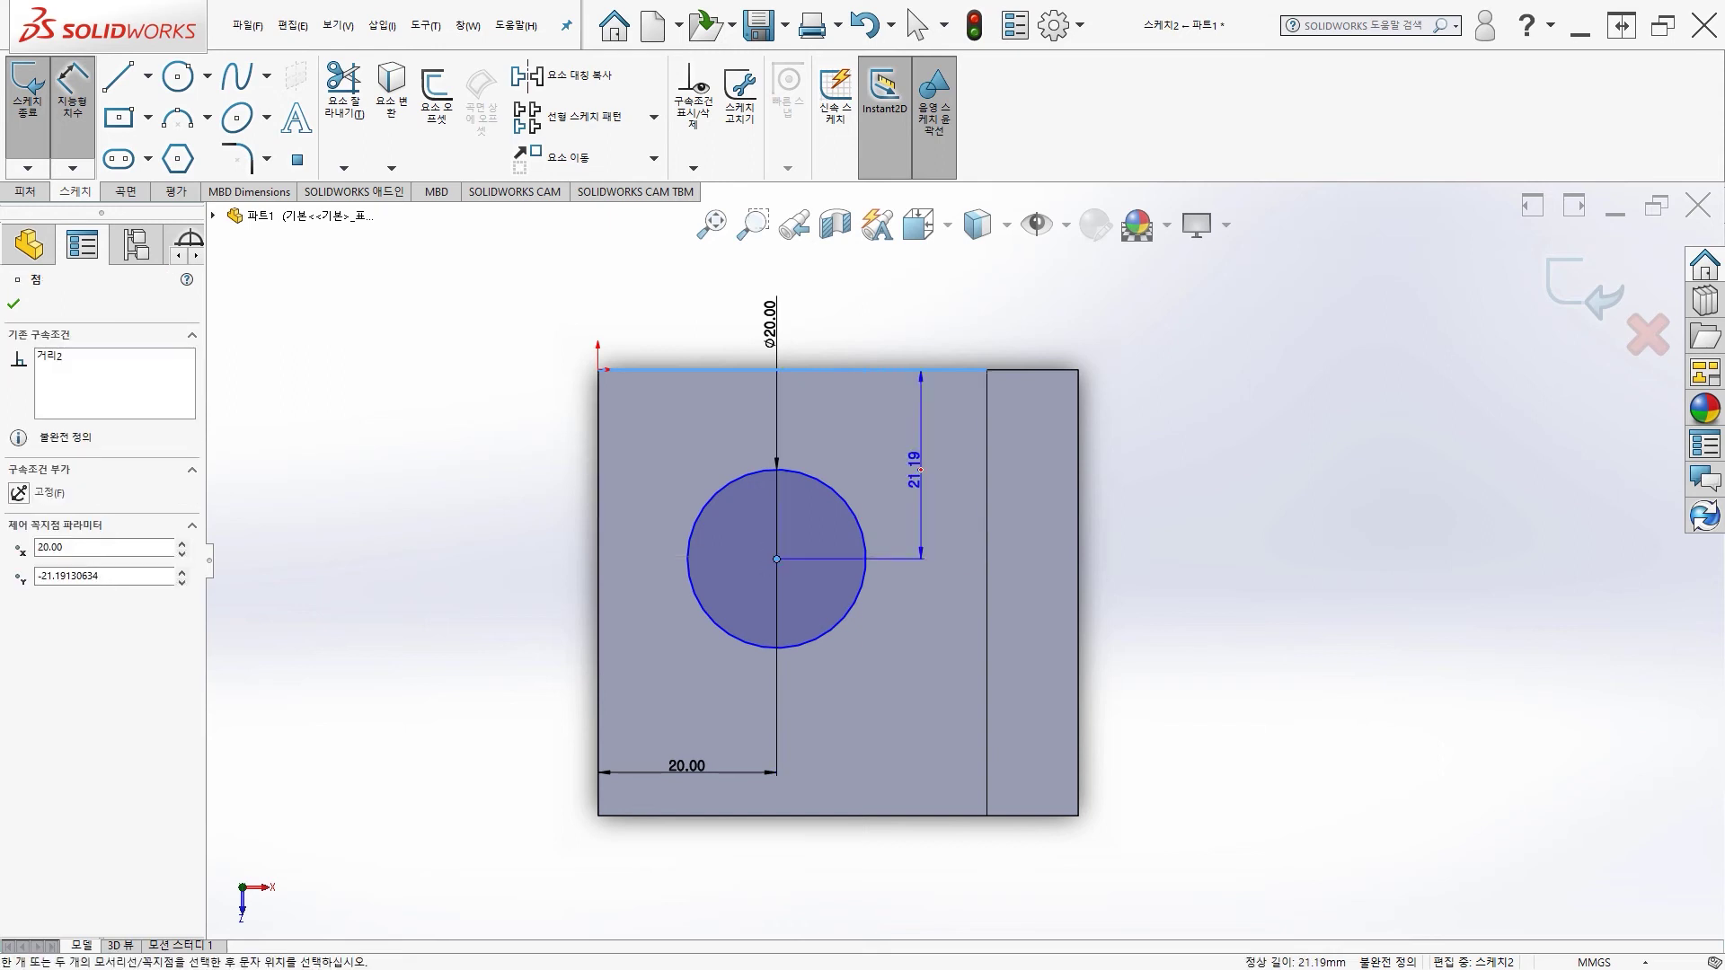
pyautogui.press('Escape')
pyautogui.click(920, 469)
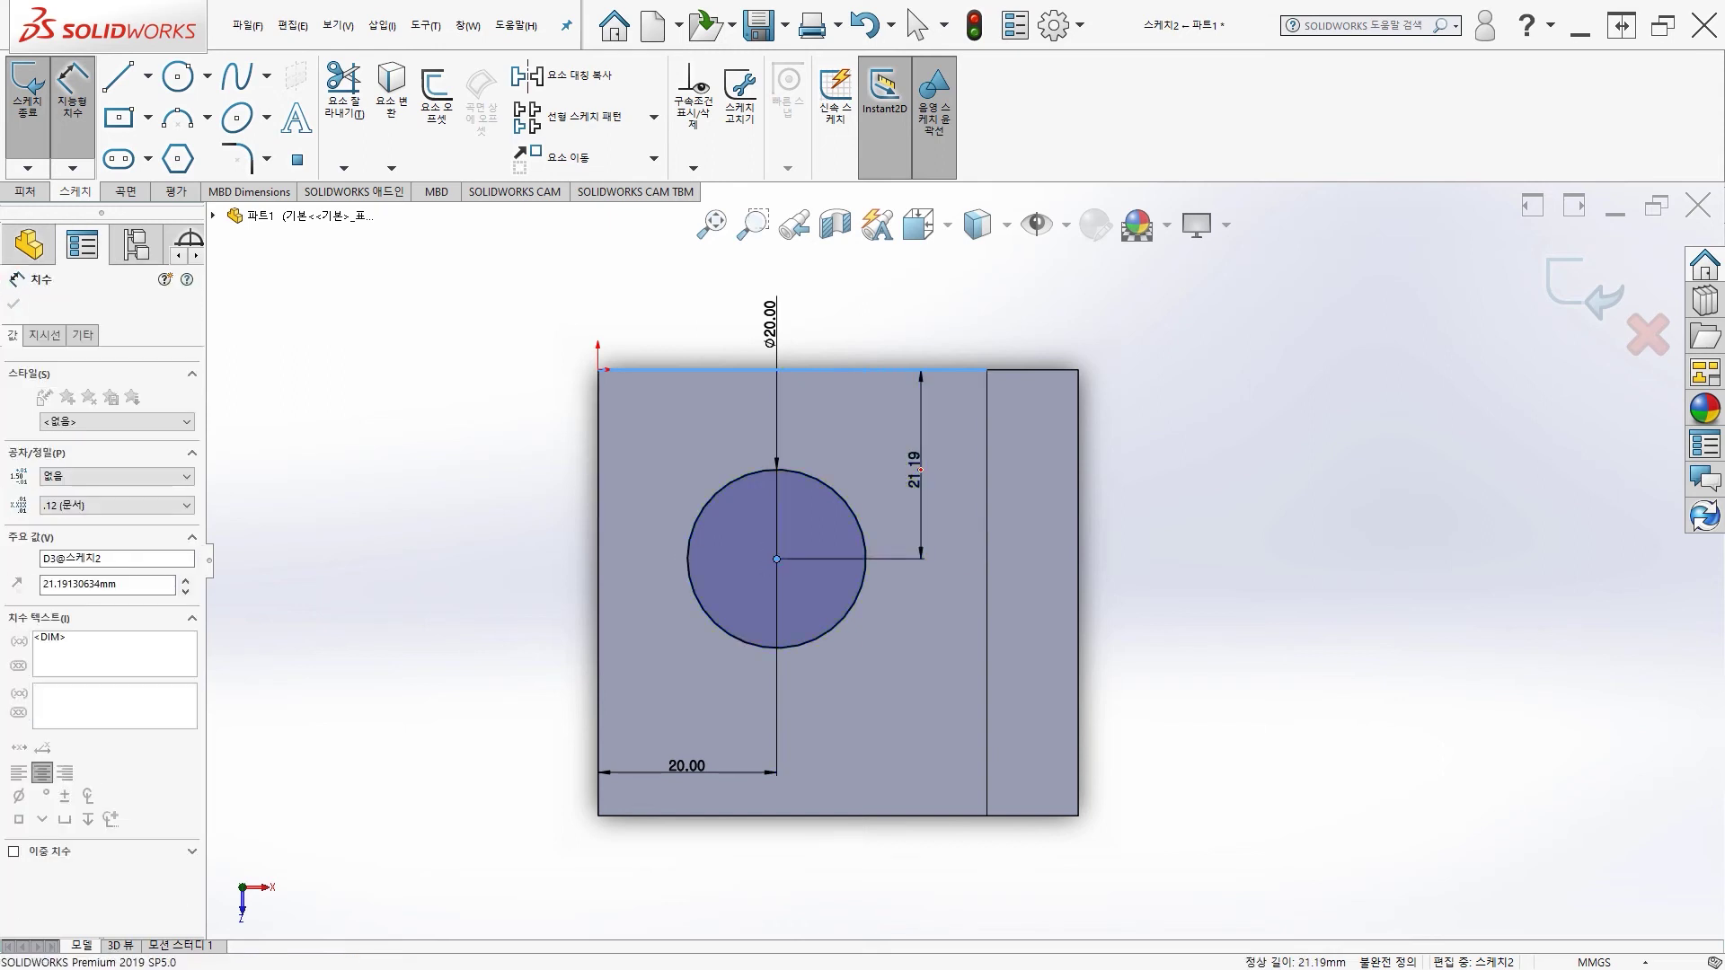
pyautogui.press('Return')
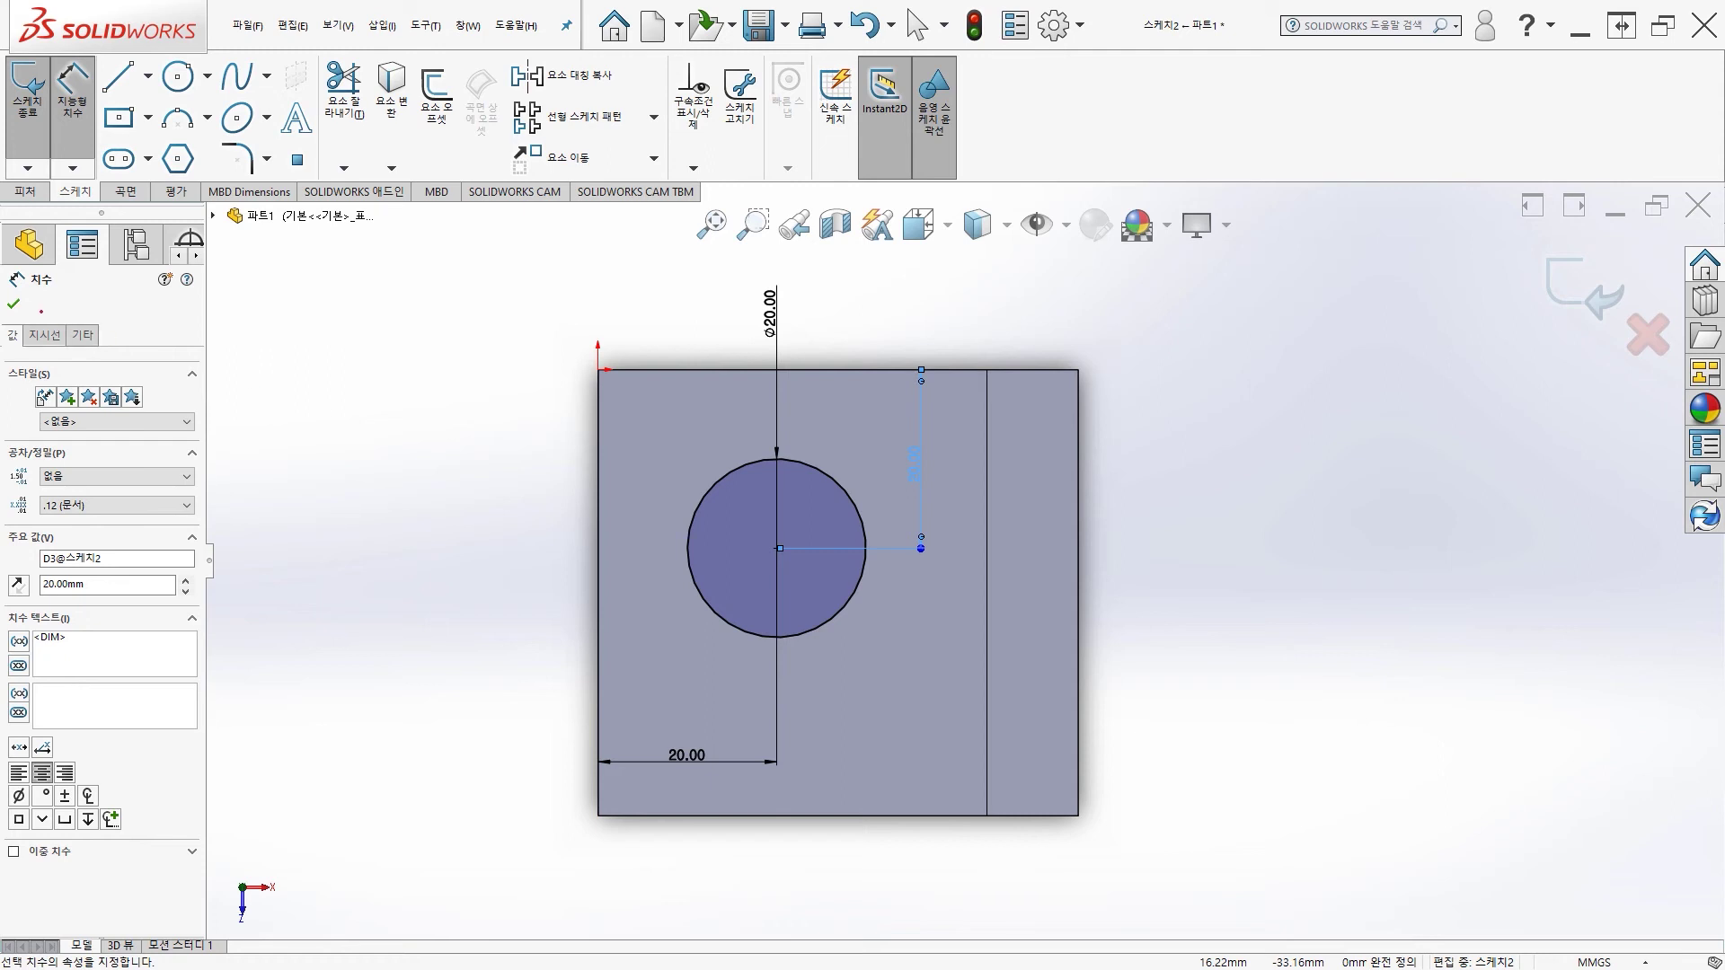
pyautogui.click(13, 303)
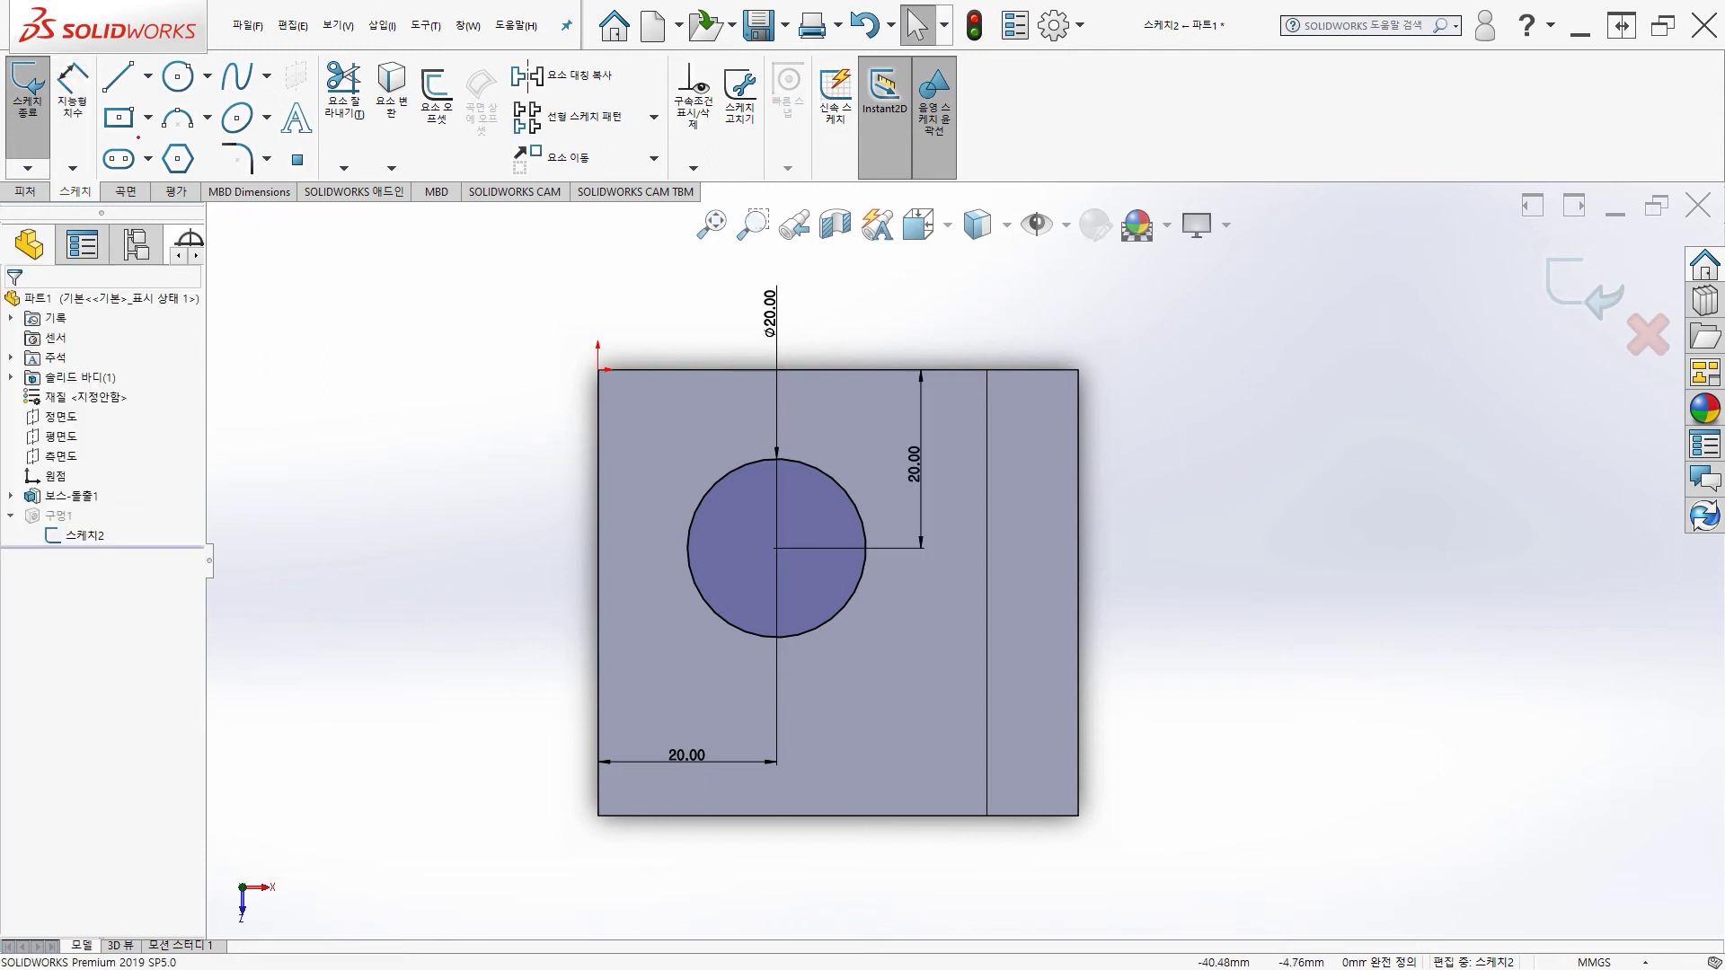
pyautogui.hotkey('ctrl', 'b')
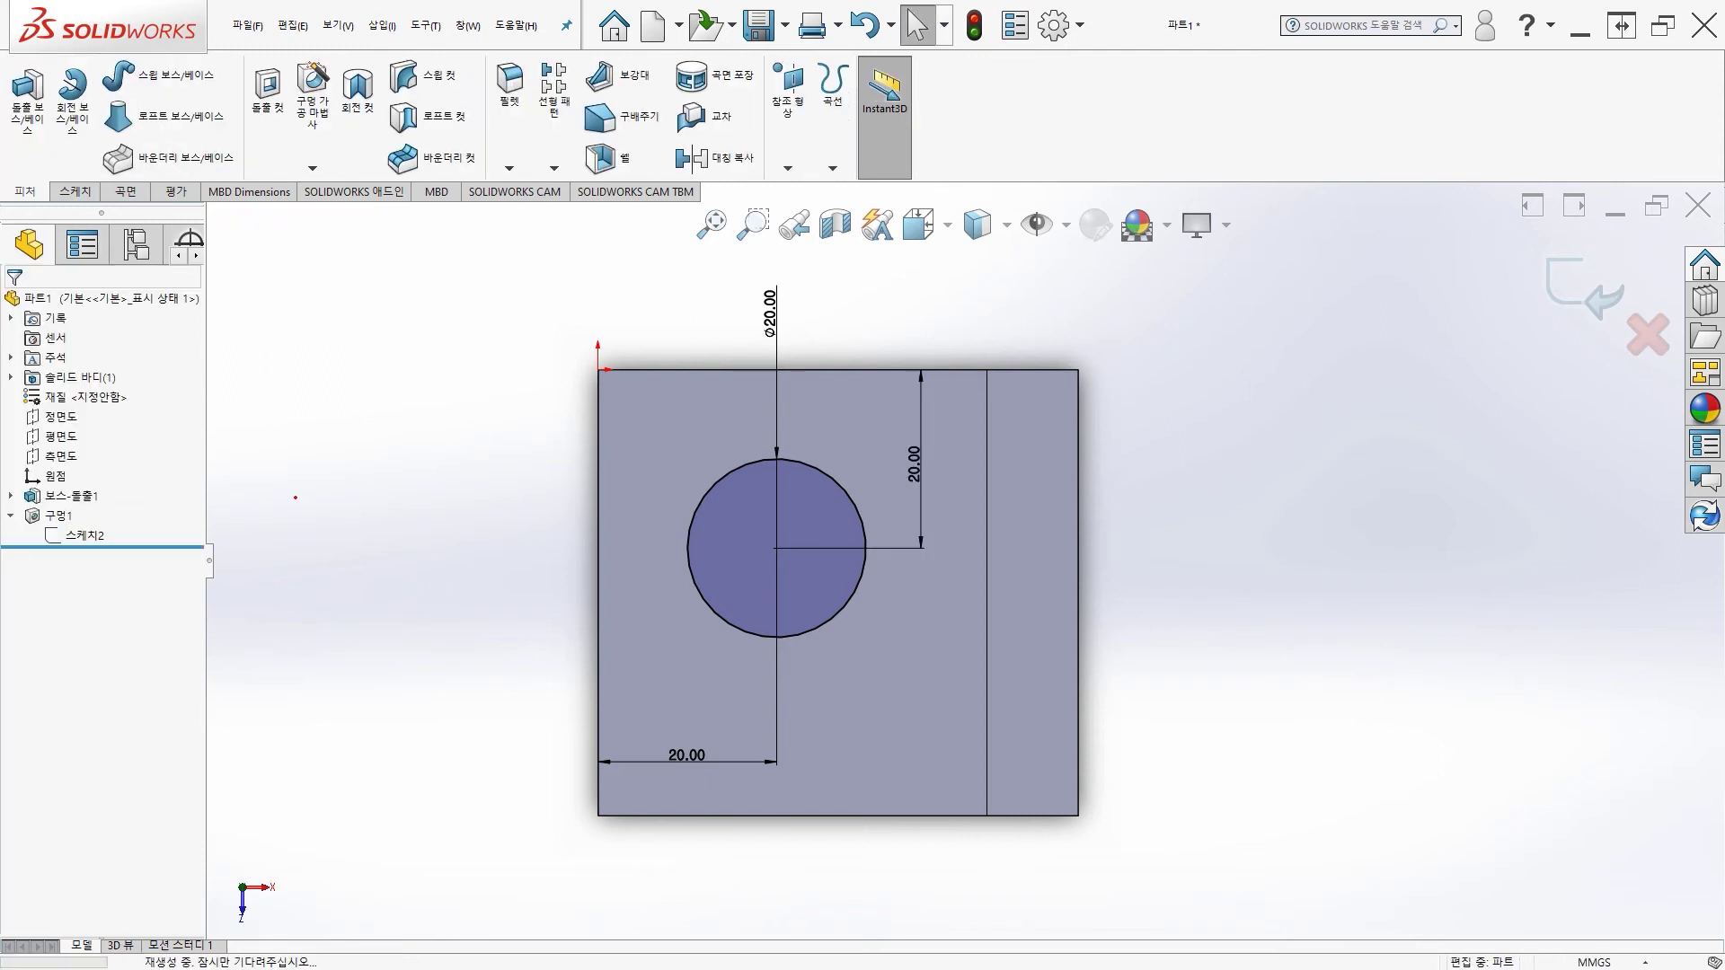
# Edit the hole feature (구멍1) in the part's top face and set its diameter to 10 mm.
pyautogui.hotkey('ctrl', '7')
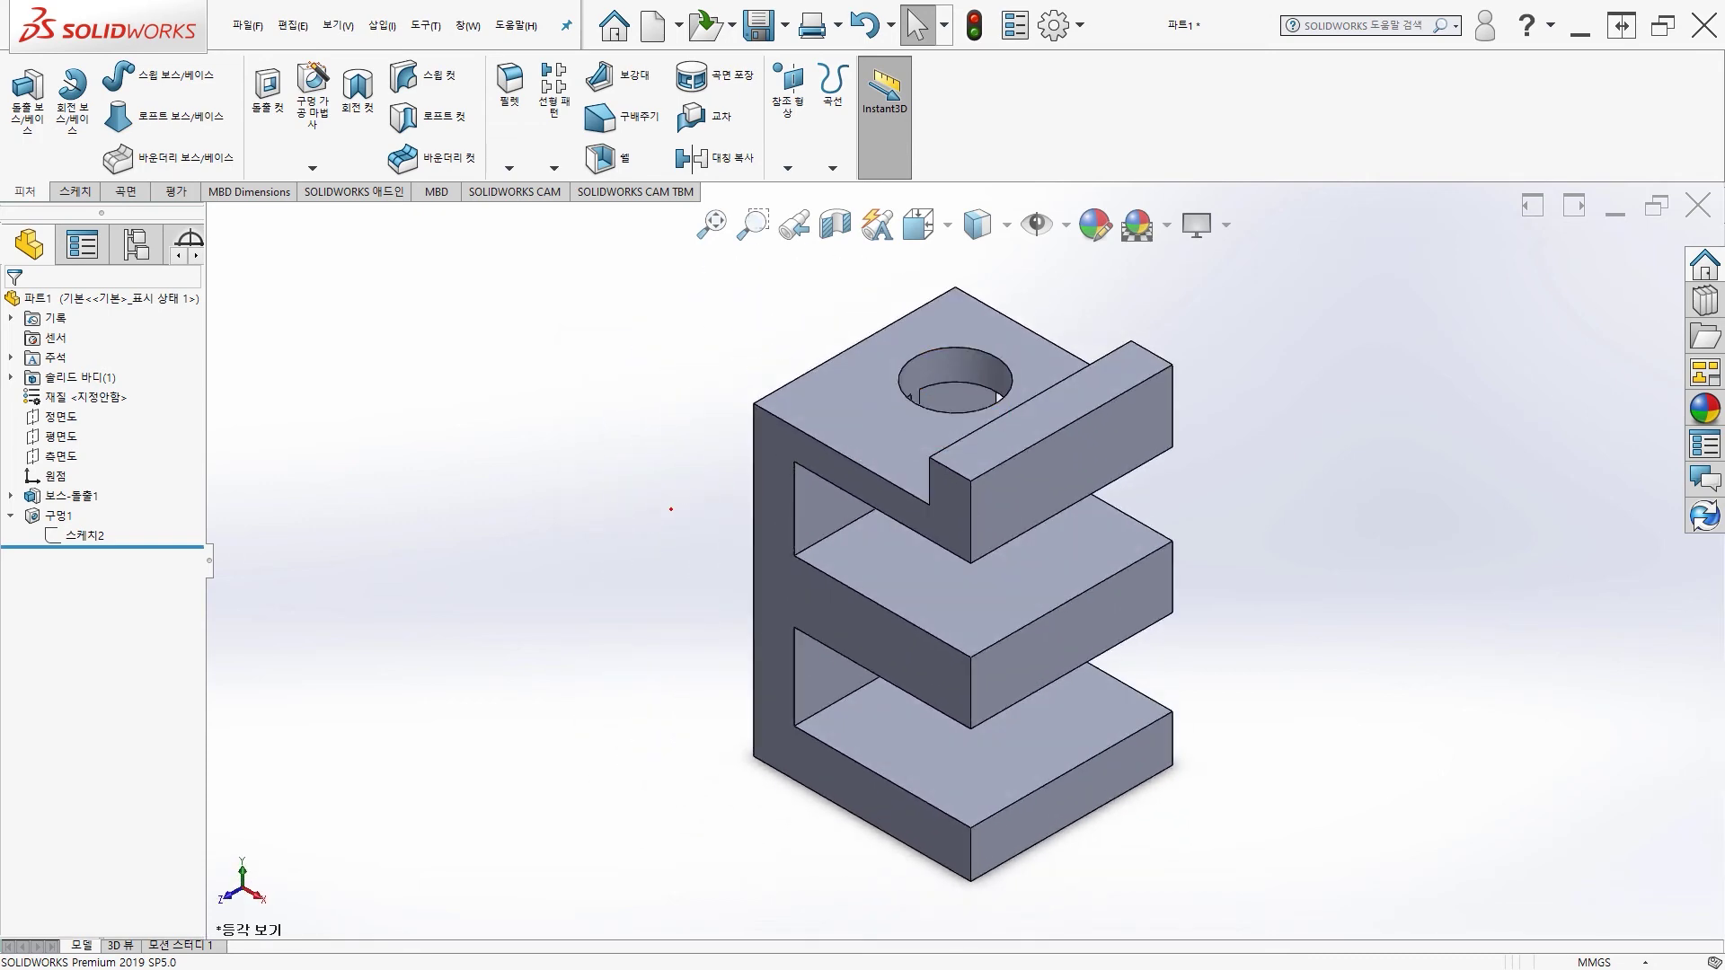
pyautogui.moveTo(671, 510); pyautogui.dragTo(627, 513, button='middle')
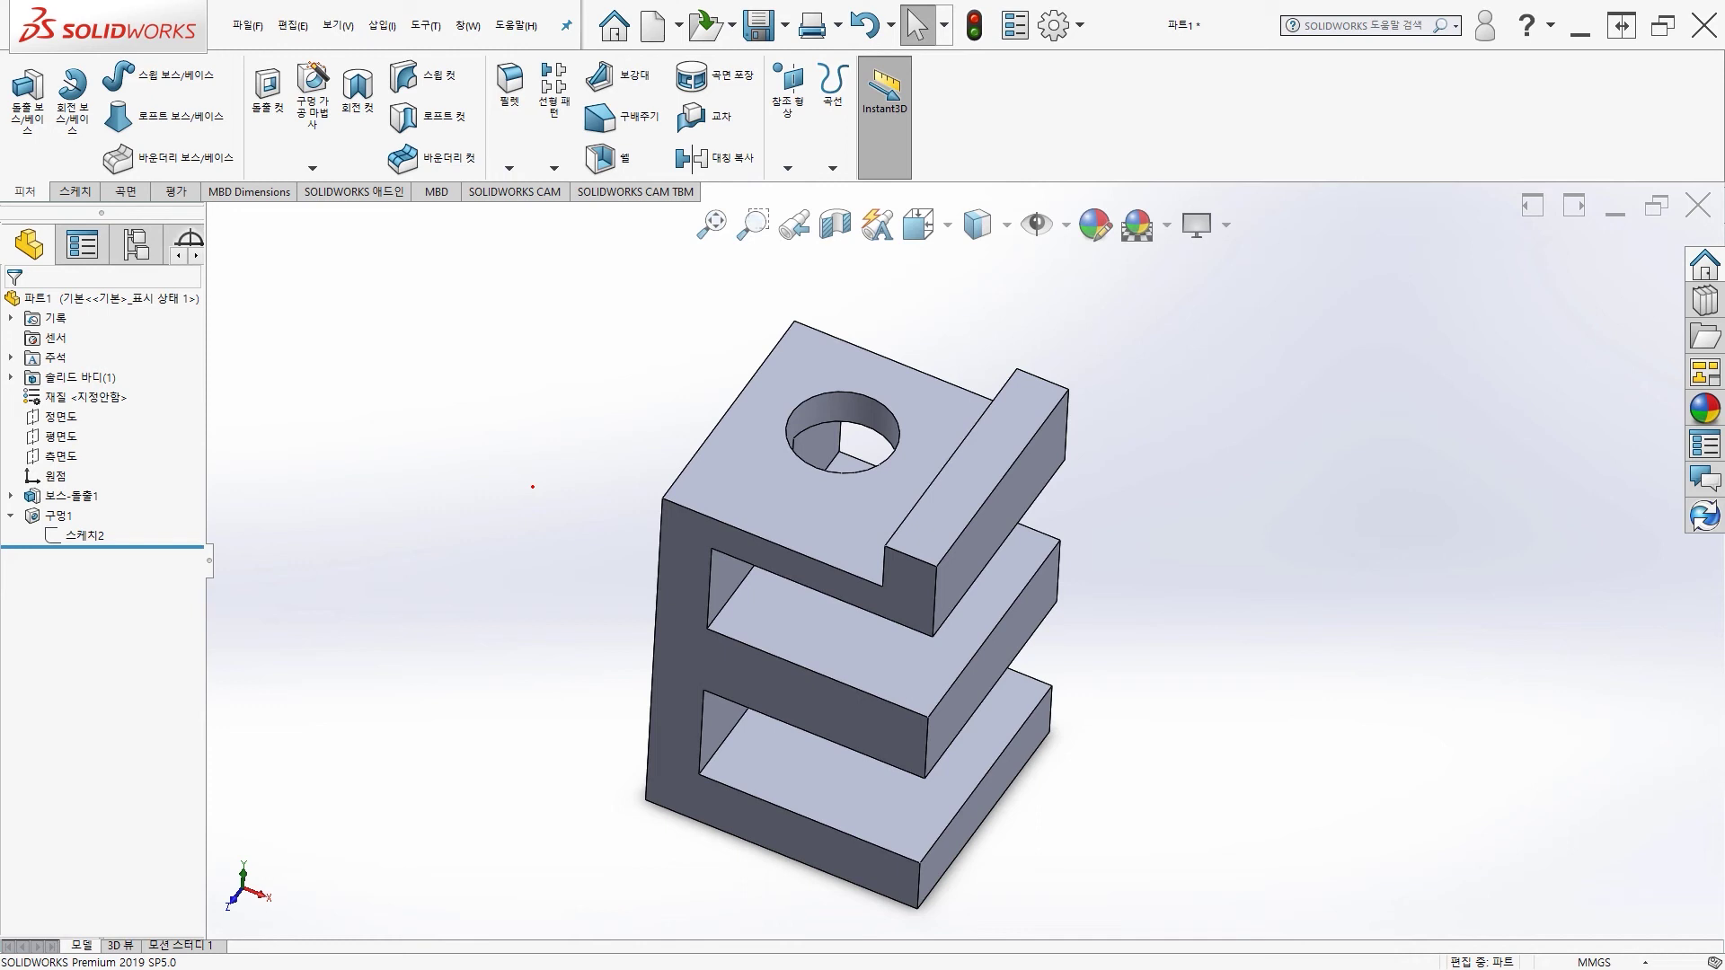
pyautogui.click(58, 514)
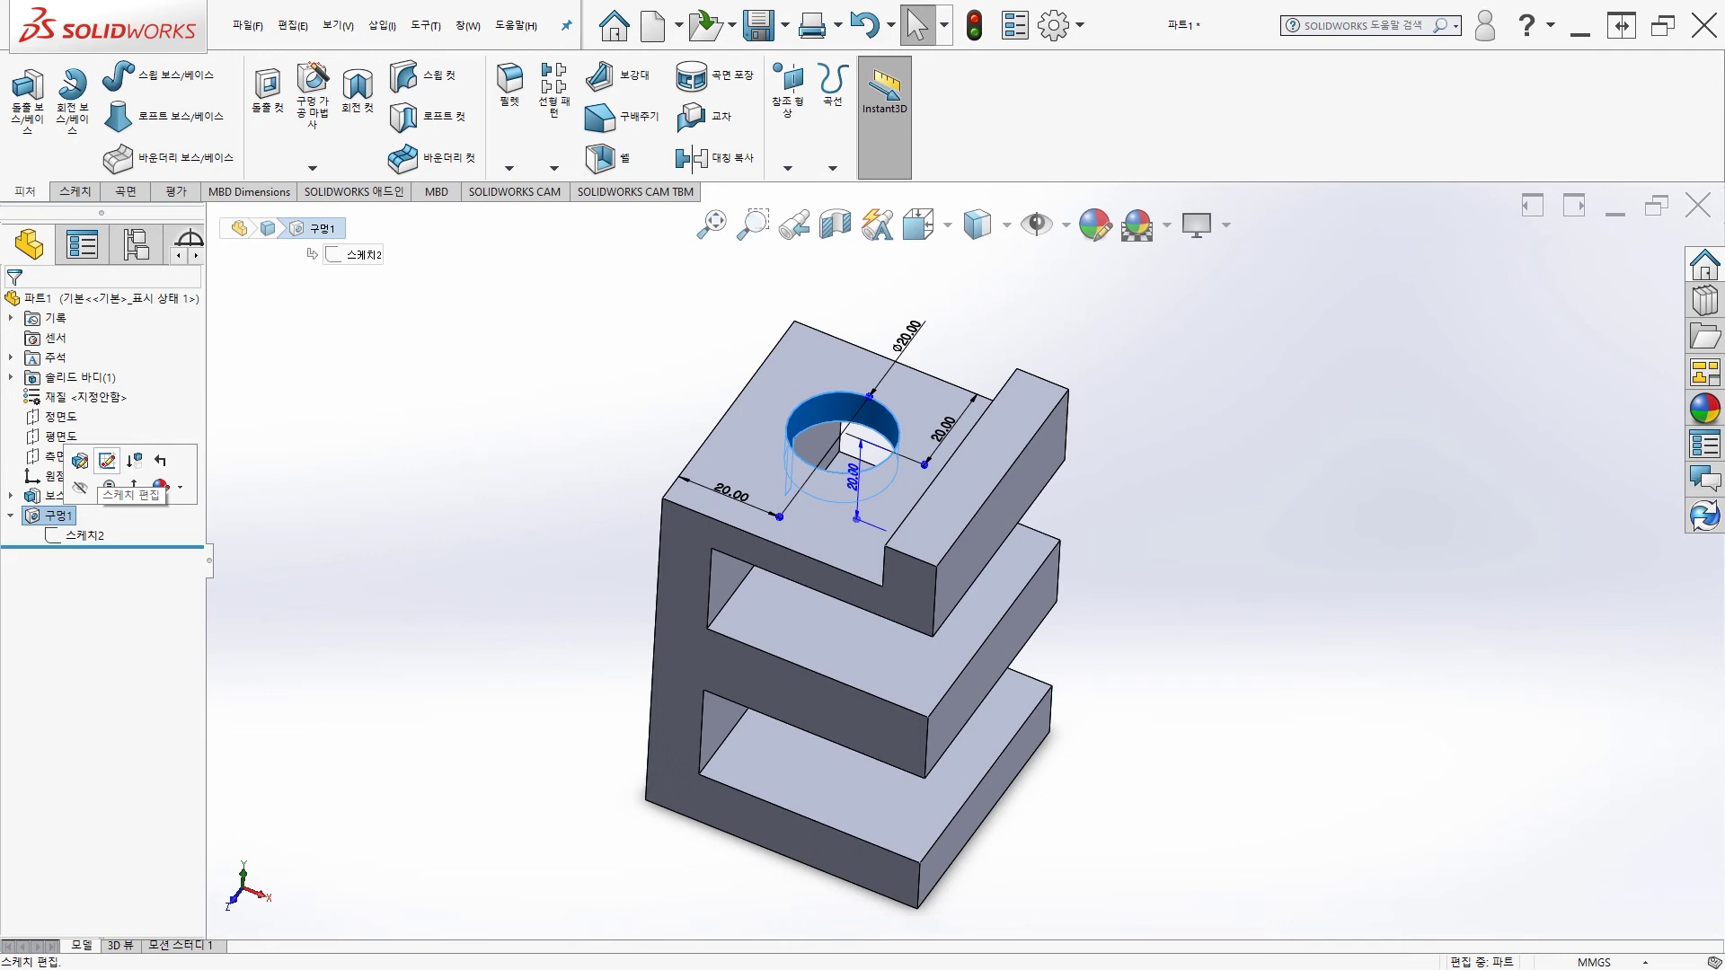
pyautogui.press('Escape')
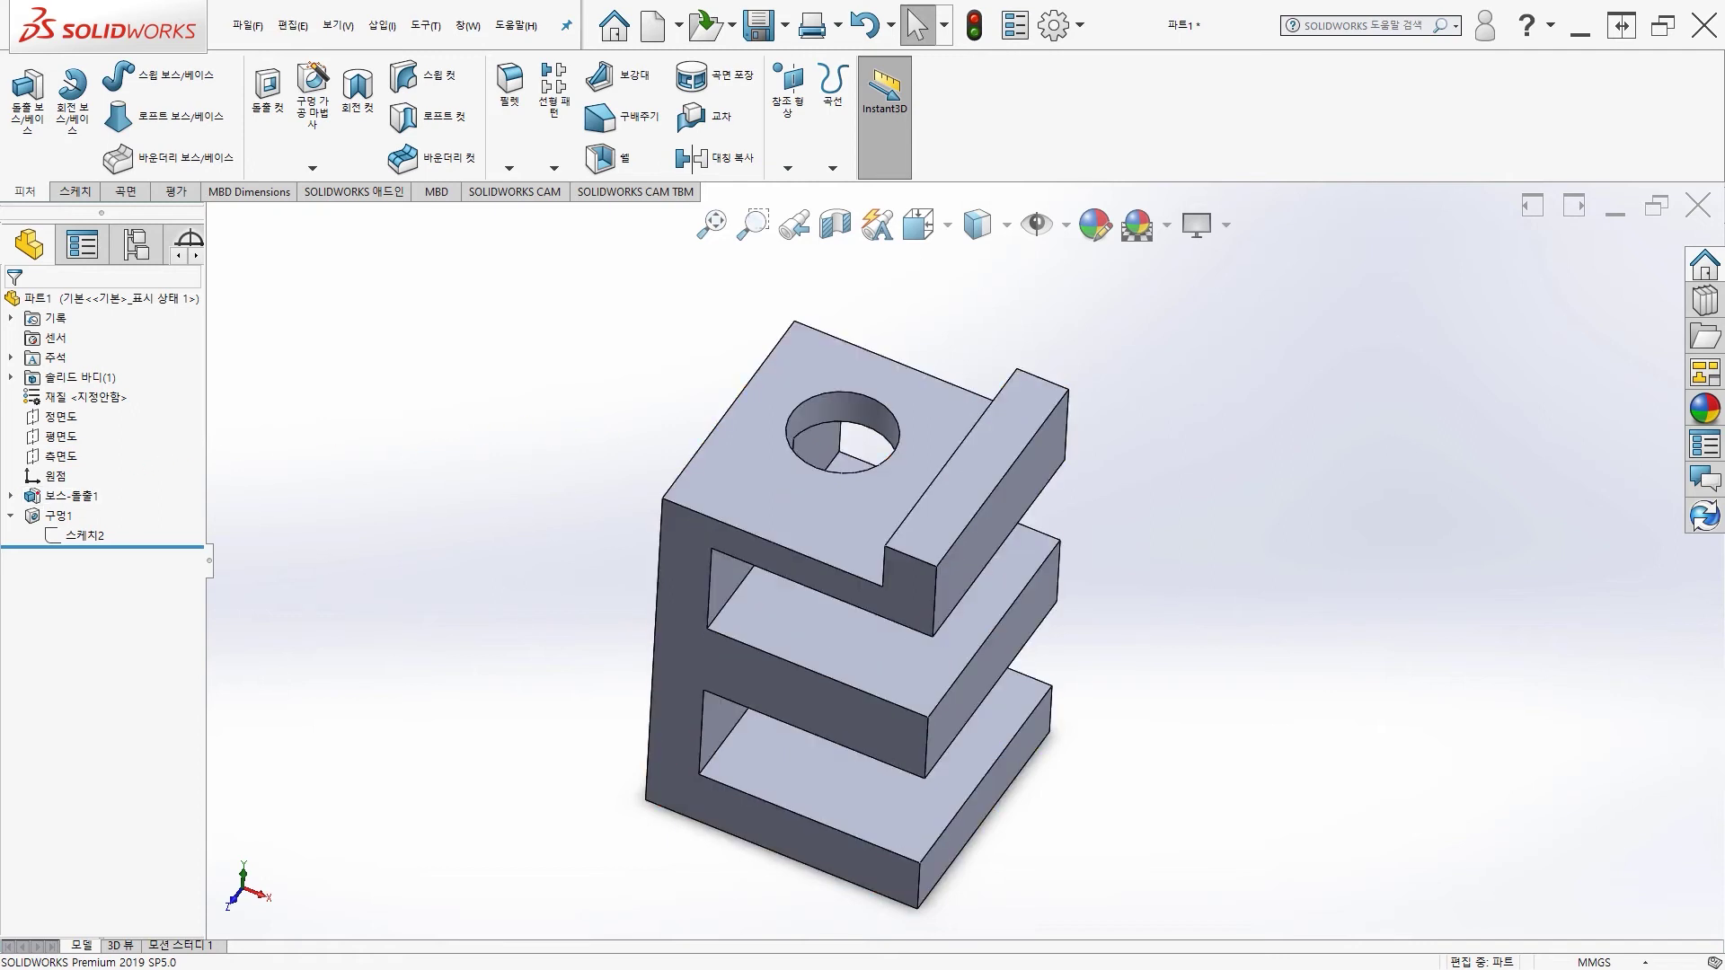
pyautogui.click(58, 515)
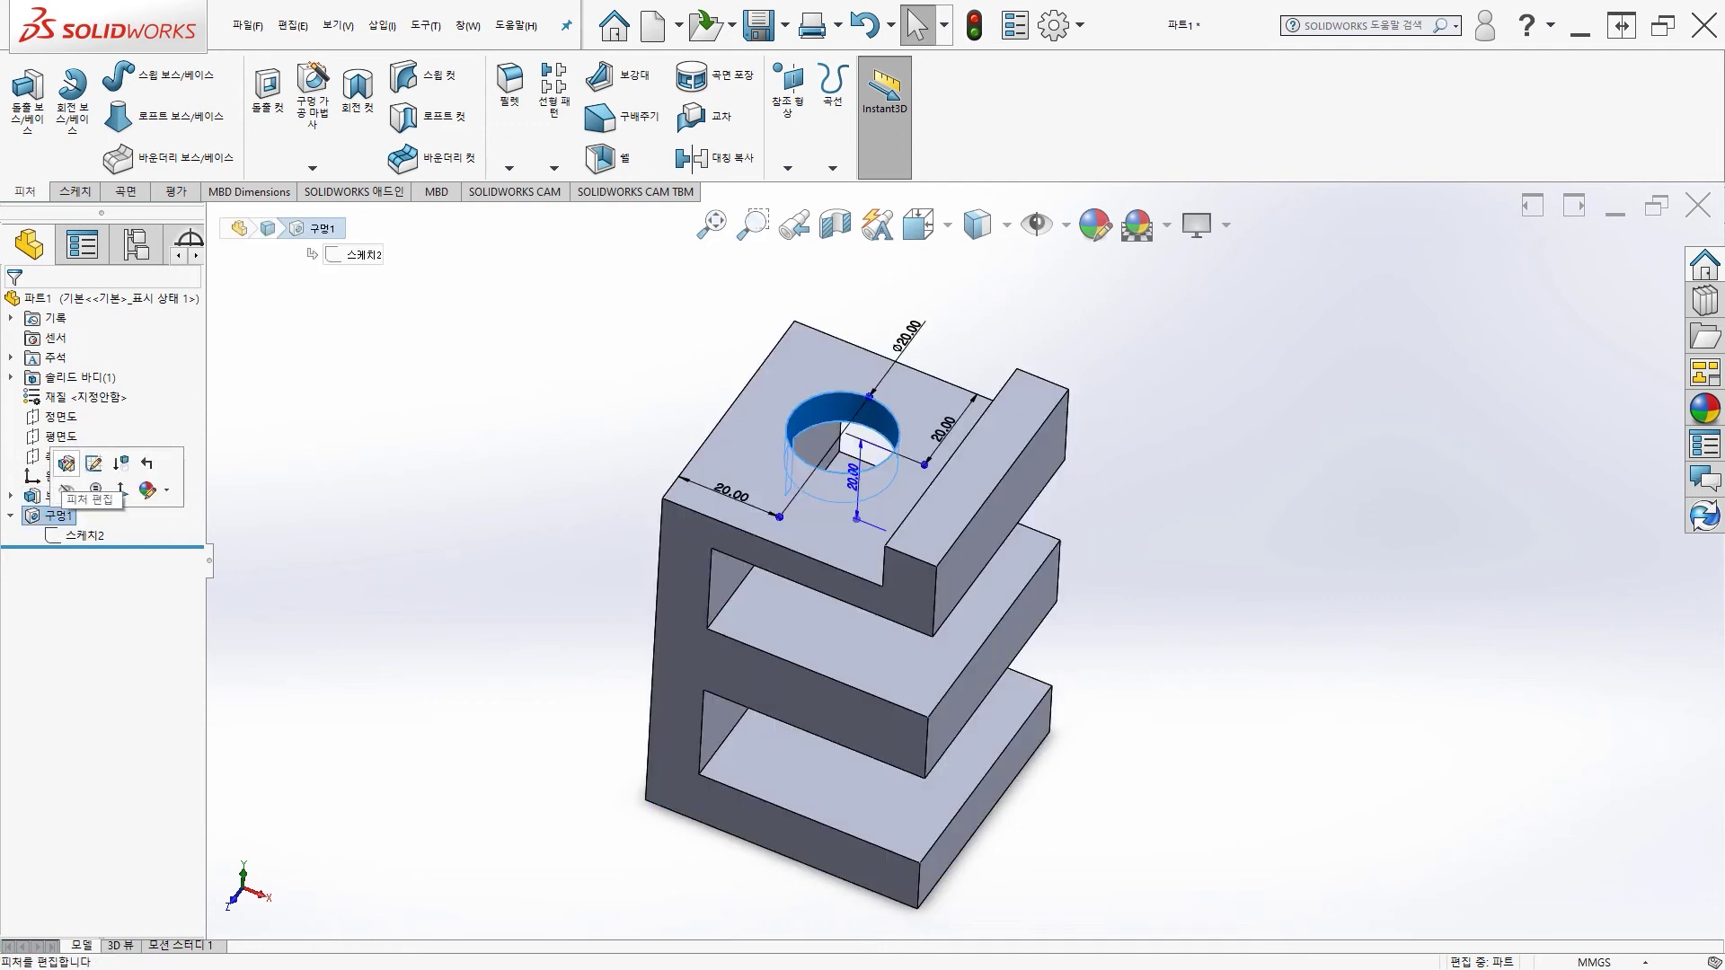
pyautogui.click(93, 464)
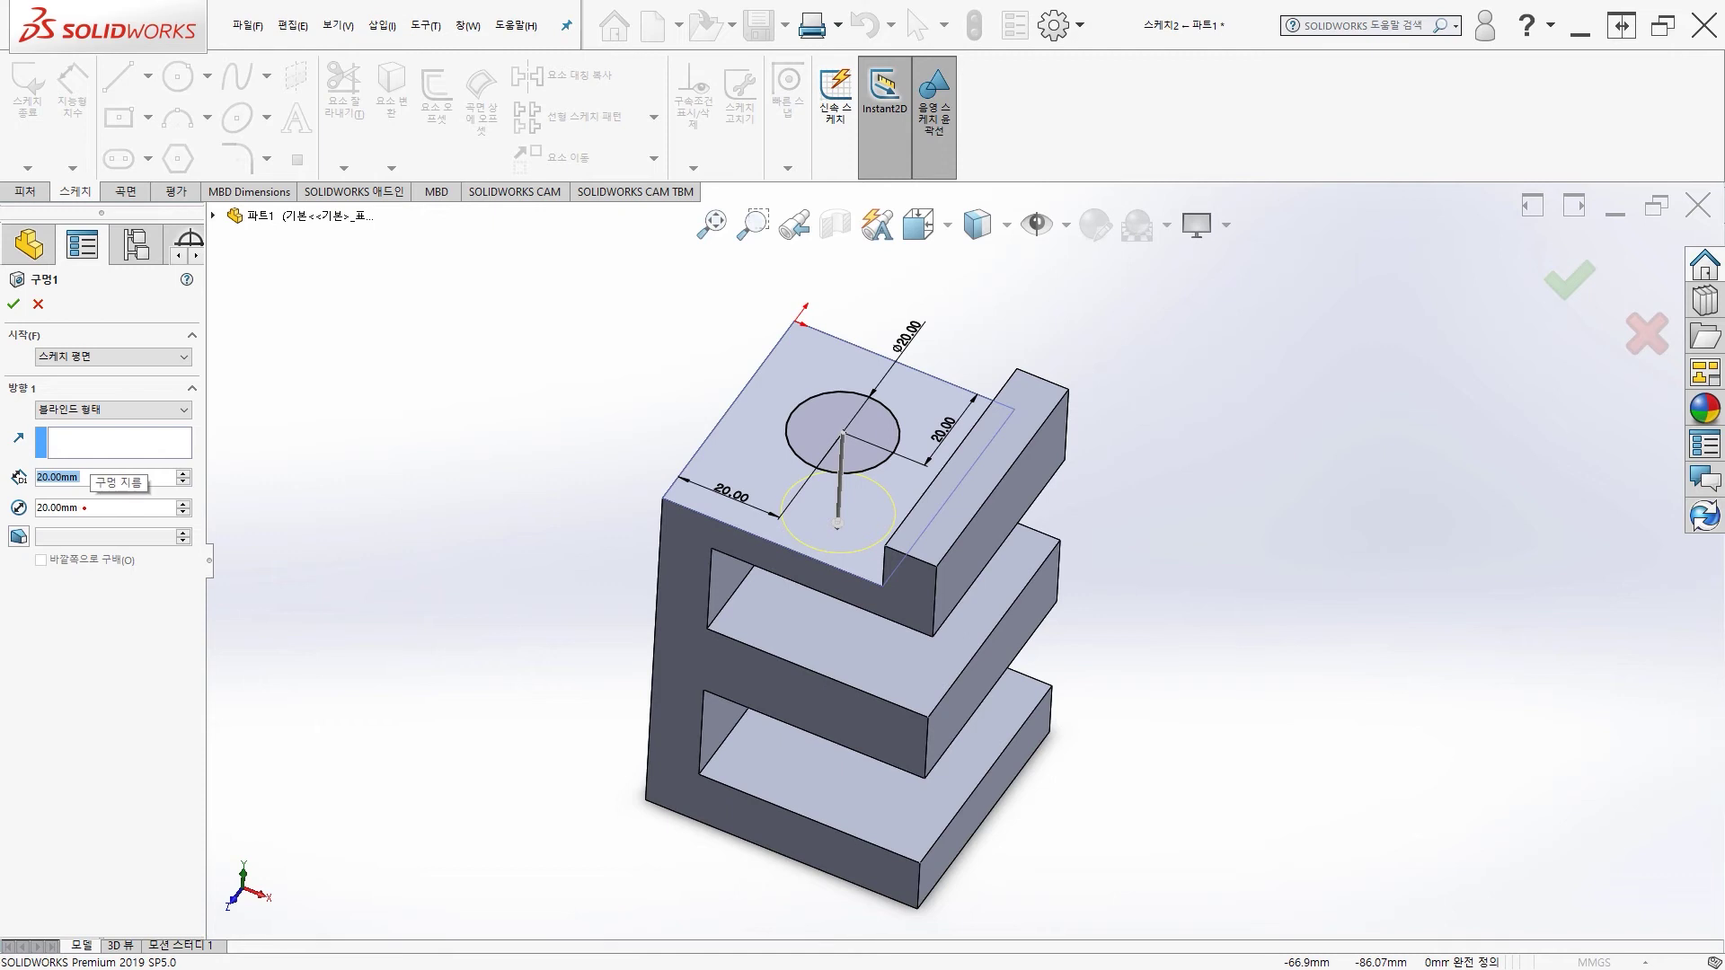
pyautogui.press('Tab')
pyautogui.write('10')
pyautogui.press('Return')
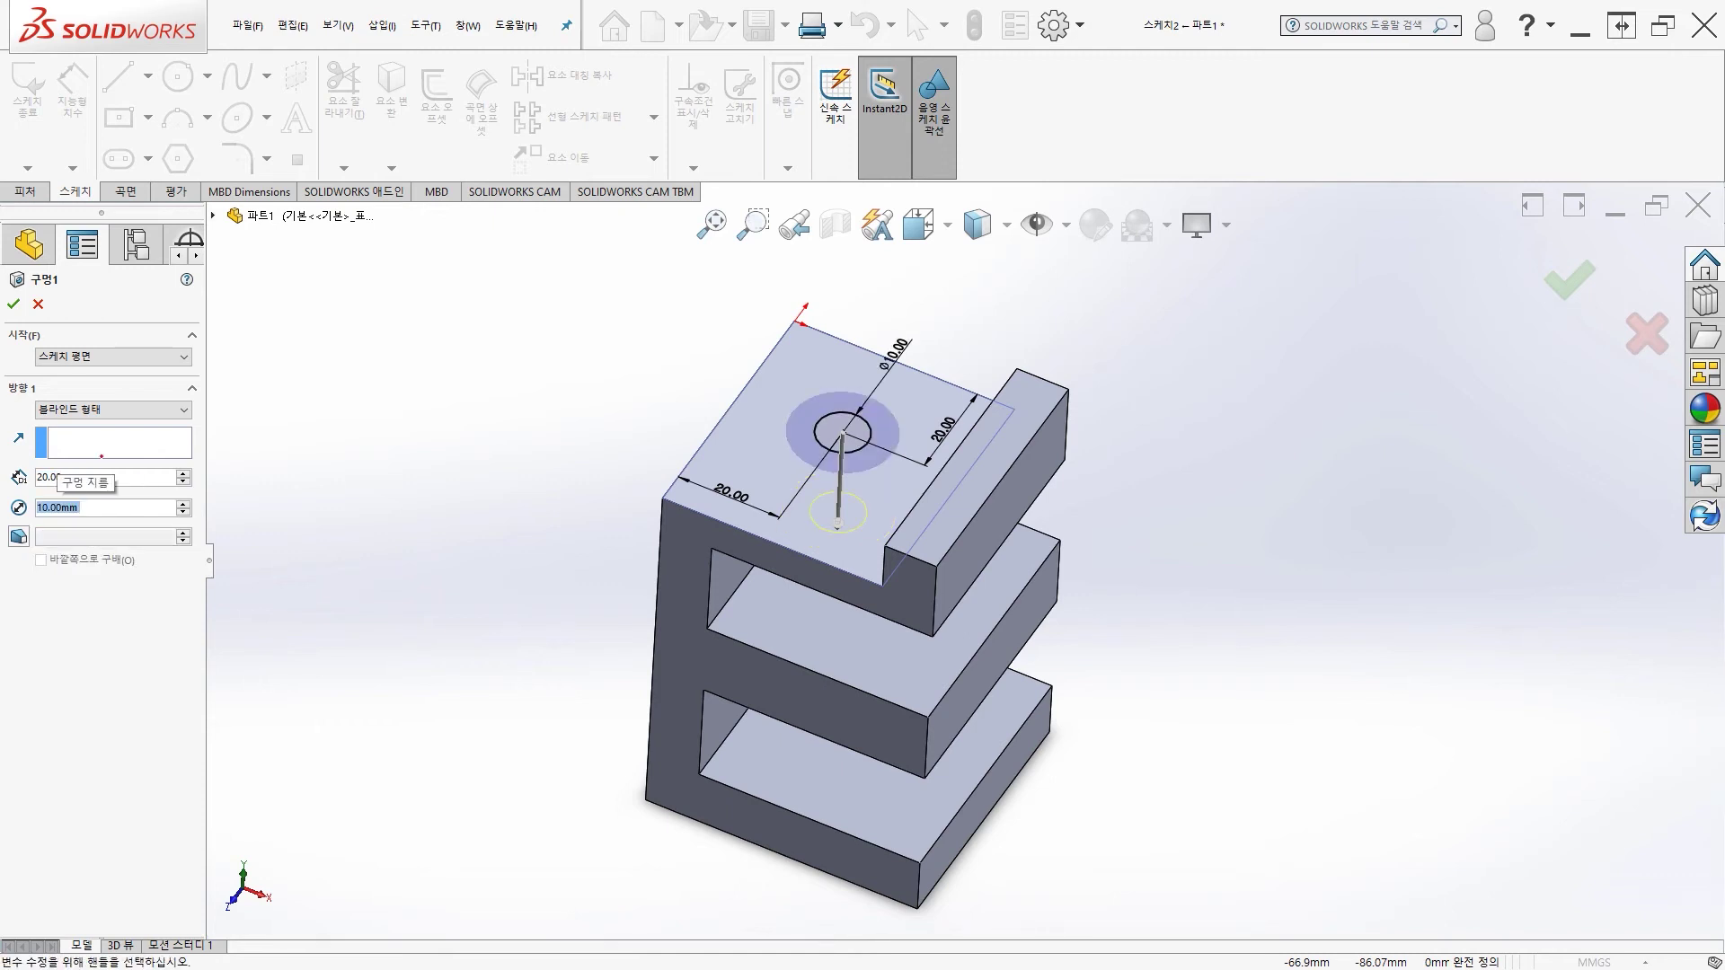
pyautogui.click(13, 304)
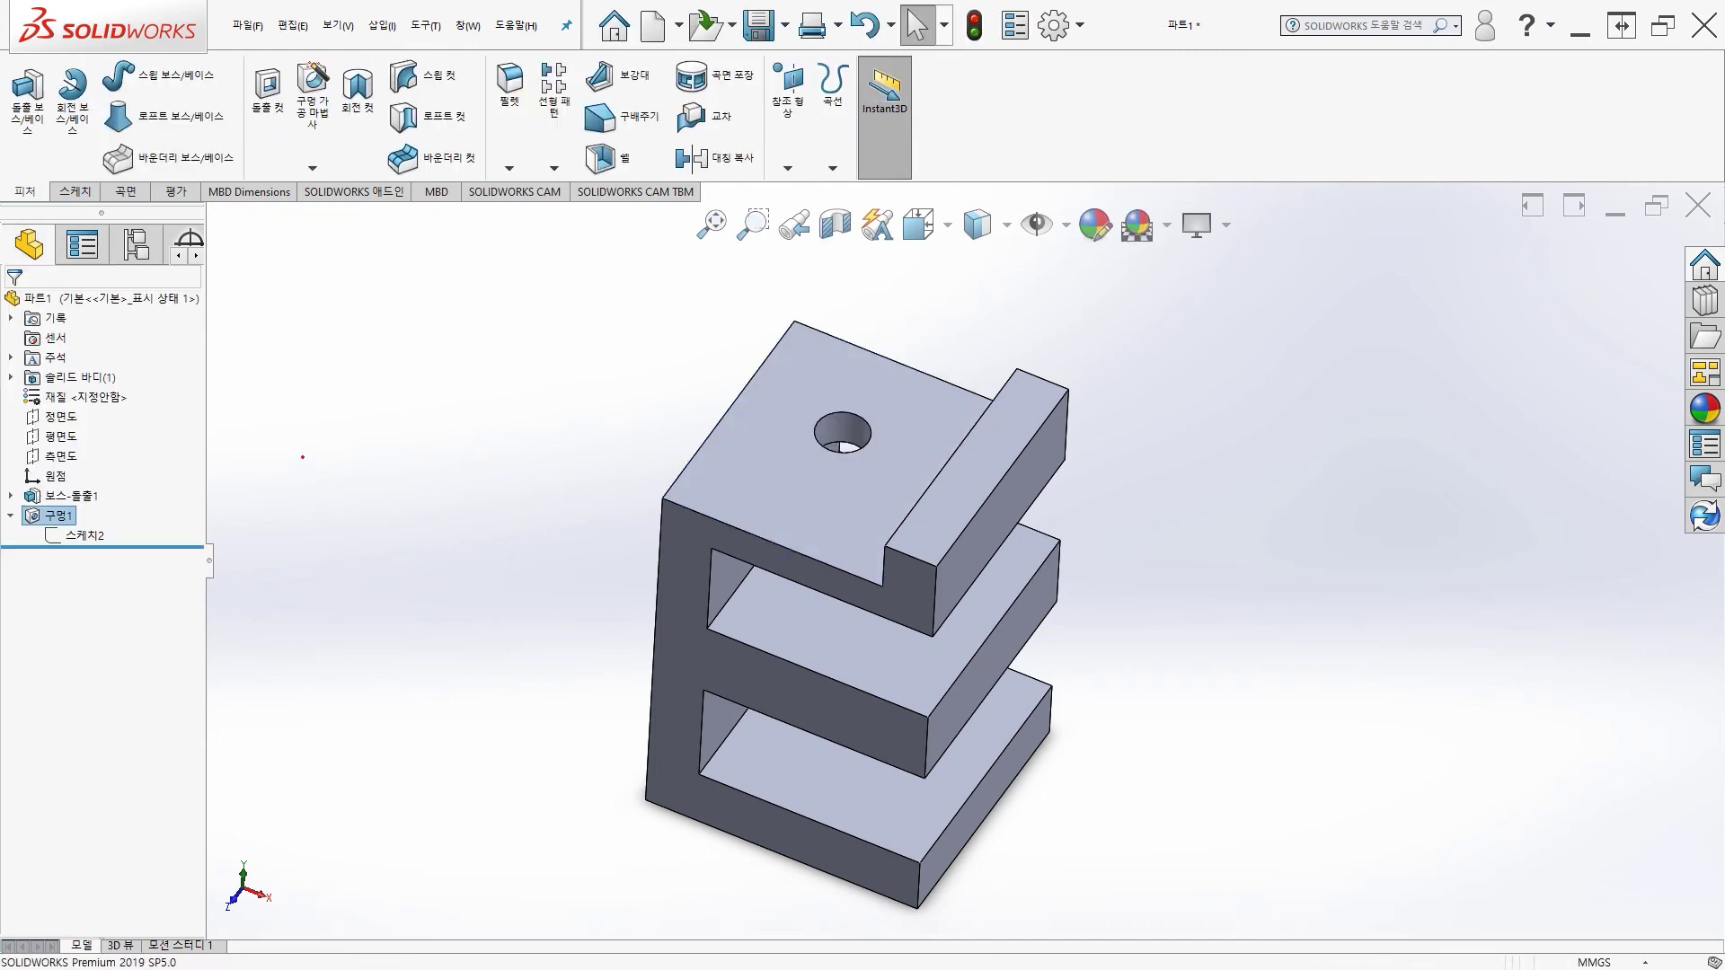
# Edit the hole feature (구멍1) again and set its blind depth to 5 mm.
pyautogui.moveTo(302, 457); pyautogui.dragTo(460, 473, button='middle')
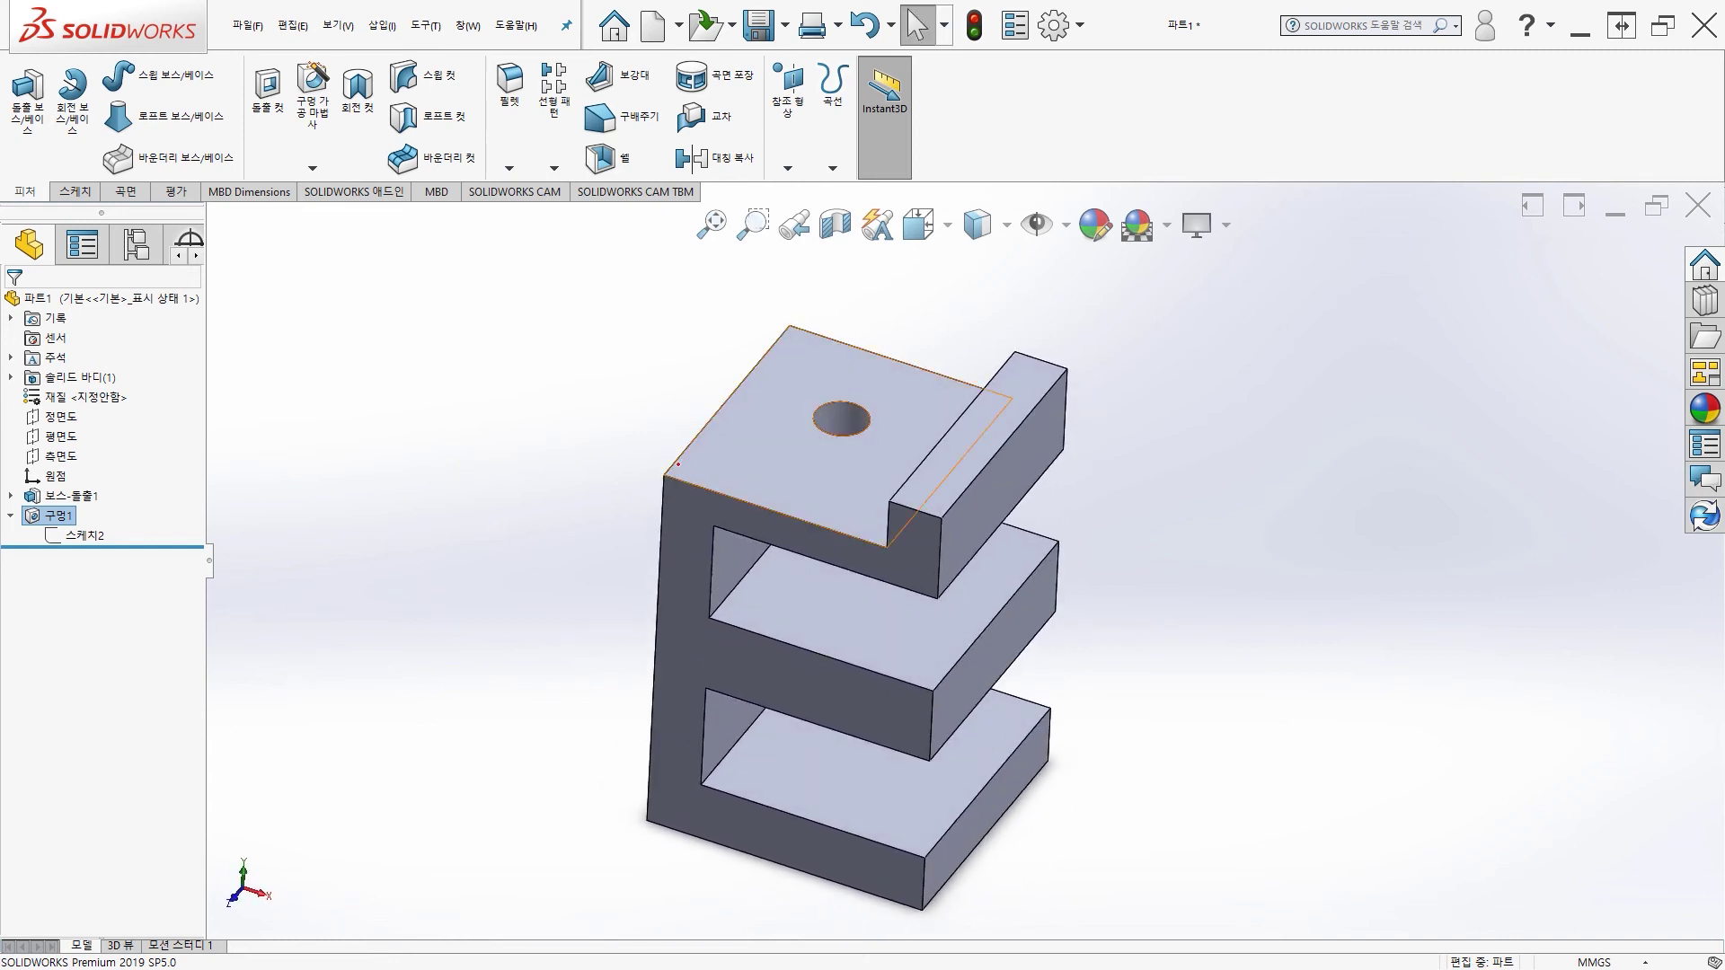
pyautogui.moveTo(545, 706); pyautogui.dragTo(502, 662, button='middle')
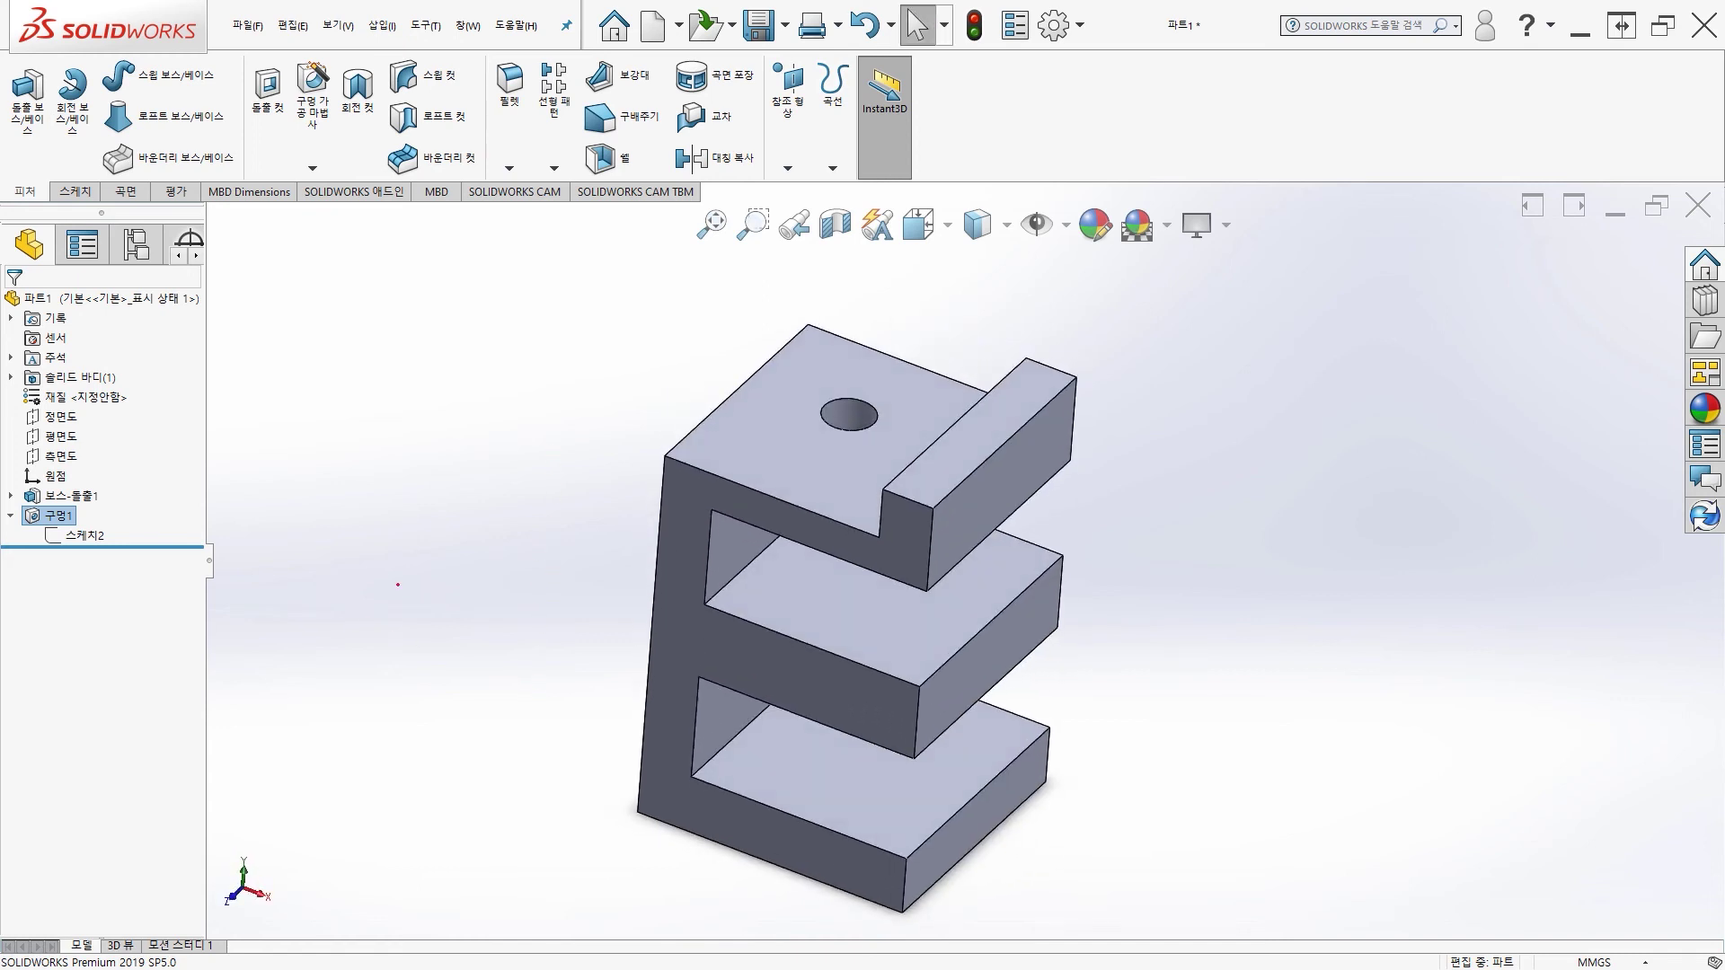
pyautogui.moveTo(419, 560); pyautogui.dragTo(440, 563, button='middle')
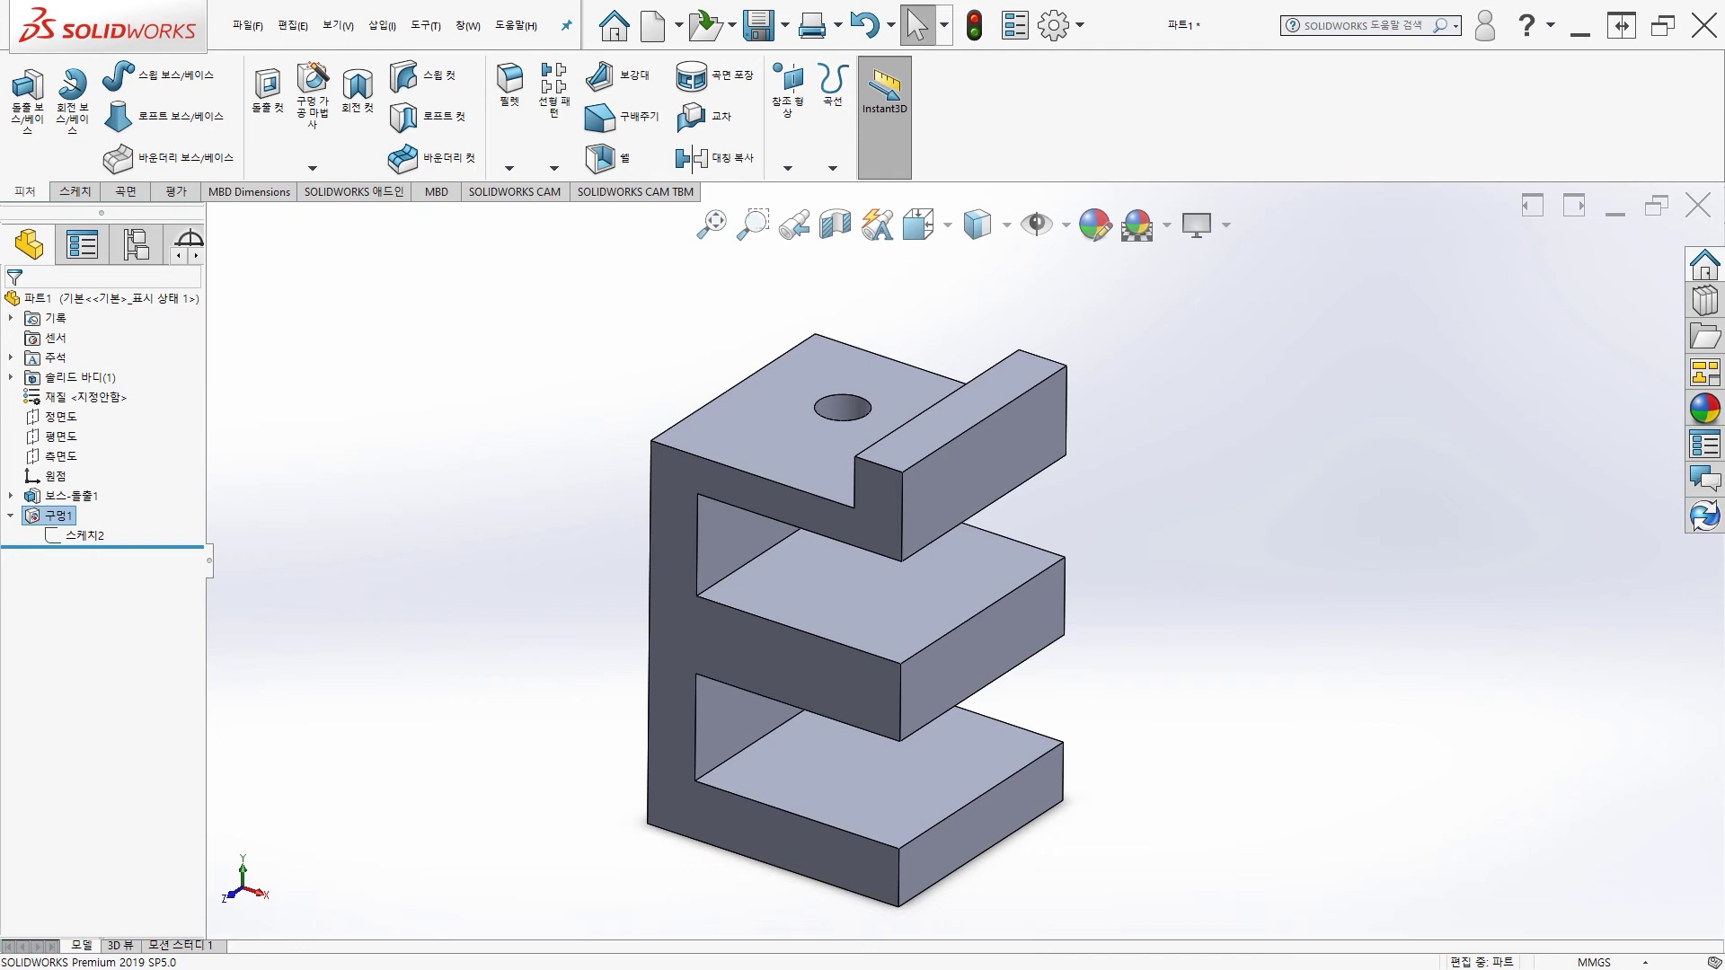
pyautogui.click(55, 515)
pyautogui.click(79, 465)
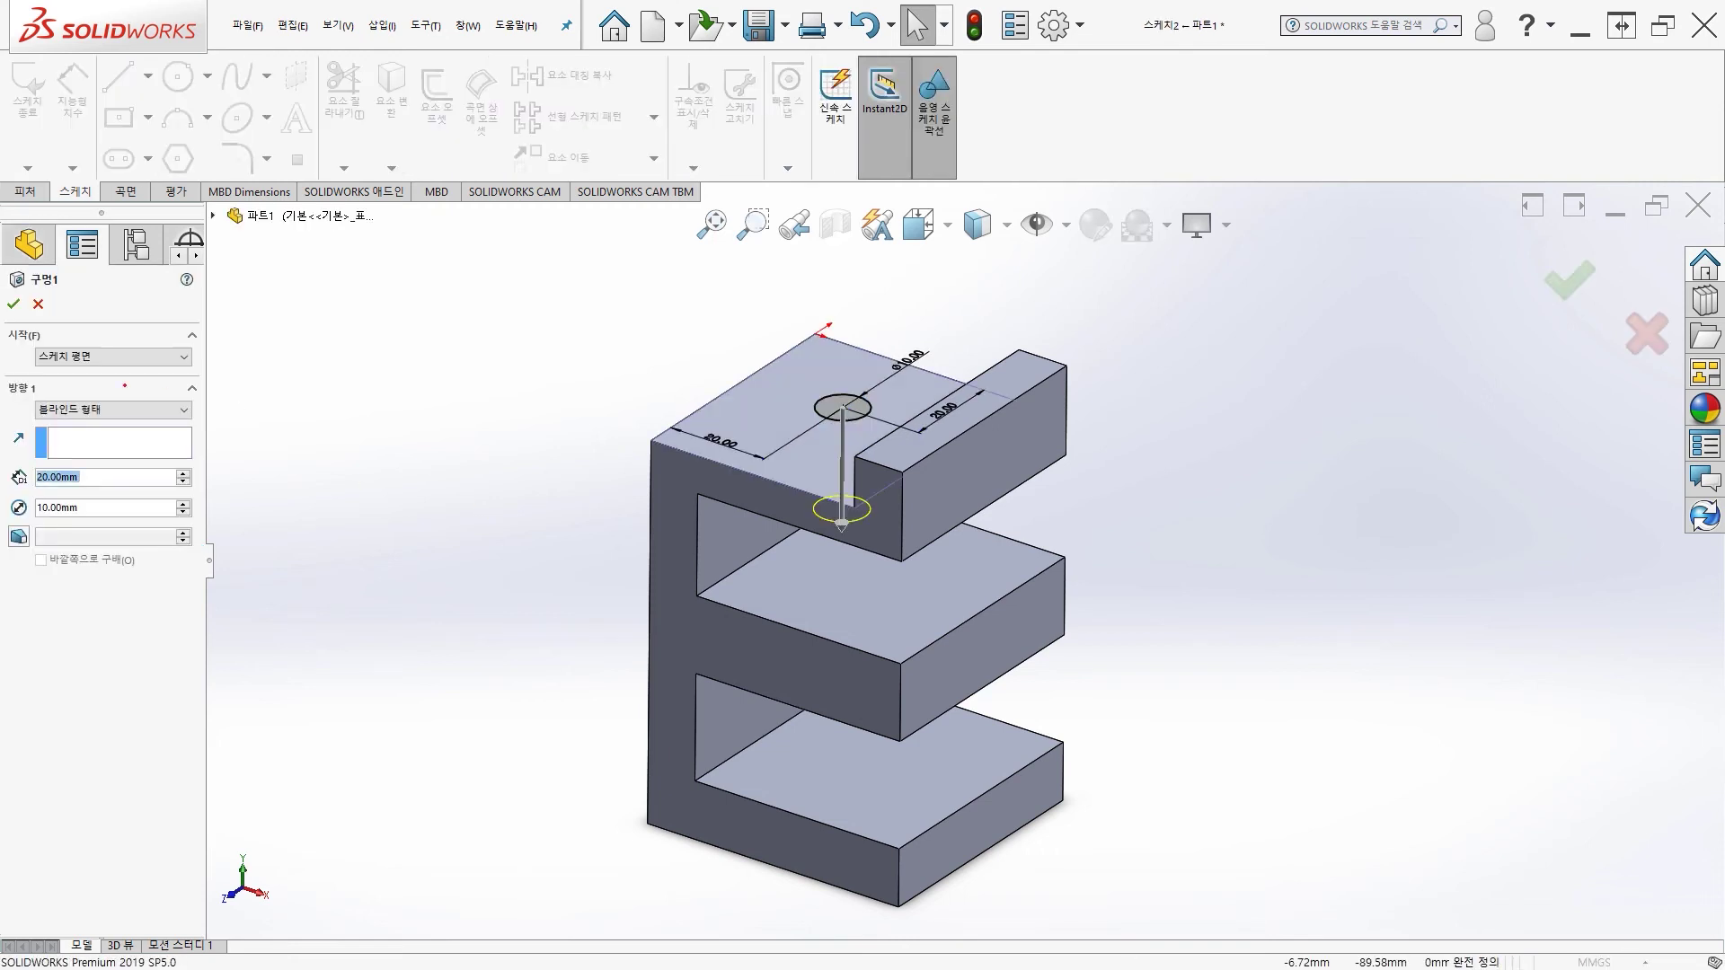
pyautogui.click(78, 477)
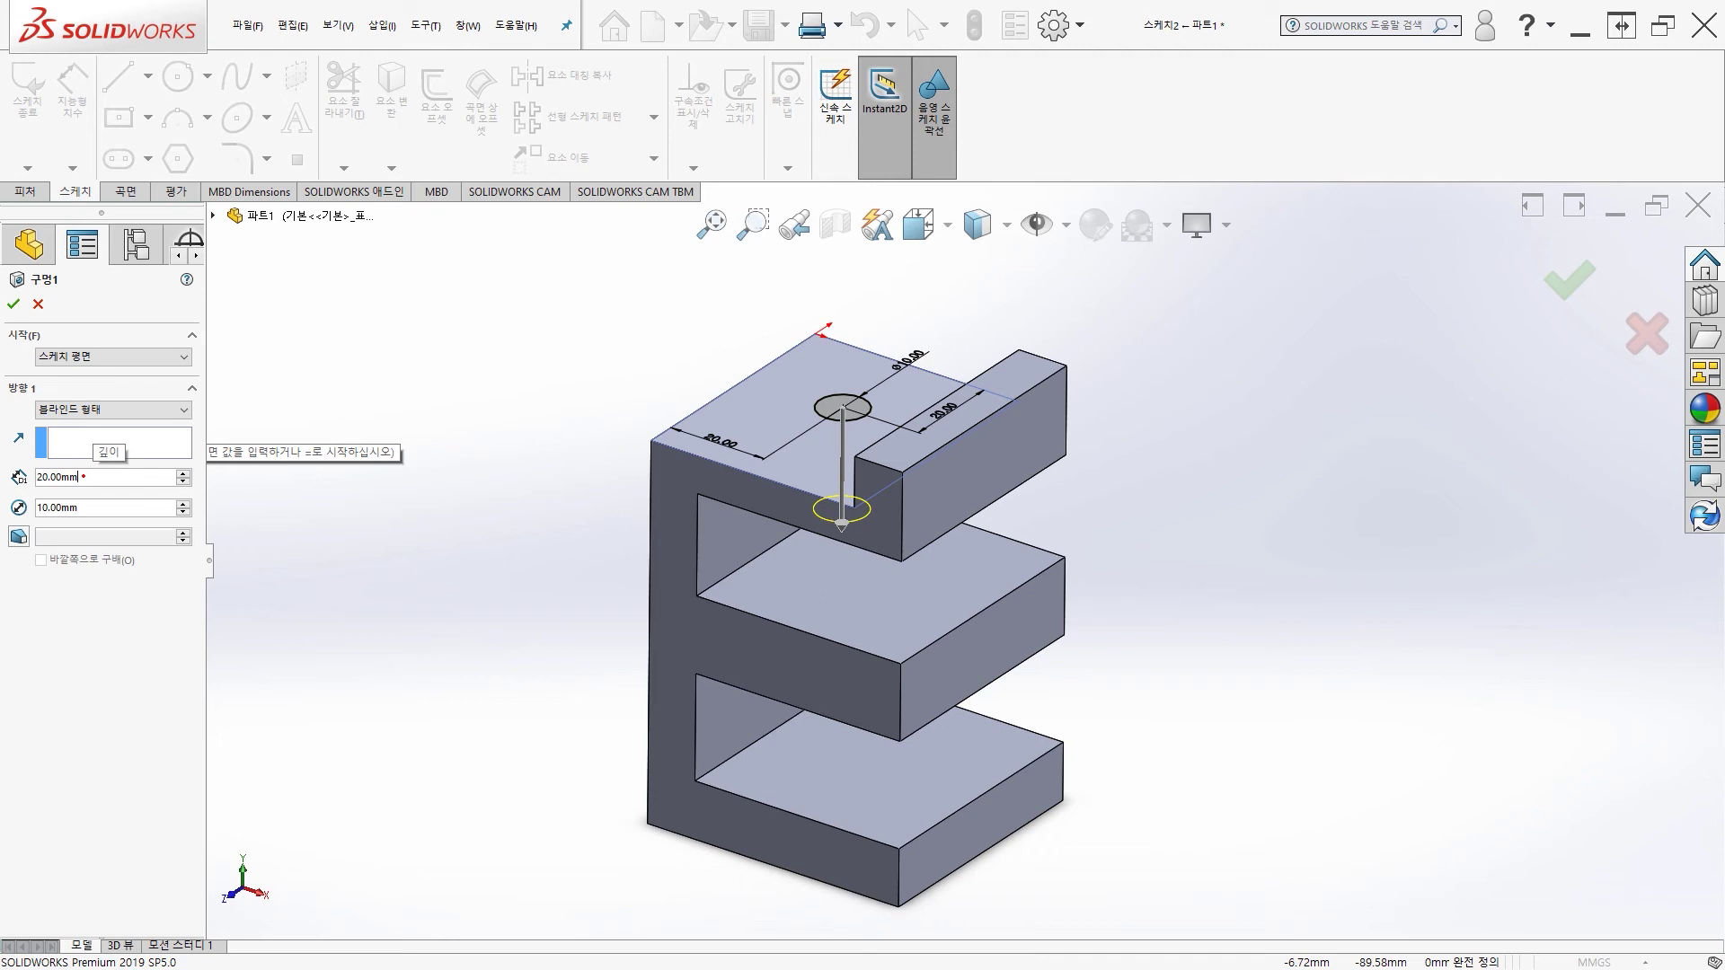
pyautogui.moveTo(90, 477); pyautogui.dragTo(21, 477)
pyautogui.write('5')
pyautogui.press('Return')
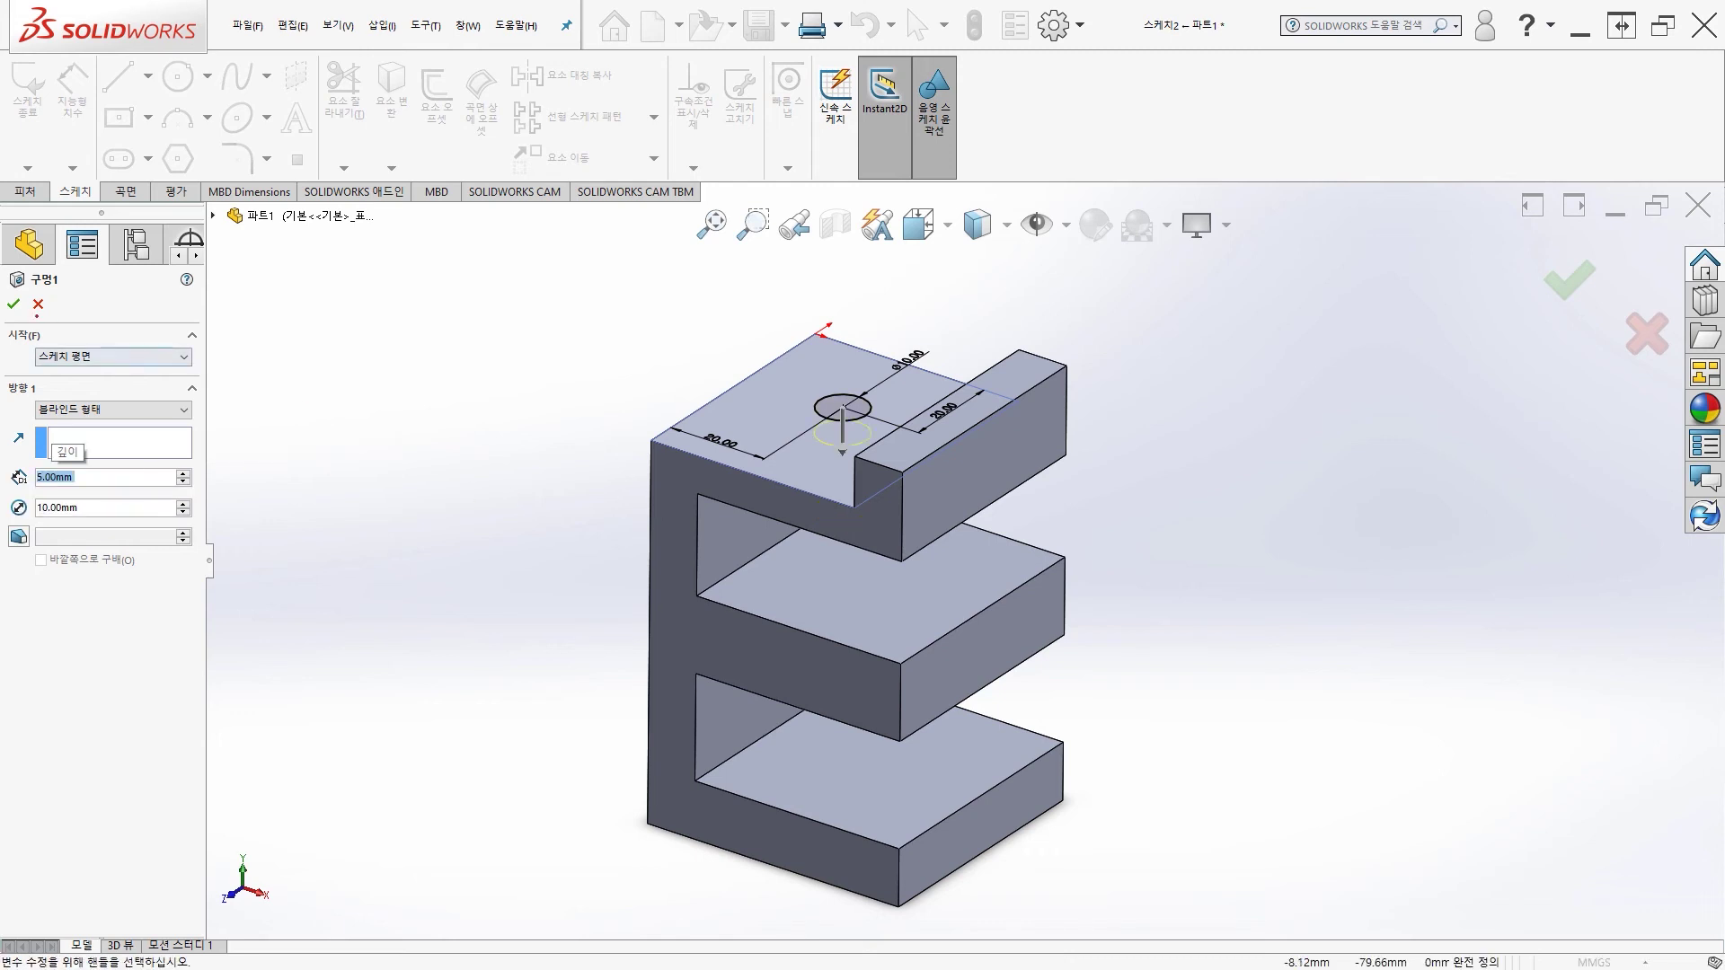
pyautogui.click(13, 303)
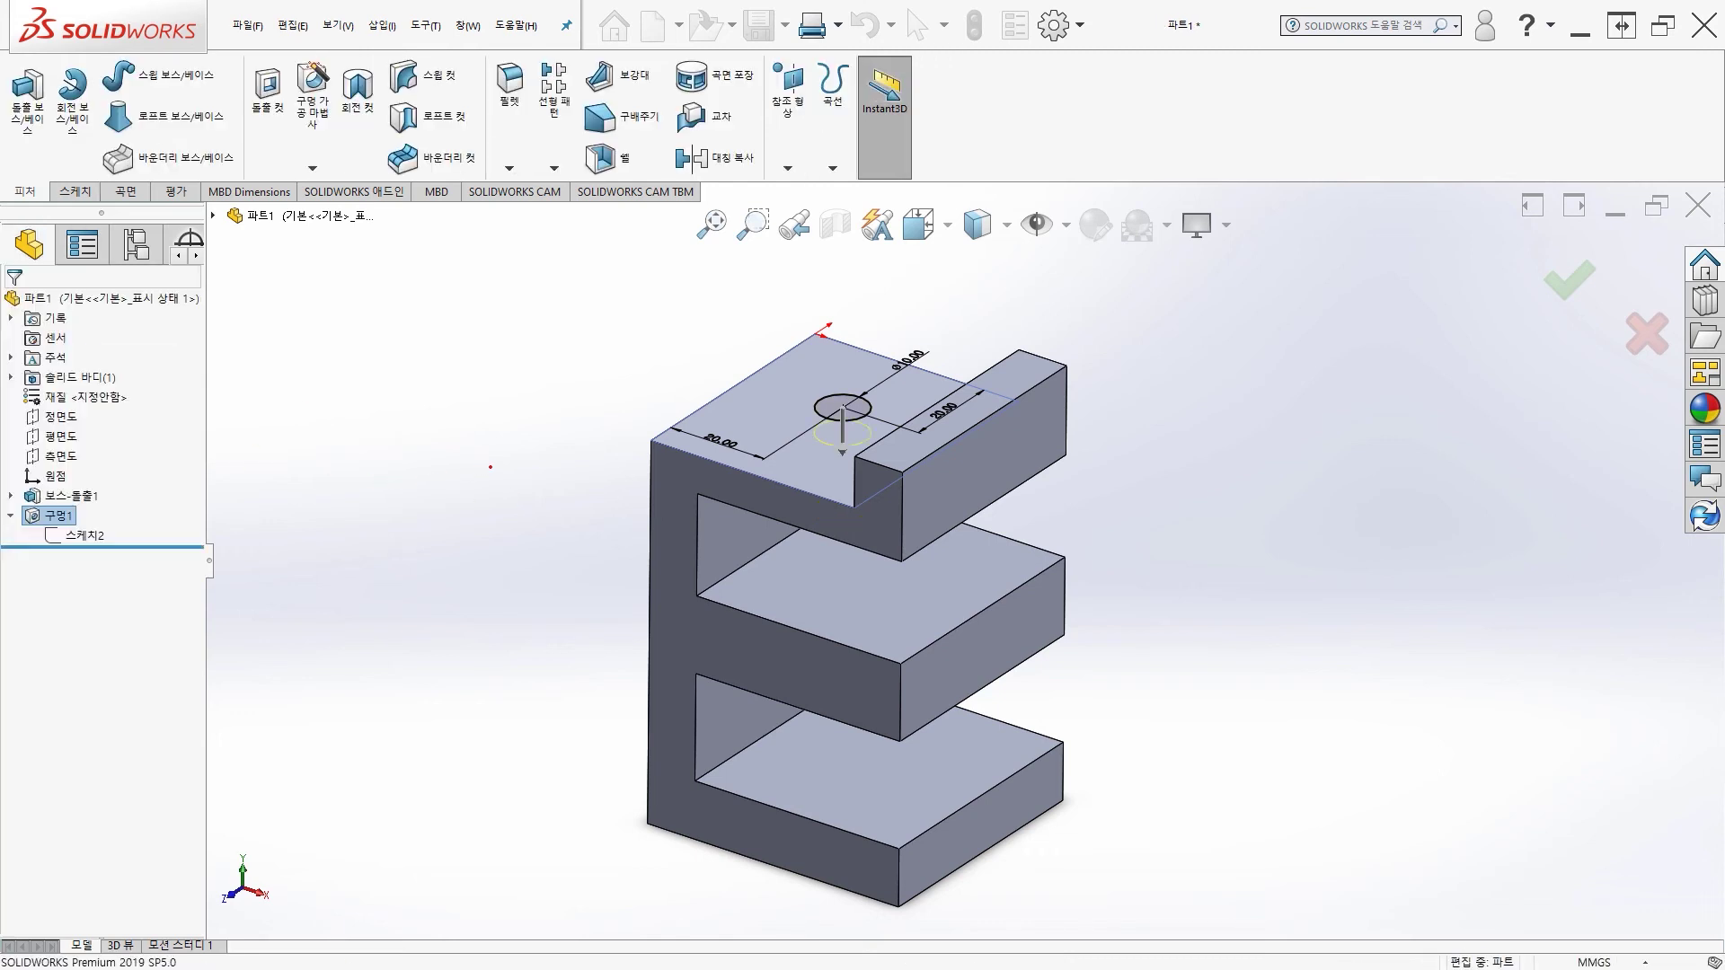
pyautogui.moveTo(490, 467); pyautogui.dragTo(591, 336, button='middle')
pyautogui.moveTo(562, 418); pyautogui.dragTo(462, 642, button='middle')
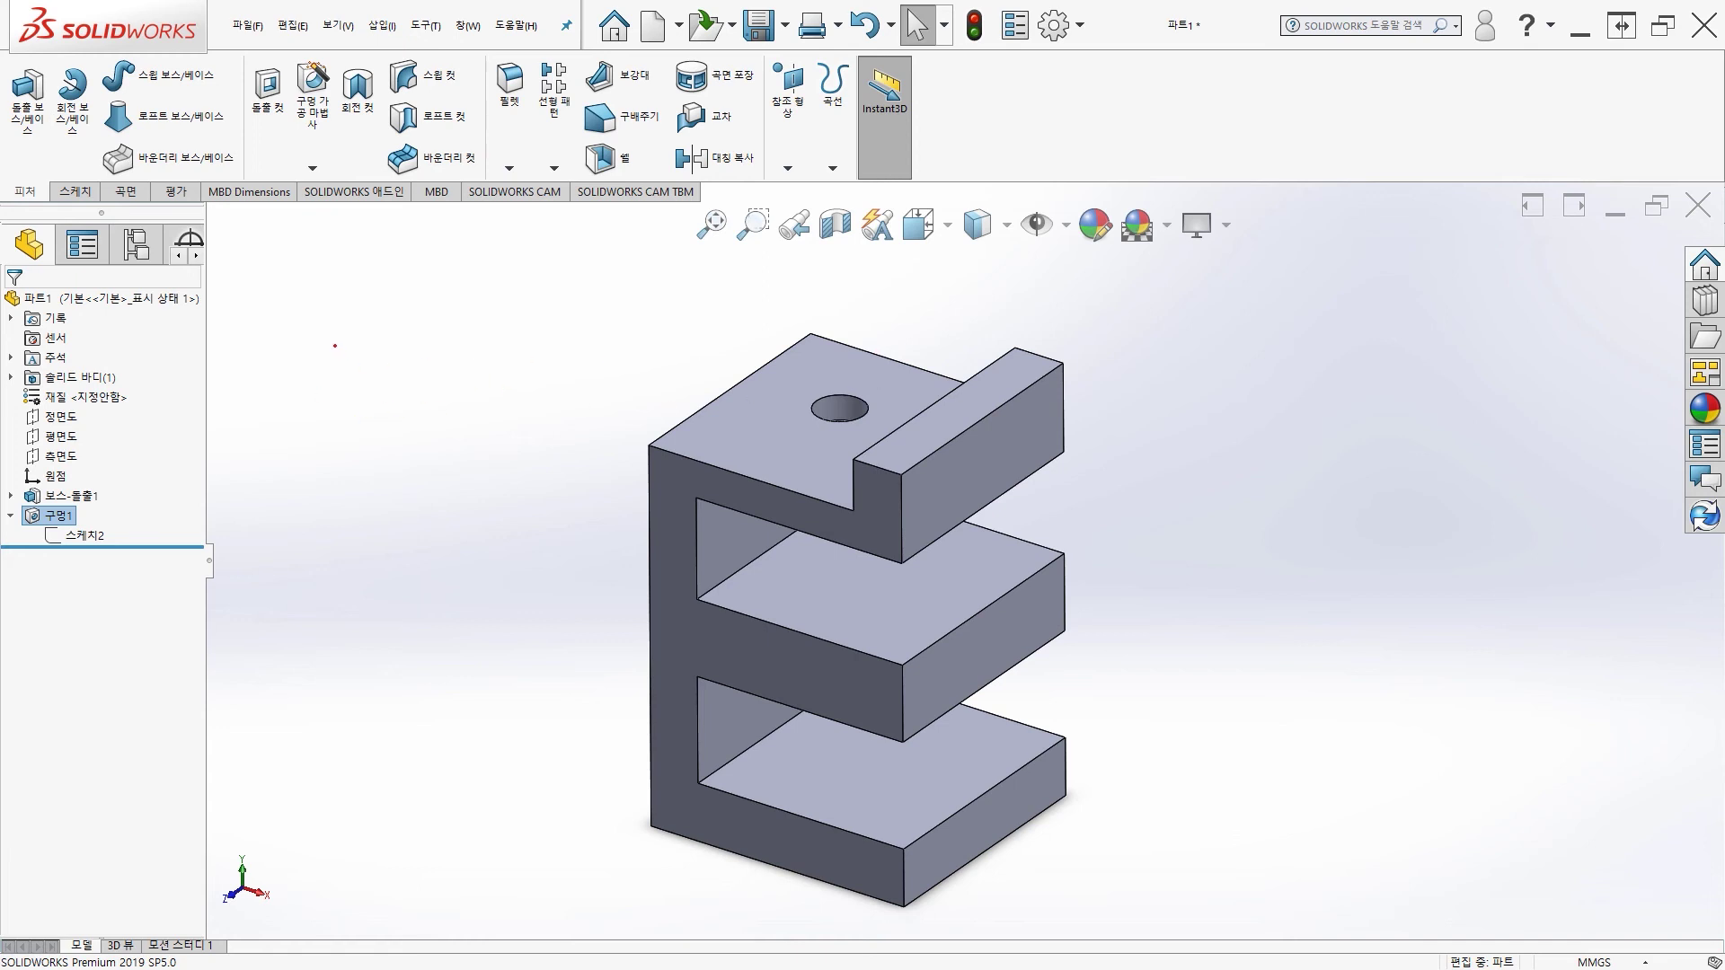
pyautogui.moveTo(279, 327)
pyautogui.mouseDown()
pyautogui.moveTo(299, 325)
pyautogui.moveTo(287, 354)
pyautogui.mouseUp()
pyautogui.moveTo(316, 314)
pyautogui.mouseDown()
pyautogui.moveTo(315, 354)
pyautogui.moveTo(338, 352)
pyautogui.moveTo(331, 334)
pyautogui.moveTo(345, 361)
pyautogui.mouseUp()
pyautogui.moveTo(332, 367)
pyautogui.mouseDown()
pyautogui.moveTo(335, 395)
pyautogui.moveTo(384, 384)
pyautogui.moveTo(342, 363)
pyautogui.moveTo(409, 323)
pyautogui.mouseUp()
pyautogui.moveTo(401, 330)
pyautogui.mouseDown()
pyautogui.moveTo(403, 368)
pyautogui.moveTo(439, 352)
pyautogui.mouseUp()
pyautogui.moveTo(454, 315)
pyautogui.mouseDown()
pyautogui.moveTo(455, 363)
pyautogui.moveTo(475, 369)
pyautogui.mouseUp()
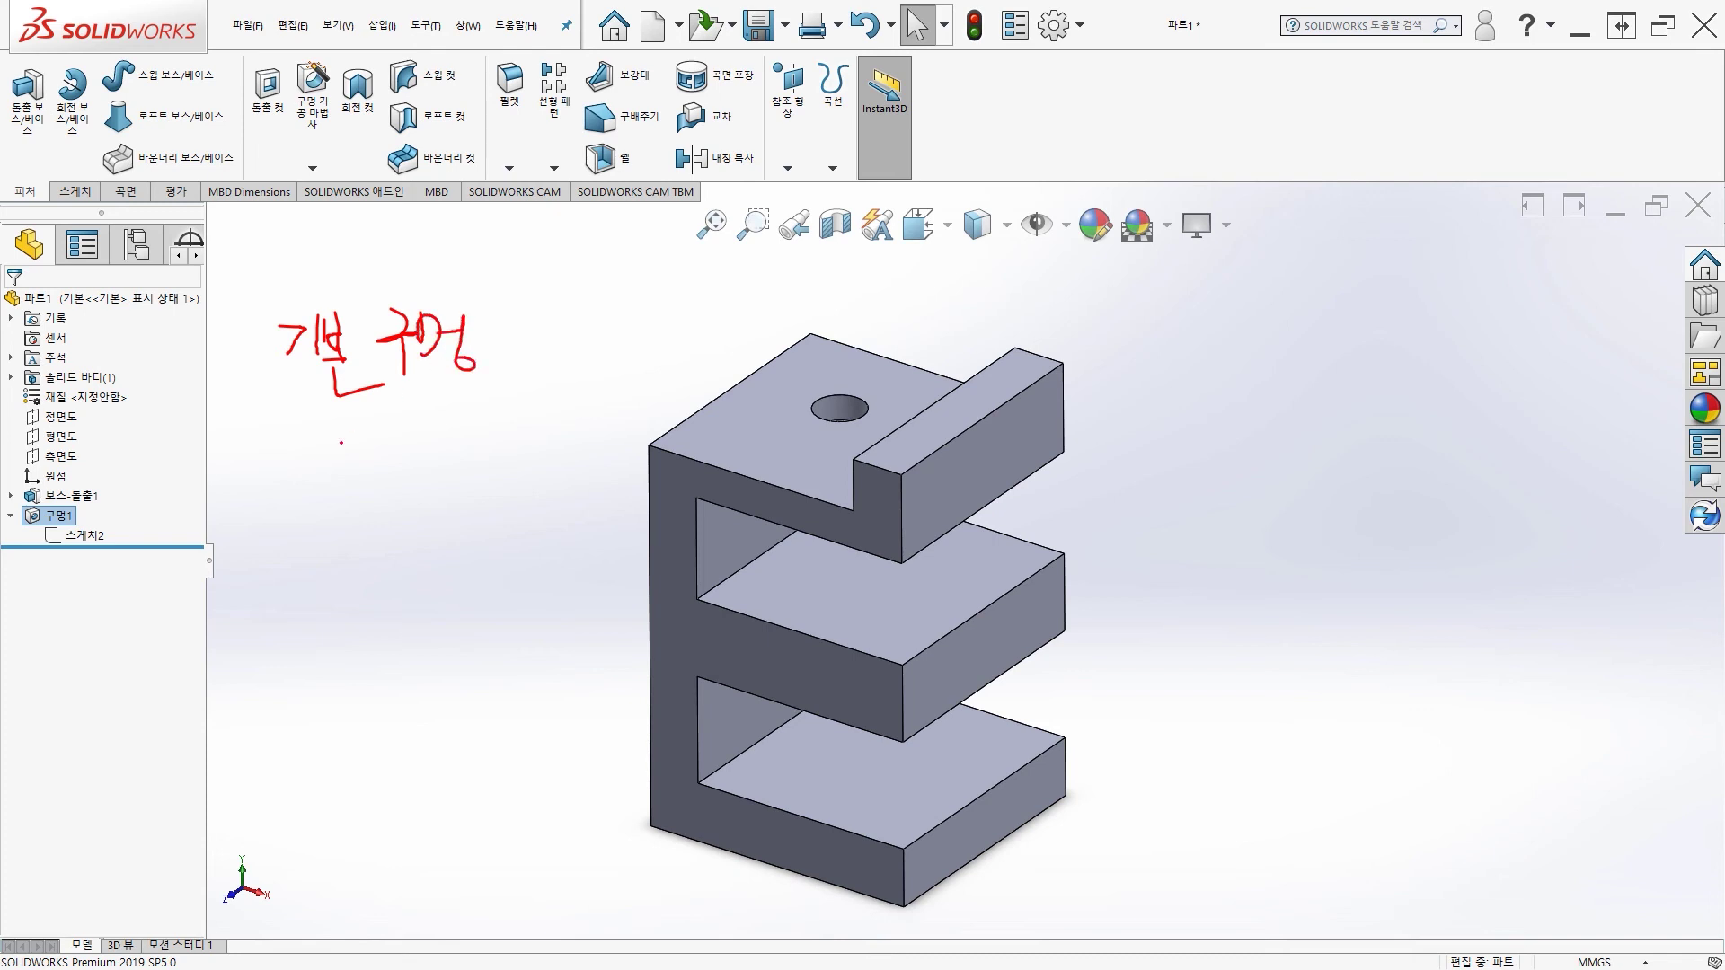
pyautogui.moveTo(253, 455); pyautogui.dragTo(252, 550)
pyautogui.moveTo(352, 449)
pyautogui.mouseDown()
pyautogui.moveTo(355, 476)
pyautogui.moveTo(388, 474)
pyautogui.mouseUp()
pyautogui.moveTo(355, 476); pyautogui.dragTo(386, 476)
pyautogui.moveTo(368, 477); pyautogui.dragTo(391, 494)
pyautogui.moveTo(412, 457)
pyautogui.mouseDown()
pyautogui.moveTo(431, 490)
pyautogui.moveTo(454, 463)
pyautogui.mouseUp()
pyautogui.moveTo(430, 472); pyautogui.dragTo(450, 472)
pyautogui.moveTo(441, 479)
pyautogui.mouseDown()
pyautogui.moveTo(435, 506)
pyautogui.moveTo(510, 458)
pyautogui.mouseUp()
pyautogui.moveTo(507, 460)
pyautogui.mouseDown()
pyautogui.moveTo(490, 486)
pyautogui.moveTo(521, 482)
pyautogui.mouseUp()
pyautogui.moveTo(532, 467)
pyautogui.mouseDown()
pyautogui.moveTo(534, 495)
pyautogui.moveTo(549, 463)
pyautogui.moveTo(580, 473)
pyautogui.mouseUp()
pyautogui.moveTo(583, 458); pyautogui.dragTo(584, 508)
pyautogui.moveTo(250, 650); pyautogui.dragTo(279, 708)
pyautogui.moveTo(359, 629)
pyautogui.mouseDown()
pyautogui.moveTo(370, 642)
pyautogui.moveTo(359, 631)
pyautogui.mouseUp()
pyautogui.moveTo(329, 665)
pyautogui.mouseDown()
pyautogui.moveTo(391, 661)
pyautogui.moveTo(372, 686)
pyautogui.mouseUp()
pyautogui.moveTo(398, 649)
pyautogui.mouseDown()
pyautogui.moveTo(401, 685)
pyautogui.moveTo(424, 638)
pyautogui.mouseUp()
pyautogui.moveTo(406, 647)
pyautogui.mouseDown()
pyautogui.moveTo(431, 645)
pyautogui.moveTo(406, 672)
pyautogui.mouseUp()
pyautogui.moveTo(419, 656); pyautogui.dragTo(430, 672)
pyautogui.moveTo(444, 636); pyautogui.dragTo(446, 688)
pyautogui.moveTo(496, 634)
pyautogui.mouseDown()
pyautogui.moveTo(530, 631)
pyautogui.moveTo(497, 670)
pyautogui.mouseUp()
pyautogui.moveTo(512, 653)
pyautogui.mouseDown()
pyautogui.moveTo(547, 670)
pyautogui.moveTo(560, 643)
pyautogui.mouseUp()
pyautogui.moveTo(577, 654); pyautogui.dragTo(589, 654)
pyautogui.moveTo(593, 637); pyautogui.dragTo(595, 674)
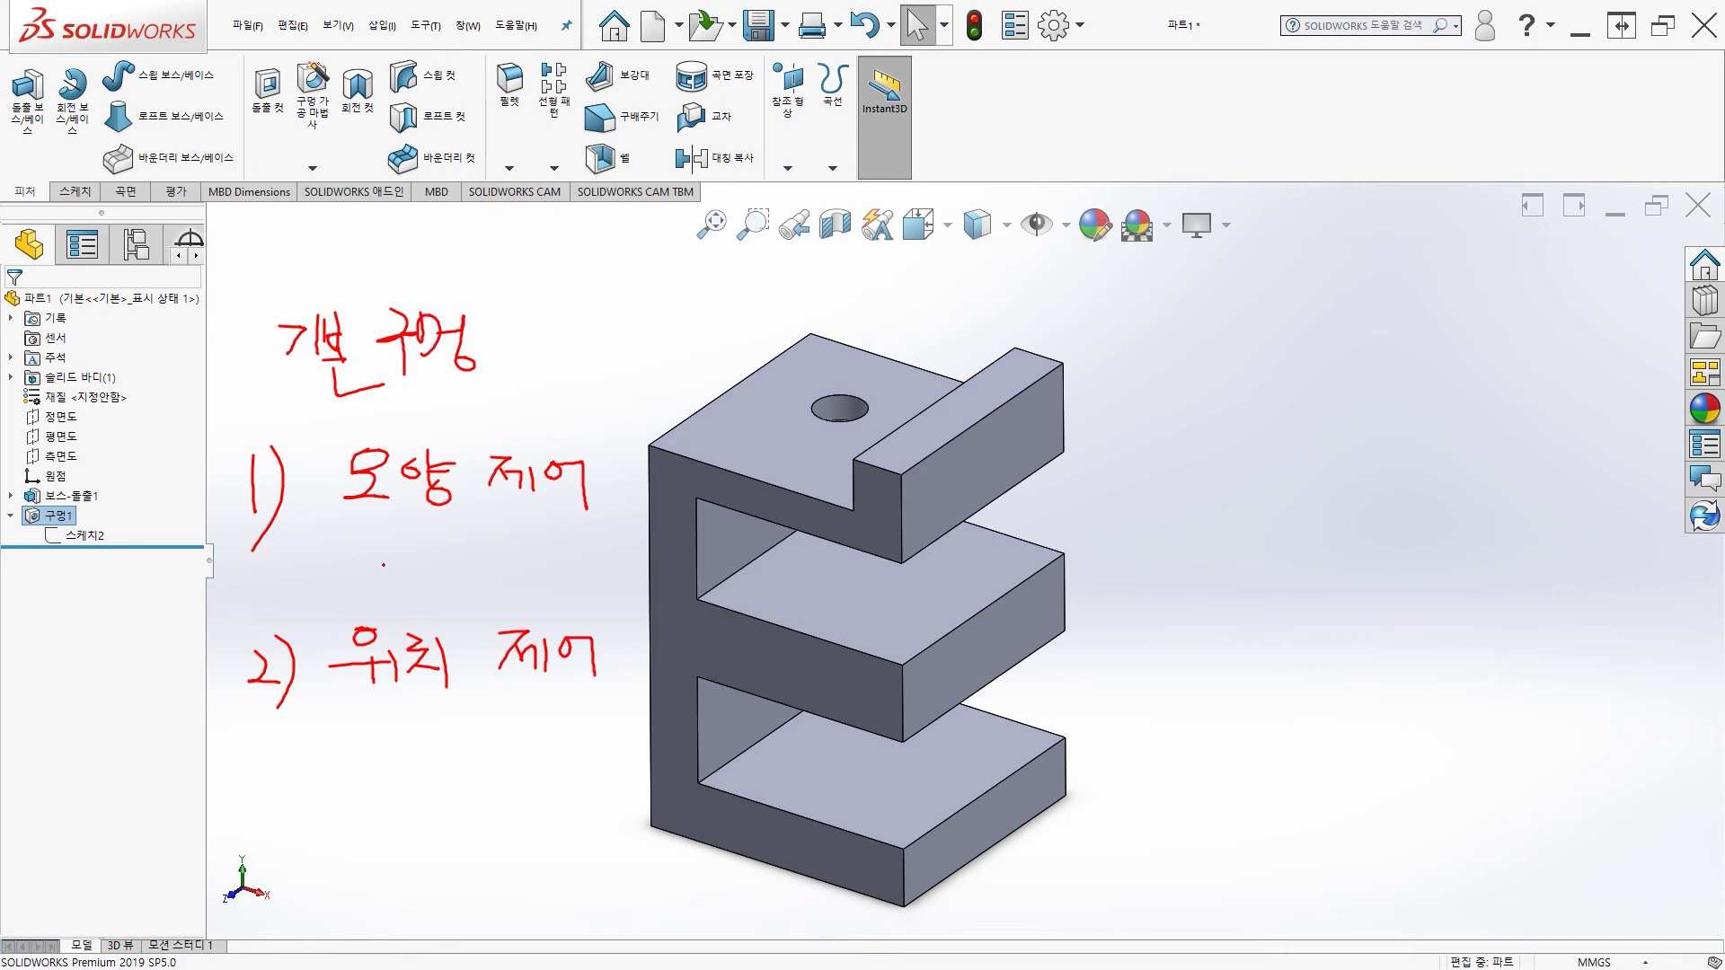
pyautogui.moveTo(229, 577)
pyautogui.mouseDown()
pyautogui.moveTo(531, 564)
pyautogui.moveTo(607, 429)
pyautogui.mouseUp()
pyautogui.moveTo(596, 365)
pyautogui.mouseDown()
pyautogui.moveTo(626, 363)
pyautogui.moveTo(618, 396)
pyautogui.mouseUp()
pyautogui.moveTo(631, 363); pyautogui.dragTo(638, 396)
pyautogui.moveTo(654, 355)
pyautogui.mouseDown()
pyautogui.moveTo(657, 419)
pyautogui.moveTo(689, 361)
pyautogui.moveTo(670, 406)
pyautogui.mouseUp()
pyautogui.moveTo(683, 376); pyautogui.dragTo(706, 405)
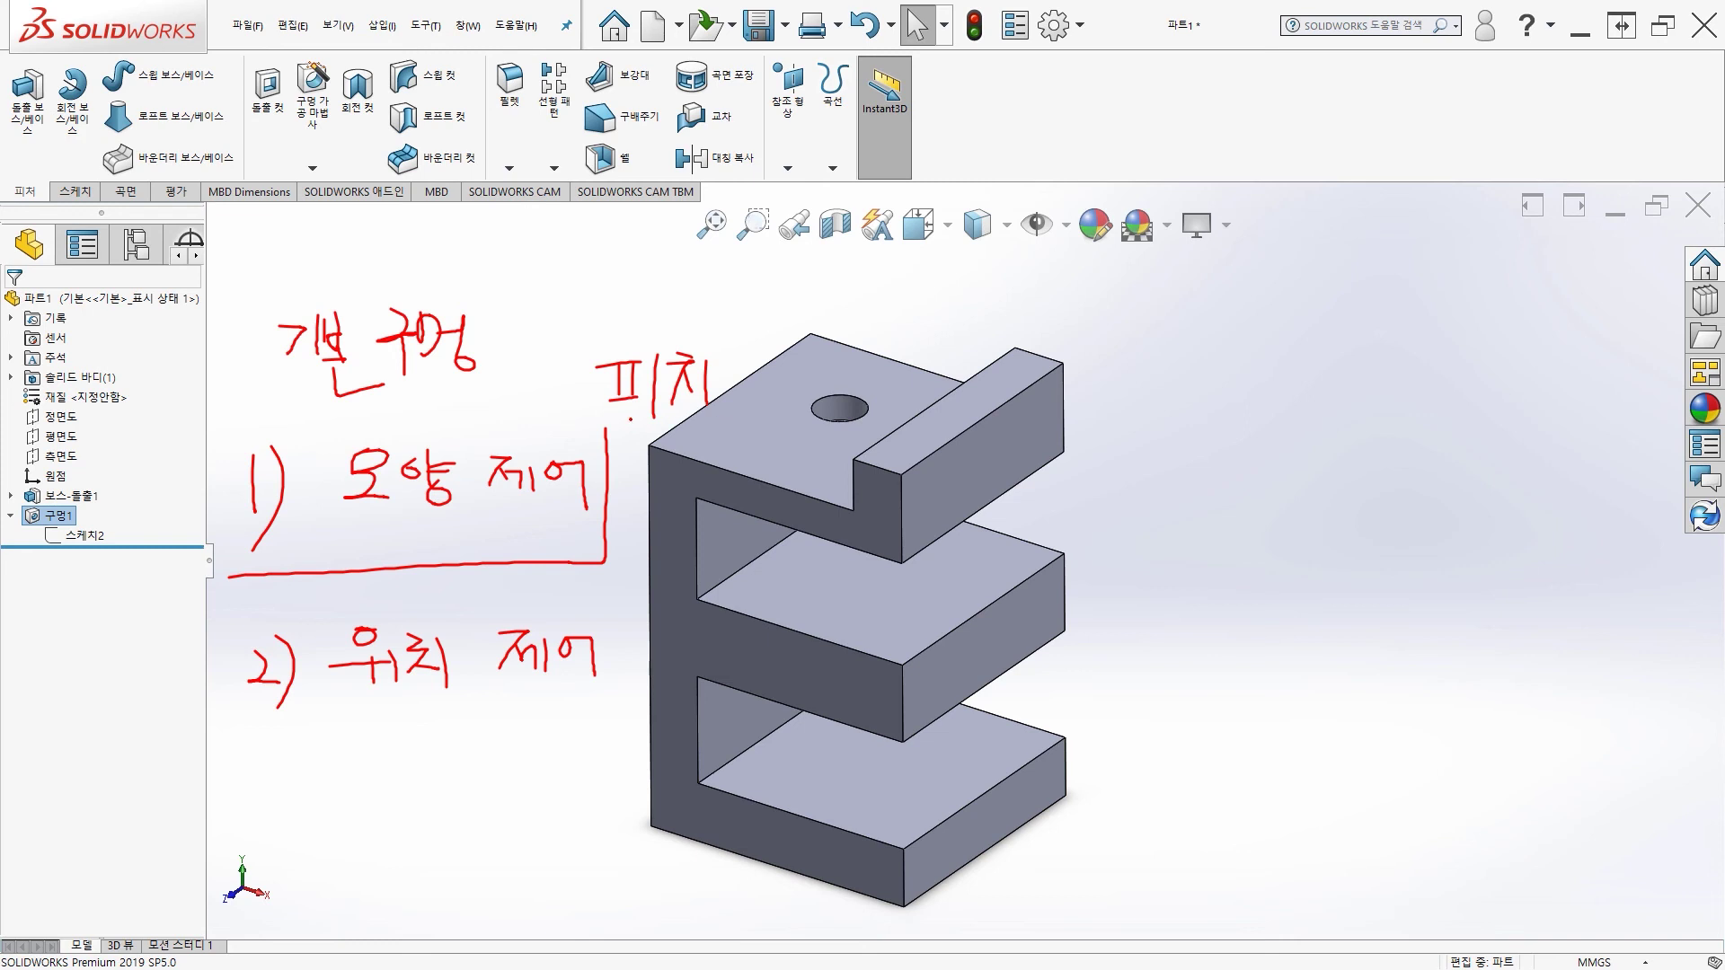
pyautogui.moveTo(690, 371); pyautogui.dragTo(709, 373)
pyautogui.moveTo(738, 360)
pyautogui.mouseDown()
pyautogui.moveTo(758, 357)
pyautogui.moveTo(735, 391)
pyautogui.moveTo(783, 363)
pyautogui.moveTo(774, 389)
pyautogui.moveTo(797, 403)
pyautogui.moveTo(830, 354)
pyautogui.mouseUp()
pyautogui.moveTo(824, 357)
pyautogui.mouseDown()
pyautogui.moveTo(808, 385)
pyautogui.moveTo(850, 382)
pyautogui.moveTo(829, 412)
pyautogui.mouseUp()
pyautogui.moveTo(844, 382); pyautogui.dragTo(848, 384)
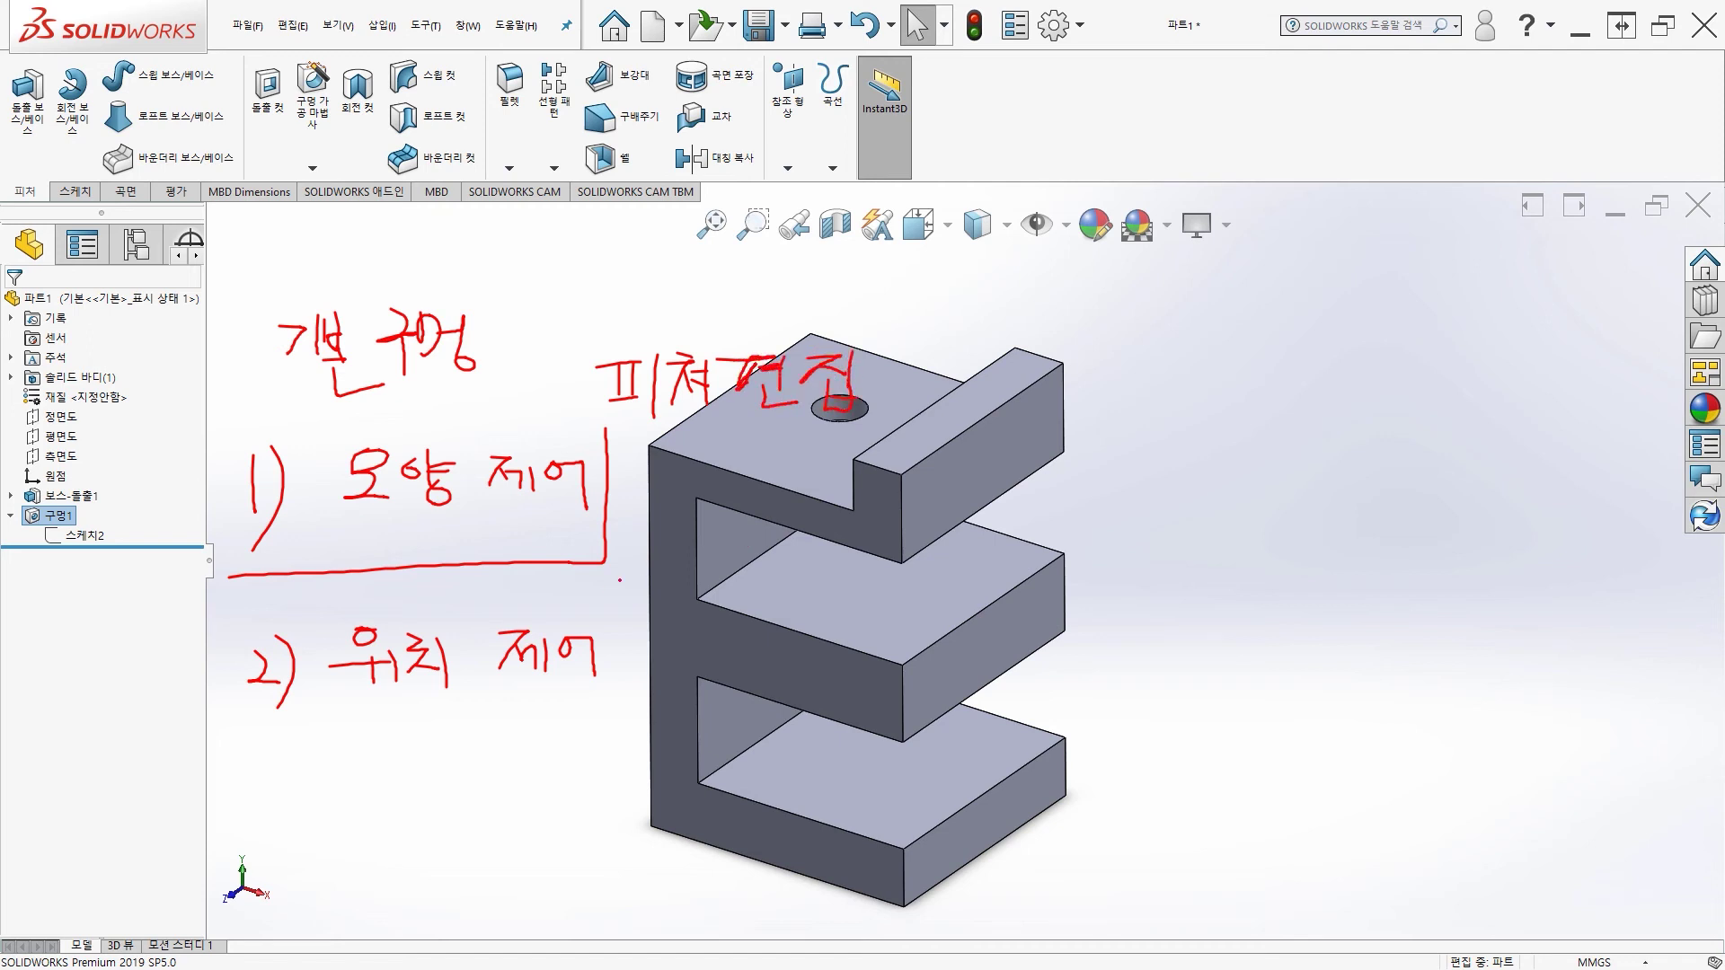
pyautogui.moveTo(618, 652); pyautogui.dragTo(645, 646)
pyautogui.moveTo(636, 629); pyautogui.dragTo(635, 665)
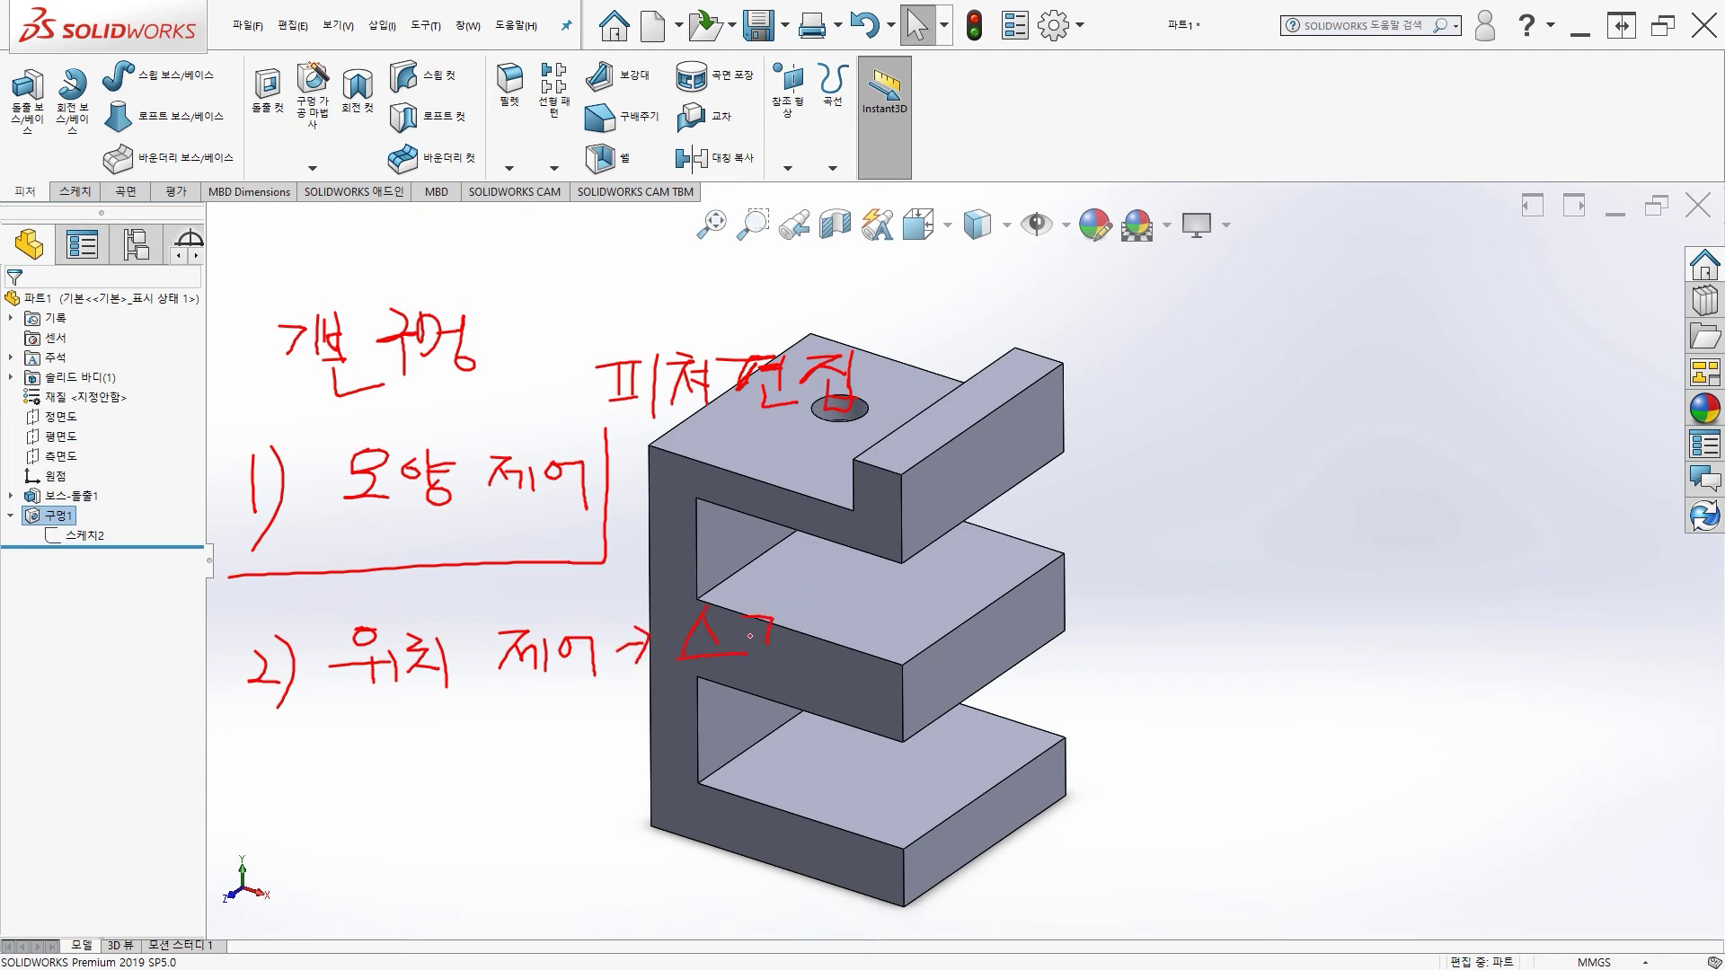
pyautogui.moveTo(828, 618); pyautogui.dragTo(855, 625)
pyautogui.moveTo(840, 628)
pyautogui.mouseDown()
pyautogui.moveTo(825, 643)
pyautogui.moveTo(864, 655)
pyautogui.moveTo(931, 618)
pyautogui.mouseUp()
pyautogui.moveTo(910, 621); pyautogui.dragTo(913, 655)
pyautogui.moveTo(925, 636); pyautogui.dragTo(945, 643)
pyautogui.moveTo(951, 631); pyautogui.dragTo(948, 658)
pyautogui.moveTo(930, 647)
pyautogui.mouseDown()
pyautogui.moveTo(931, 665)
pyautogui.moveTo(965, 672)
pyautogui.moveTo(975, 639)
pyautogui.mouseUp()
pyautogui.moveTo(984, 632); pyautogui.dragTo(1010, 647)
pyautogui.moveTo(988, 643)
pyautogui.mouseDown()
pyautogui.moveTo(990, 663)
pyautogui.moveTo(1024, 674)
pyautogui.mouseUp()
pyautogui.moveTo(1018, 640); pyautogui.dragTo(1026, 659)
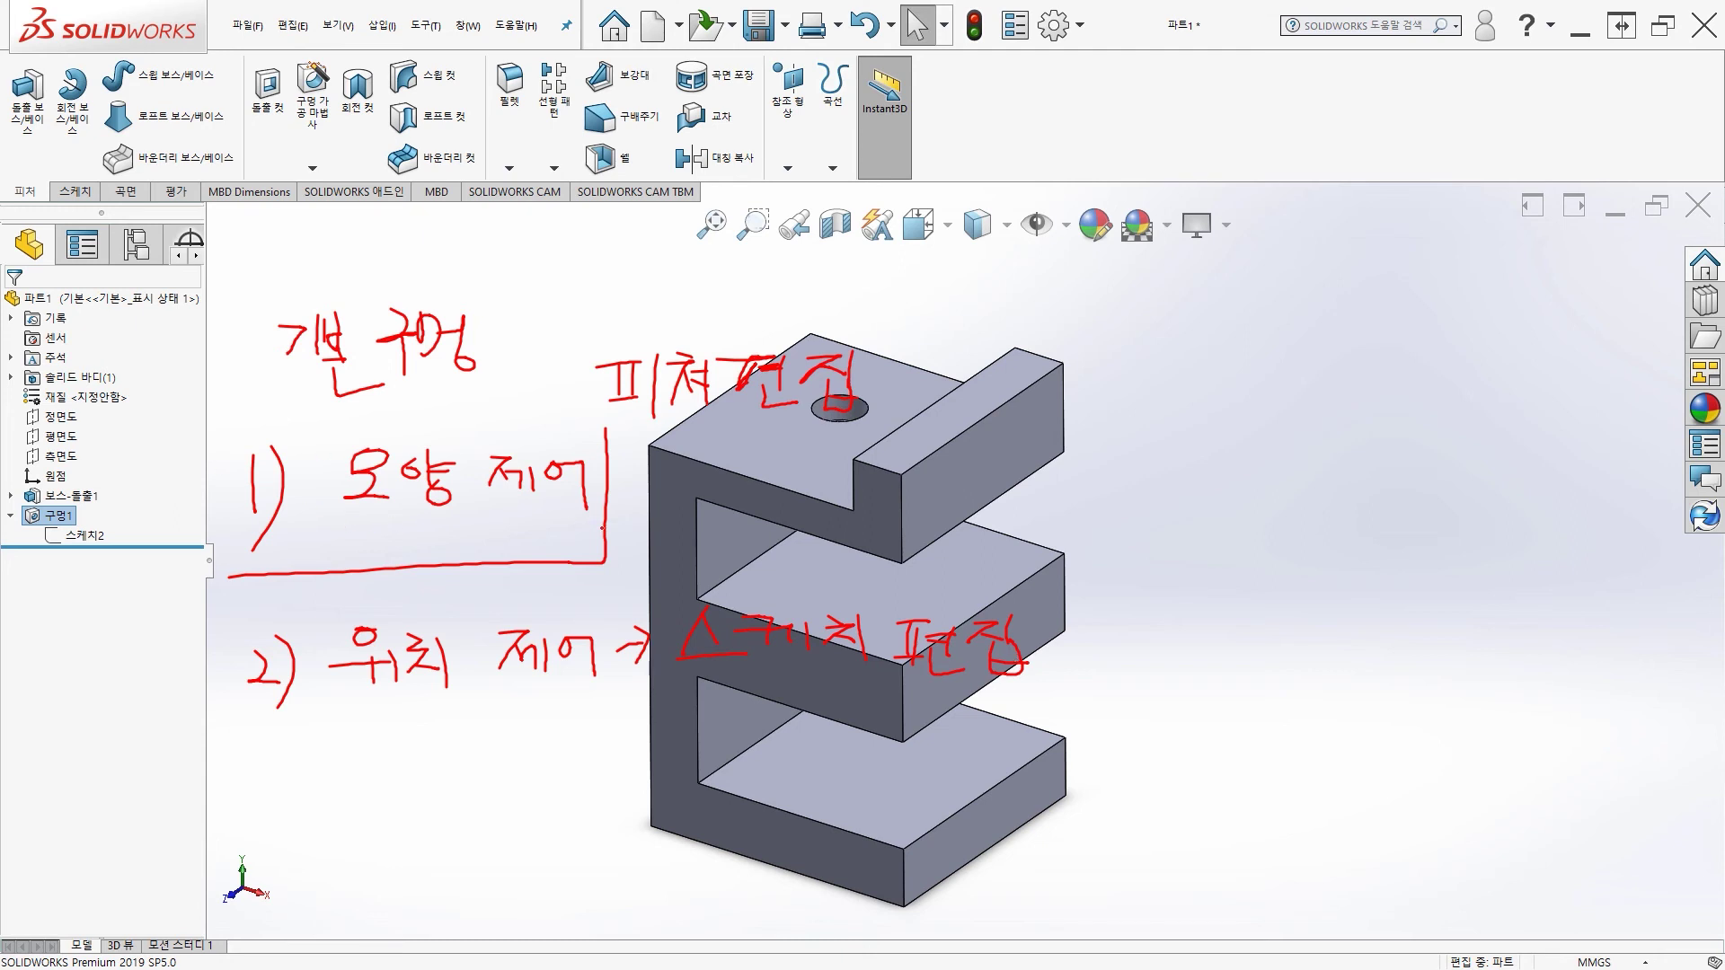
pyautogui.press('e')
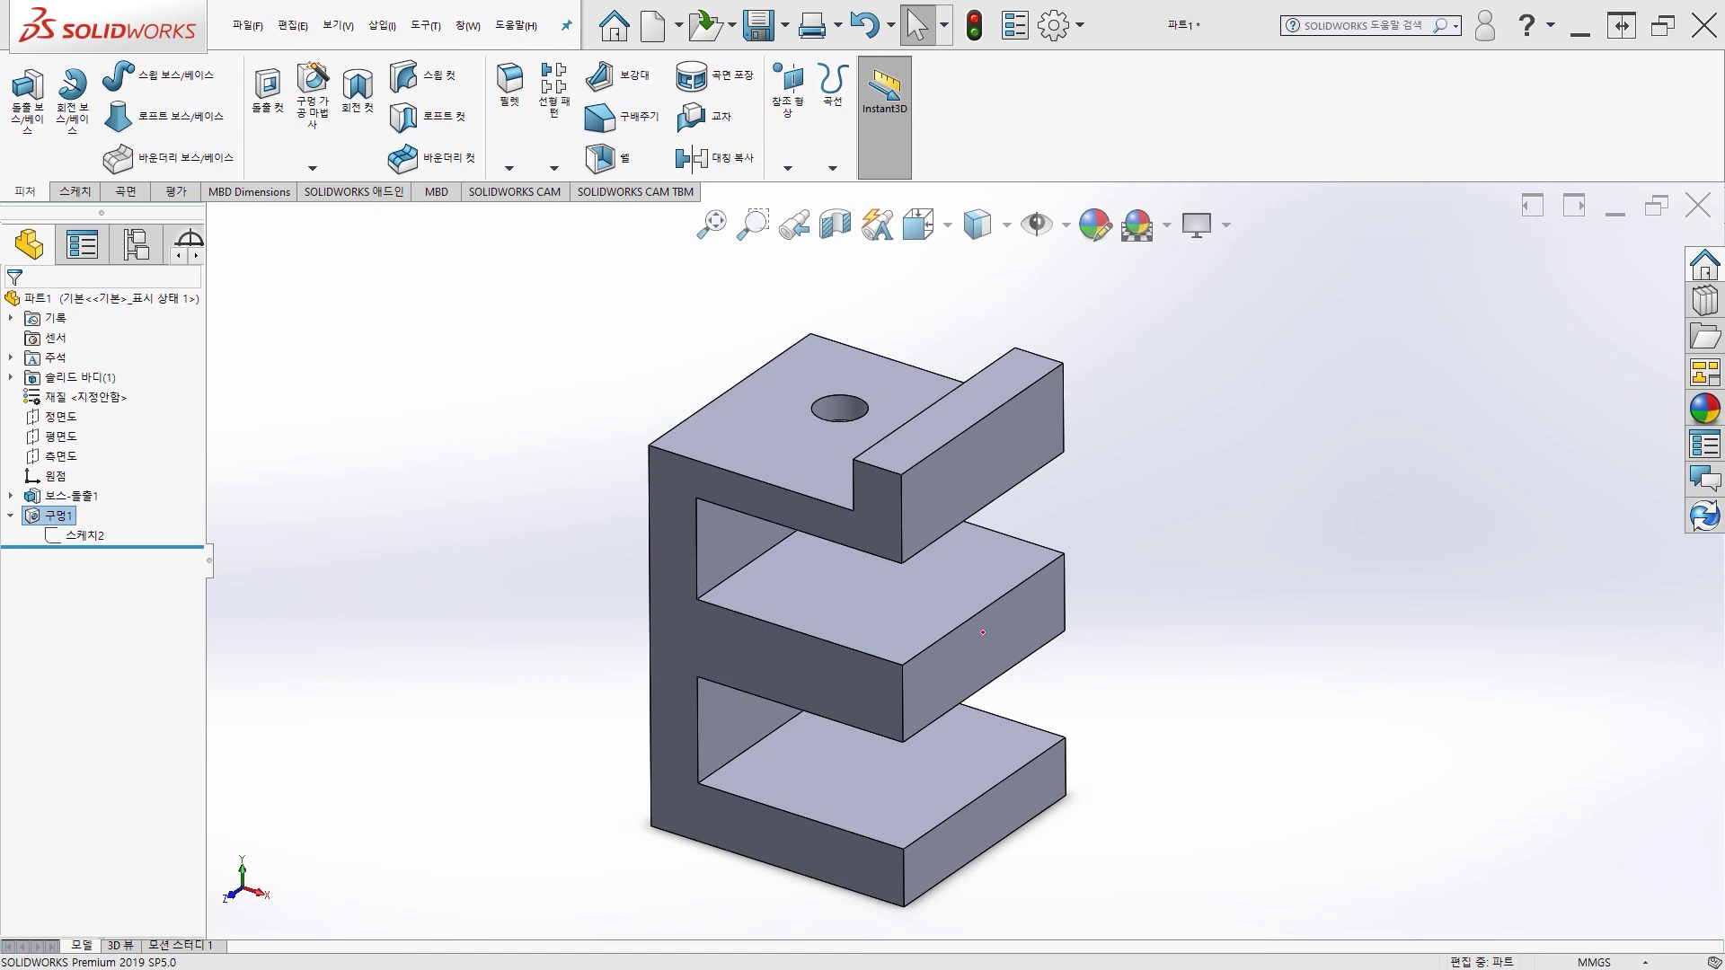
# Change the hole feature's end condition to through all (관통) so it cuts all three arms of the part.
pyautogui.moveTo(962, 503); pyautogui.dragTo(970, 458, button='middle')
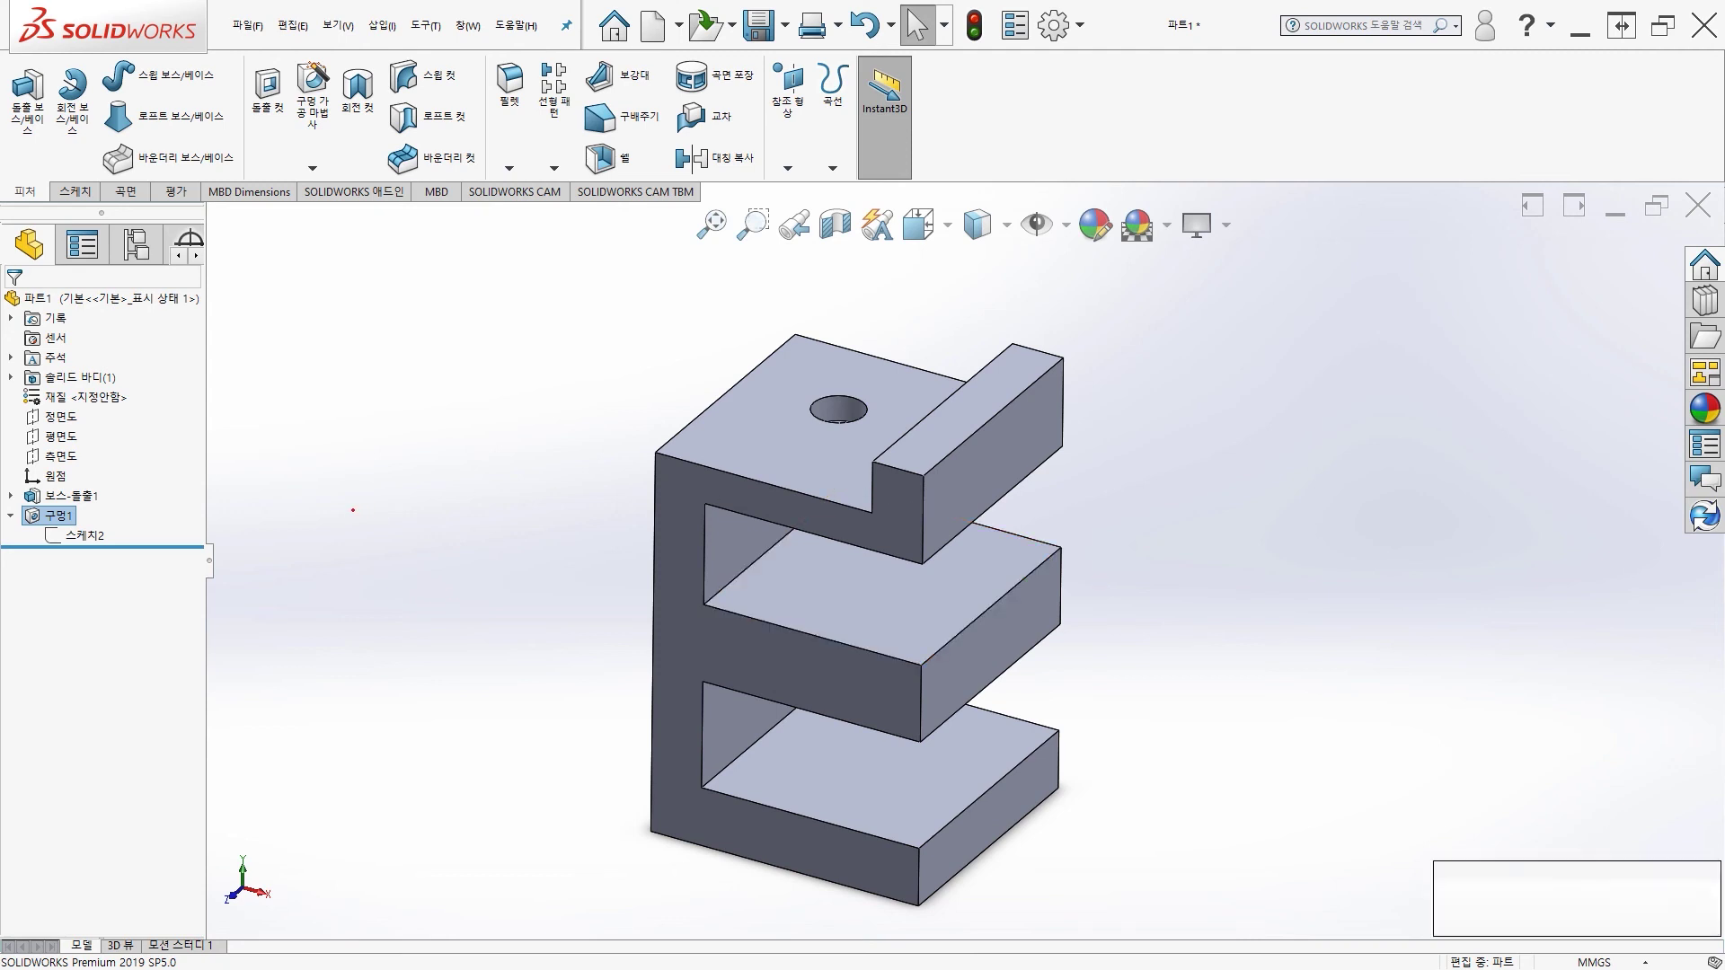
pyautogui.click(59, 515)
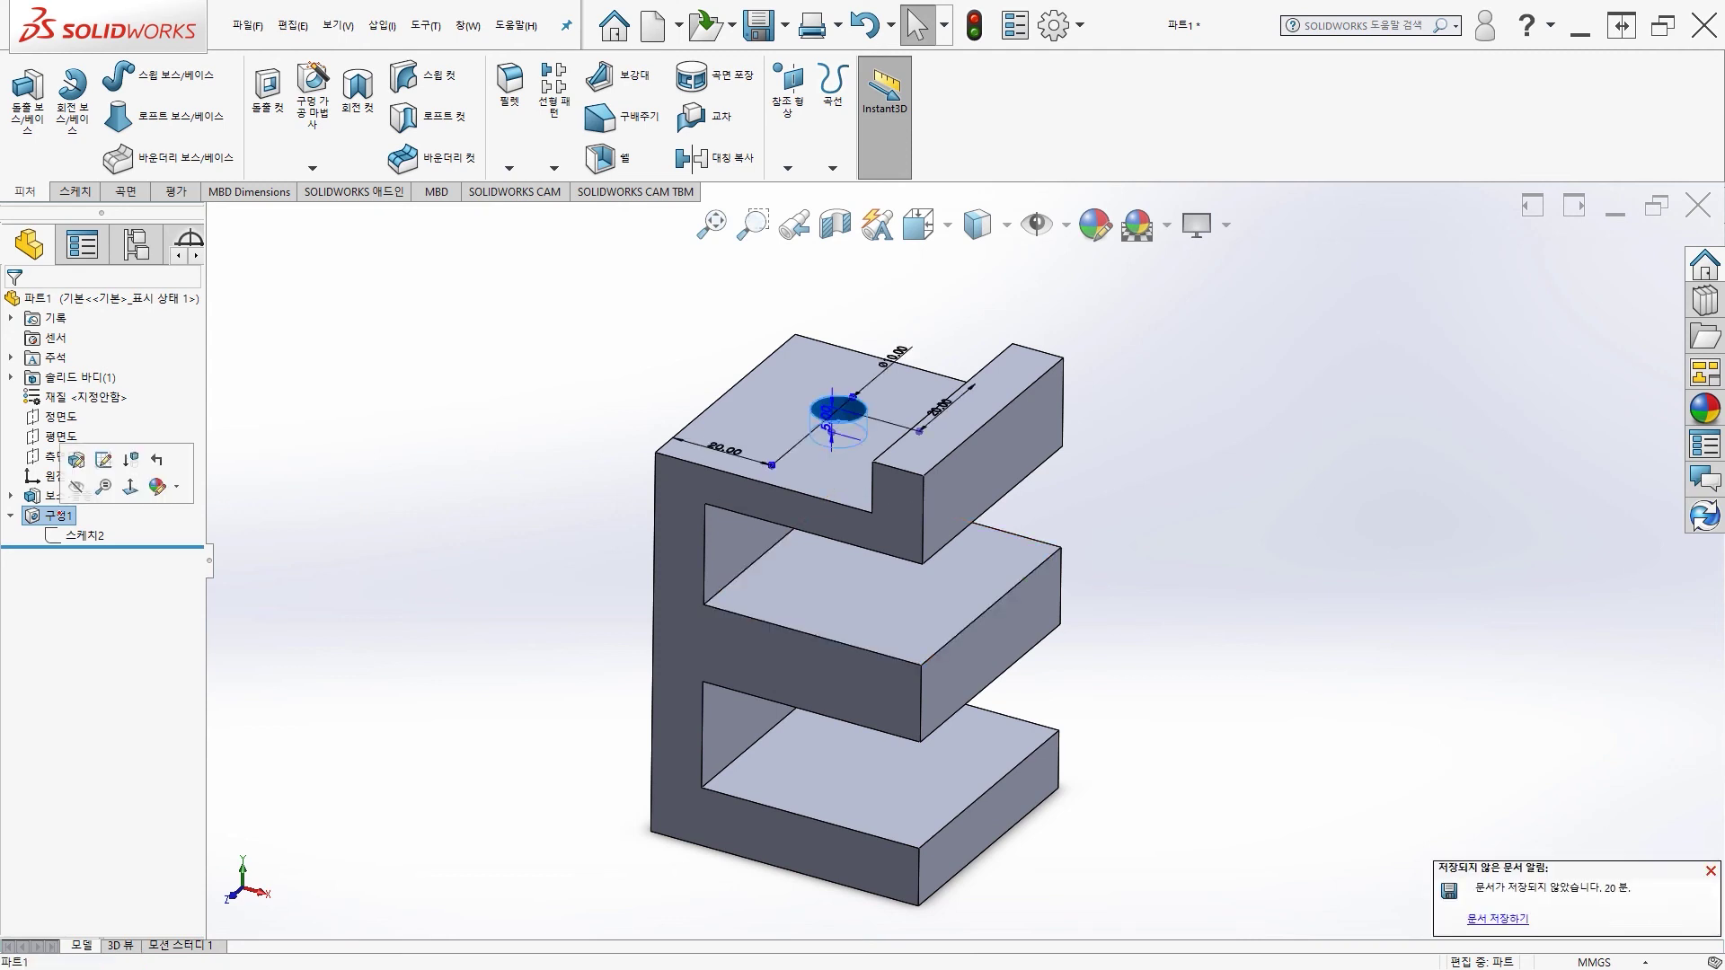
pyautogui.click(59, 516)
pyautogui.click(84, 535)
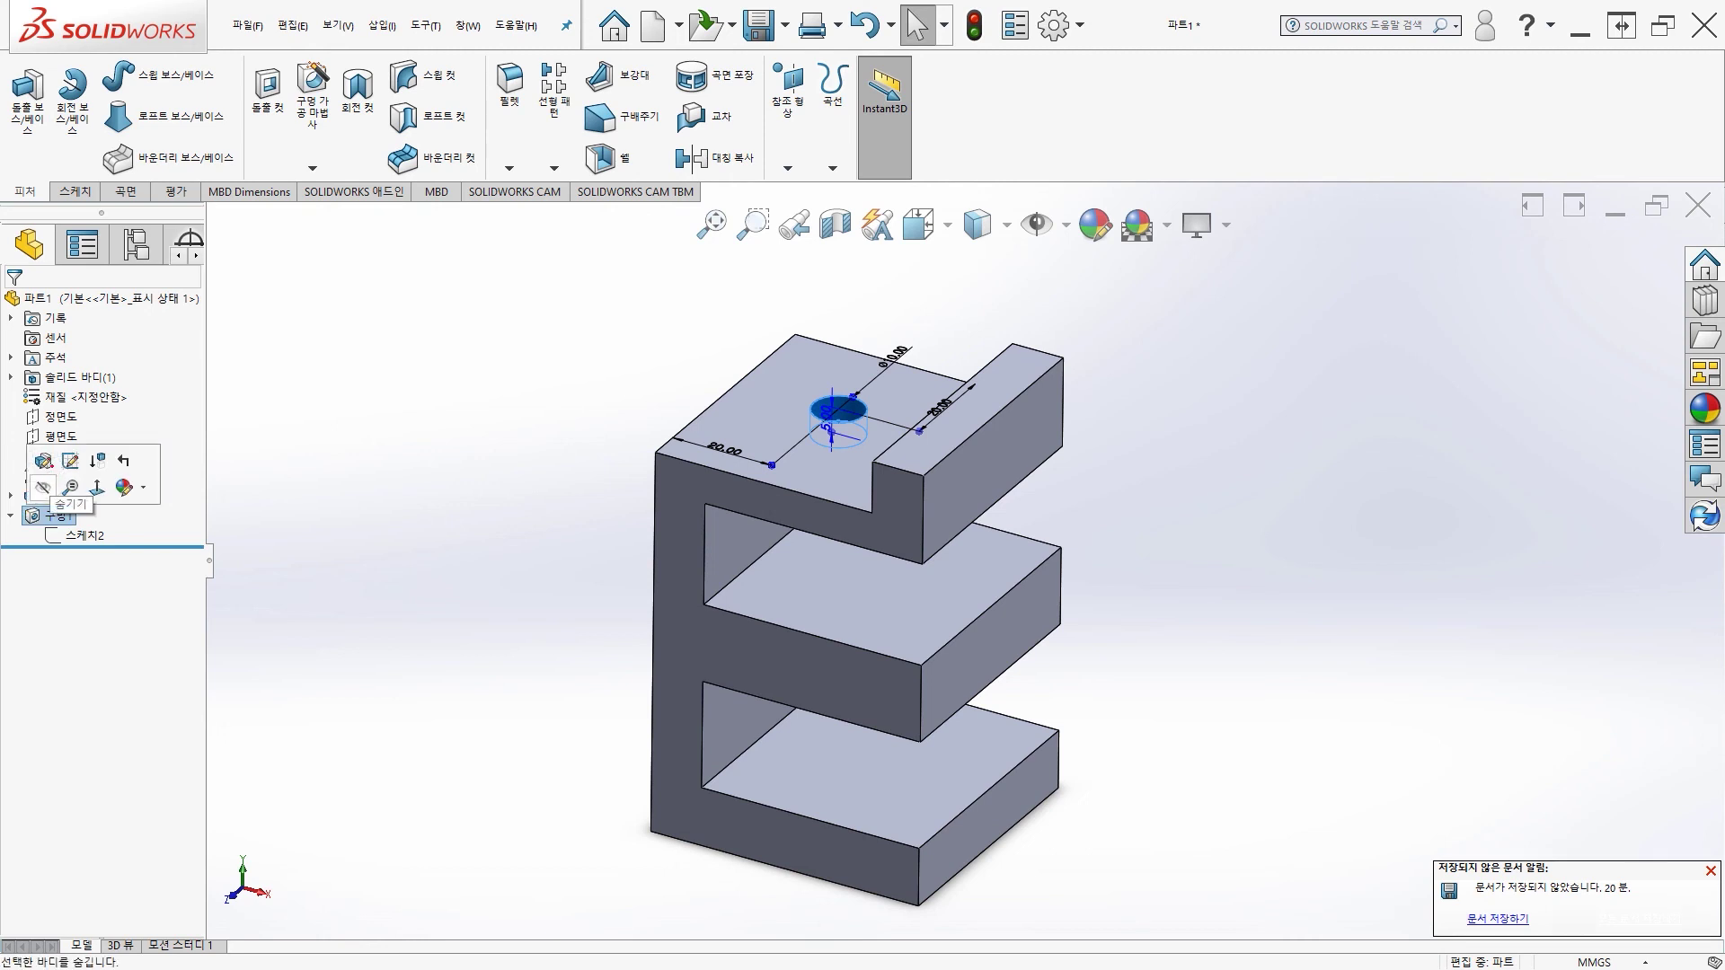
pyautogui.click(39, 482)
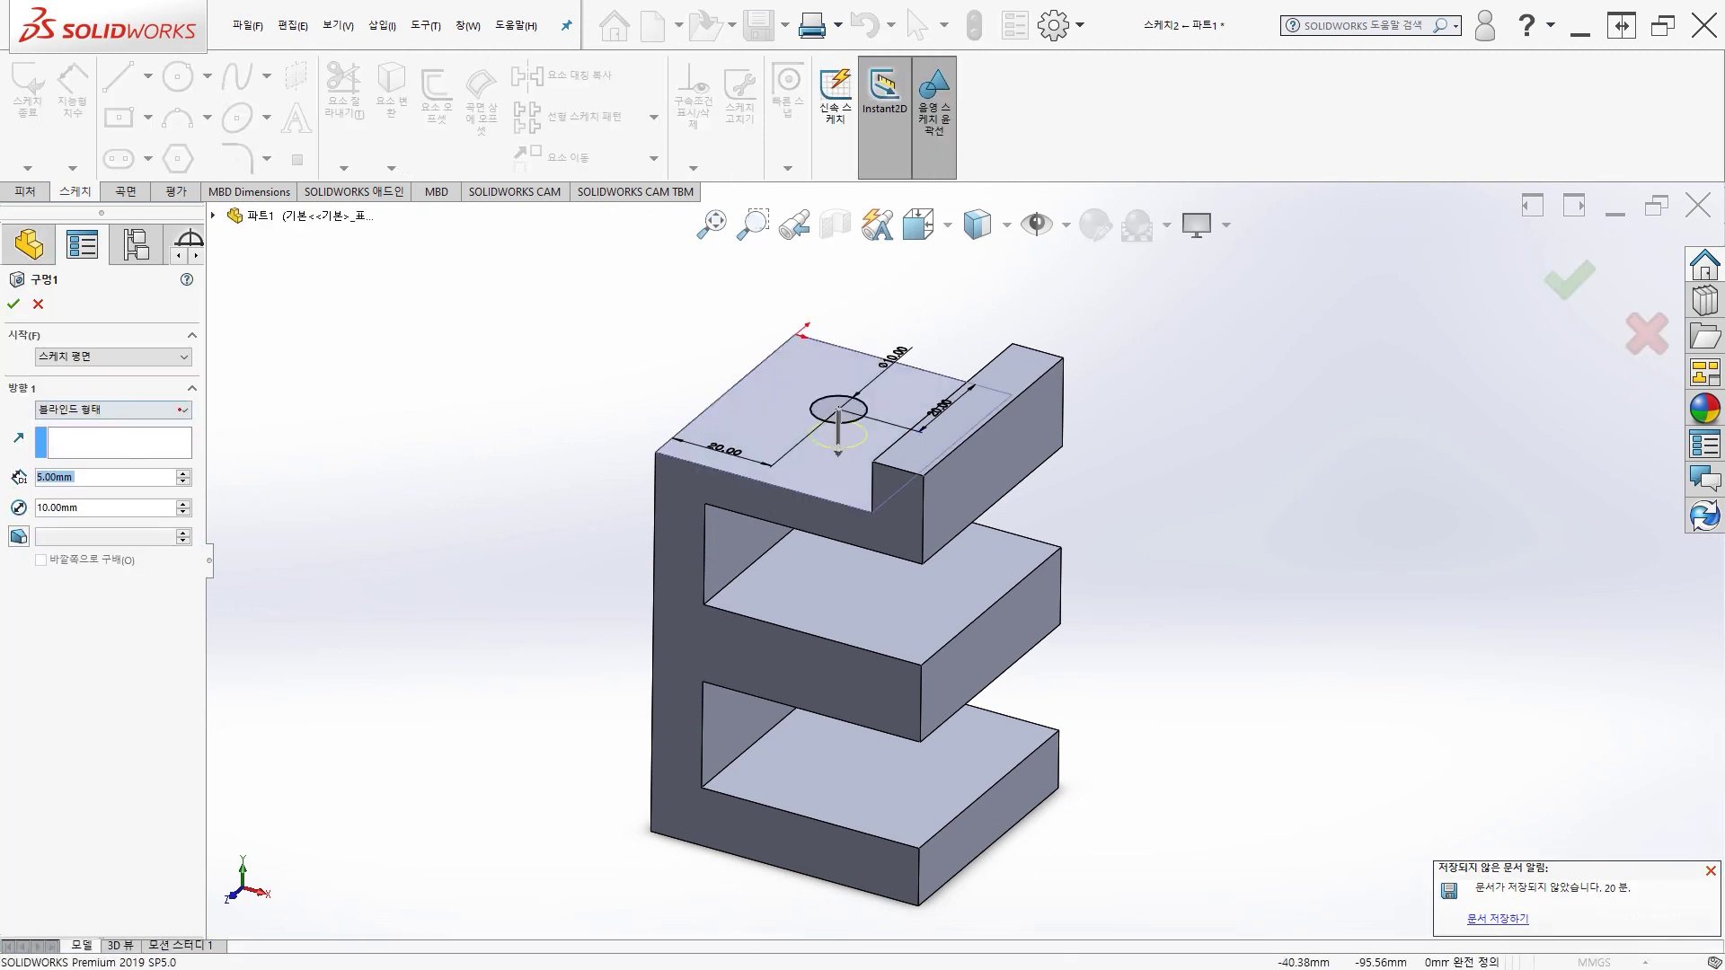
pyautogui.click(180, 409)
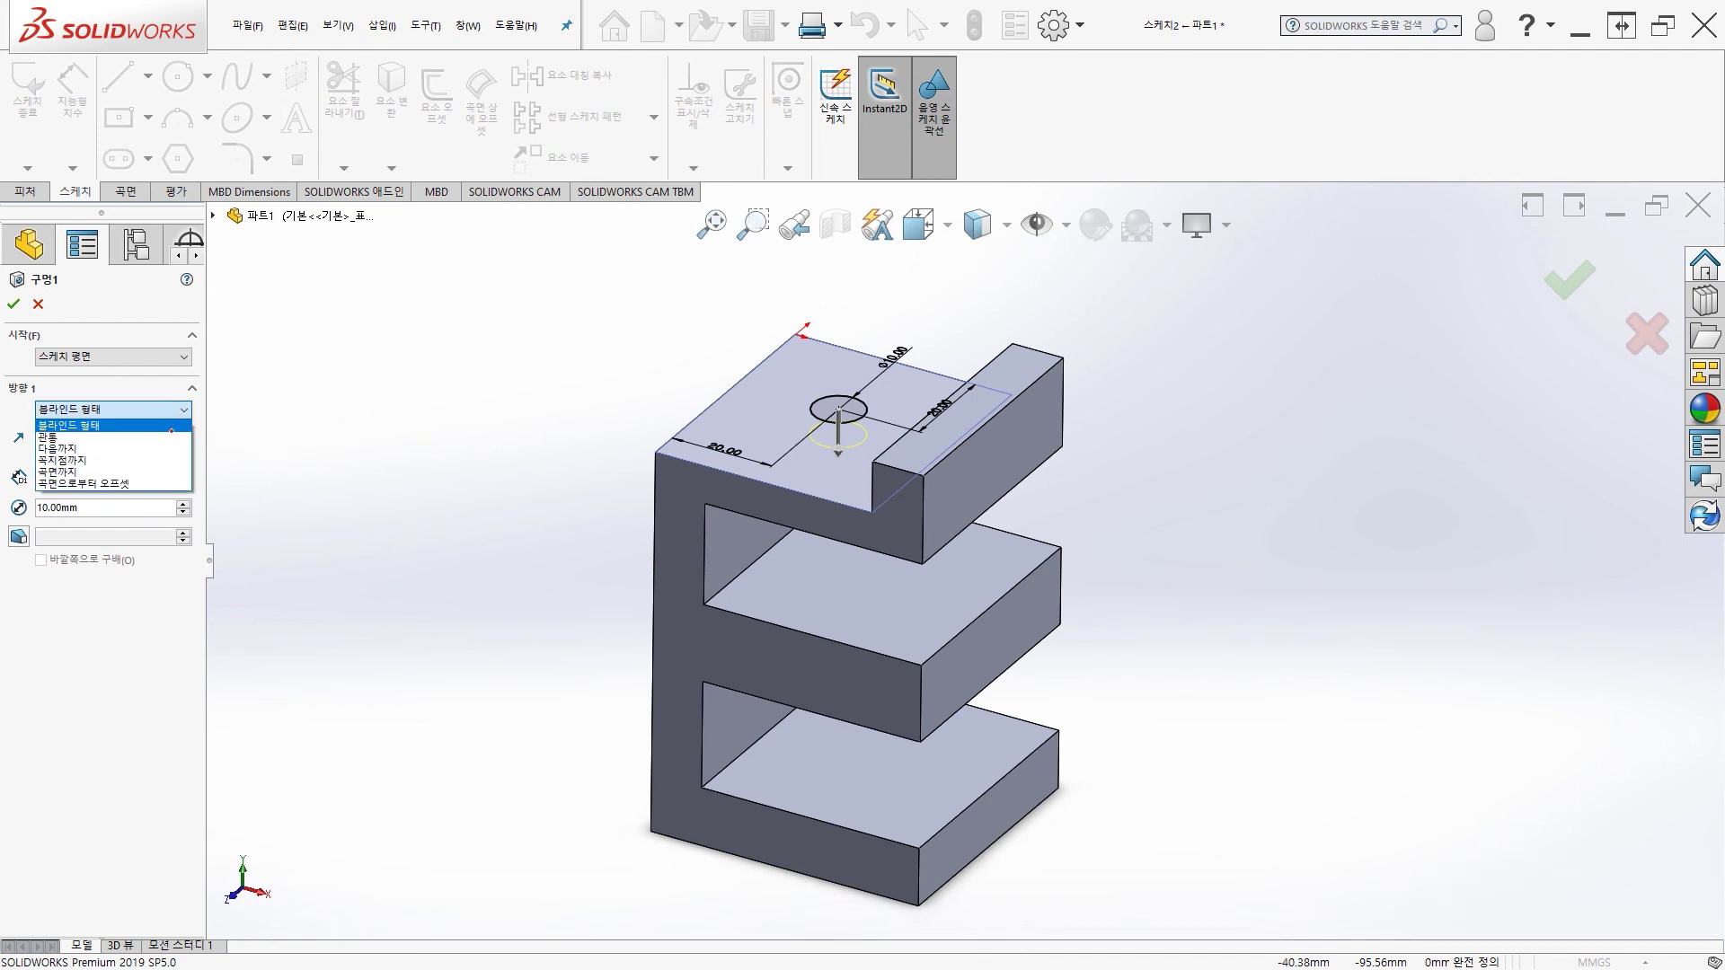
pyautogui.click(135, 437)
pyautogui.moveTo(477, 665); pyautogui.dragTo(444, 683, button='middle')
pyautogui.press('Return')
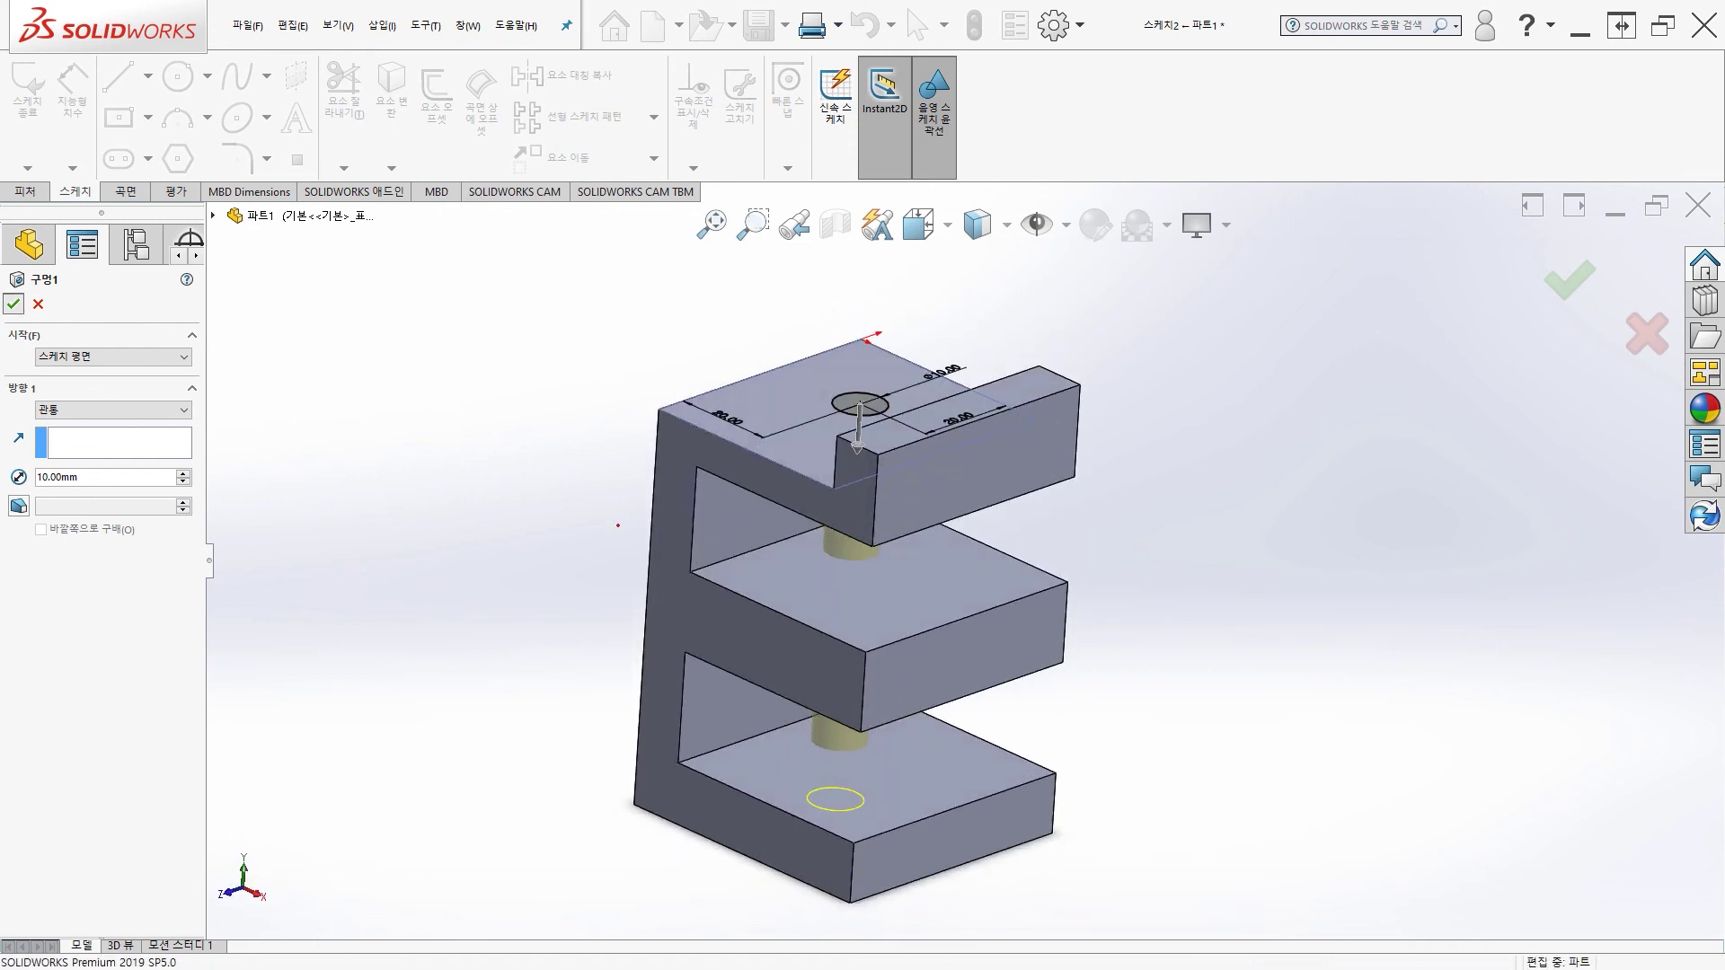
pyautogui.moveTo(529, 570); pyautogui.dragTo(546, 488, button='middle')
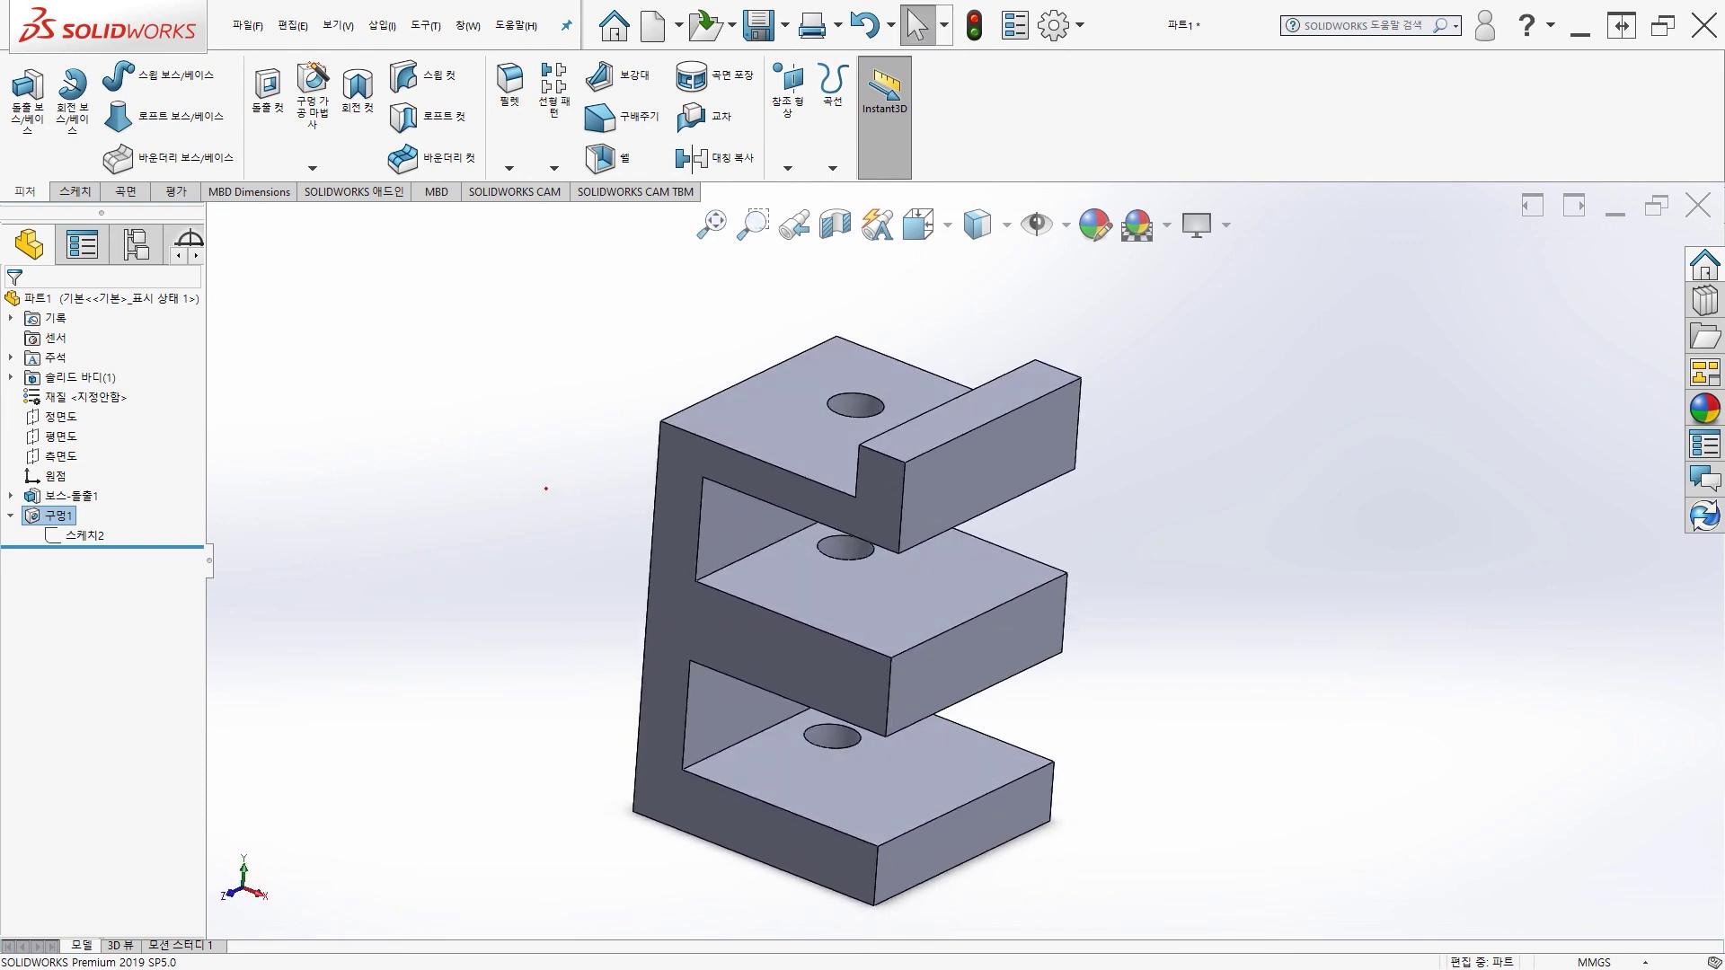
pyautogui.click(56, 516)
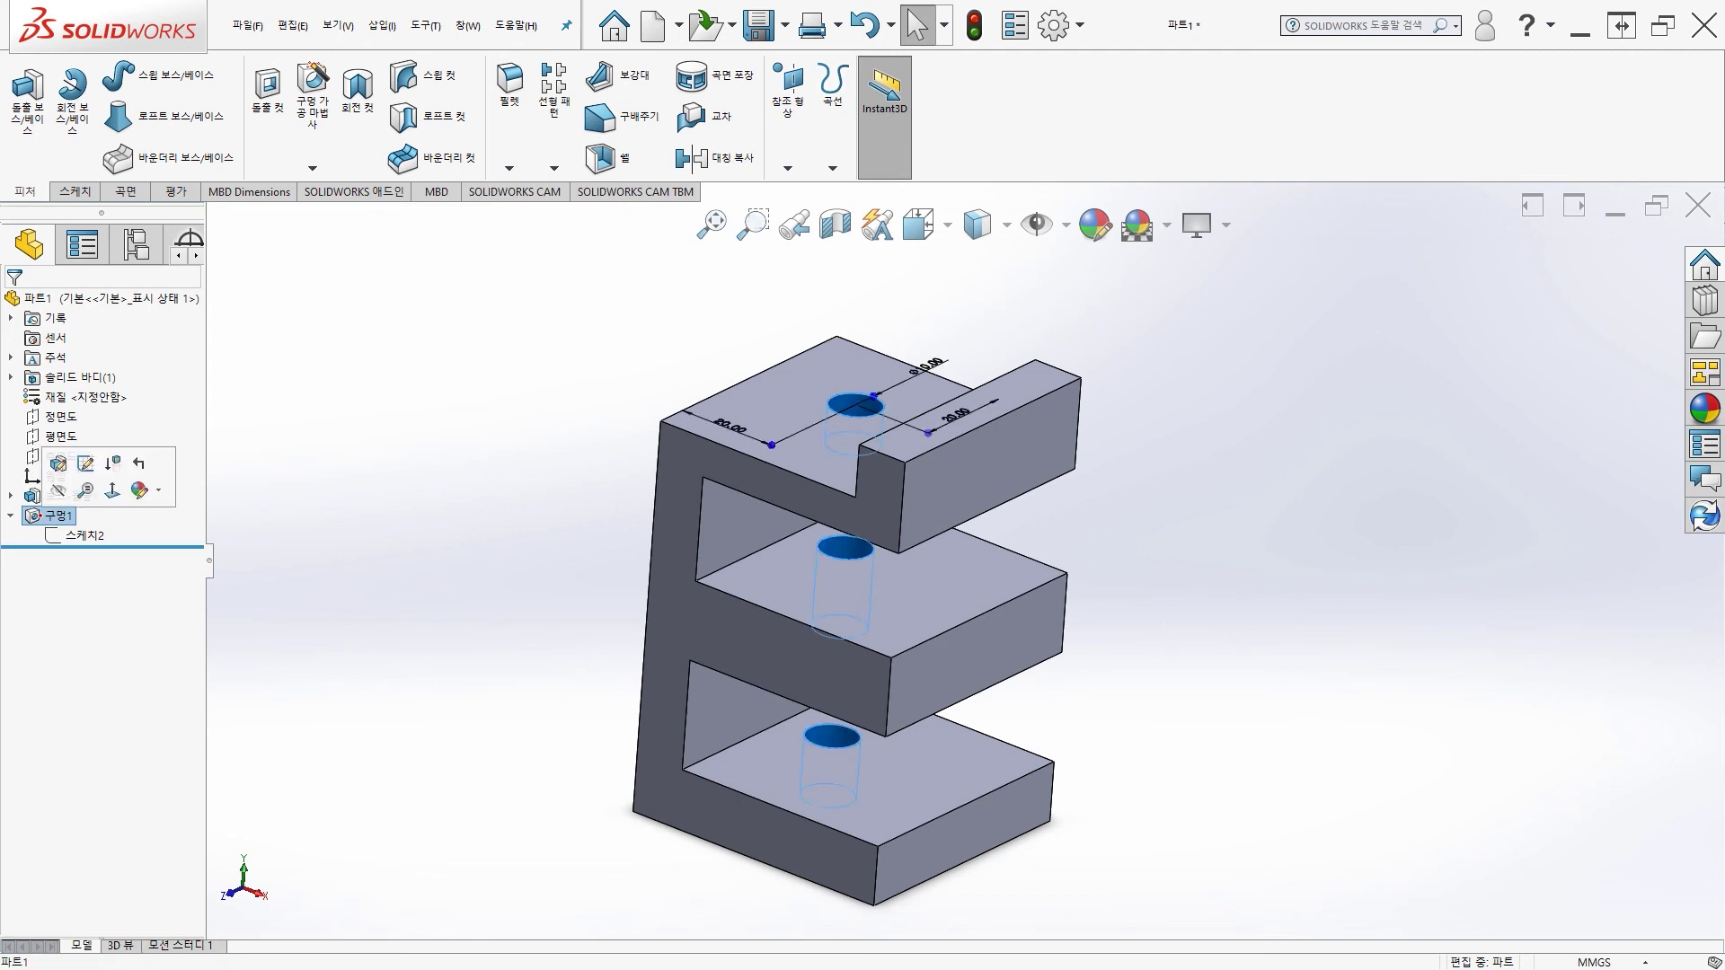
pyautogui.moveTo(63, 481)
pyautogui.mouseDown()
pyautogui.moveTo(38, 460)
pyautogui.moveTo(163, 415)
pyautogui.moveTo(265, 413)
pyautogui.moveTo(277, 395)
pyautogui.mouseUp()
pyautogui.click(279, 406)
pyautogui.moveTo(267, 402); pyautogui.dragTo(277, 402)
pyautogui.moveTo(272, 410); pyautogui.dragTo(284, 380)
pyautogui.moveTo(98, 451)
pyautogui.mouseDown()
pyautogui.moveTo(75, 471)
pyautogui.moveTo(104, 456)
pyautogui.moveTo(213, 485)
pyautogui.mouseUp()
pyautogui.moveTo(220, 466)
pyautogui.mouseDown()
pyautogui.moveTo(249, 490)
pyautogui.moveTo(235, 518)
pyautogui.mouseUp()
pyautogui.moveTo(250, 478)
pyautogui.mouseDown()
pyautogui.moveTo(251, 501)
pyautogui.moveTo(288, 501)
pyautogui.mouseUp()
pyautogui.click(260, 507)
pyautogui.moveTo(292, 476)
pyautogui.mouseDown()
pyautogui.moveTo(293, 522)
pyautogui.moveTo(273, 500)
pyautogui.mouseUp()
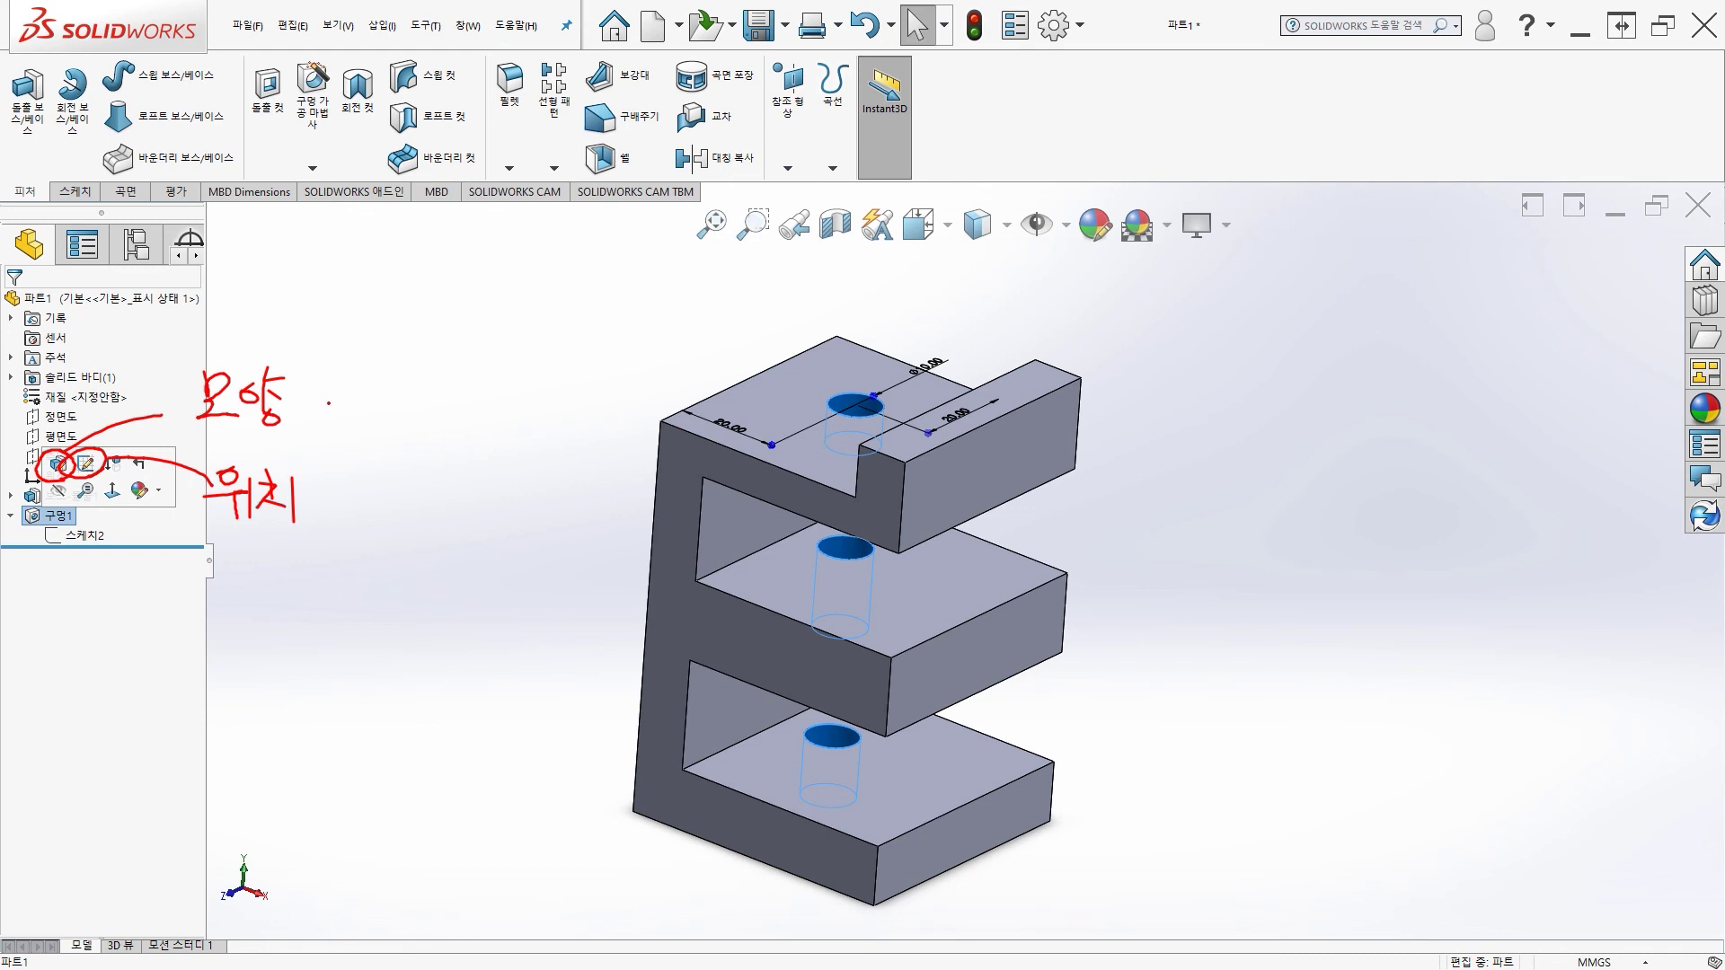
pyautogui.moveTo(316, 405)
pyautogui.mouseDown()
pyautogui.moveTo(361, 500)
pyautogui.moveTo(305, 505)
pyautogui.mouseUp()
pyautogui.moveTo(451, 404)
pyautogui.mouseDown()
pyautogui.moveTo(449, 421)
pyautogui.moveTo(489, 395)
pyautogui.moveTo(506, 440)
pyautogui.mouseUp()
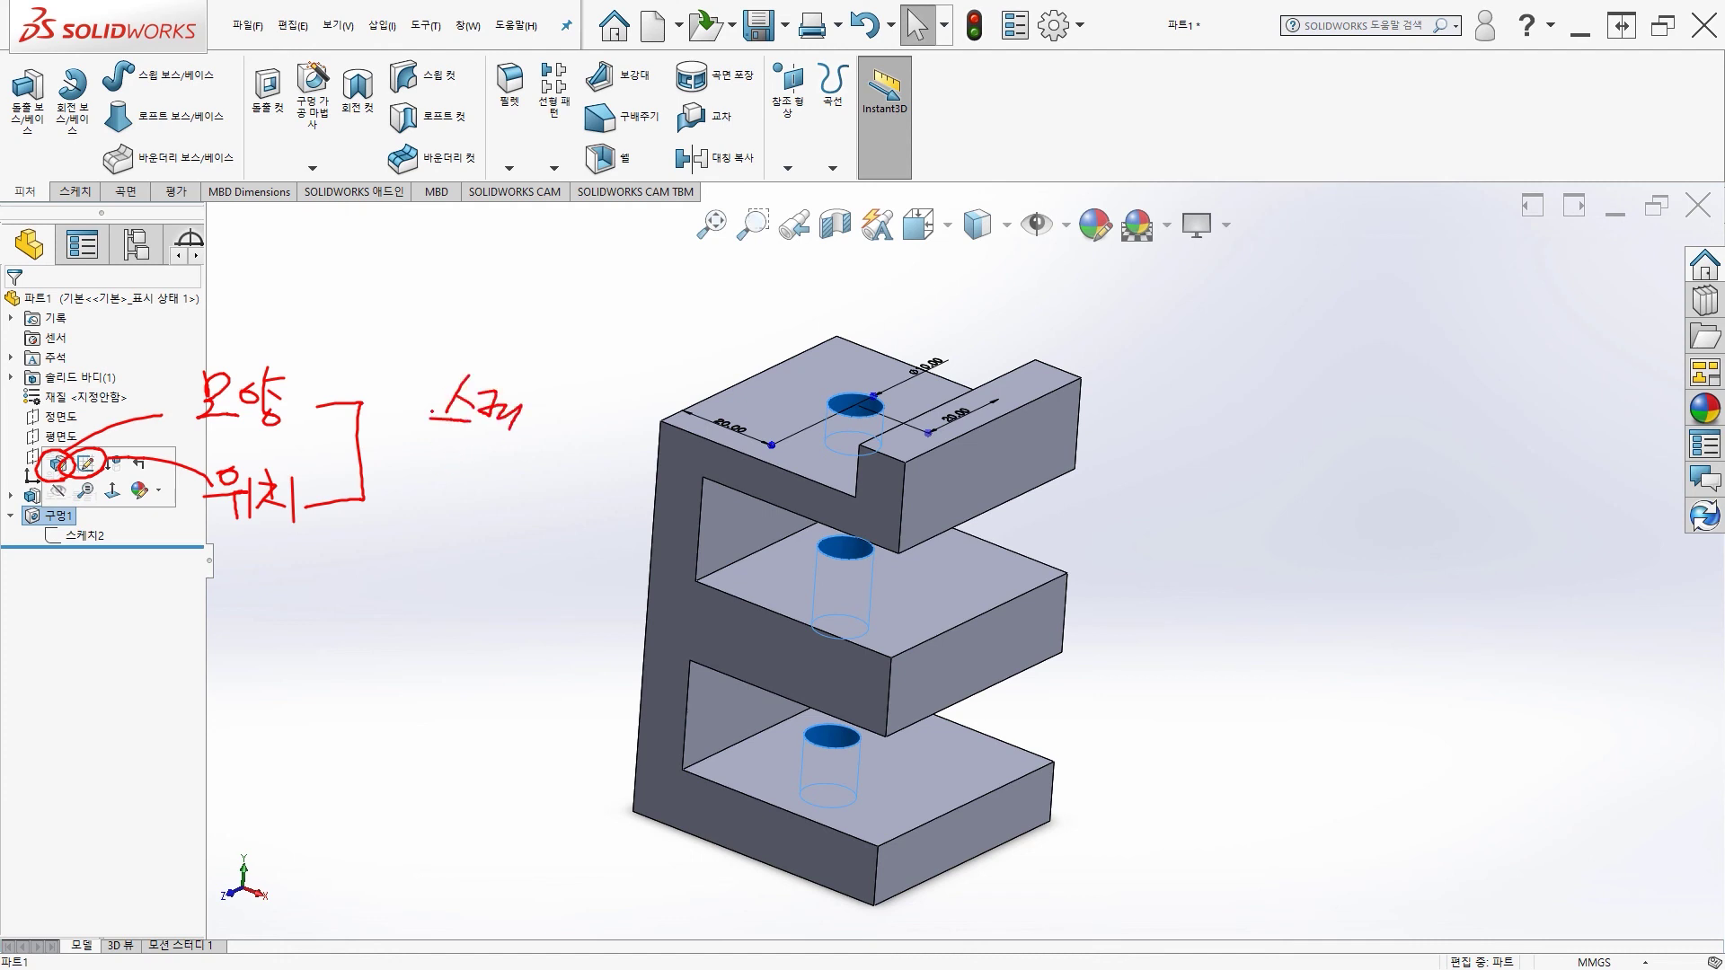
pyautogui.moveTo(432, 467)
pyautogui.mouseDown()
pyautogui.moveTo(465, 514)
pyautogui.moveTo(514, 500)
pyautogui.mouseUp()
pyautogui.moveTo(494, 504)
pyautogui.mouseDown()
pyautogui.moveTo(532, 528)
pyautogui.moveTo(566, 497)
pyautogui.moveTo(591, 523)
pyautogui.moveTo(574, 544)
pyautogui.moveTo(476, 550)
pyautogui.mouseUp()
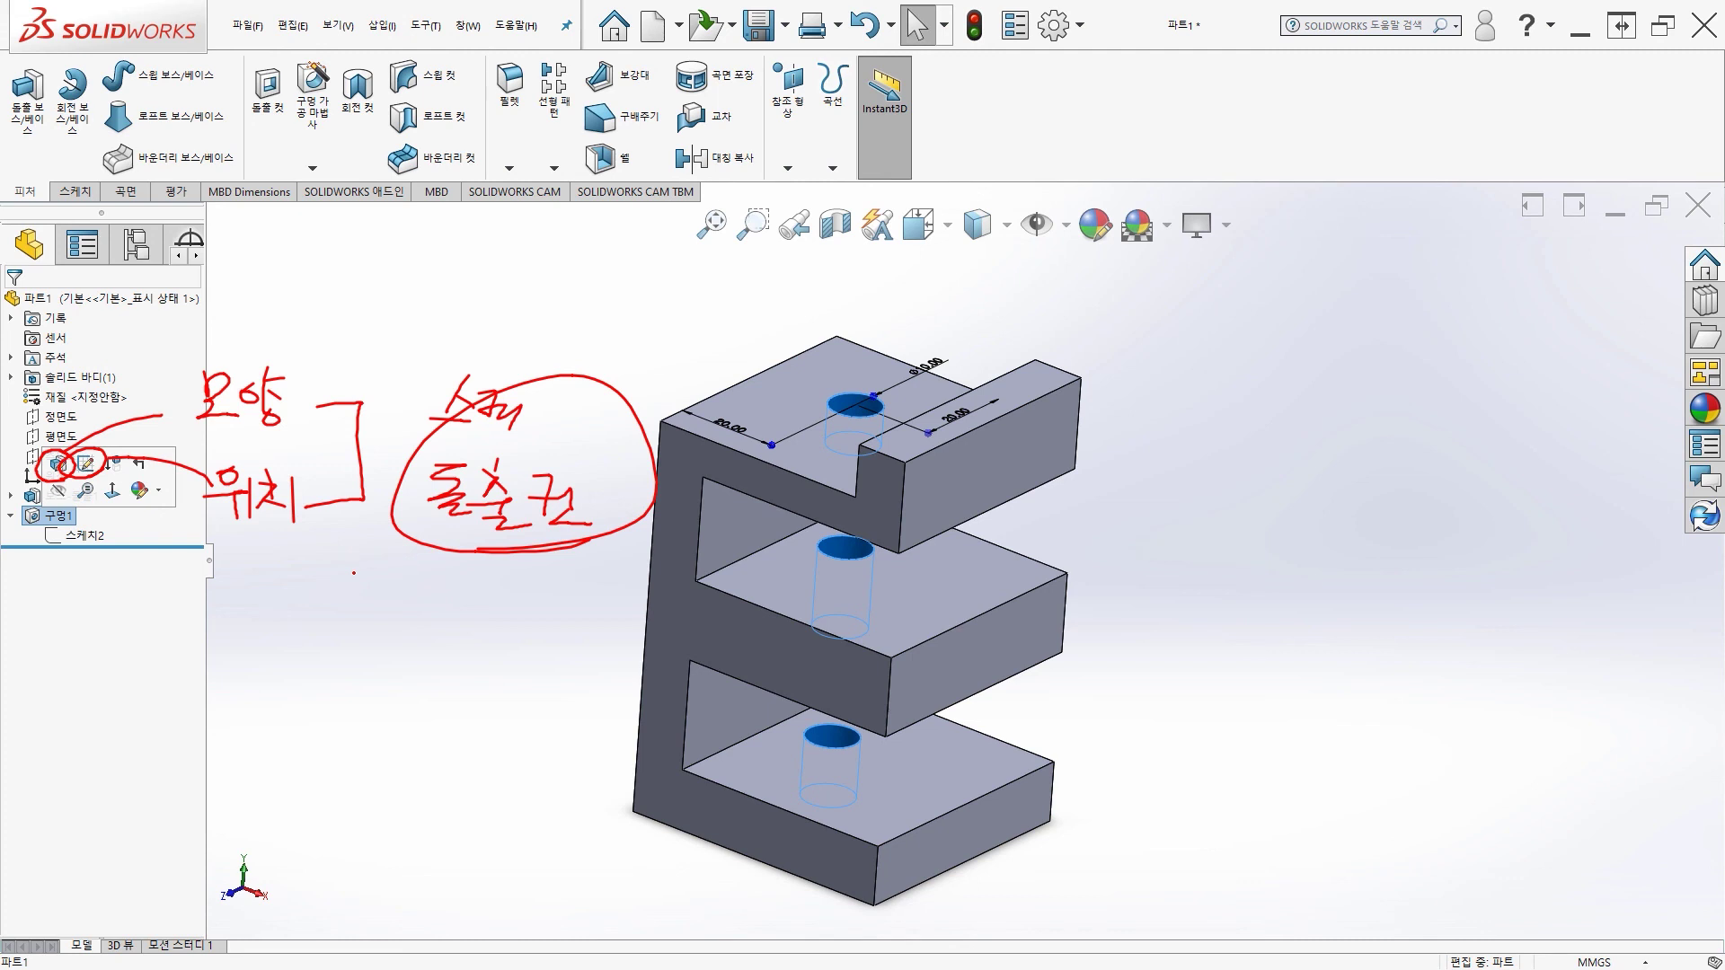
# Open the sketch of the hole feature (구멍1) for editing.
pyautogui.click(86, 464)
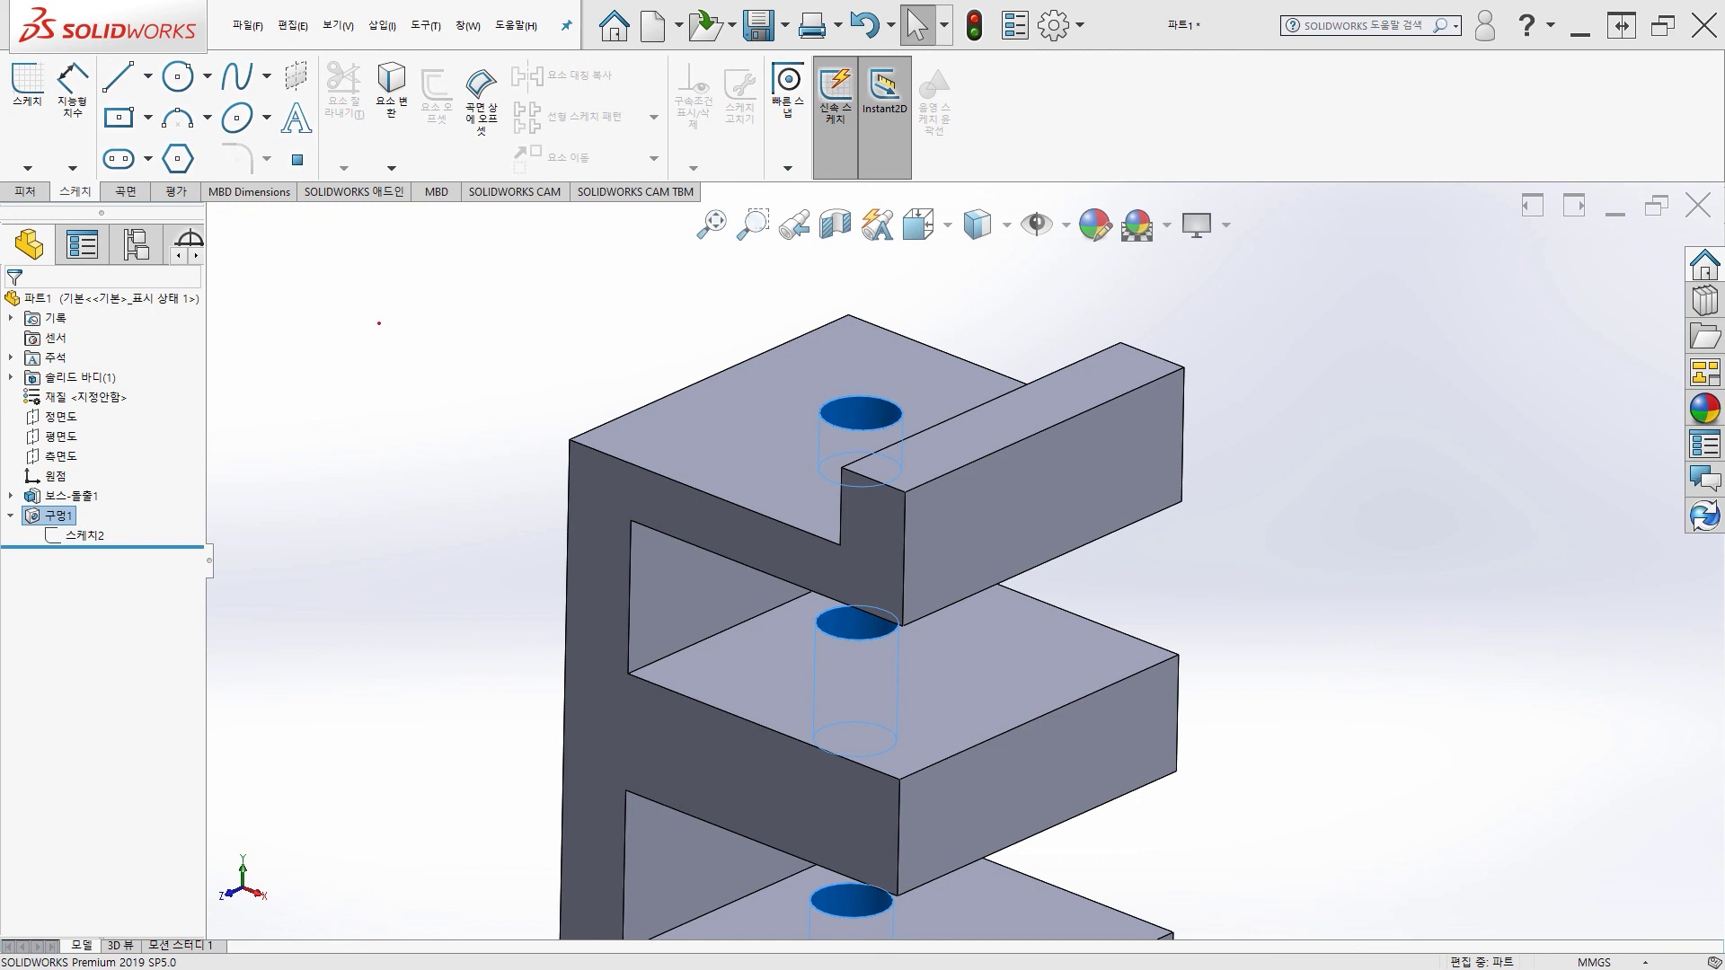
# Create a simple hole in the upper part of the E-shaped part's flat back face, 10 mm in diameter and 20 mm deep (blind).
pyautogui.click(382, 25)
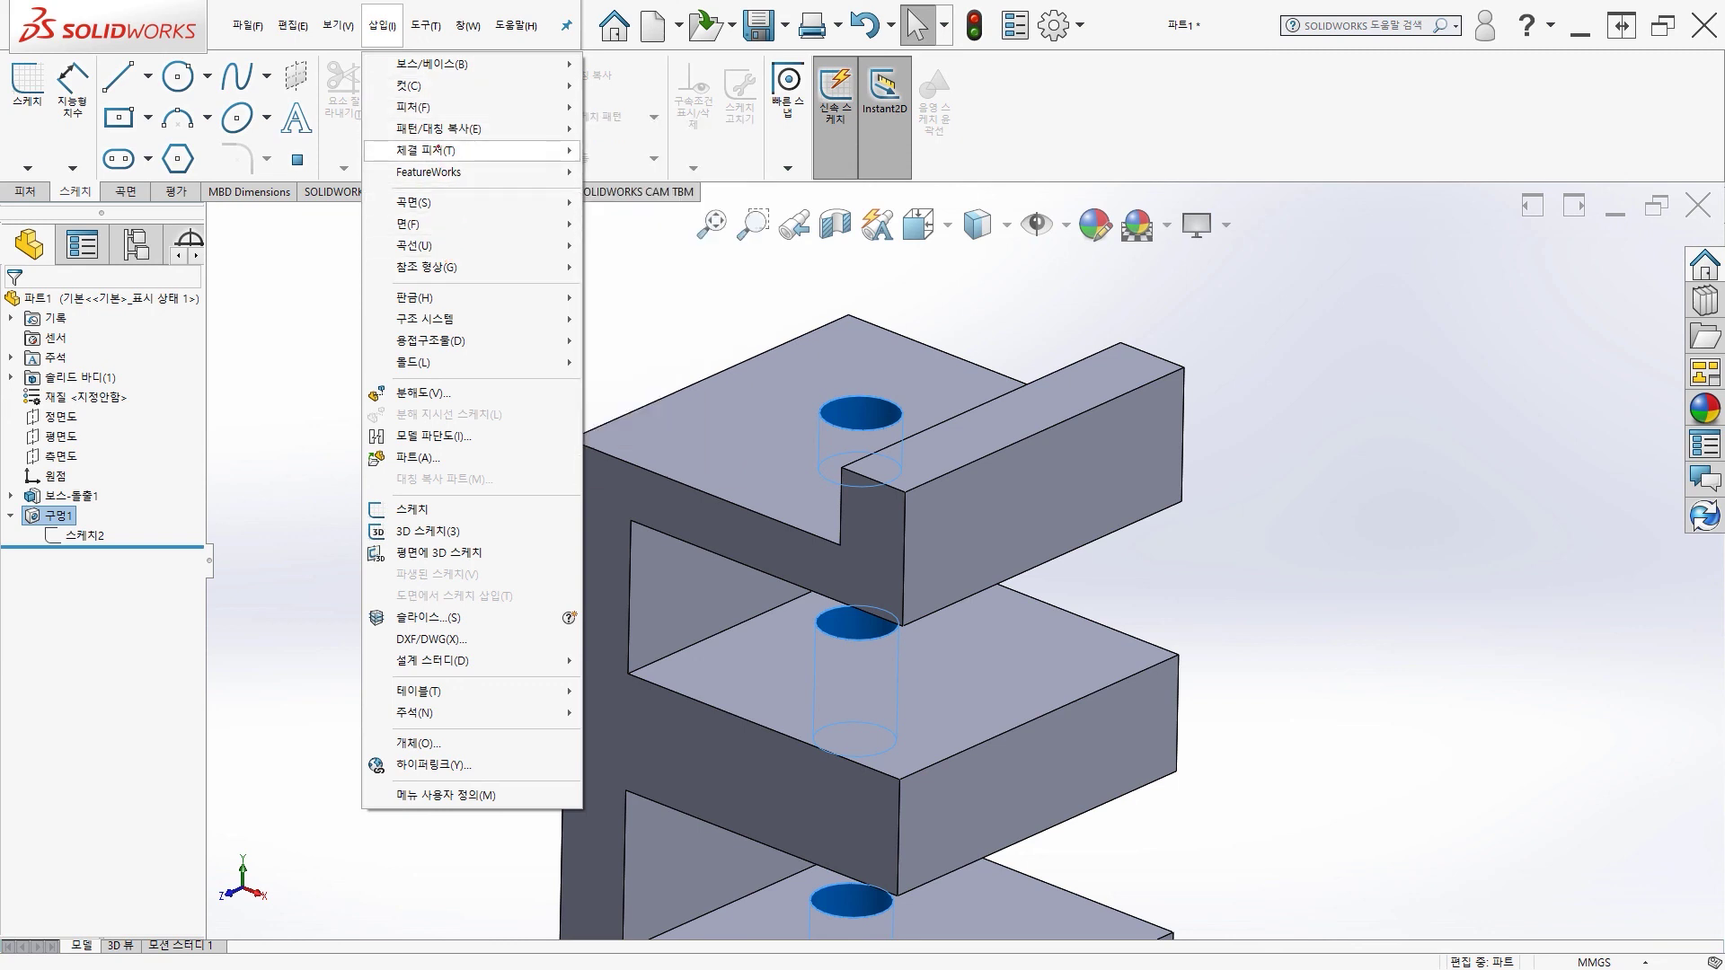
pyautogui.moveTo(437, 110)
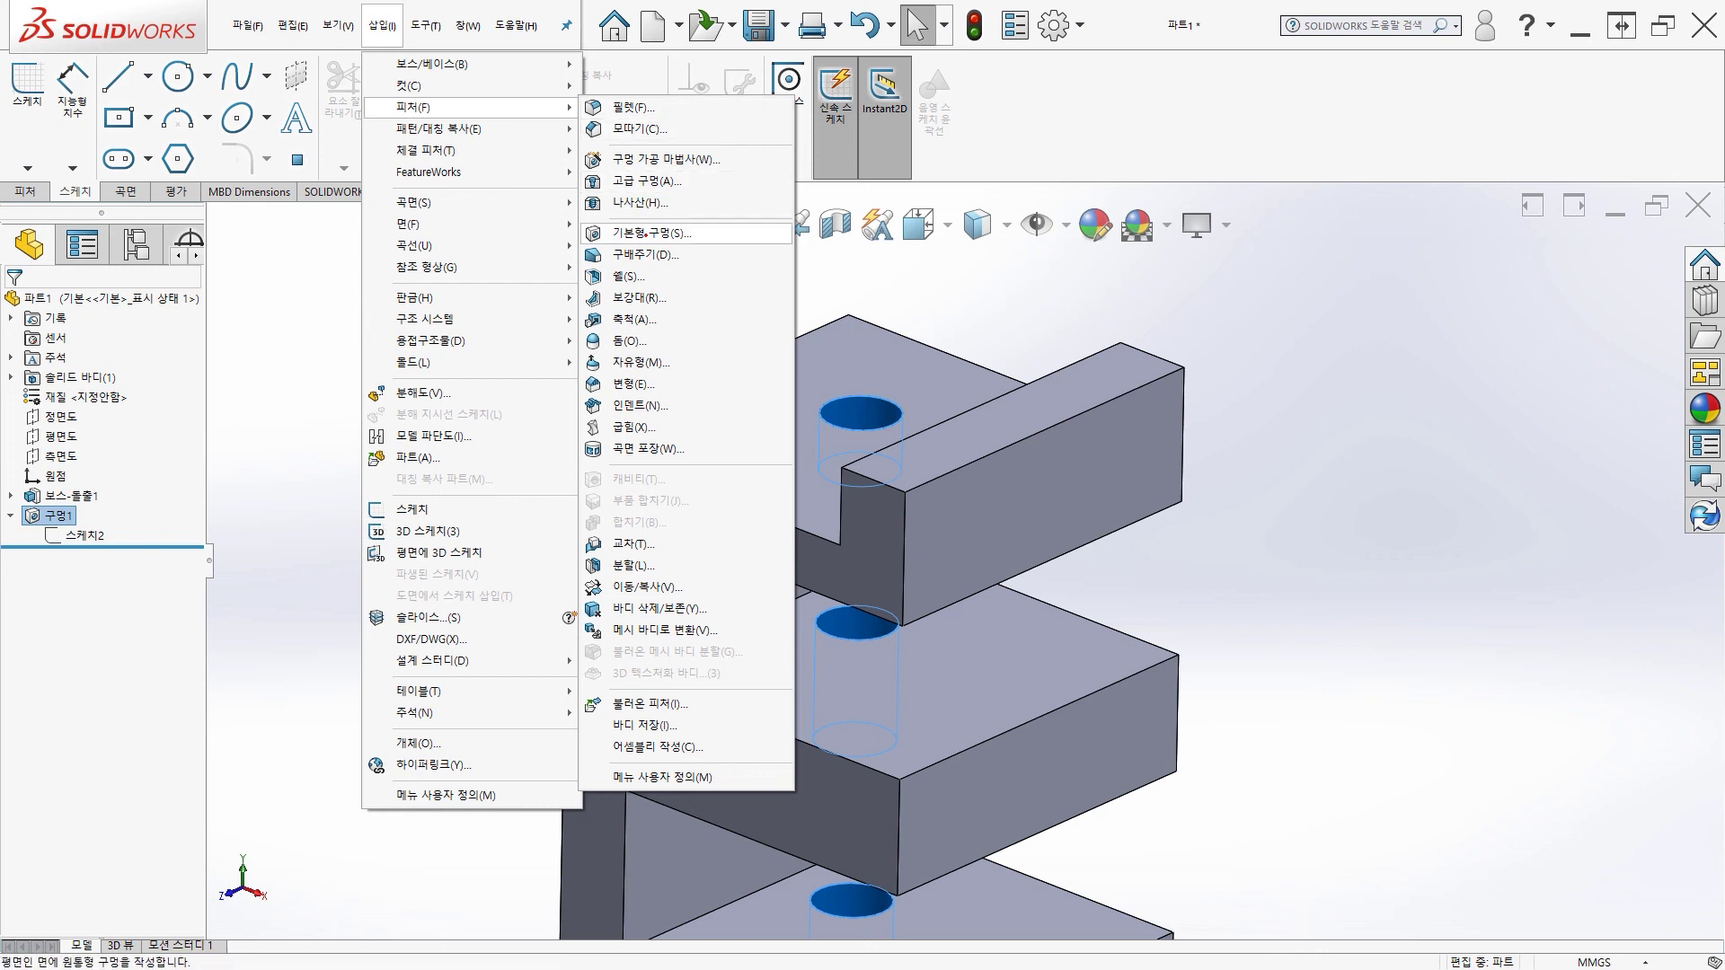
pyautogui.click(645, 234)
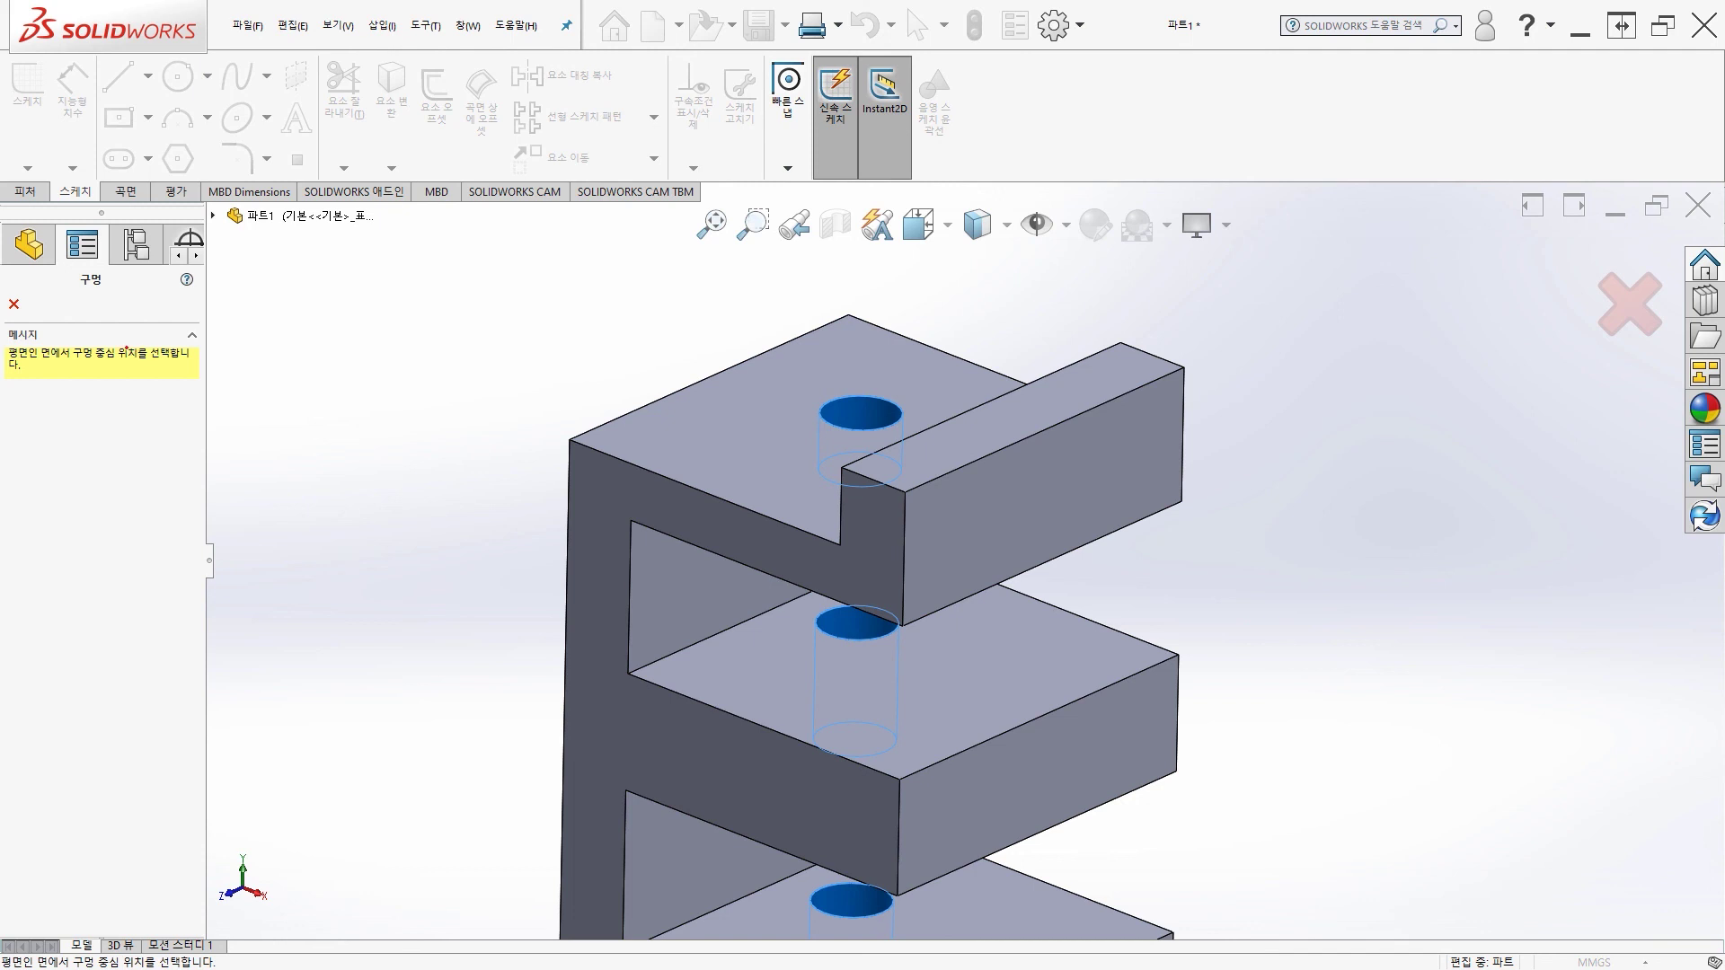
pyautogui.moveTo(485, 485); pyautogui.dragTo(664, 447, button='middle')
pyautogui.click(352, 526)
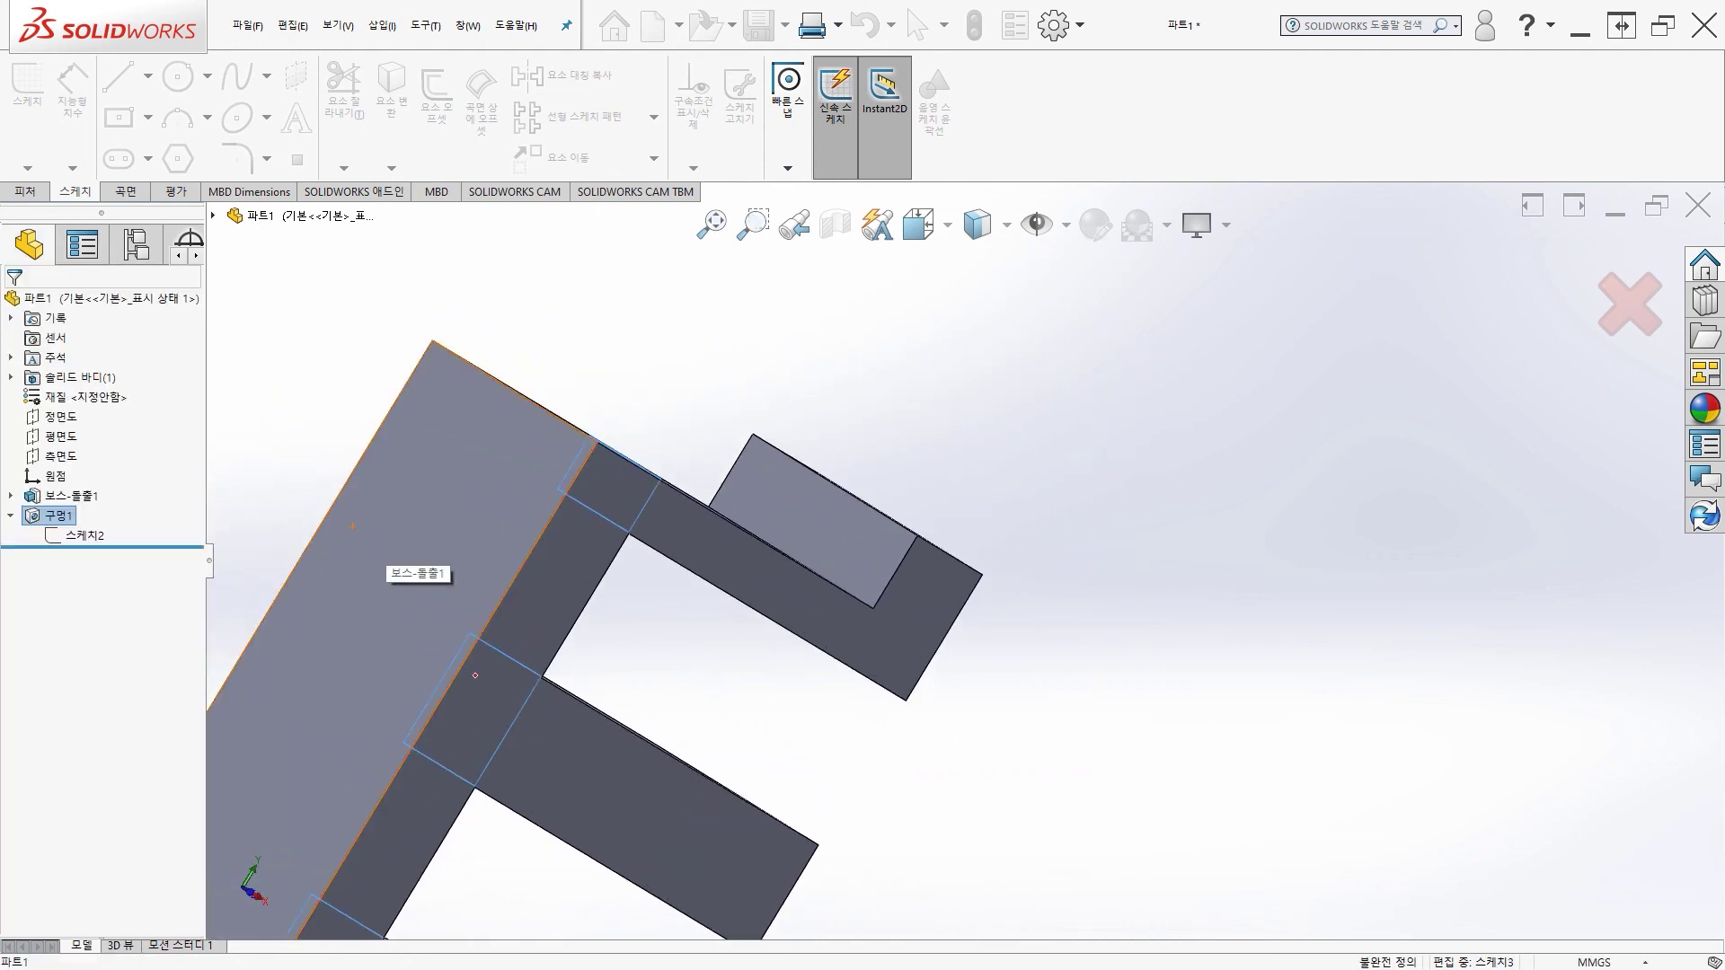
pyautogui.hotkey('ctrl', 'b')
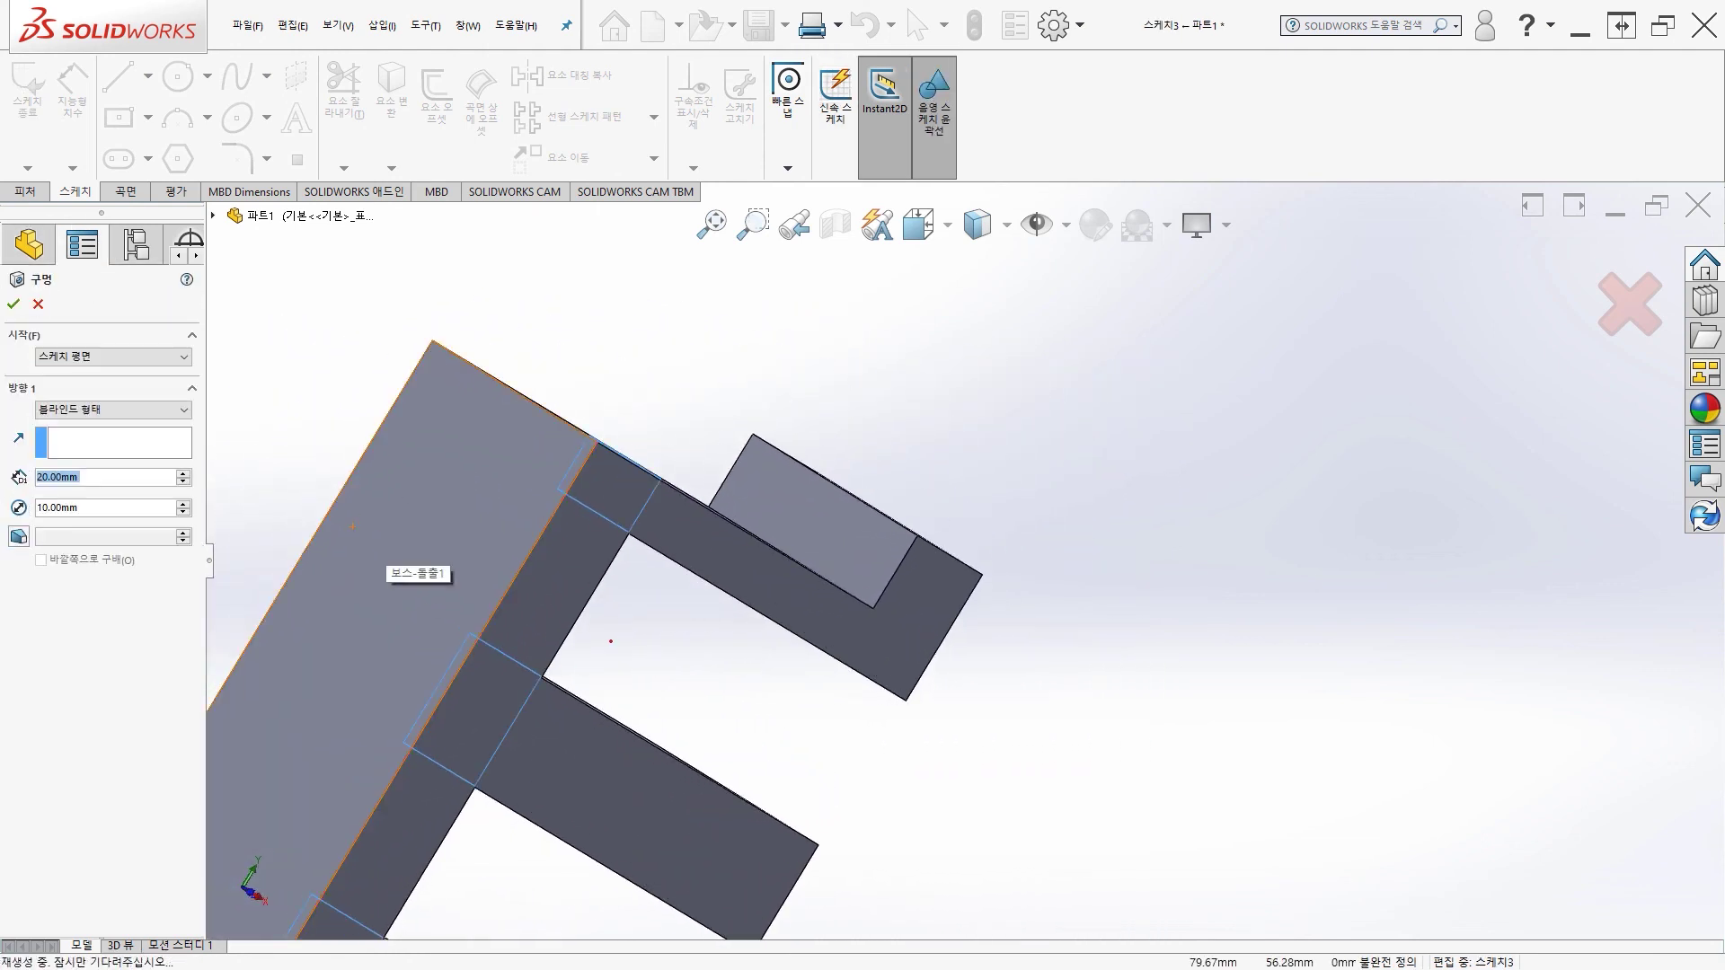
pyautogui.moveTo(605, 635); pyautogui.dragTo(783, 561, button='middle')
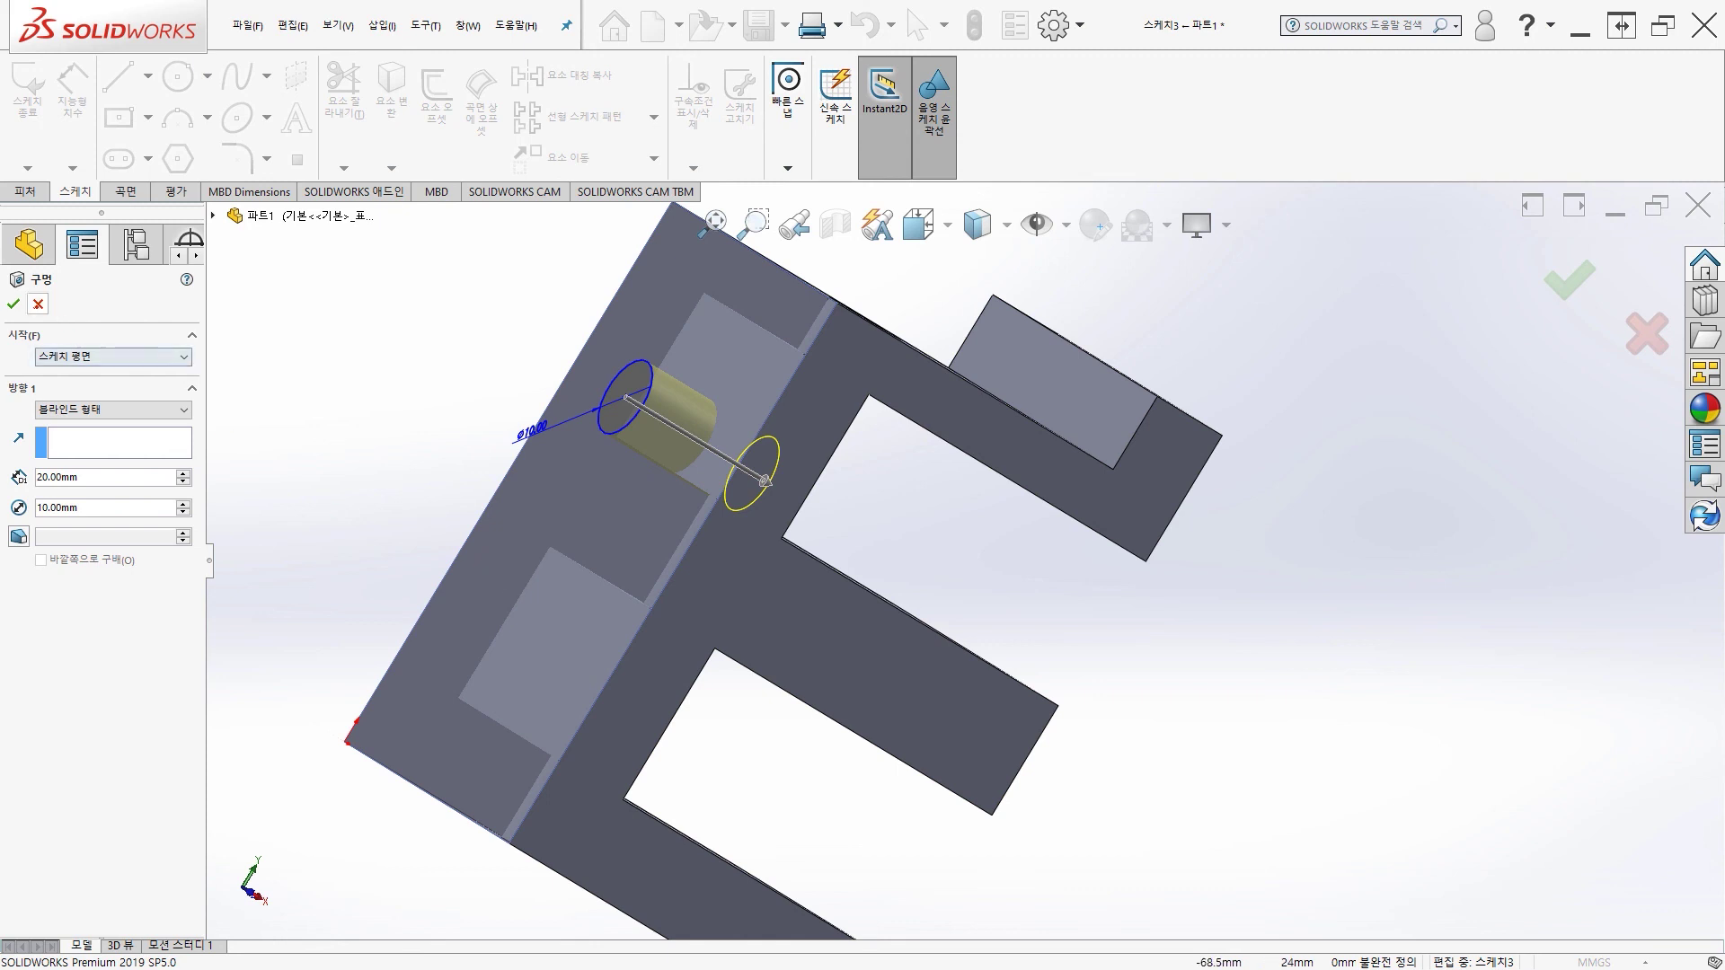
pyautogui.click(14, 304)
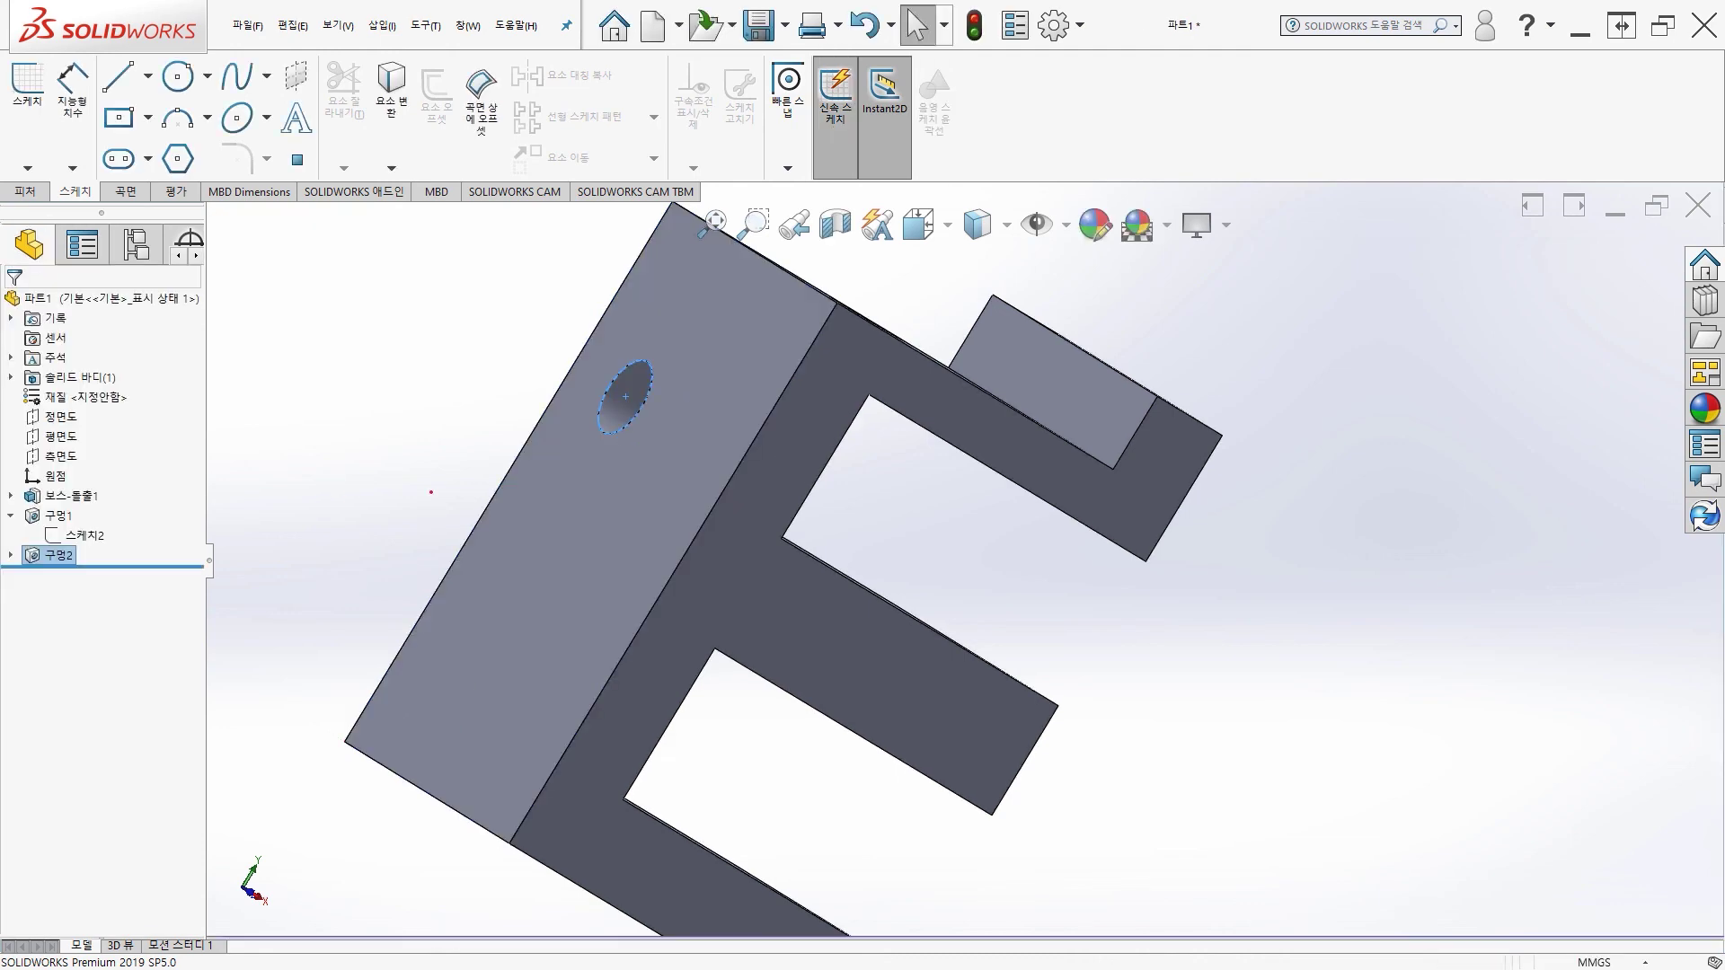
pyautogui.moveTo(389, 425); pyautogui.dragTo(322, 484, button='middle')
pyautogui.moveTo(493, 414); pyautogui.dragTo(485, 515, button='middle')
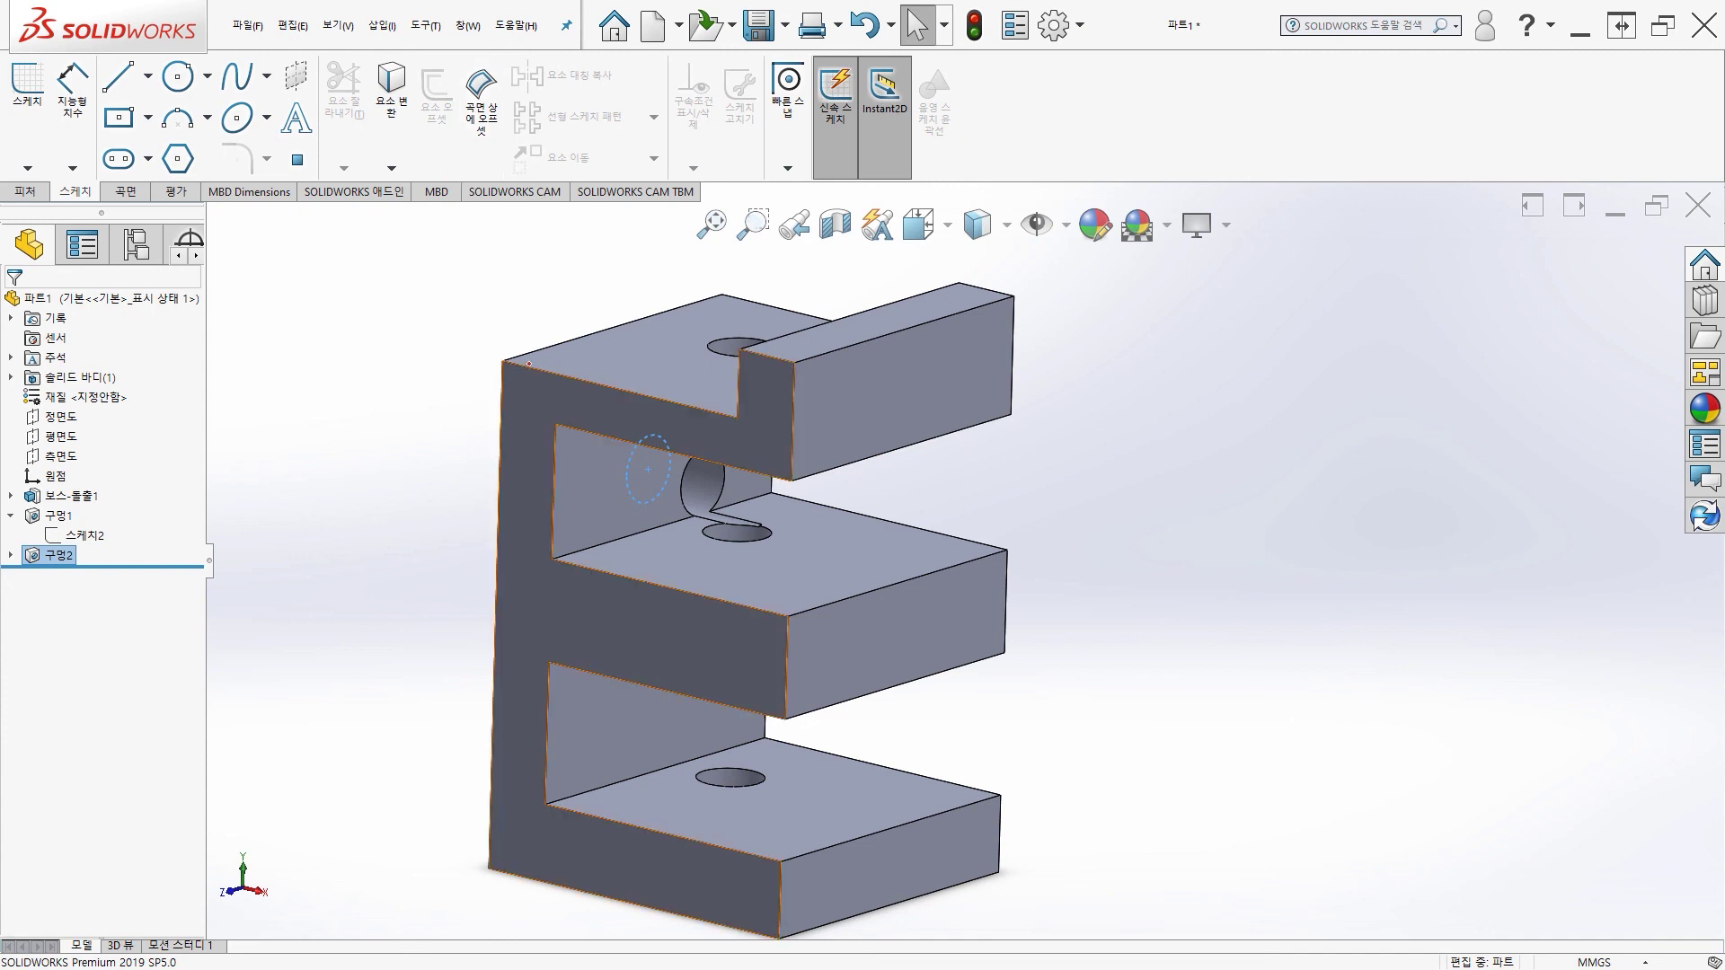
# Create a simple hole in the outer end face of the top arm's raised lip, 10 mm in diameter and 20 mm deep (blind).
pyautogui.click(382, 26)
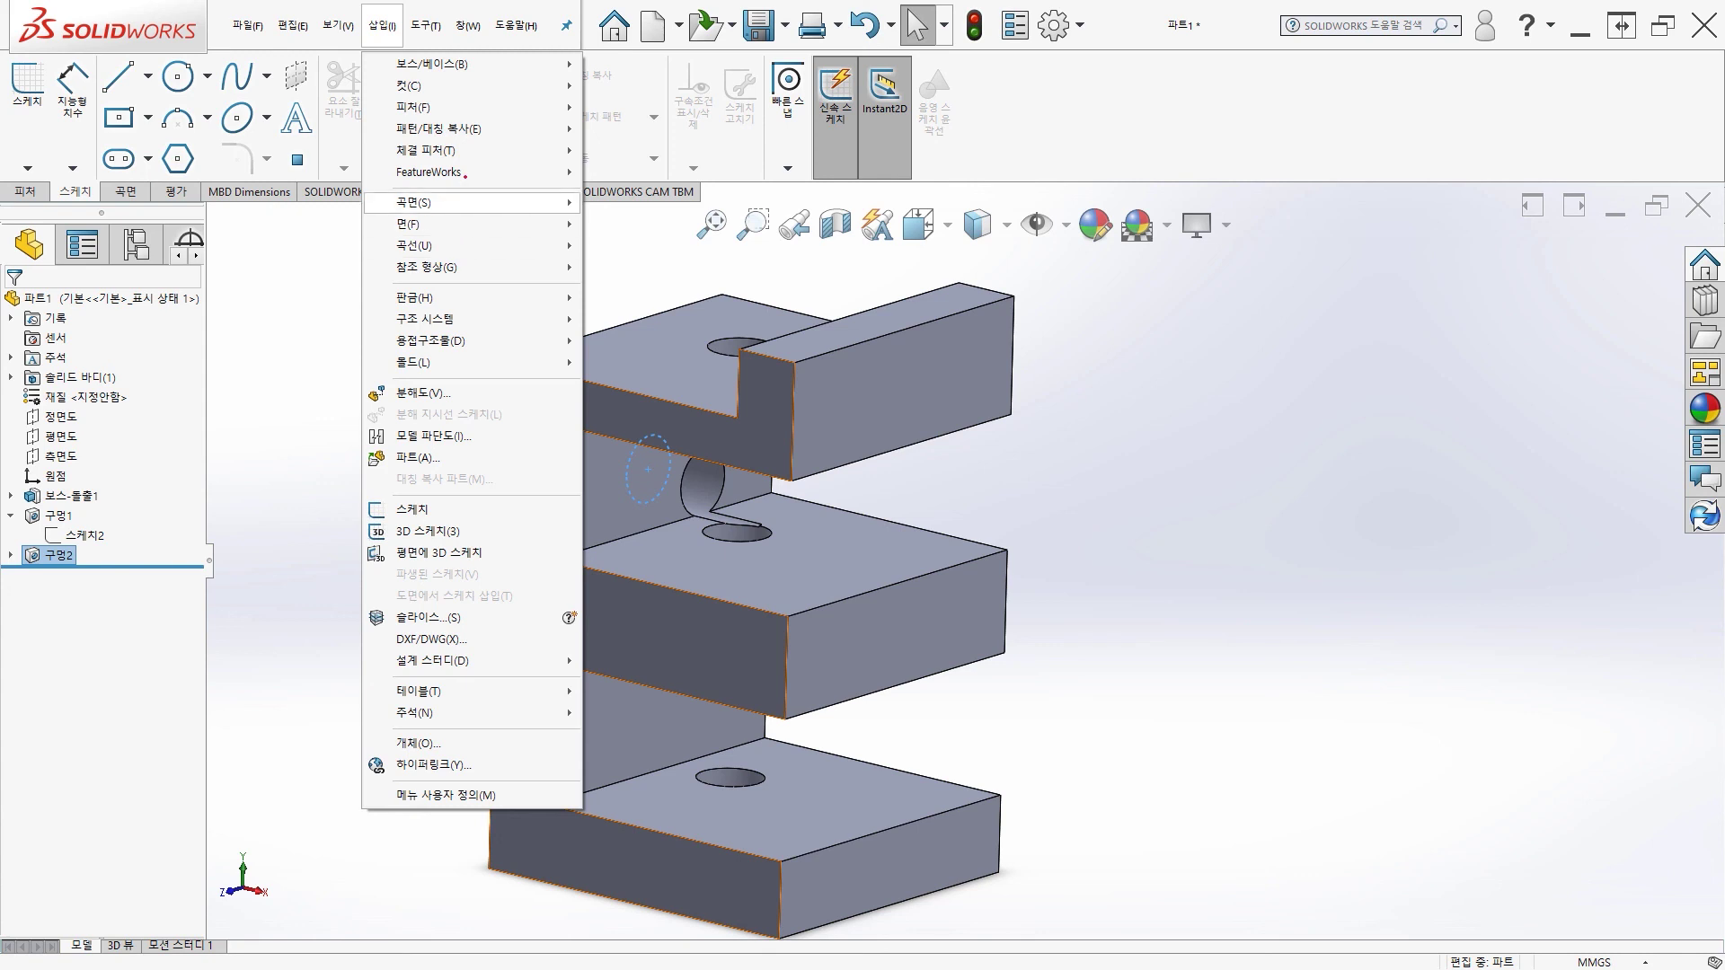
pyautogui.moveTo(431, 106)
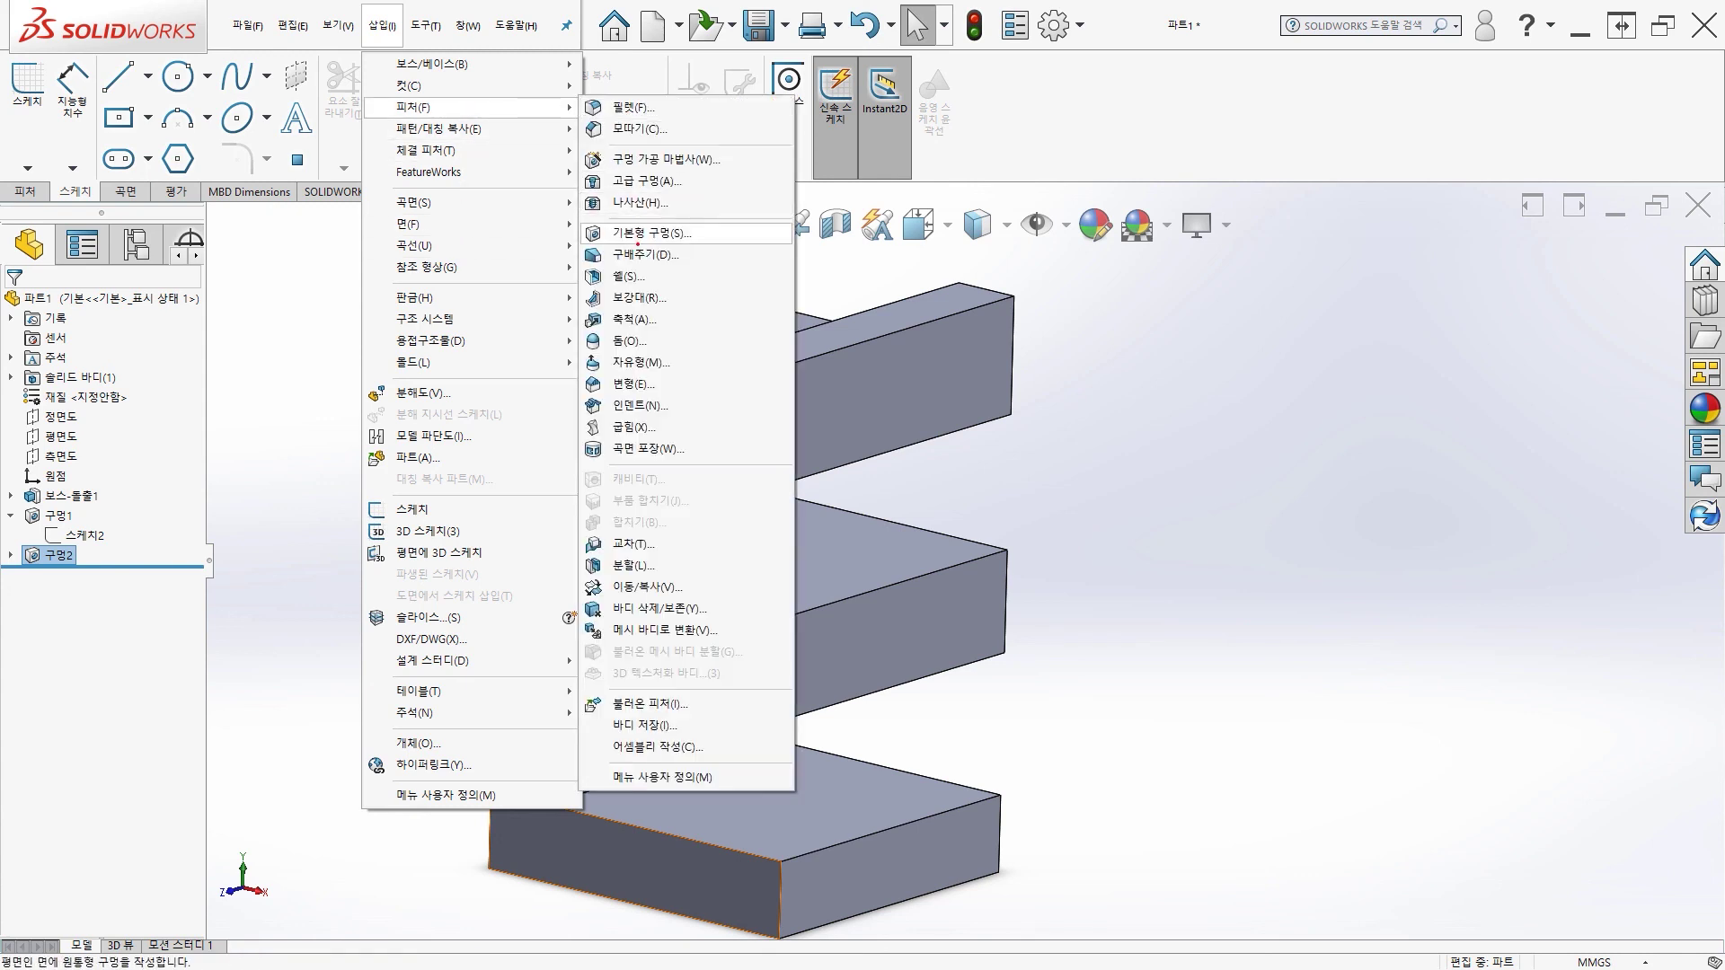
pyautogui.click(648, 233)
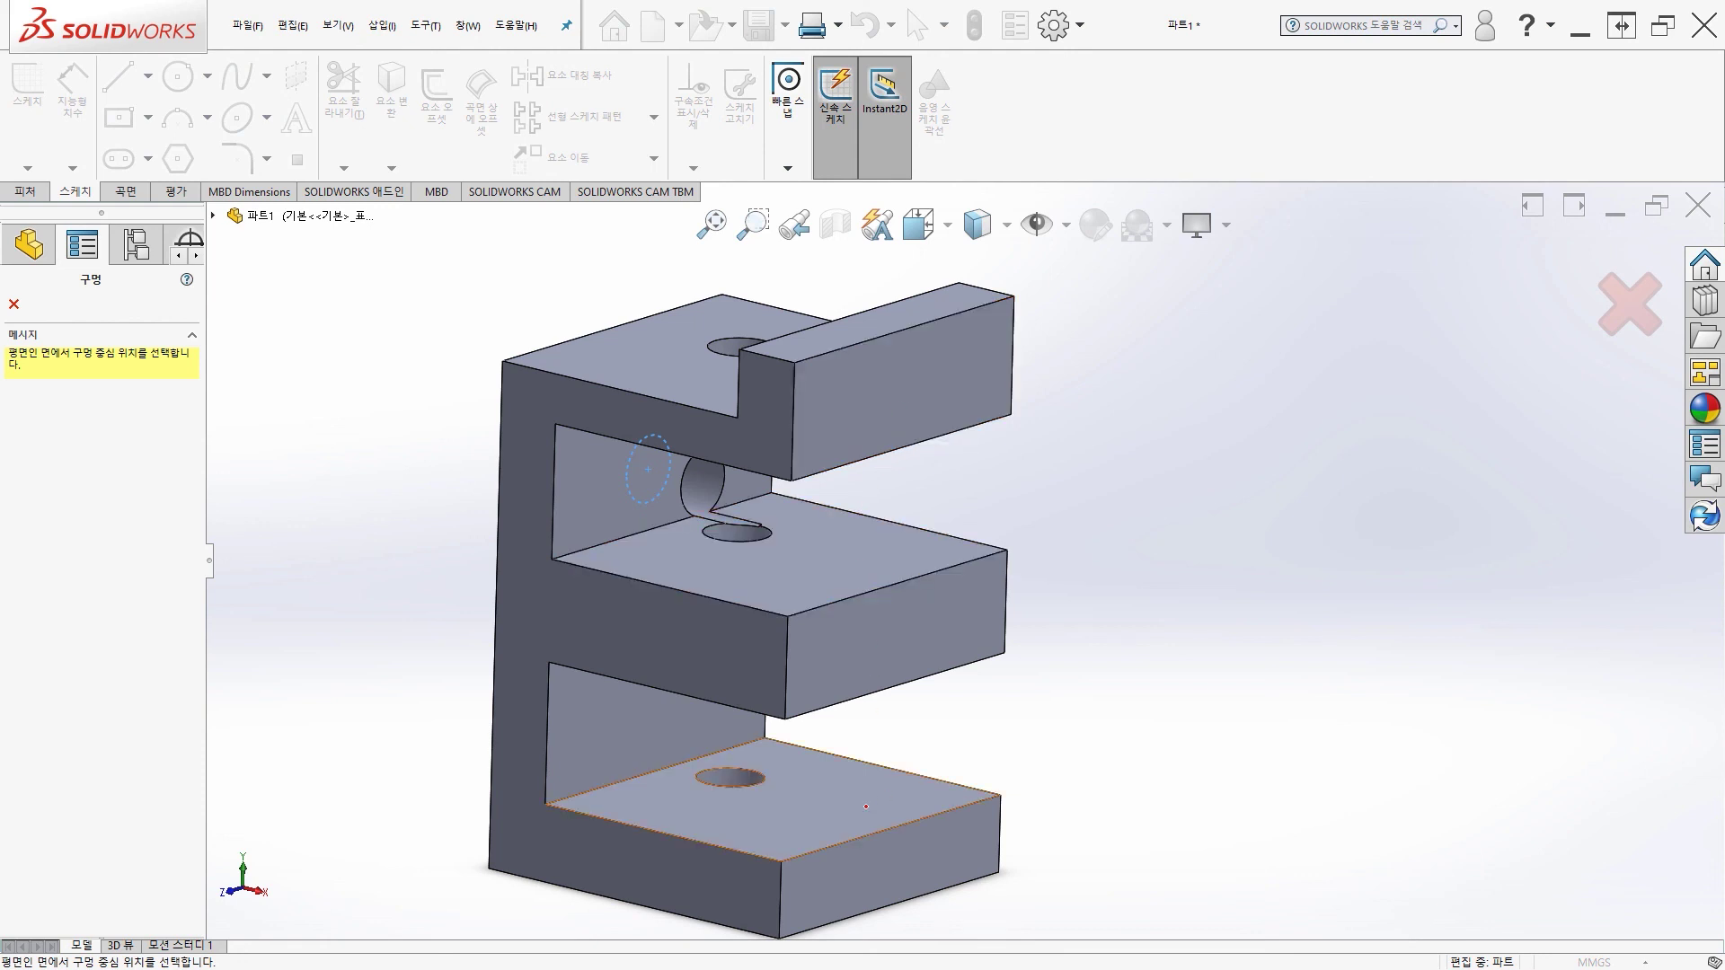
pyautogui.moveTo(866, 805); pyautogui.dragTo(1134, 511, button='middle')
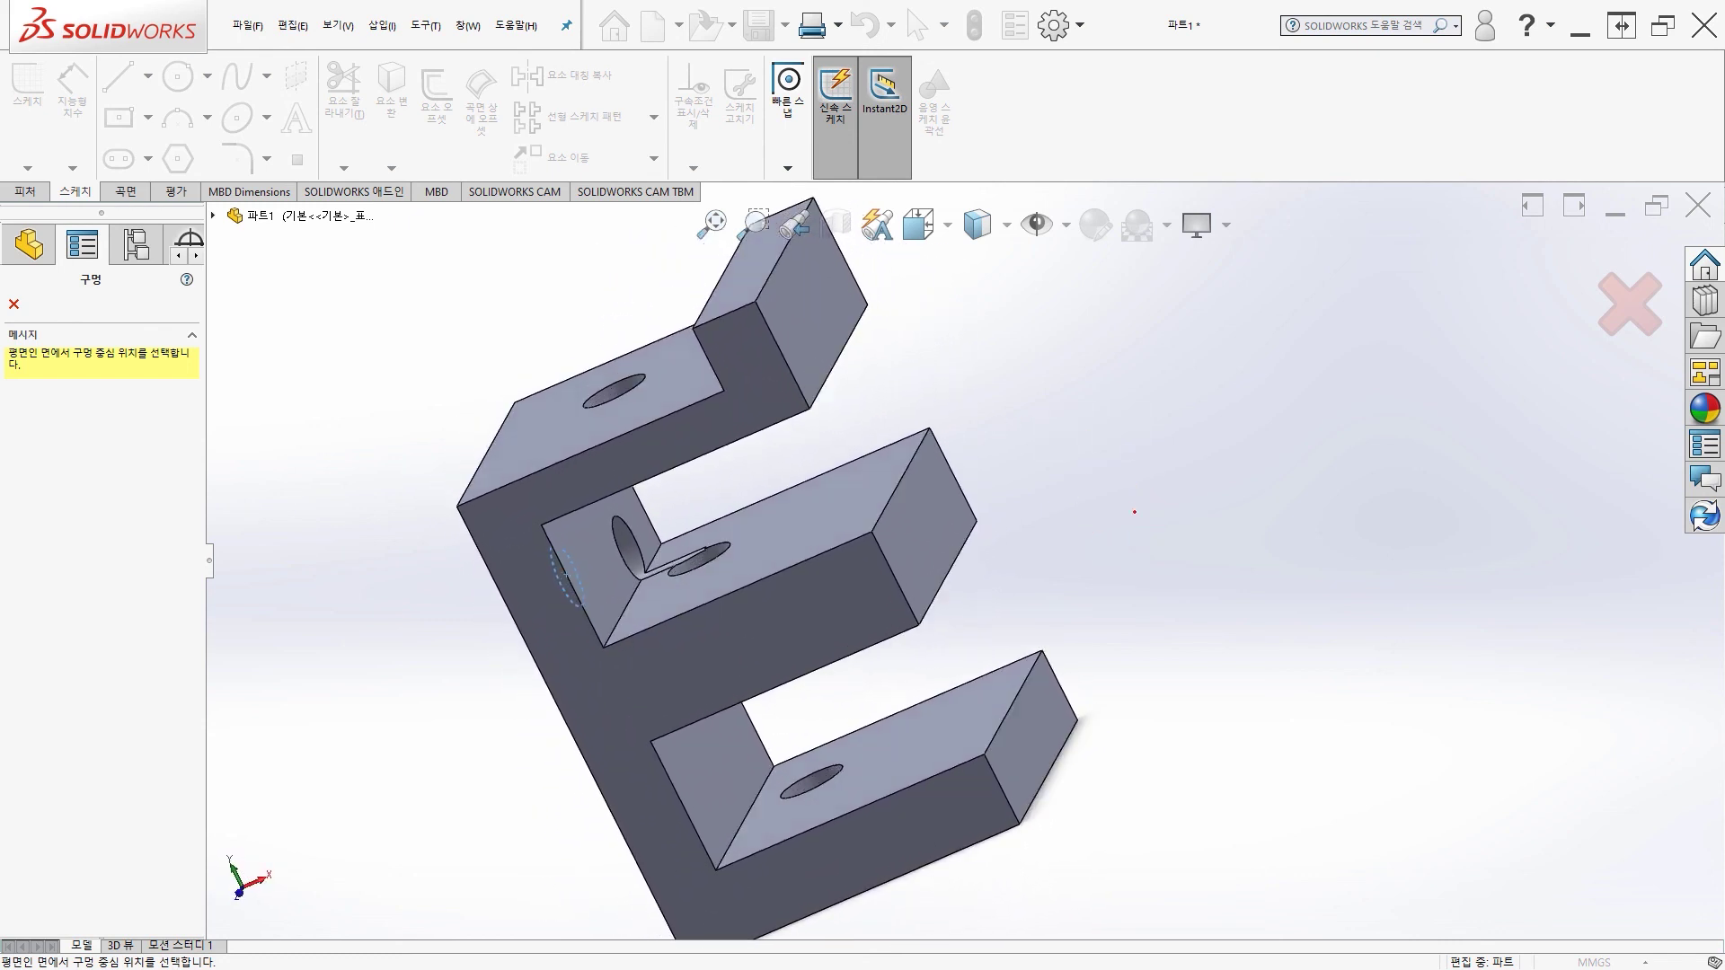
pyautogui.moveTo(764, 351); pyautogui.dragTo(799, 538, button='middle')
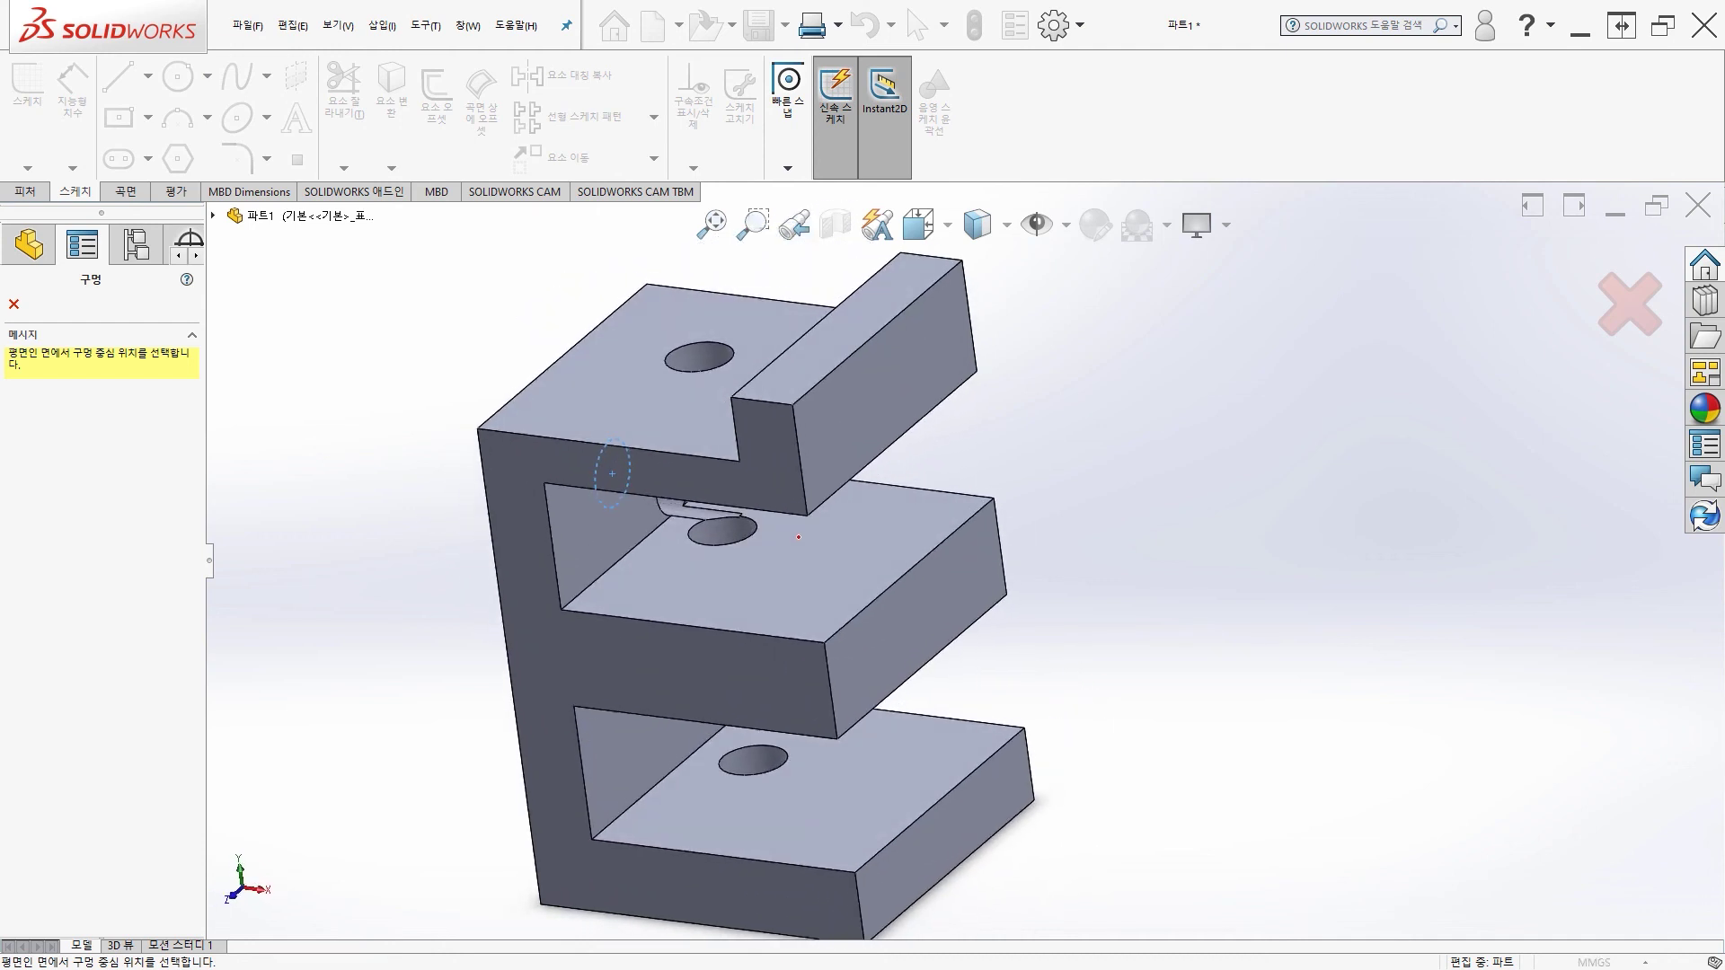
pyautogui.click(962, 535)
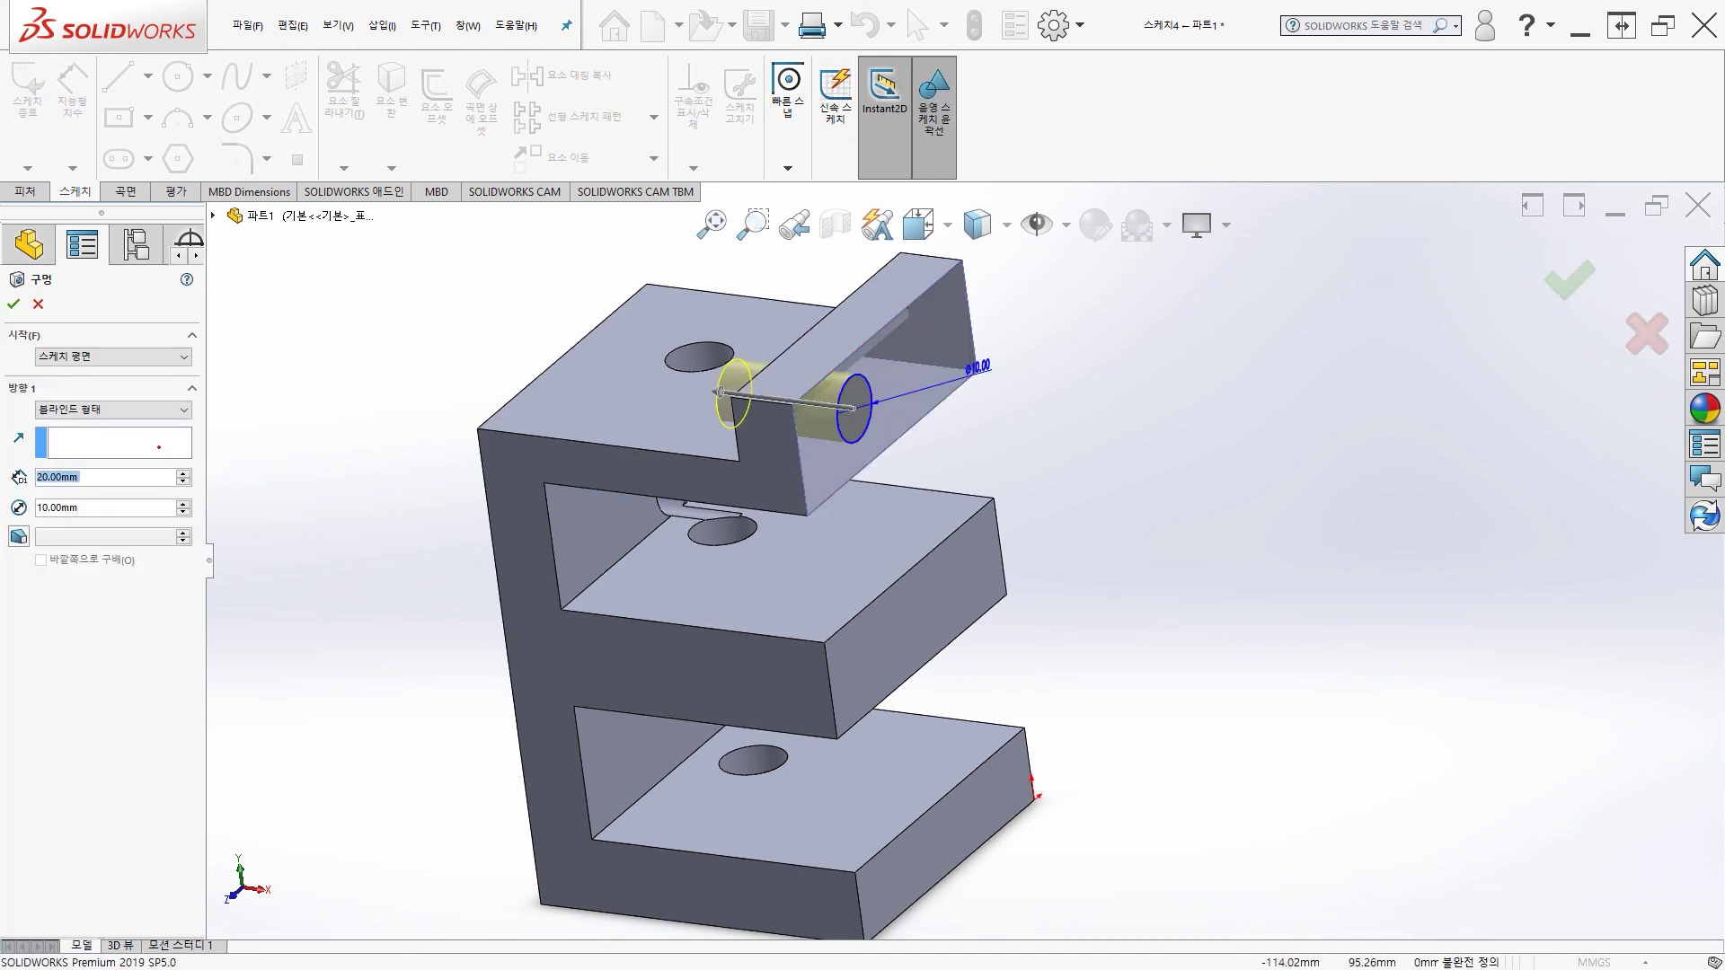
pyautogui.moveTo(813, 581); pyautogui.dragTo(243, 346, button='middle')
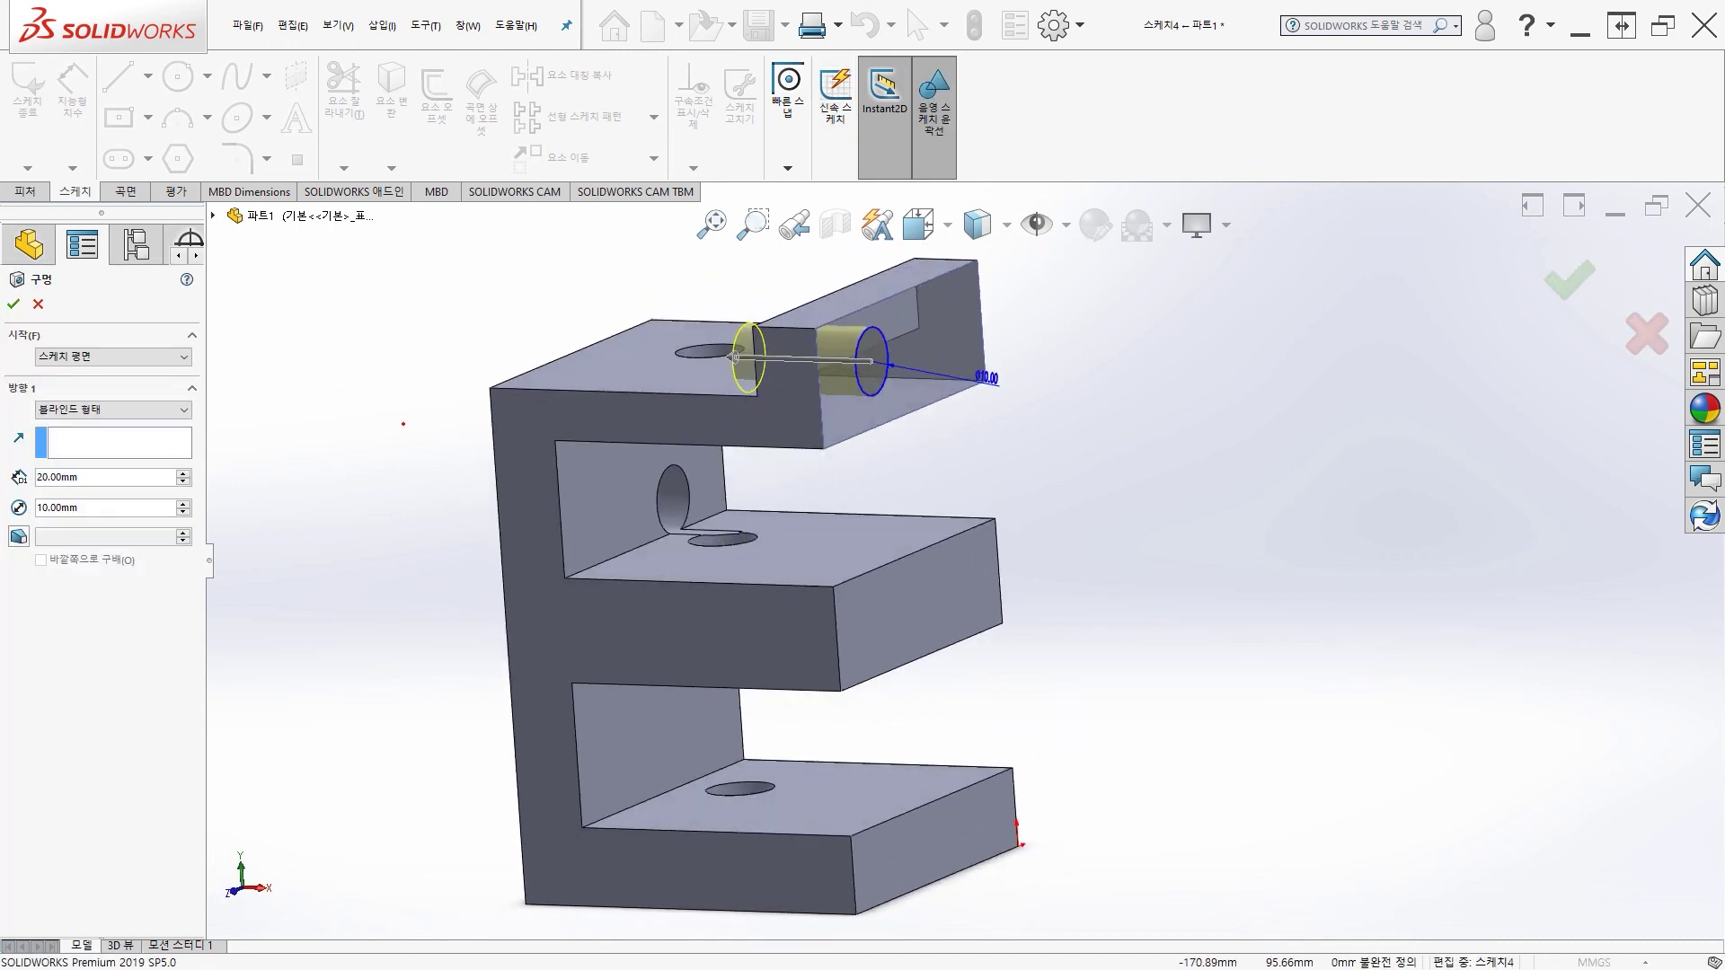
pyautogui.click(13, 304)
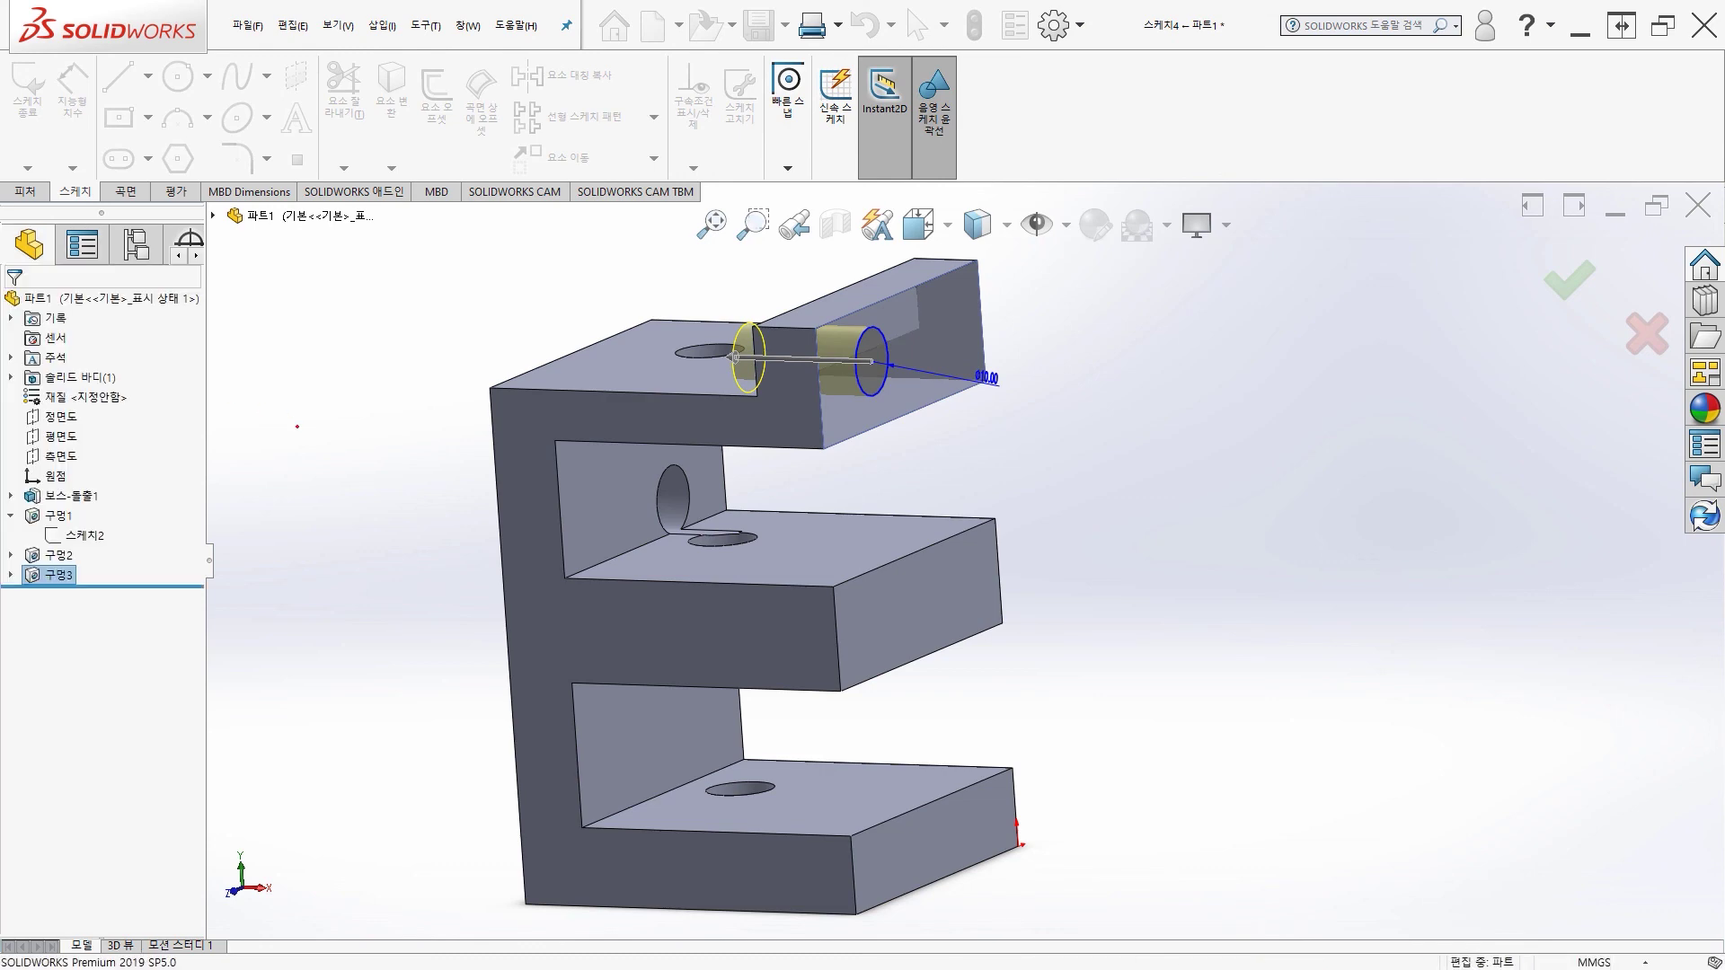
pyautogui.moveTo(421, 412); pyautogui.dragTo(390, 503, button='middle')
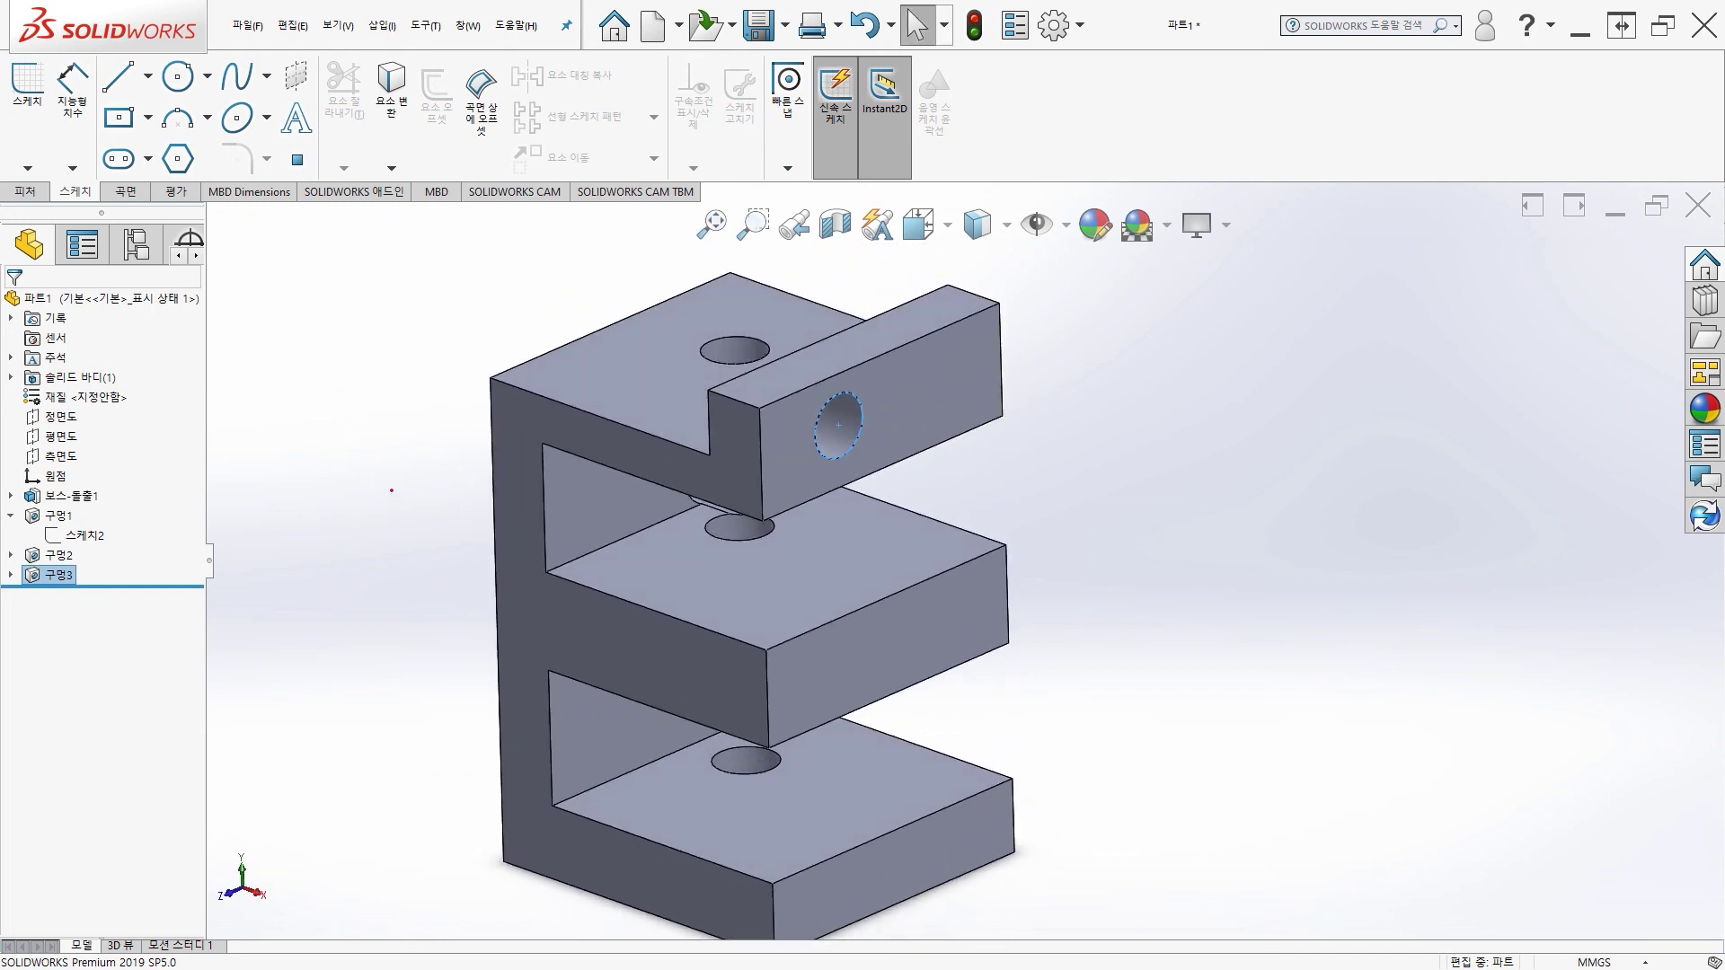